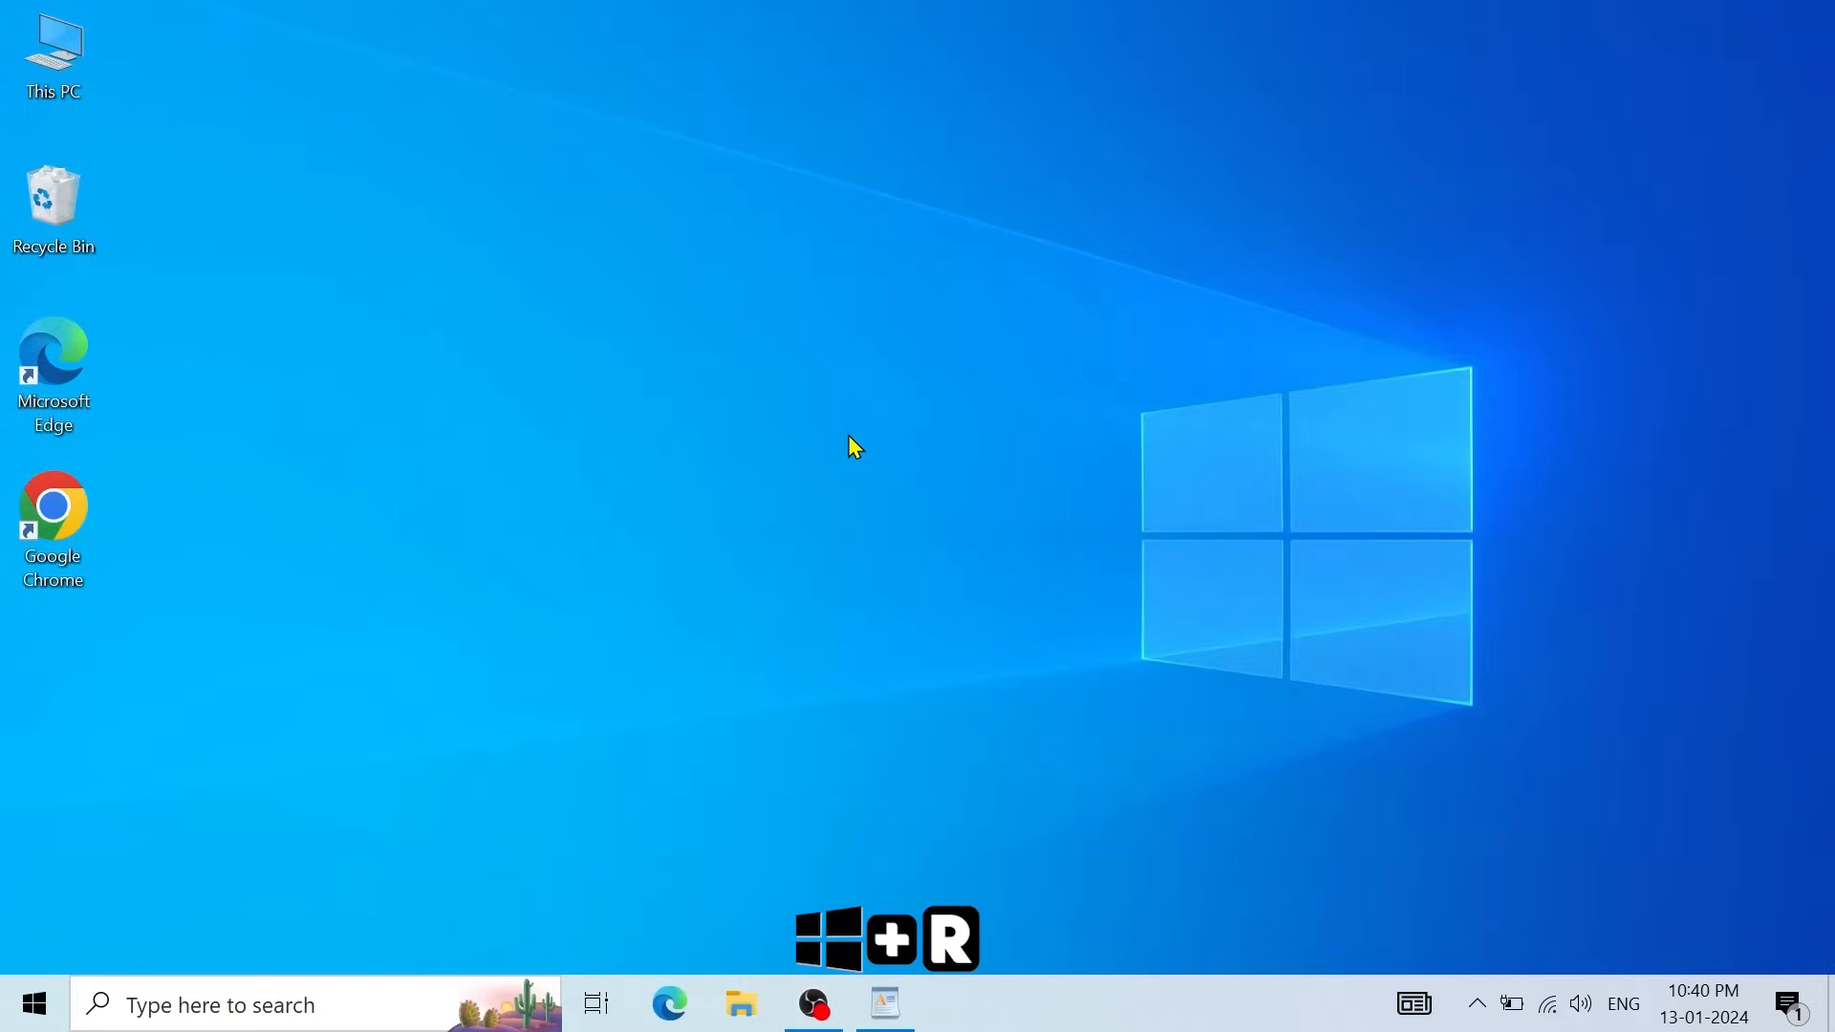
Step: Open WordPad by running the command "wordpad" from the Windows Run dialog
key("super+r")
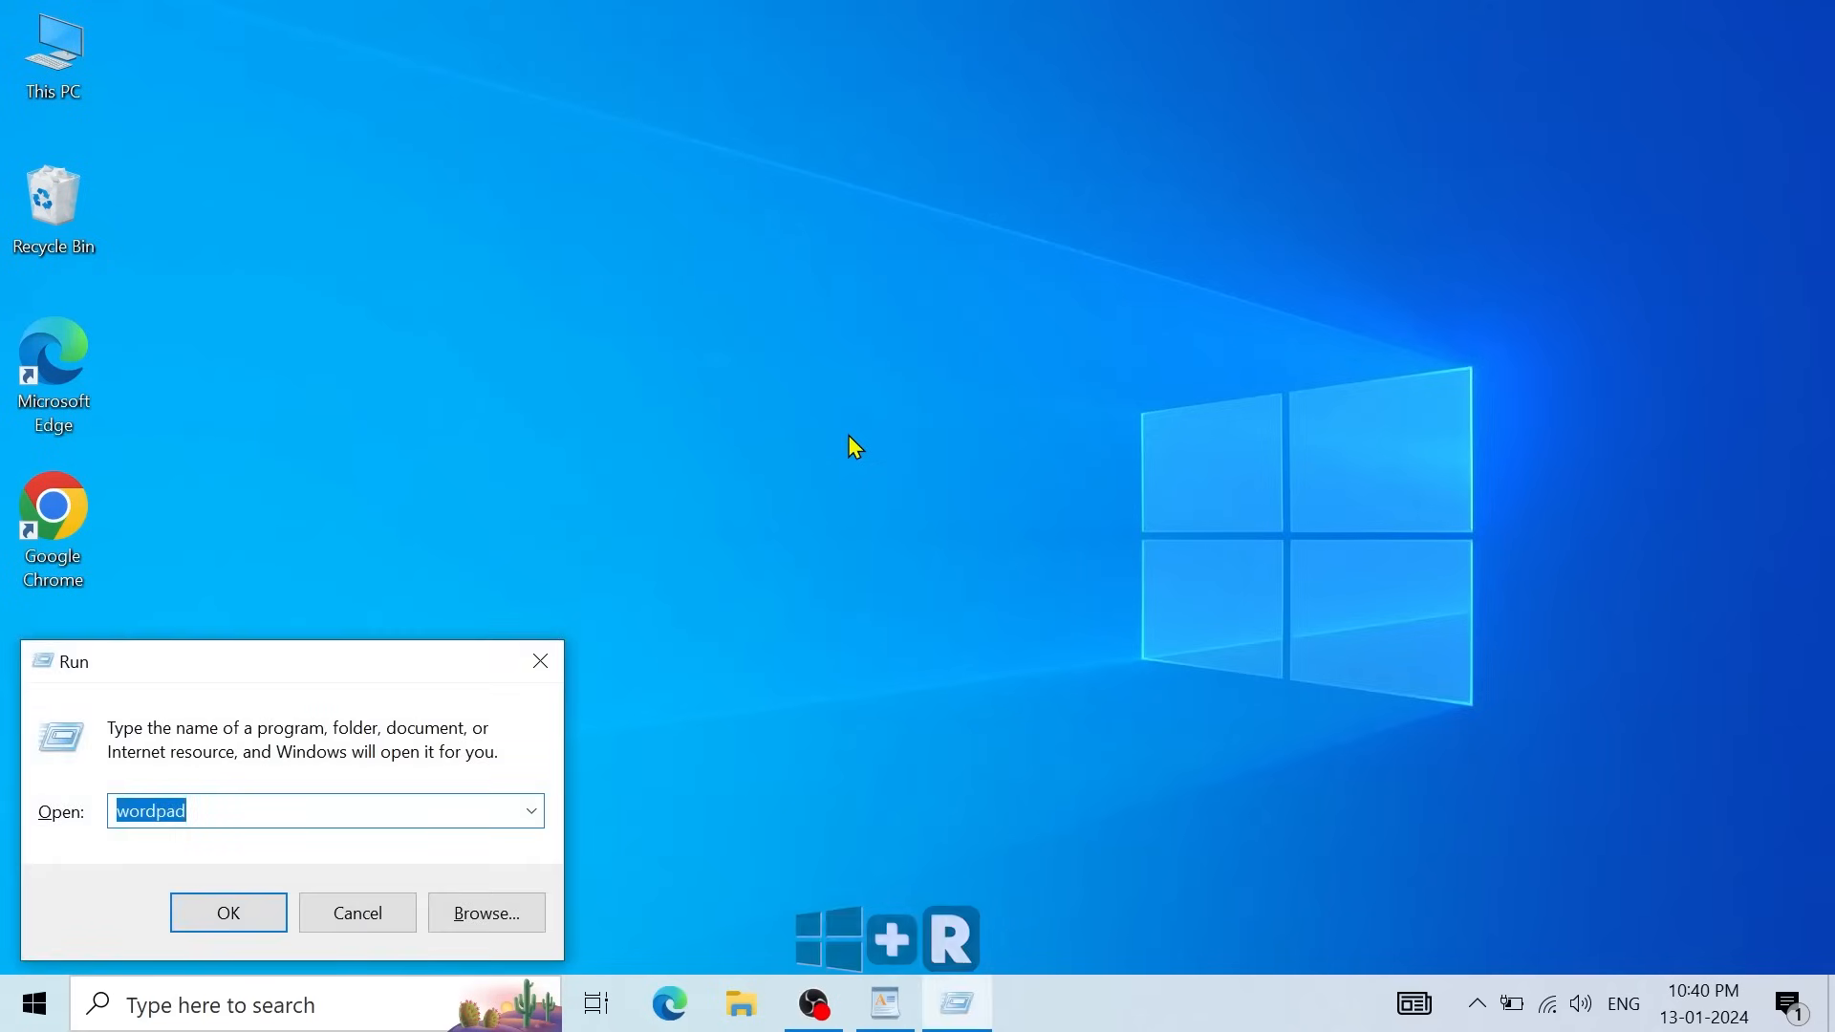
left_click_drag(387, 662, 925, 322)
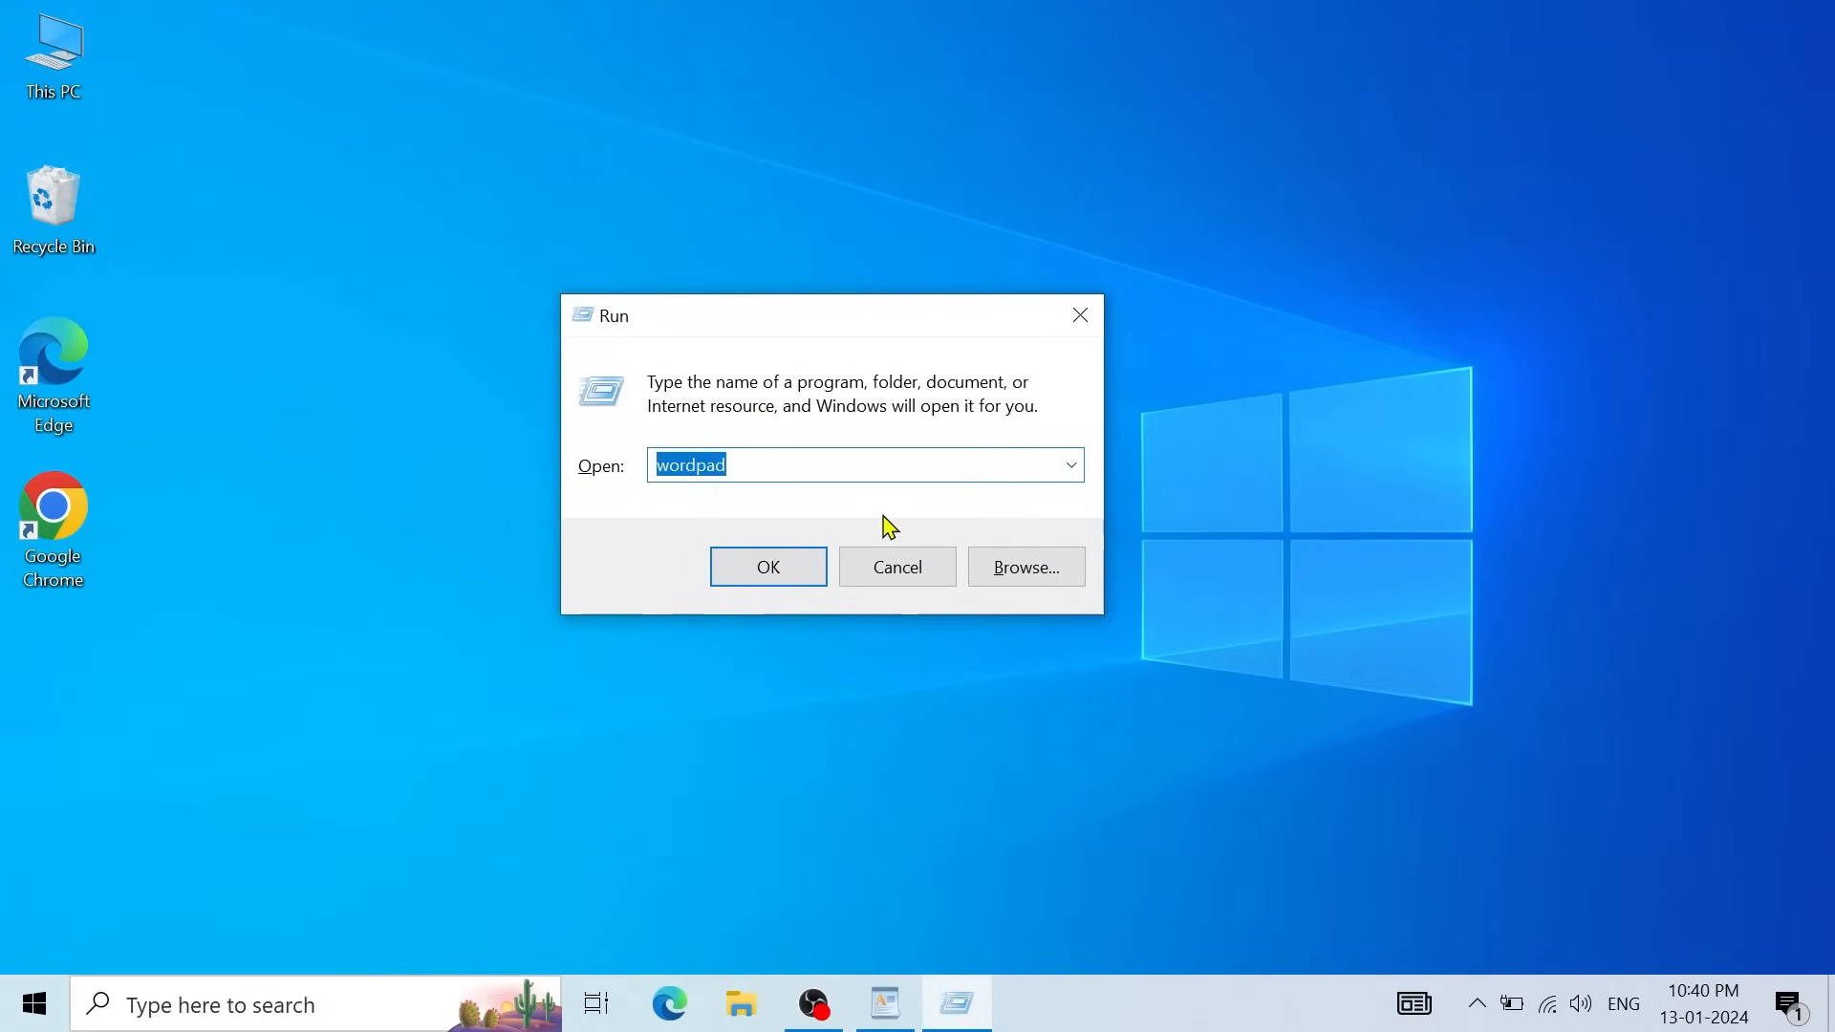
key("BackSpace")
type("wordpad")
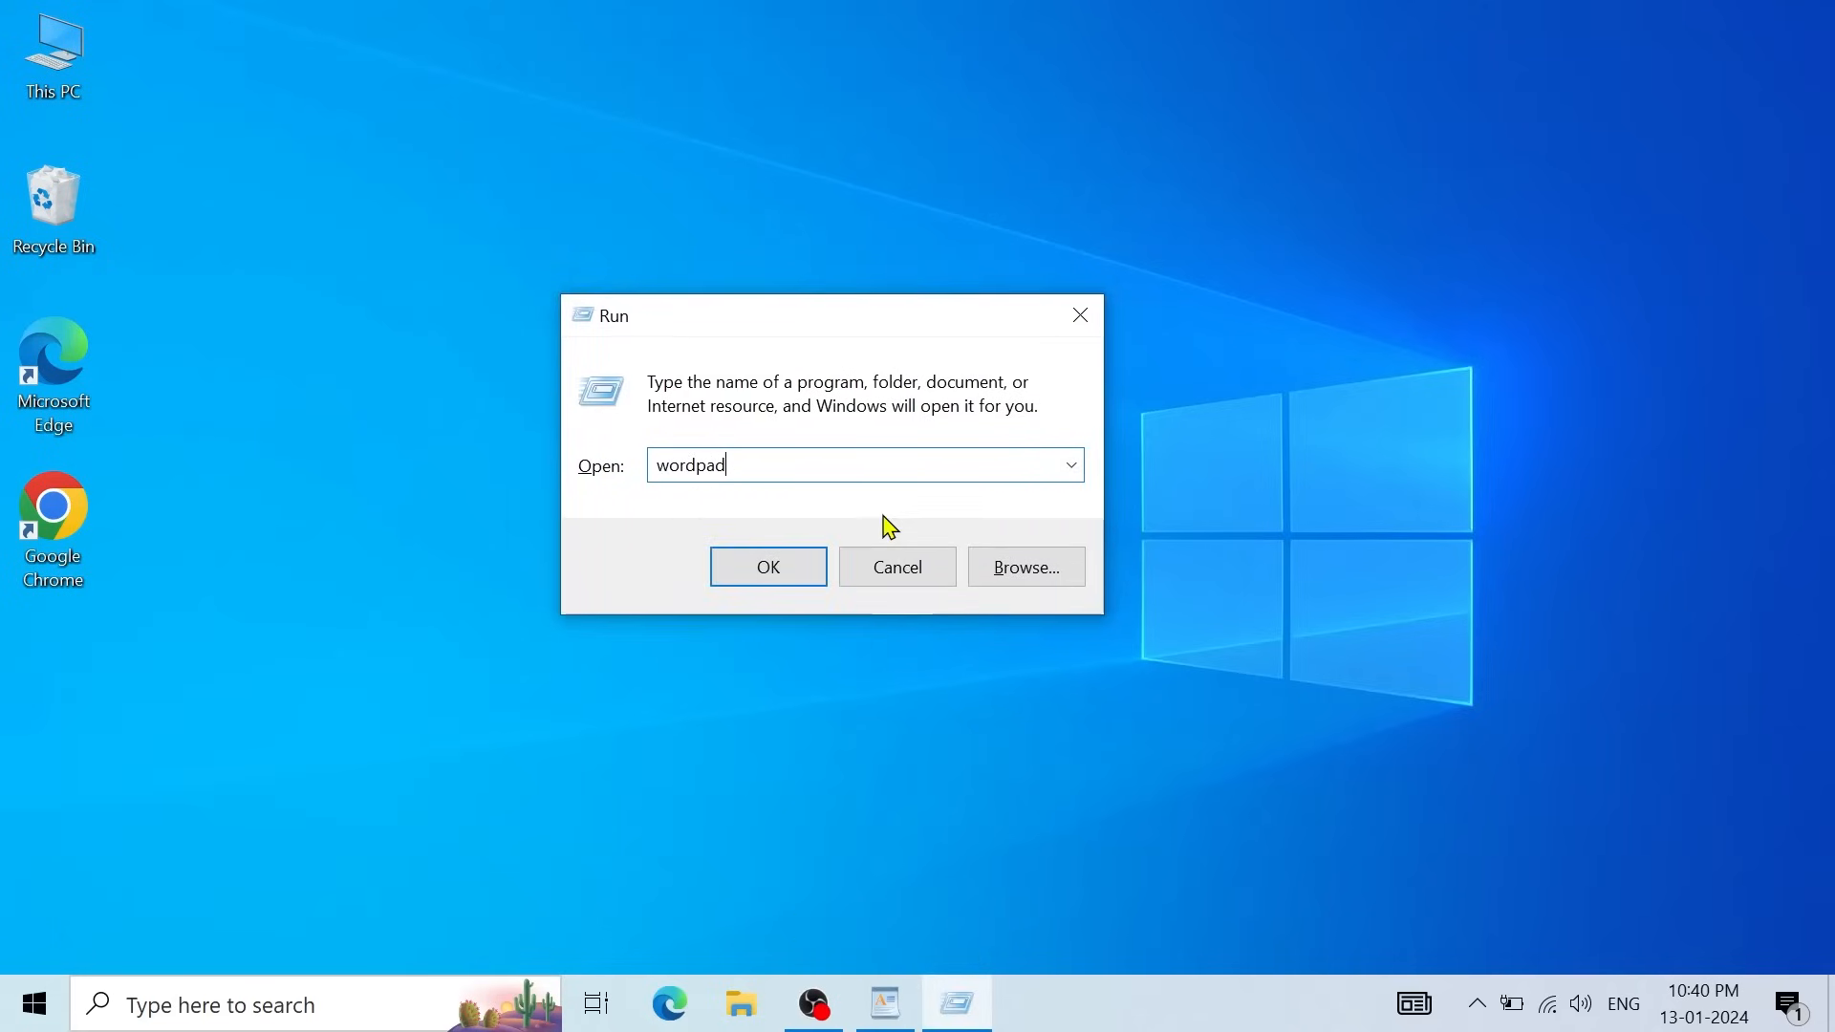
key("Return")
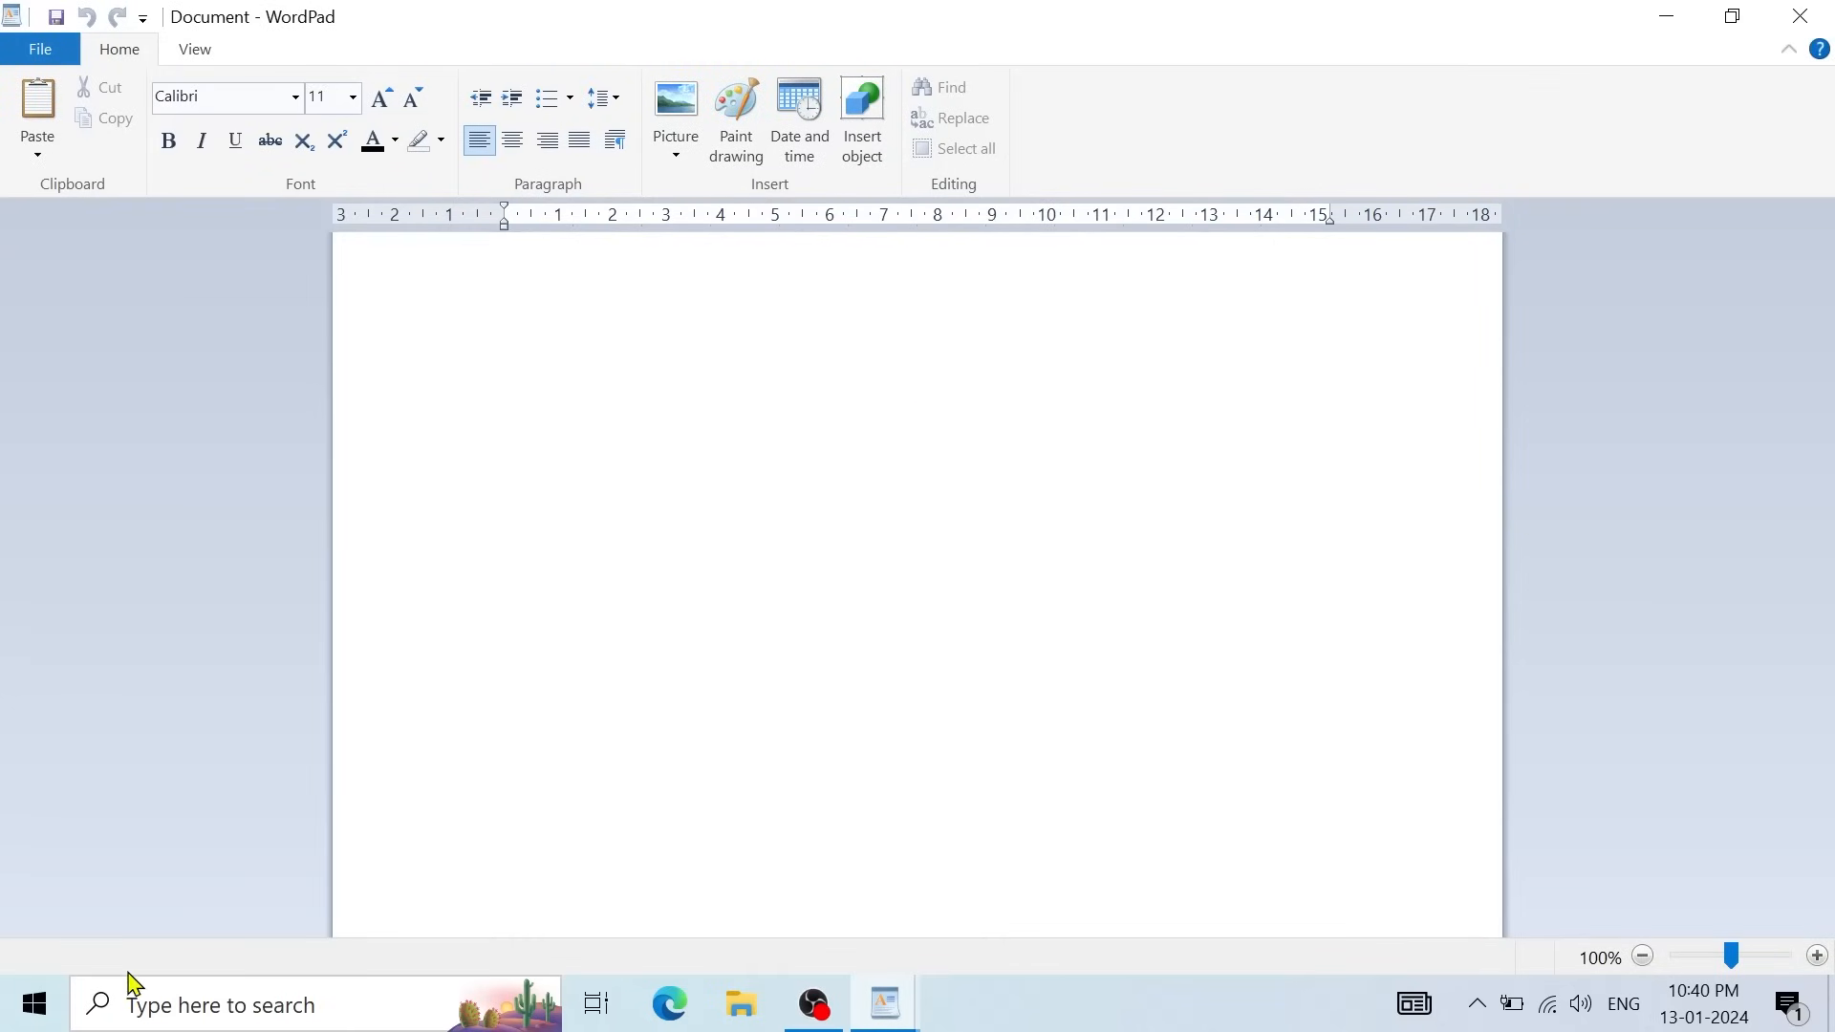
Step: Browse the installed apps and search Windows for "wordpad", closing the search without opening anything
left_click(43, 1011)
scroll(287, 700, "down", 3)
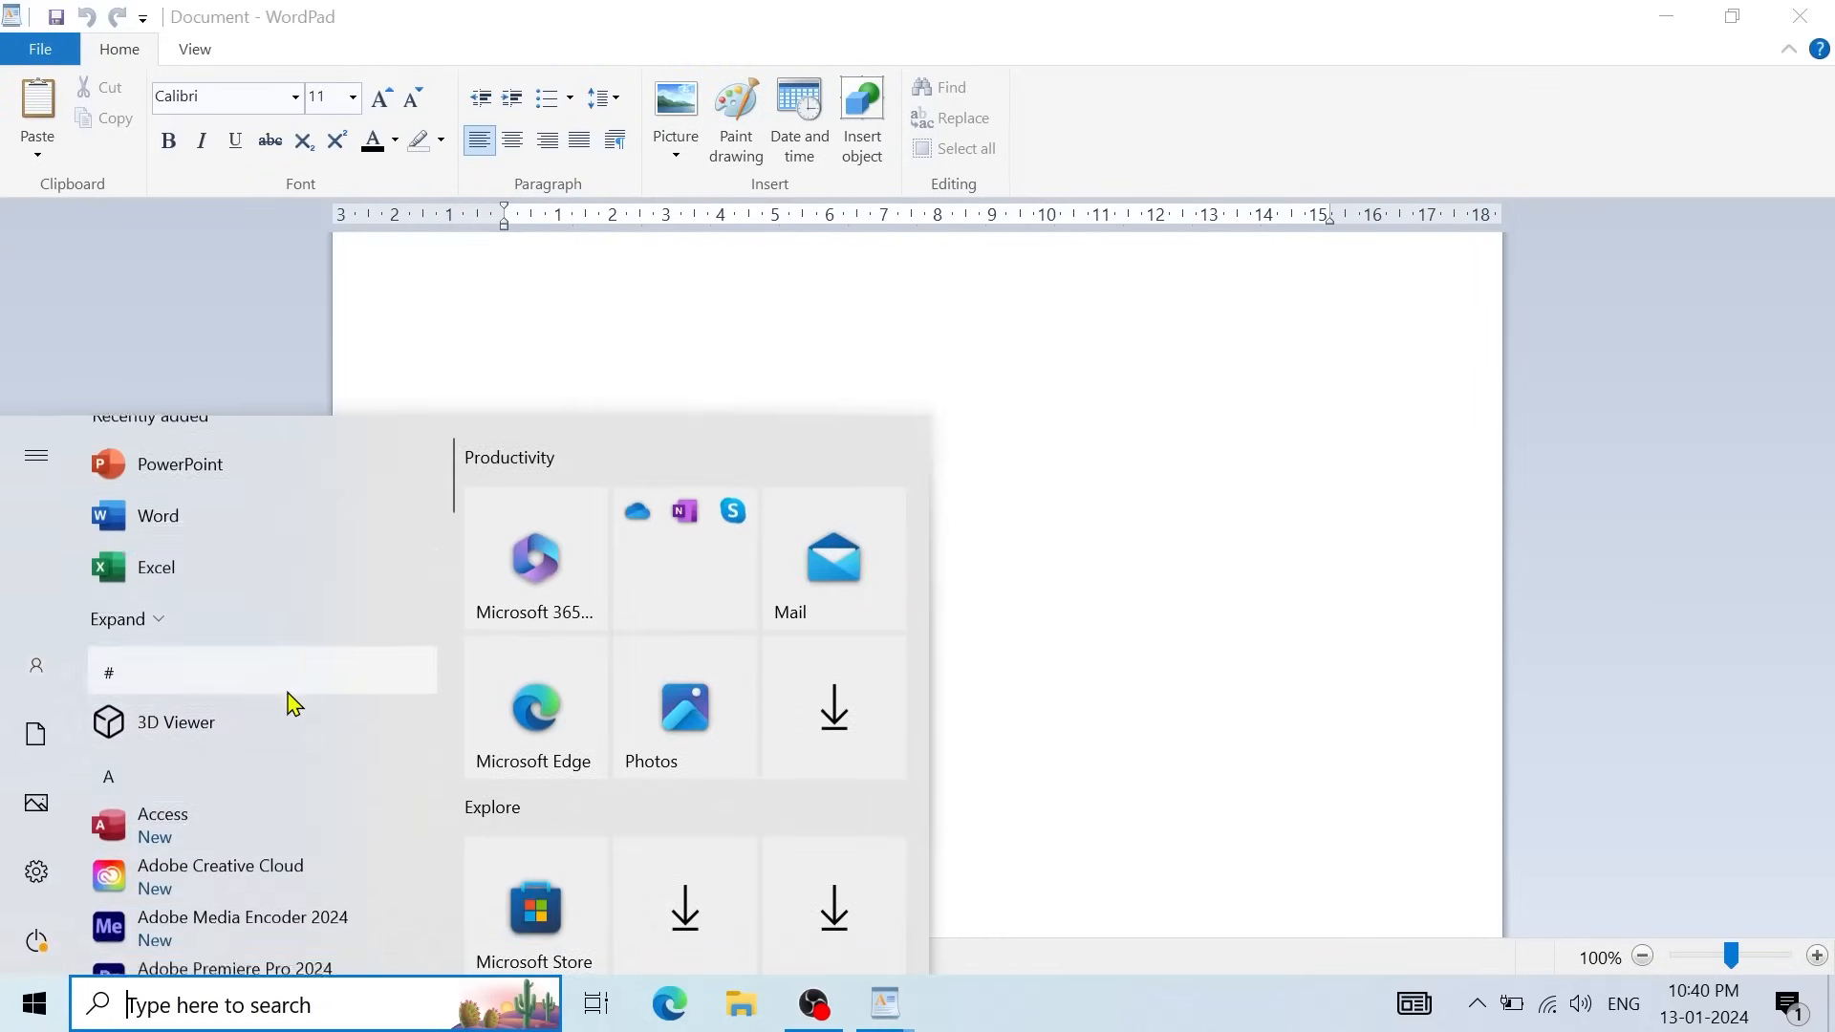
scroll(287, 707, "down", 1)
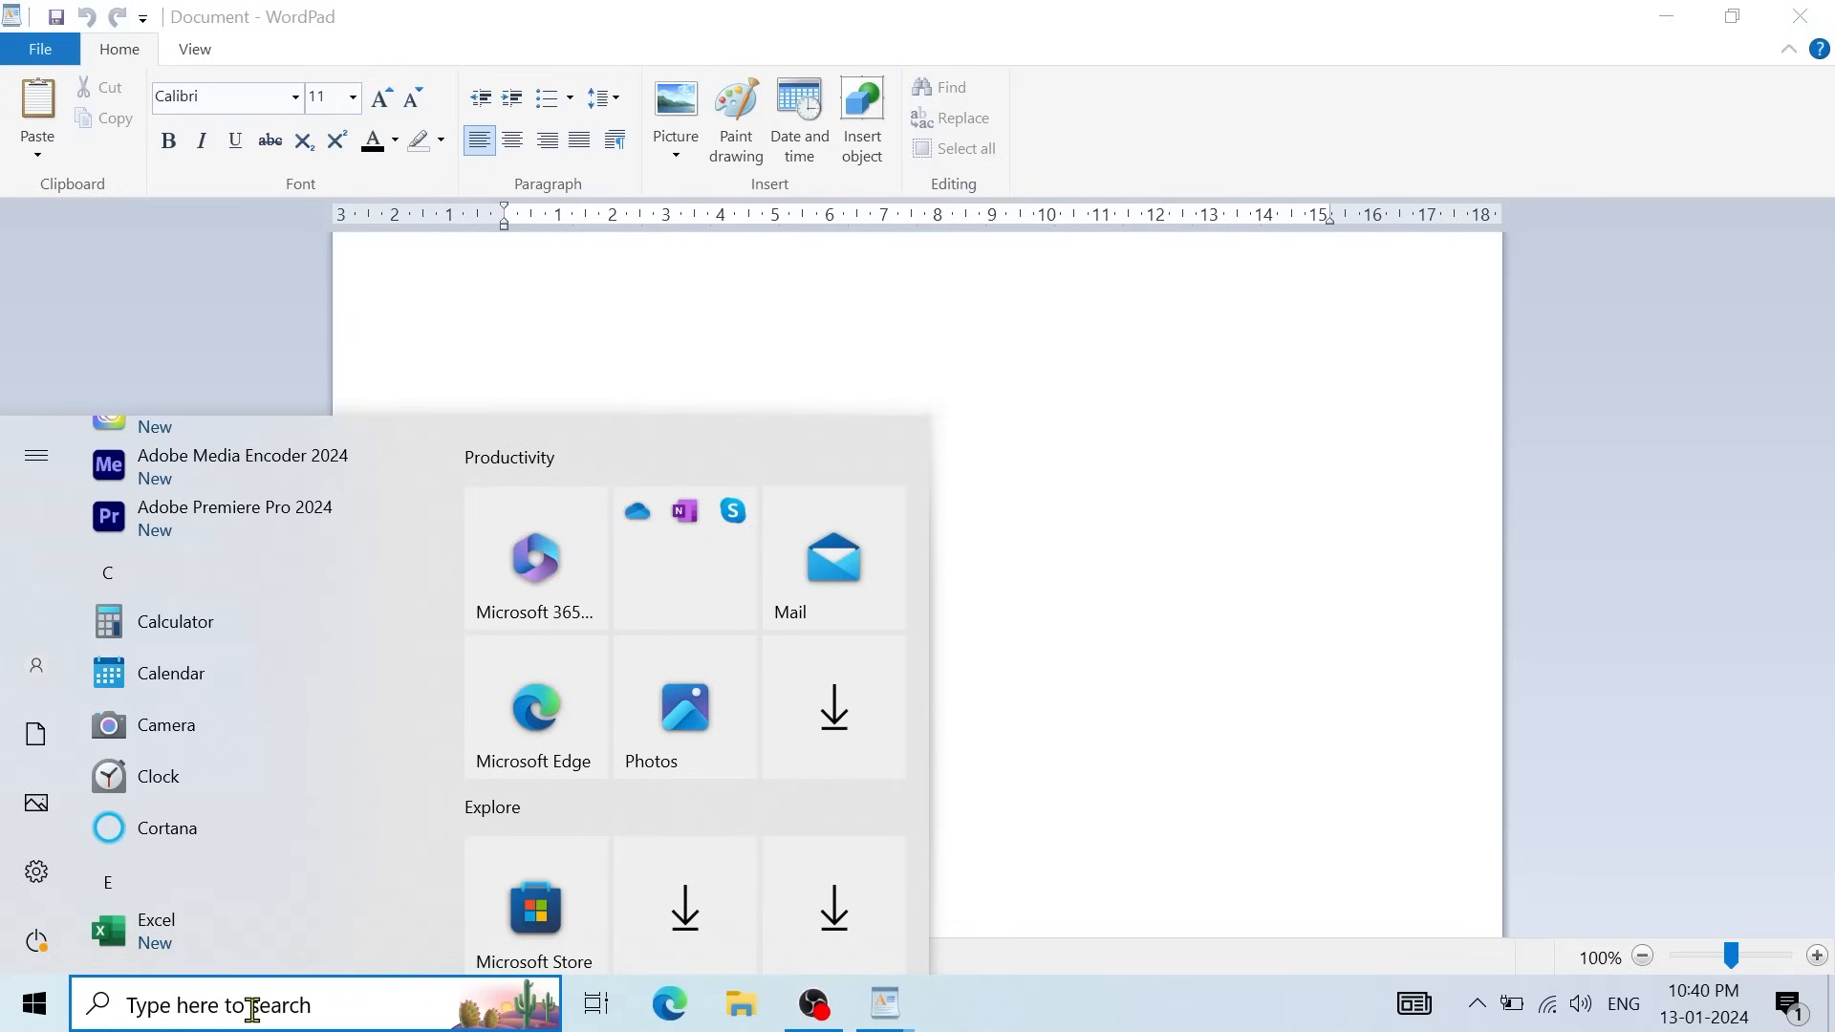
left_click(251, 1009)
type("wordpad")
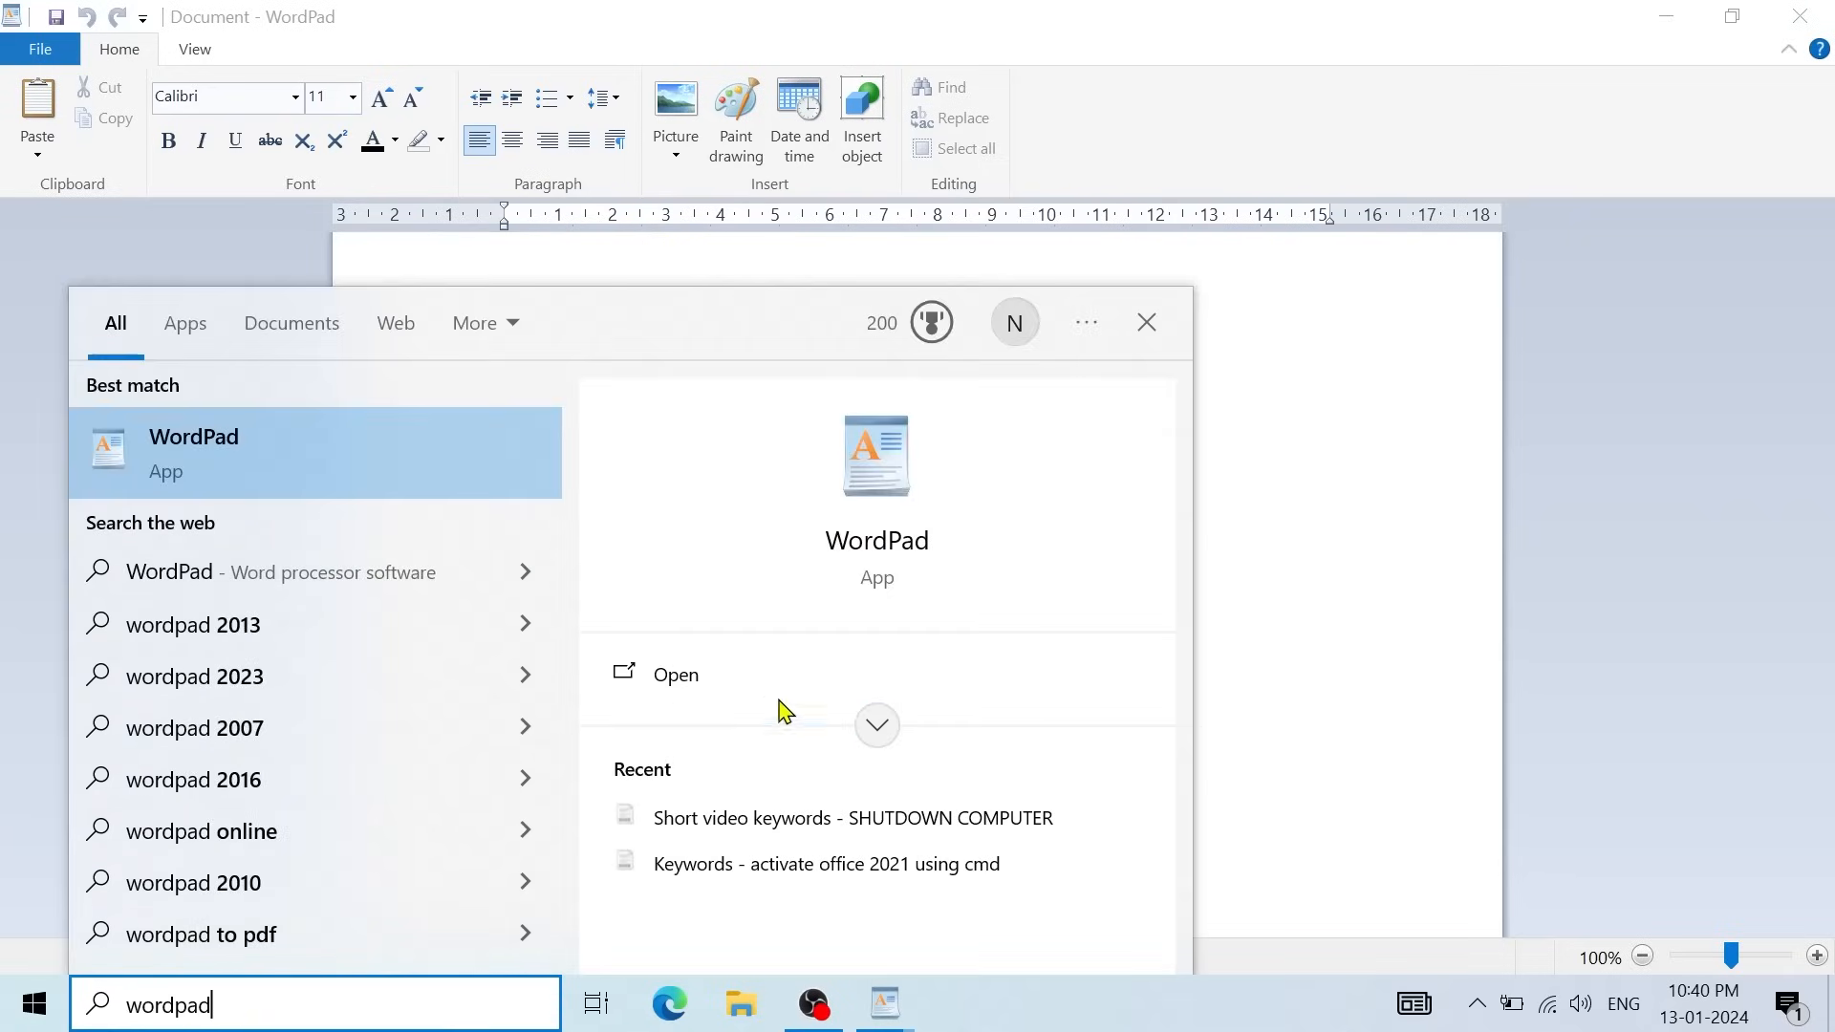
left_click(1147, 323)
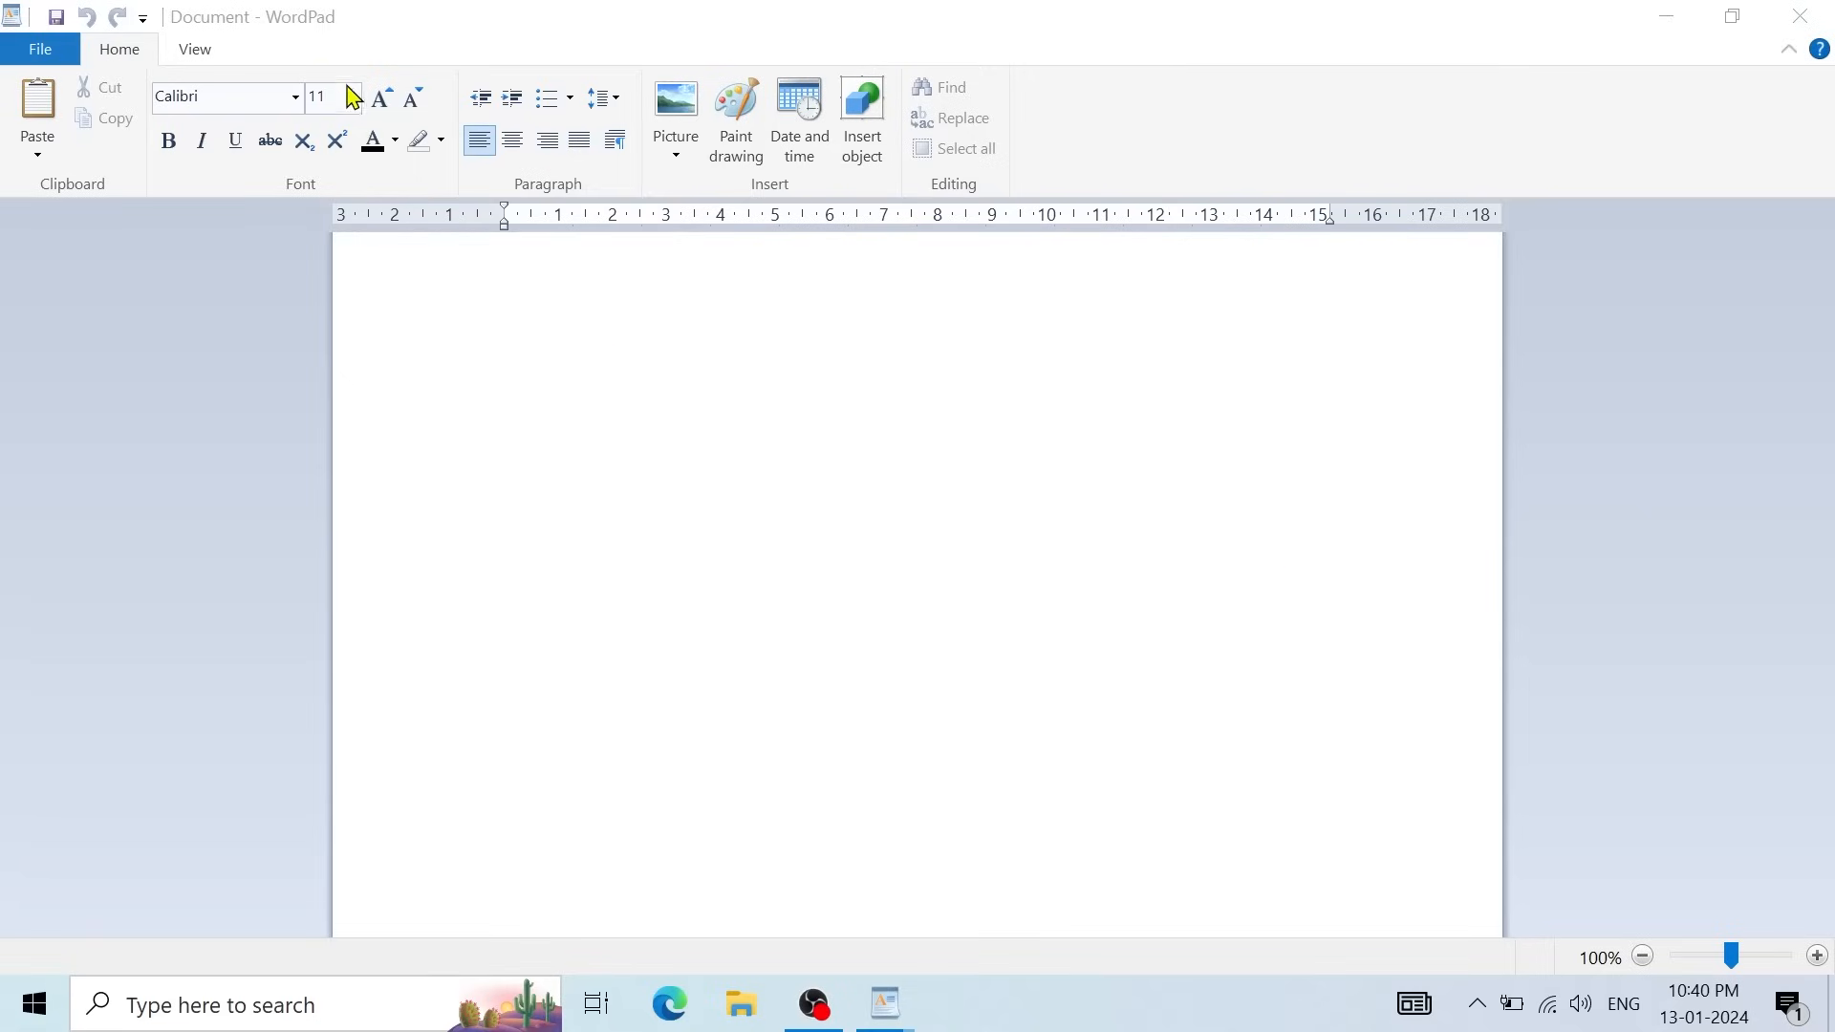
left_click(46, 54)
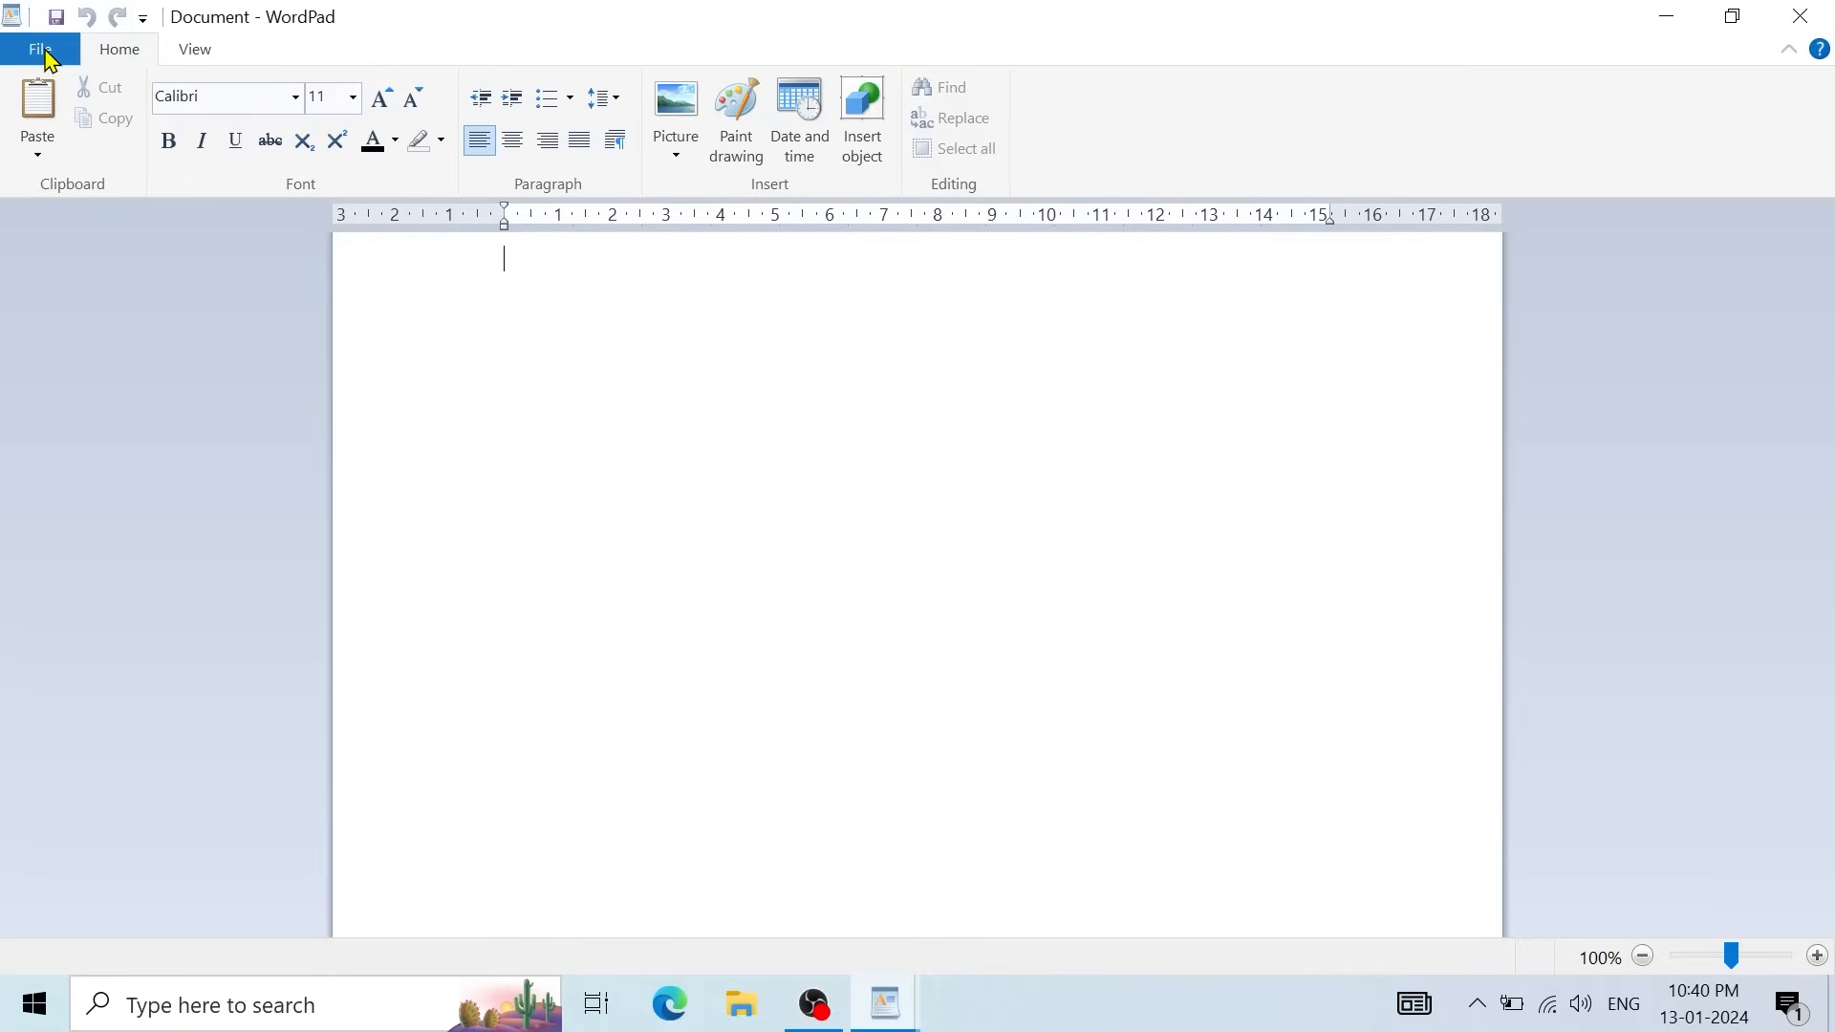
left_click(44, 51)
left_click(189, 57)
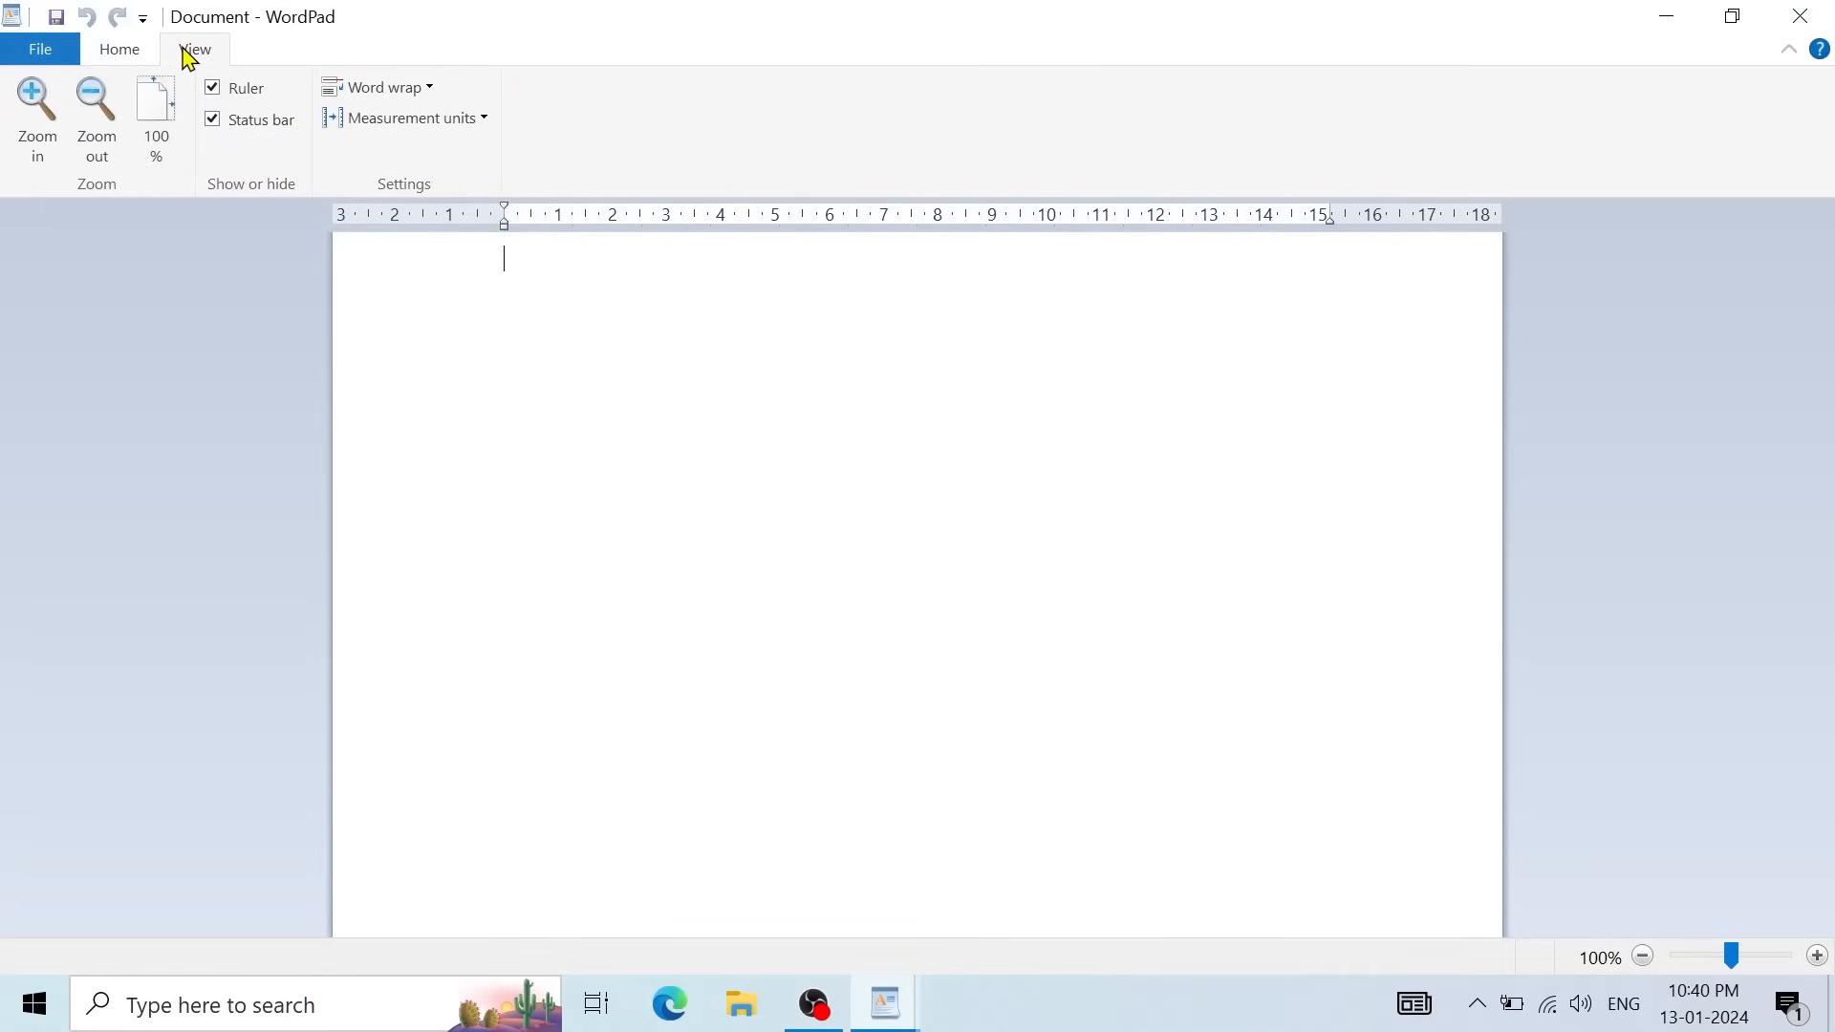
left_click(142, 56)
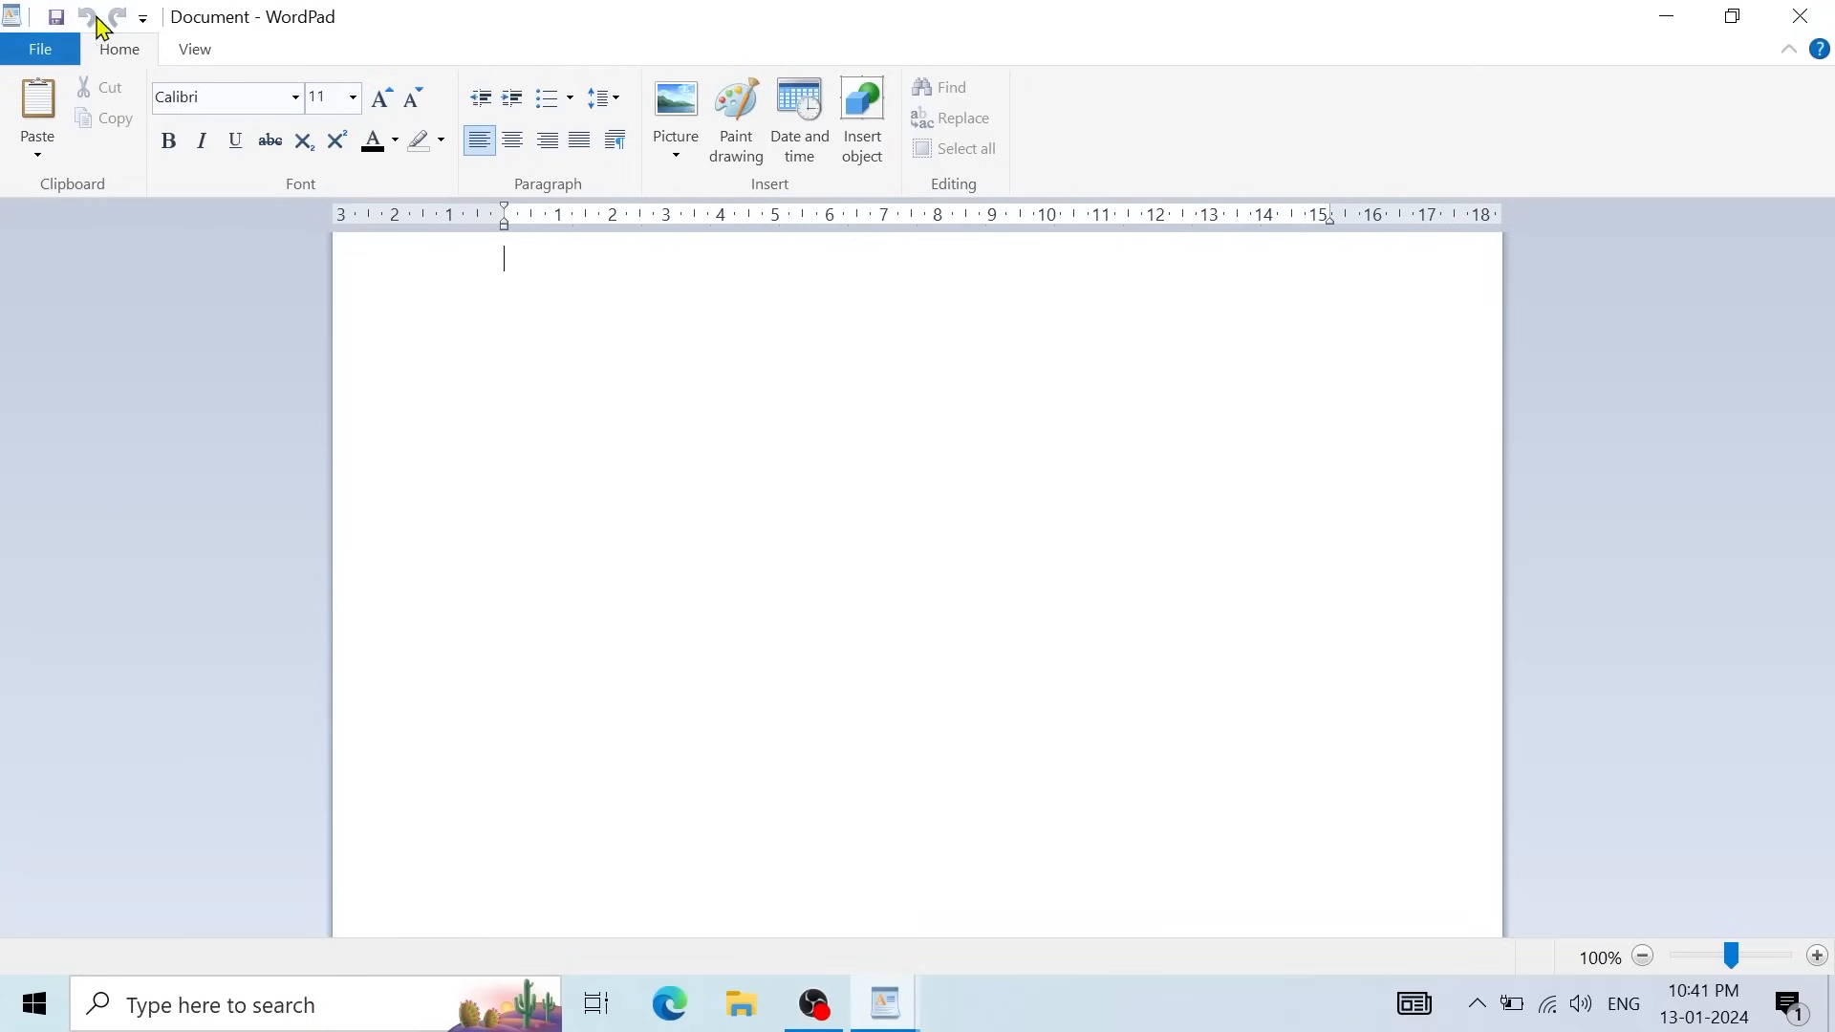
left_click(142, 19)
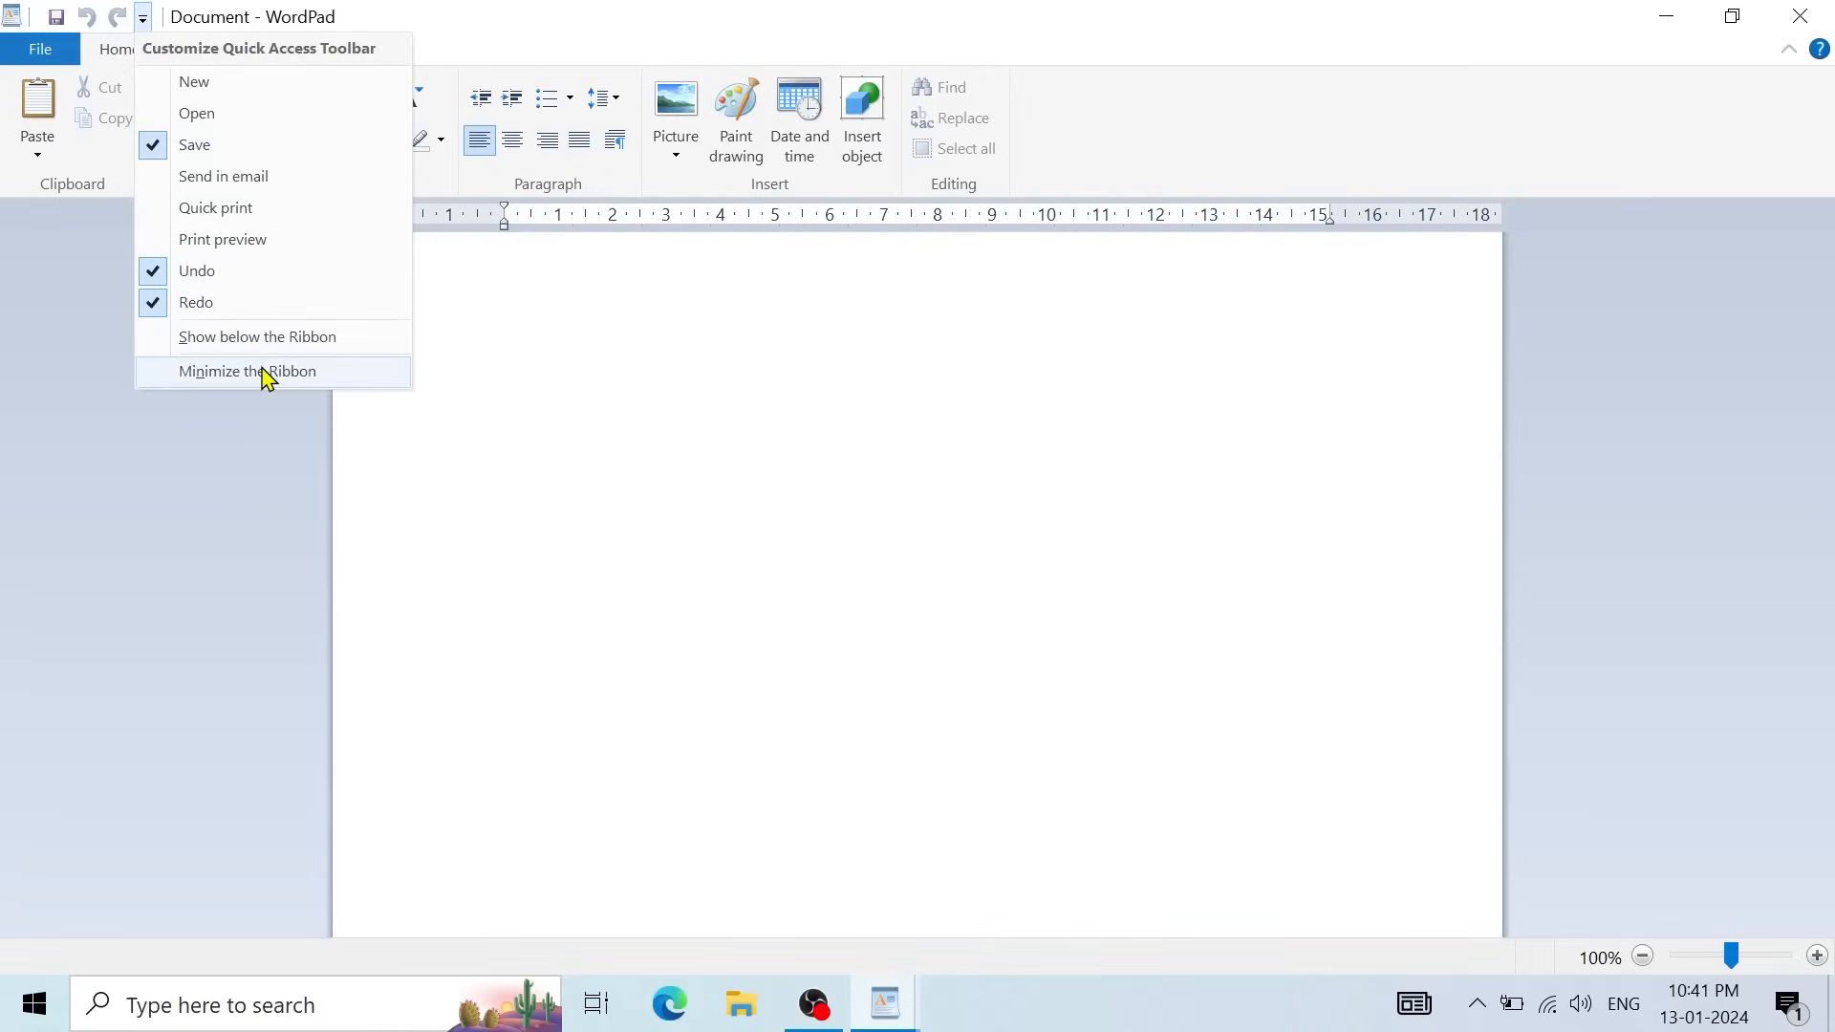
left_click(477, 445)
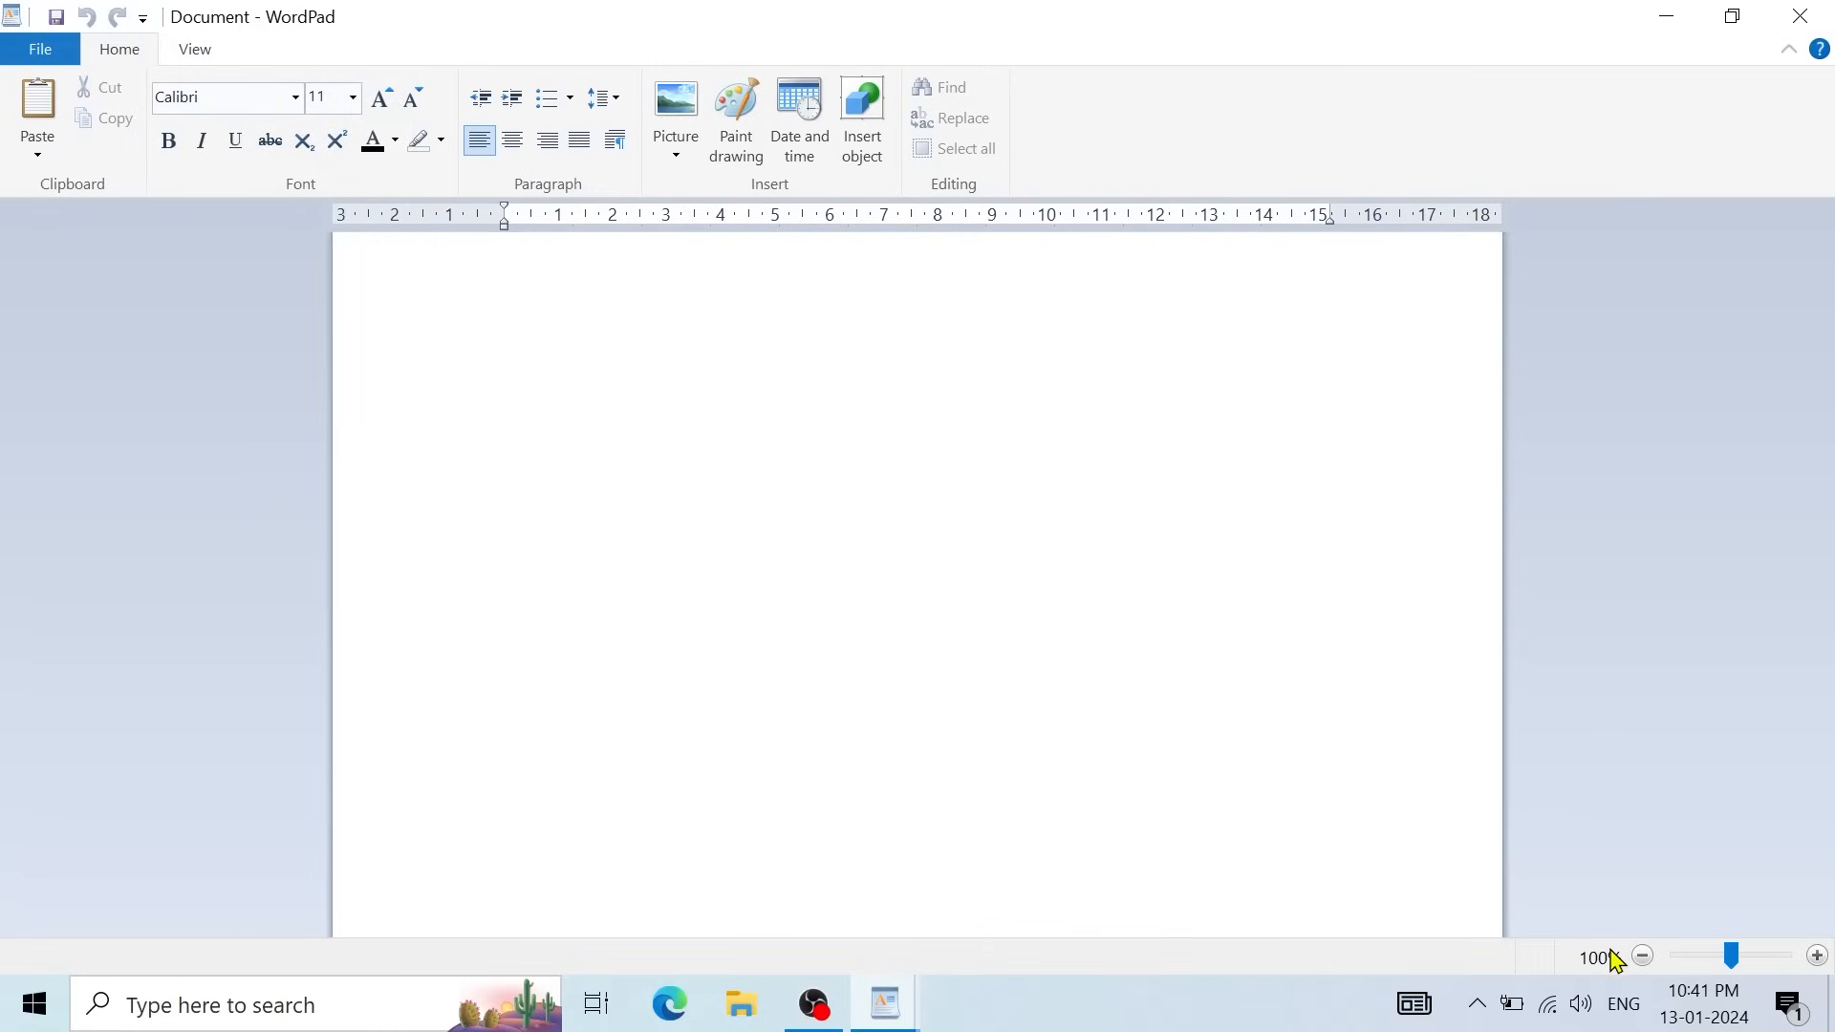
Step: Zoom the blank page in to 130% and back out to 100%
left_click(1818, 956)
left_click(1818, 957)
left_click(1818, 957)
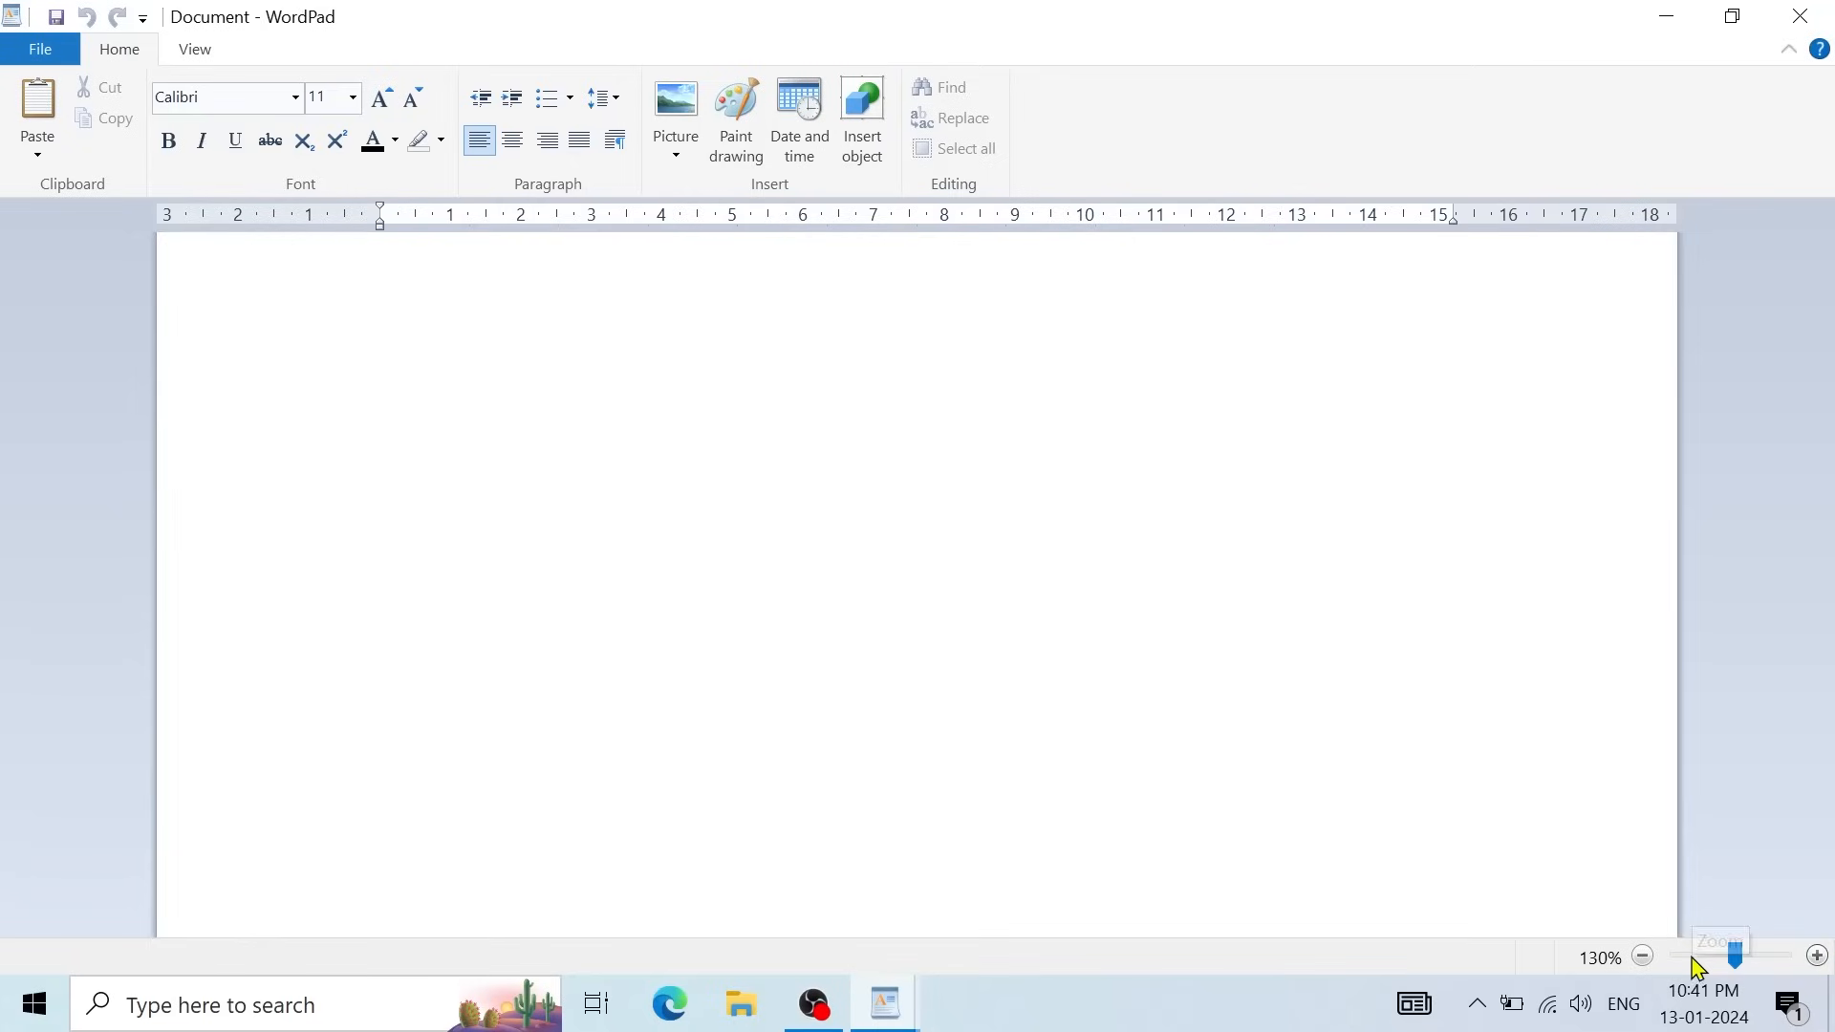
left_click(1644, 958)
left_click(1644, 958)
left_click(1643, 958)
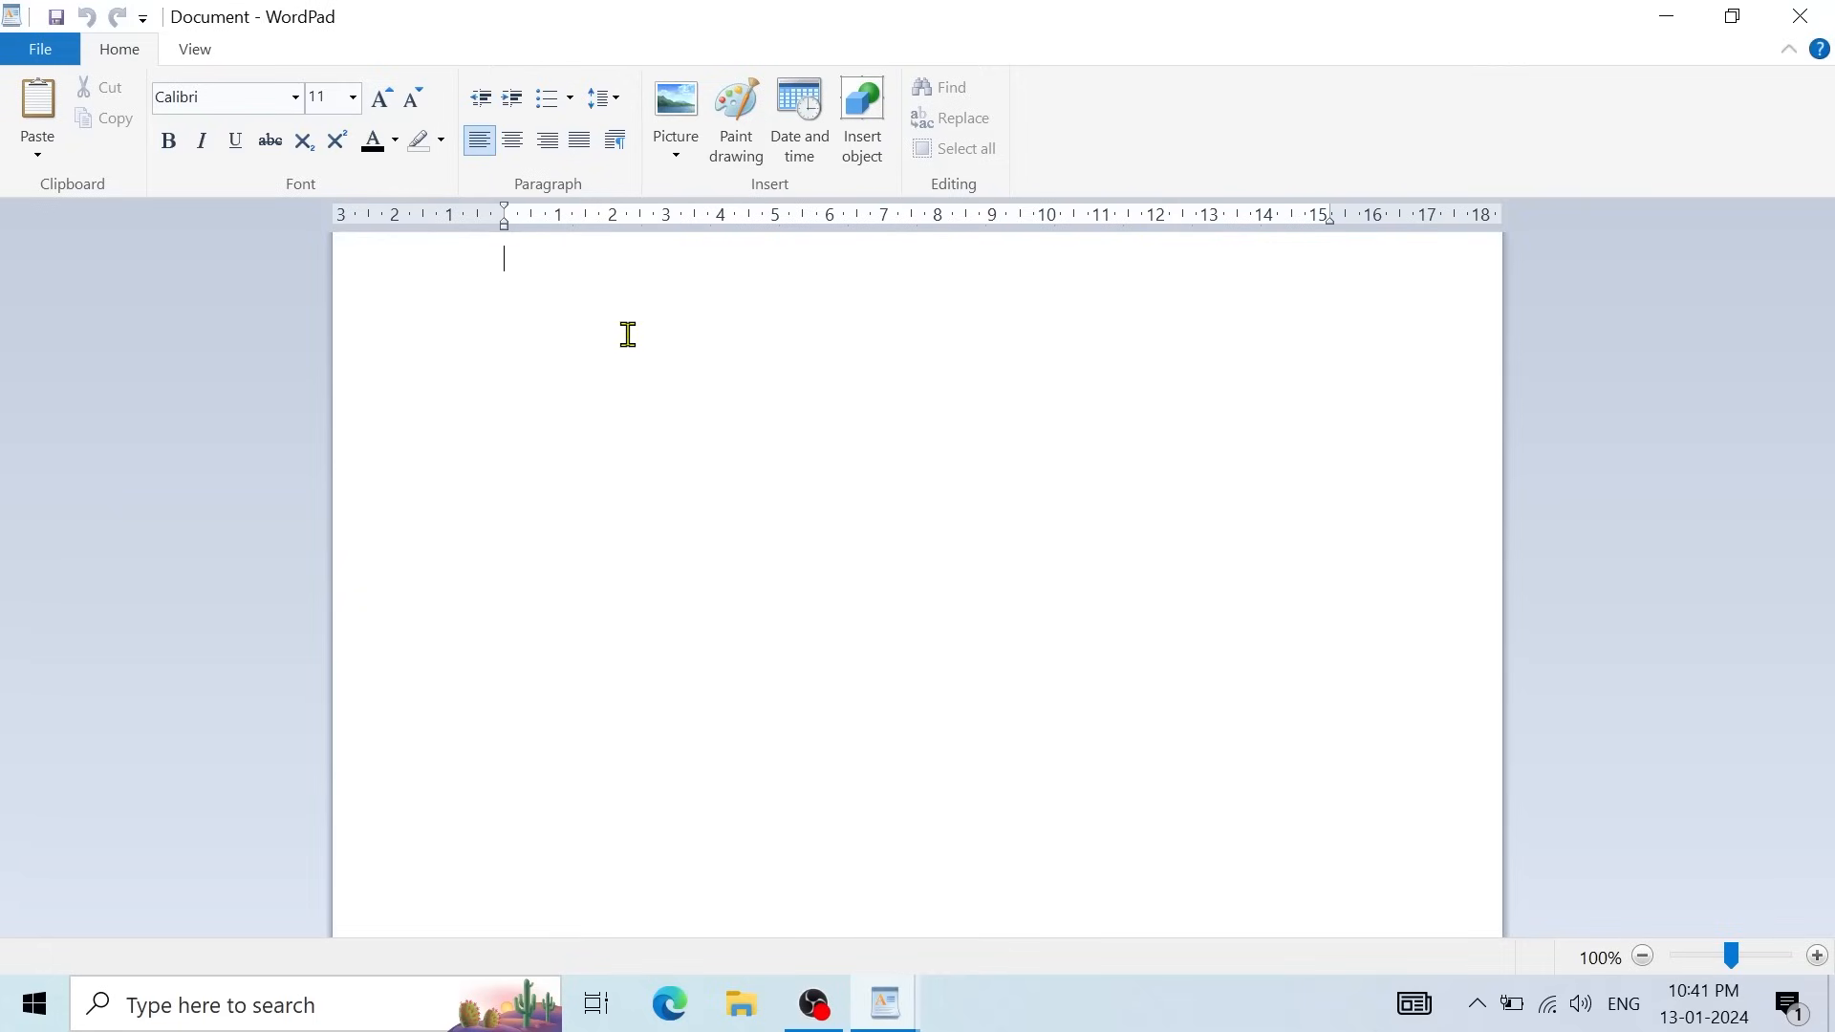
Step: Write the heading "What is Wordpad?" on the first line of the document
key("Caps_Lock")
type("W")
key("Caps_Lock")
type("hat is")
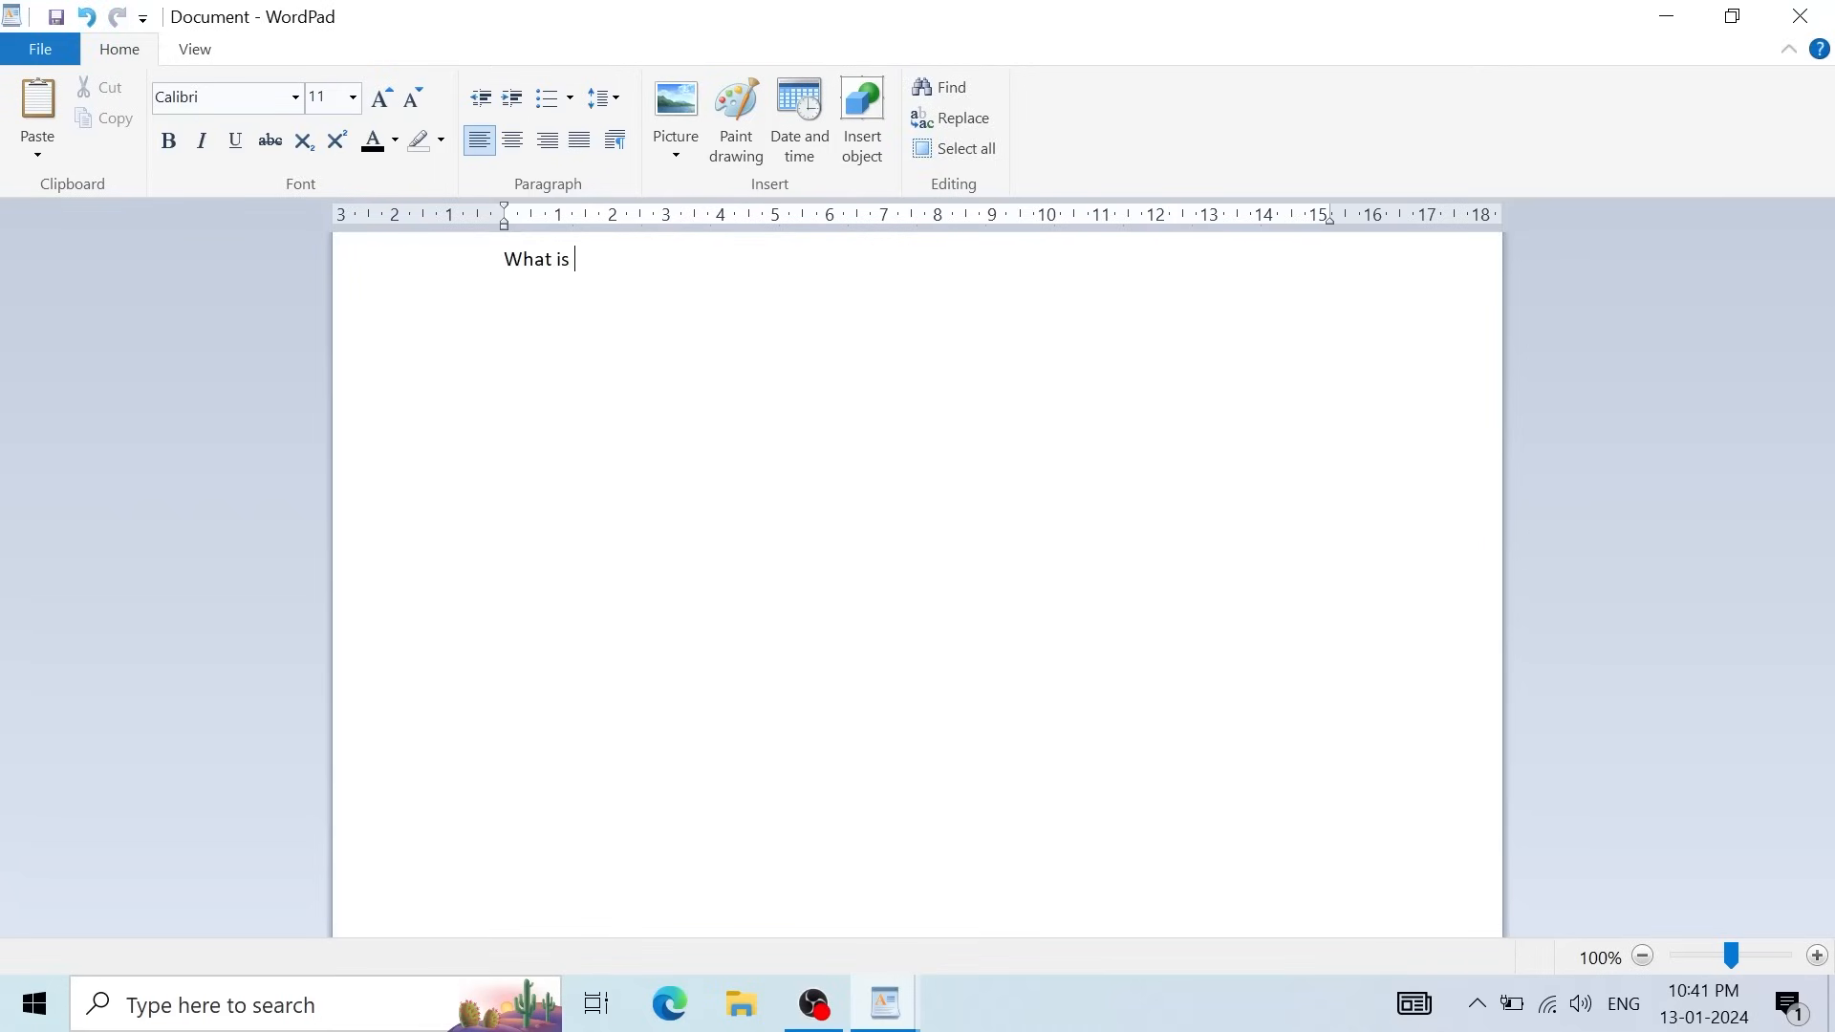
key("Caps_Lock")
type("W")
key("Caps_Lock")
type("ordpad?")
Step: Format the heading "What is Wordpad?" as bold, size 22 and centered
left_click_drag(691, 262, 500, 270)
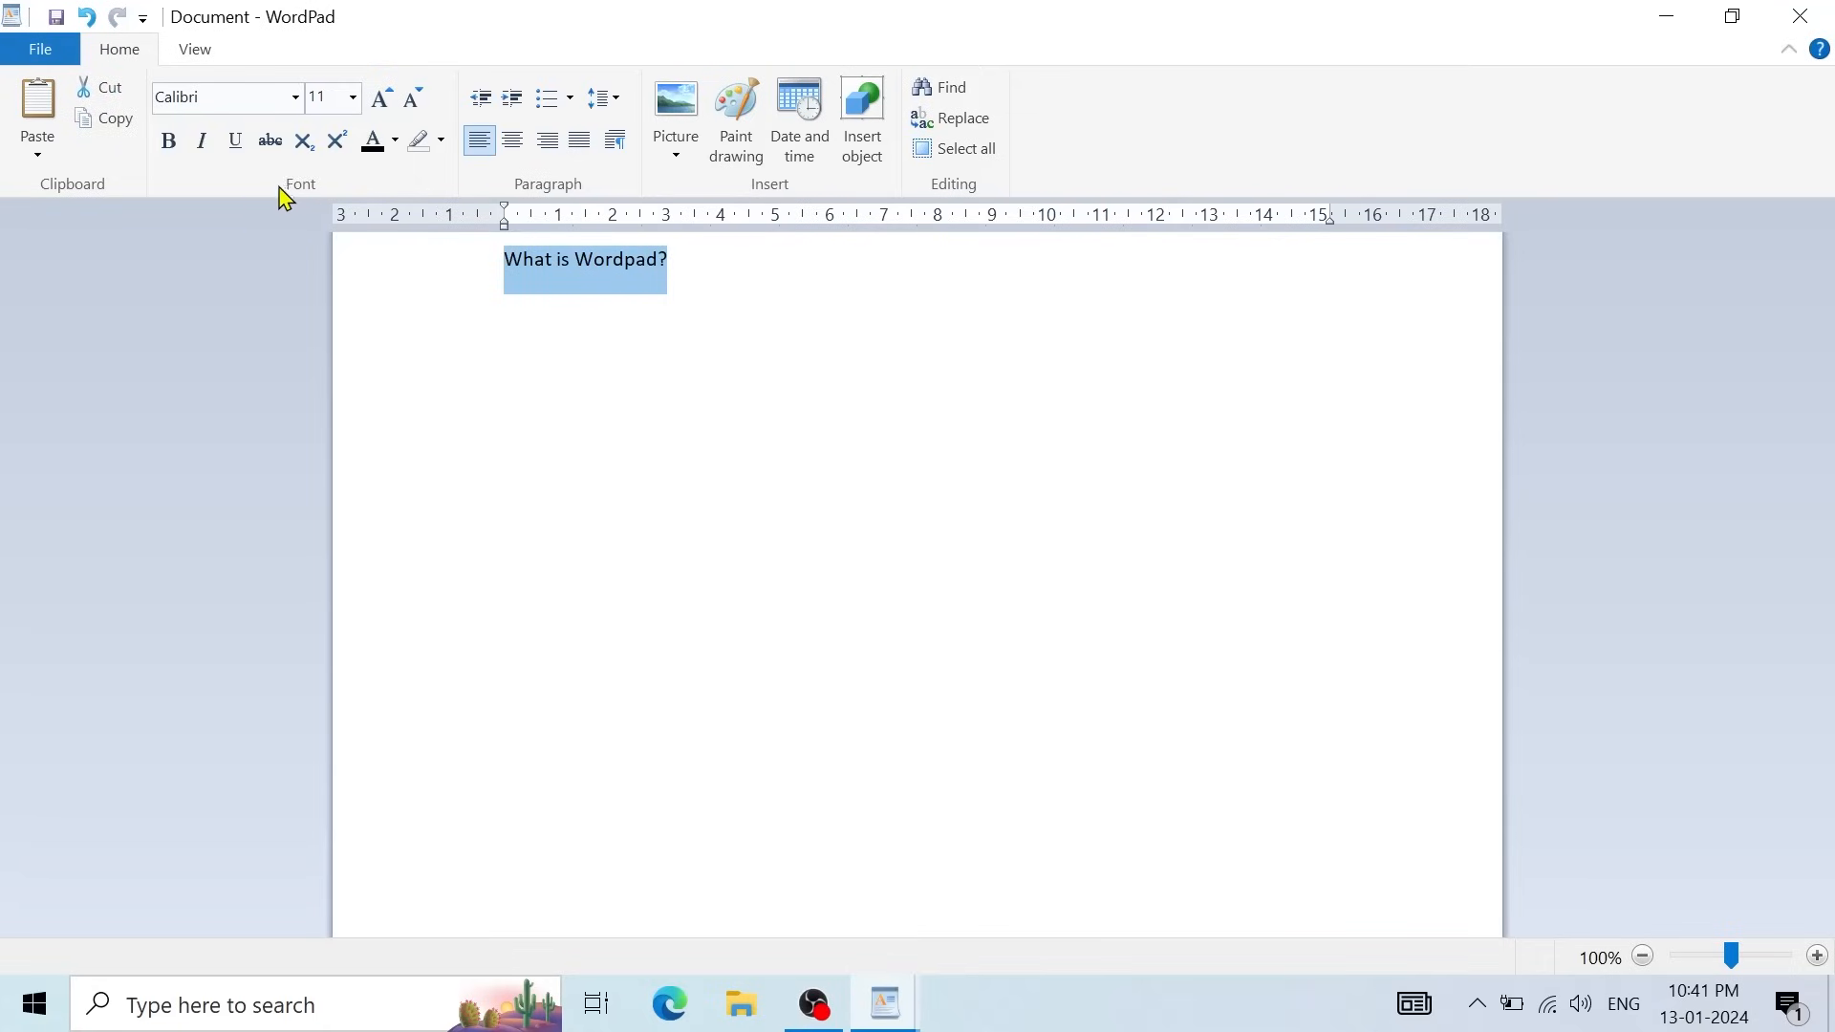
left_click(172, 145)
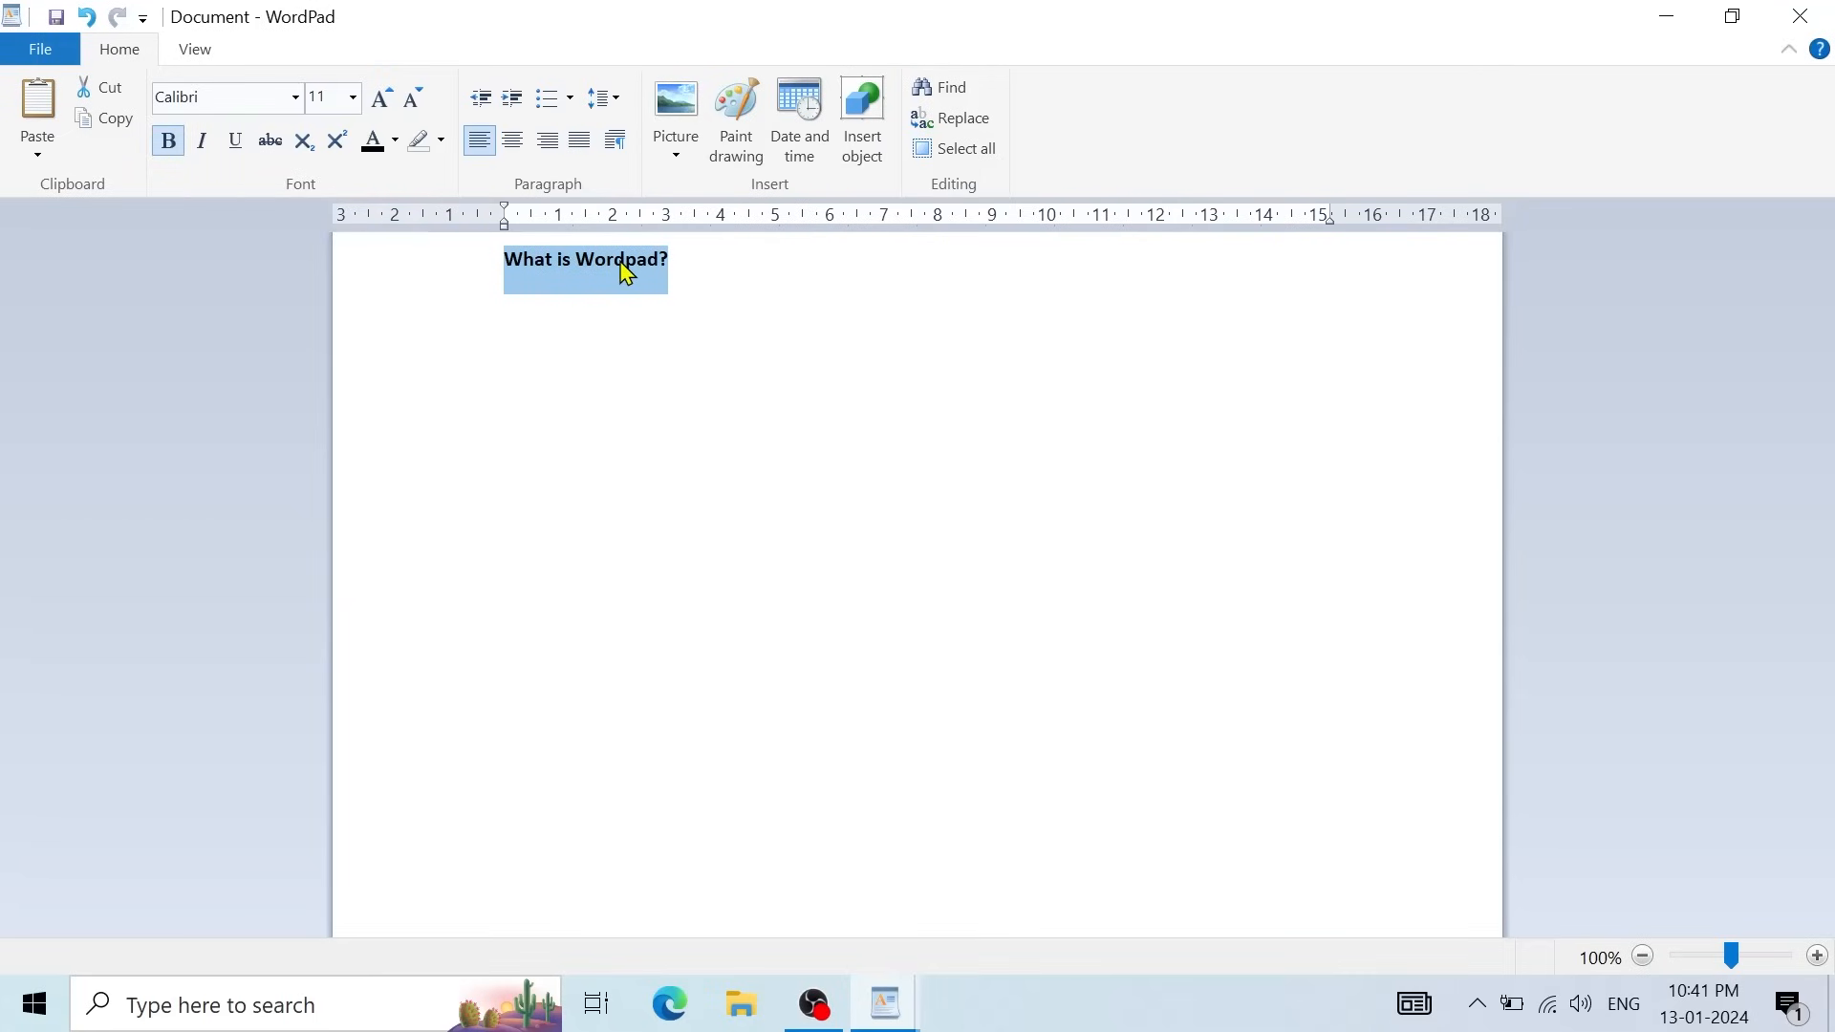
left_click(353, 98)
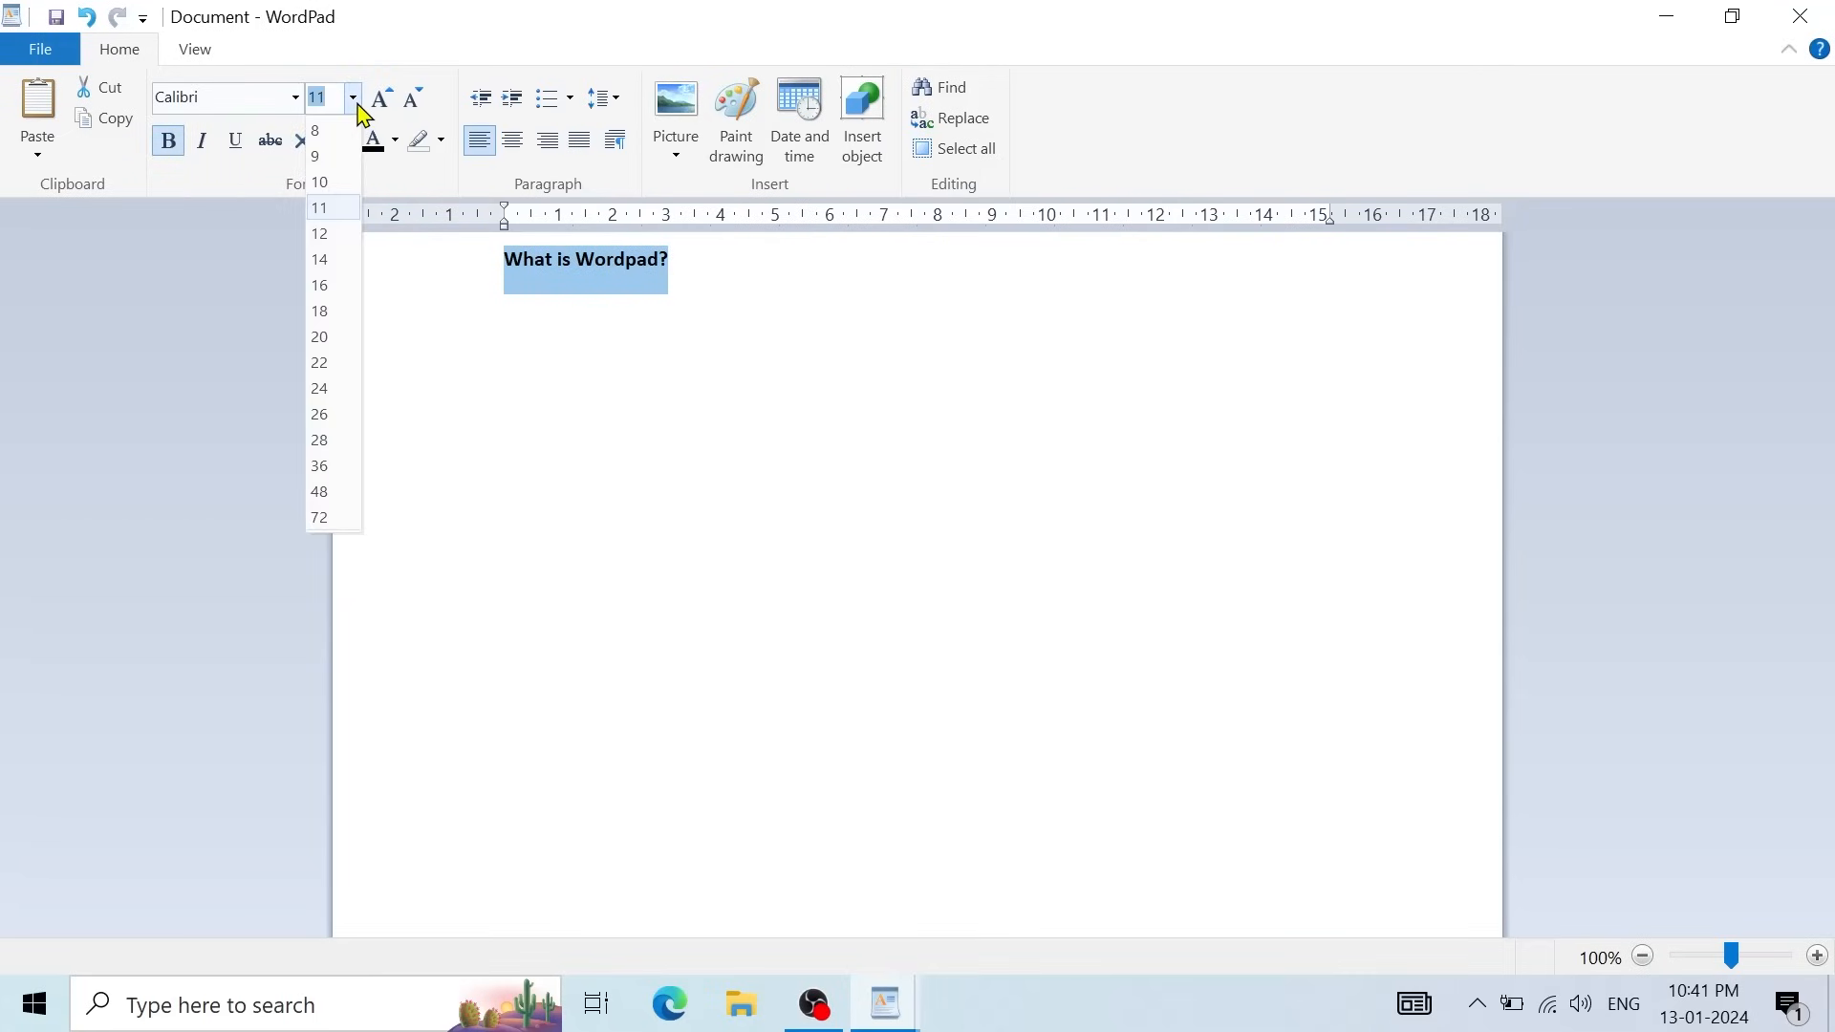
left_click(332, 364)
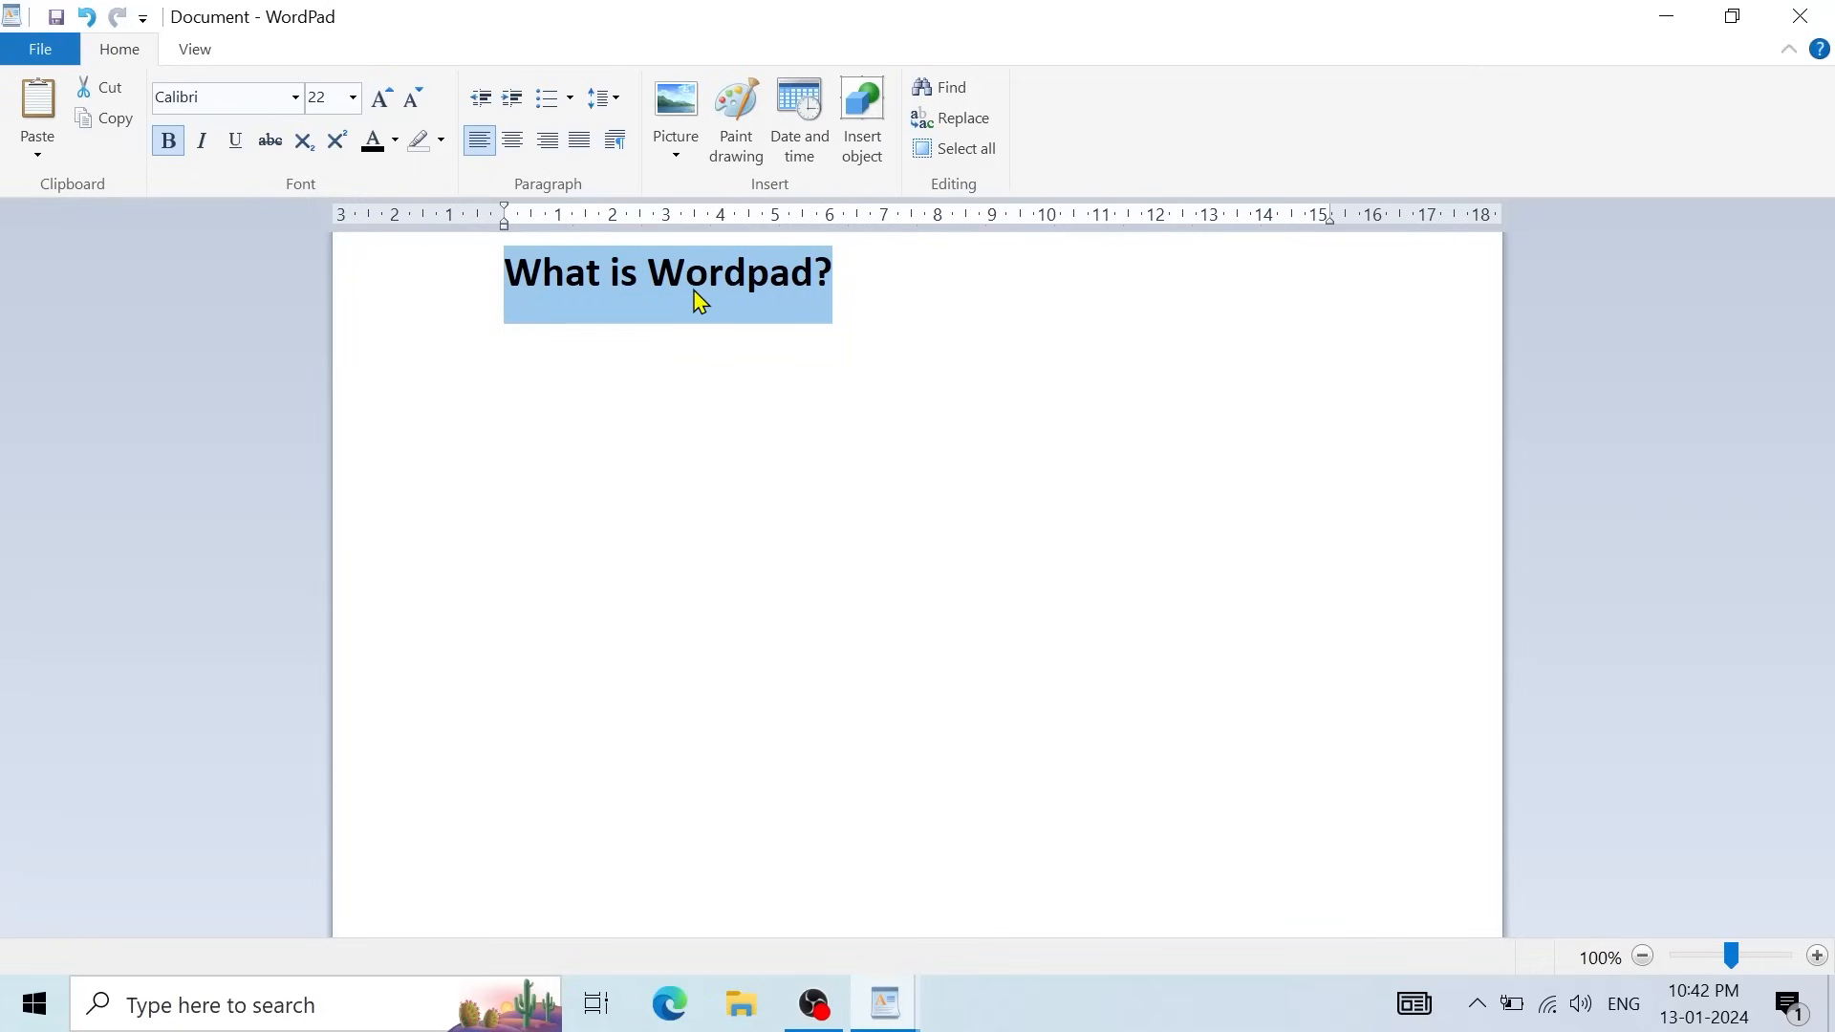
left_click(522, 151)
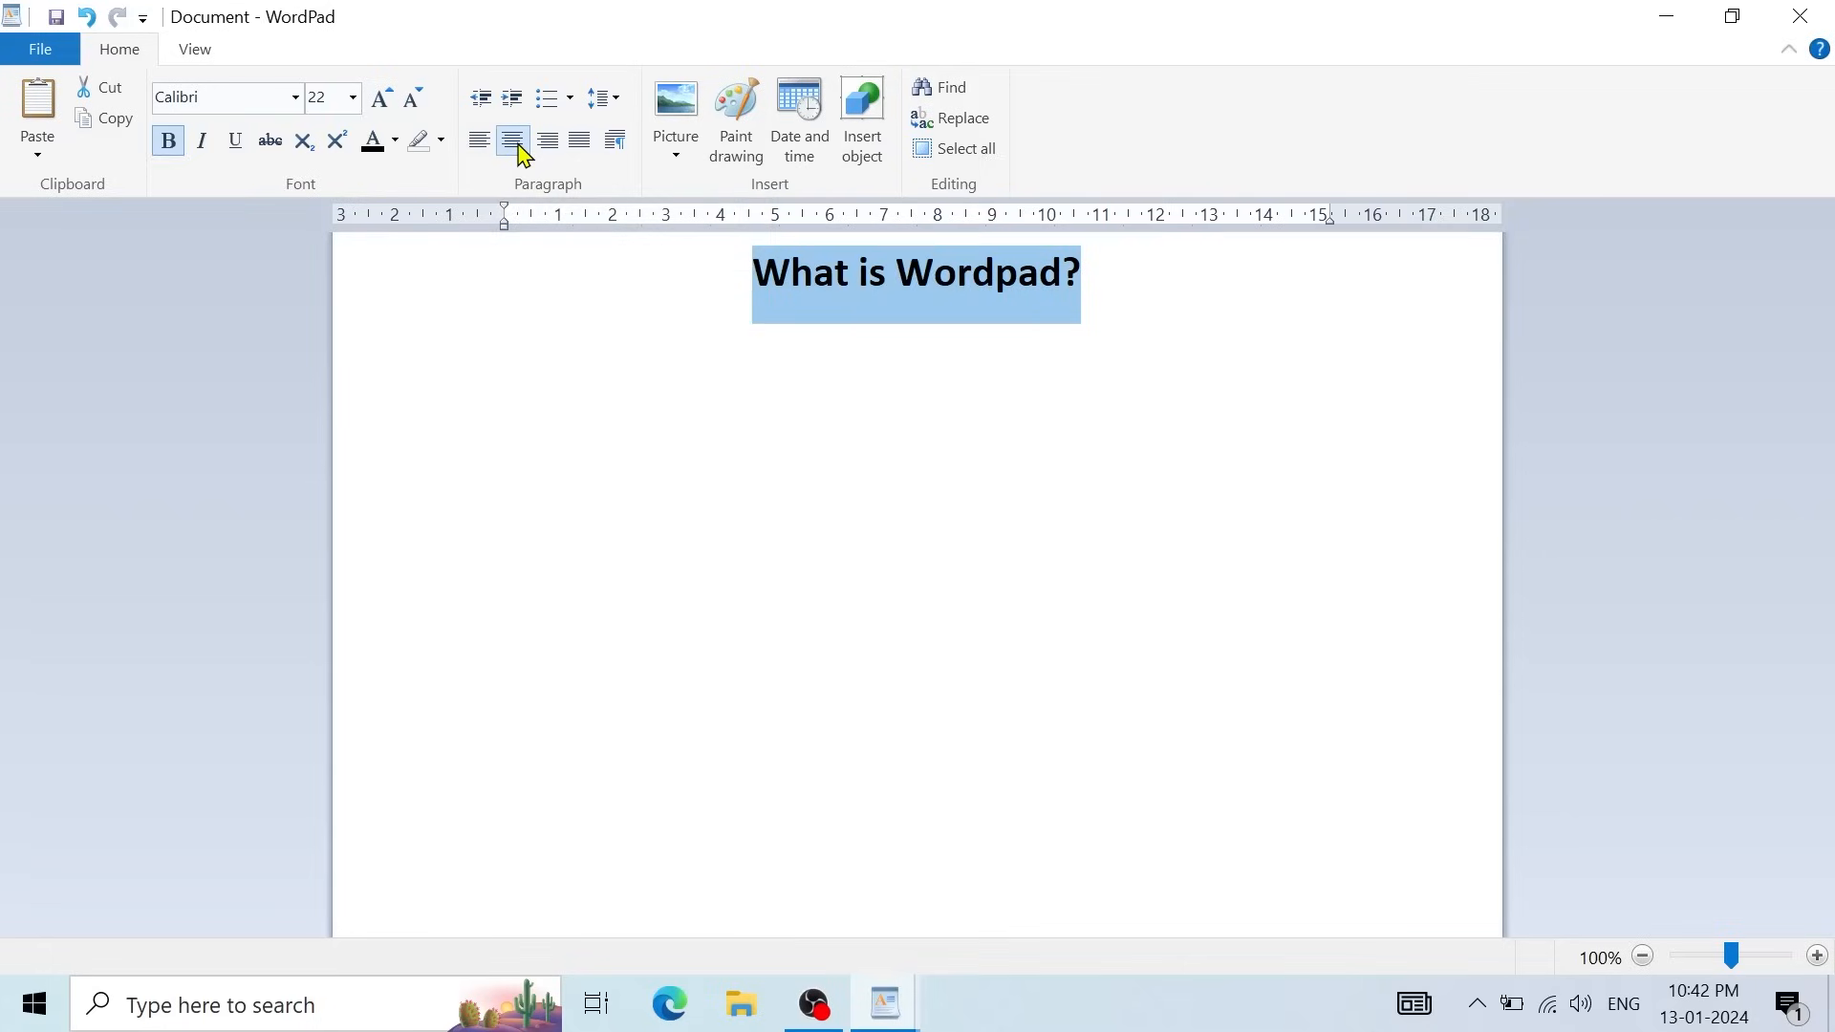
Step: Add a line with the word "Wordpad" below the heading and align it to the left
left_click(1106, 279)
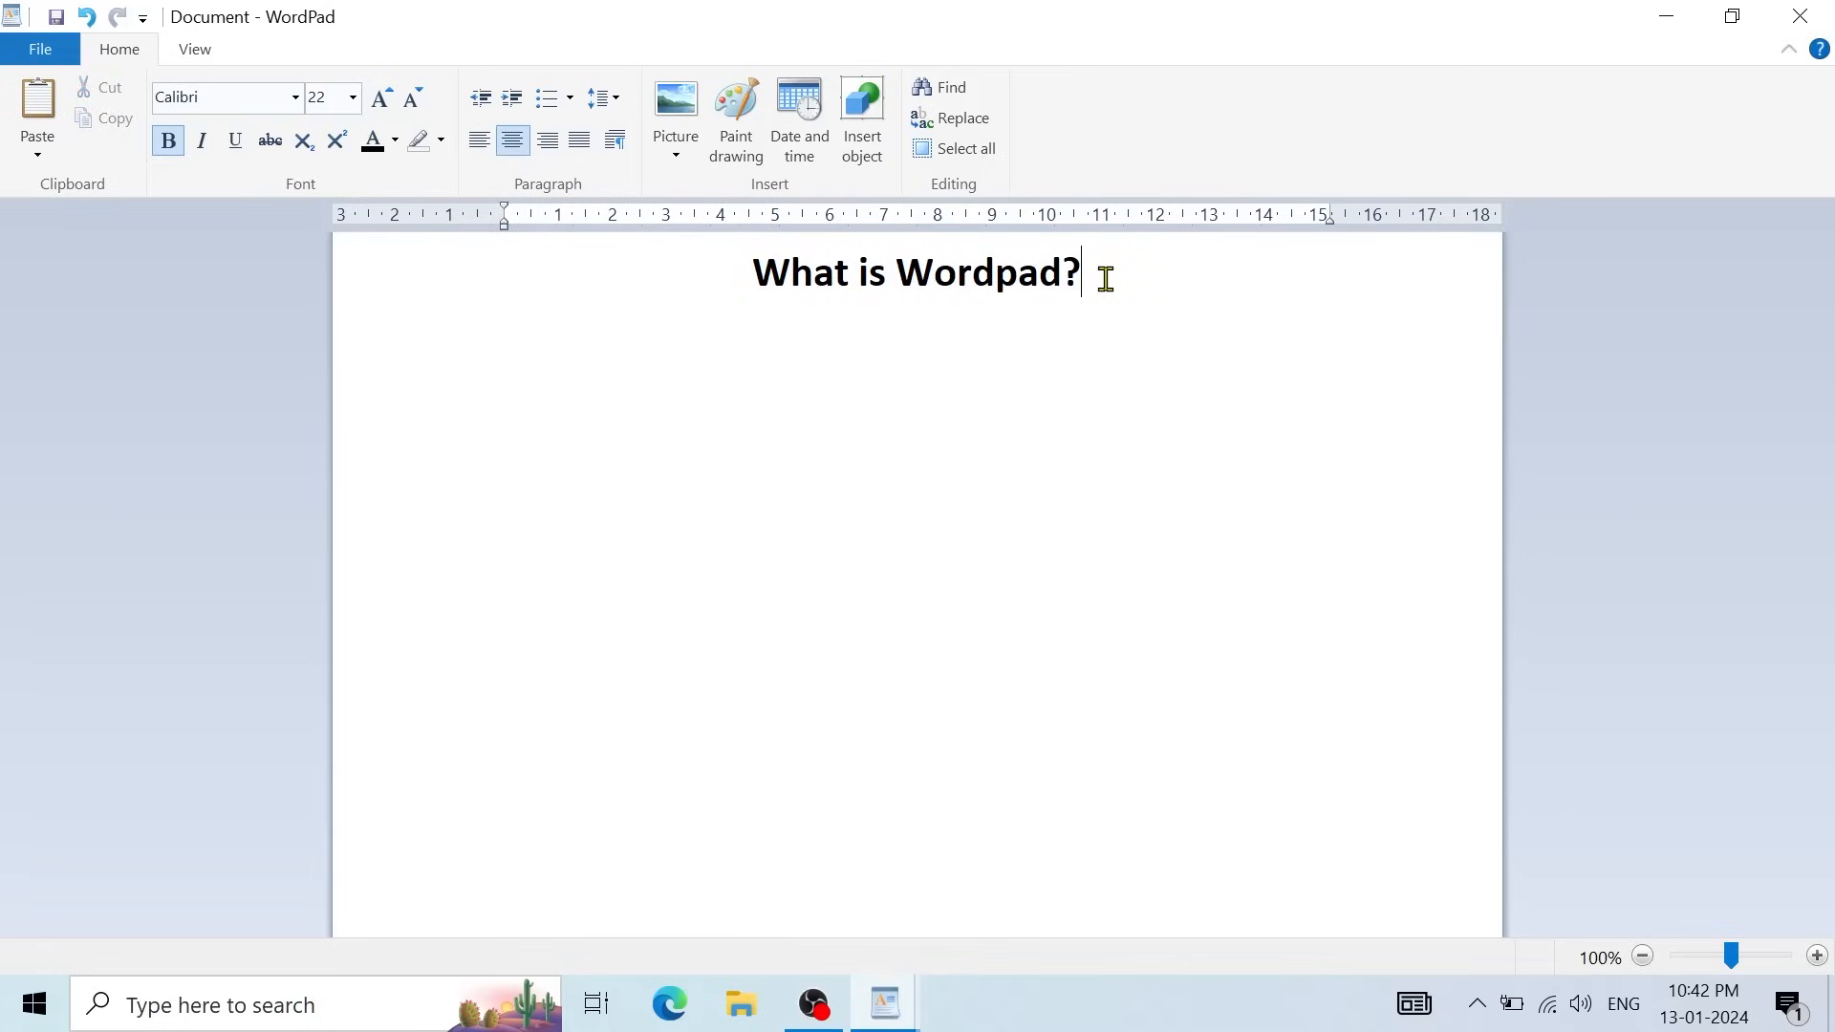
key("Return")
key("Caps_Lock")
type("W")
key("Caps_Lock")
type("ordpad")
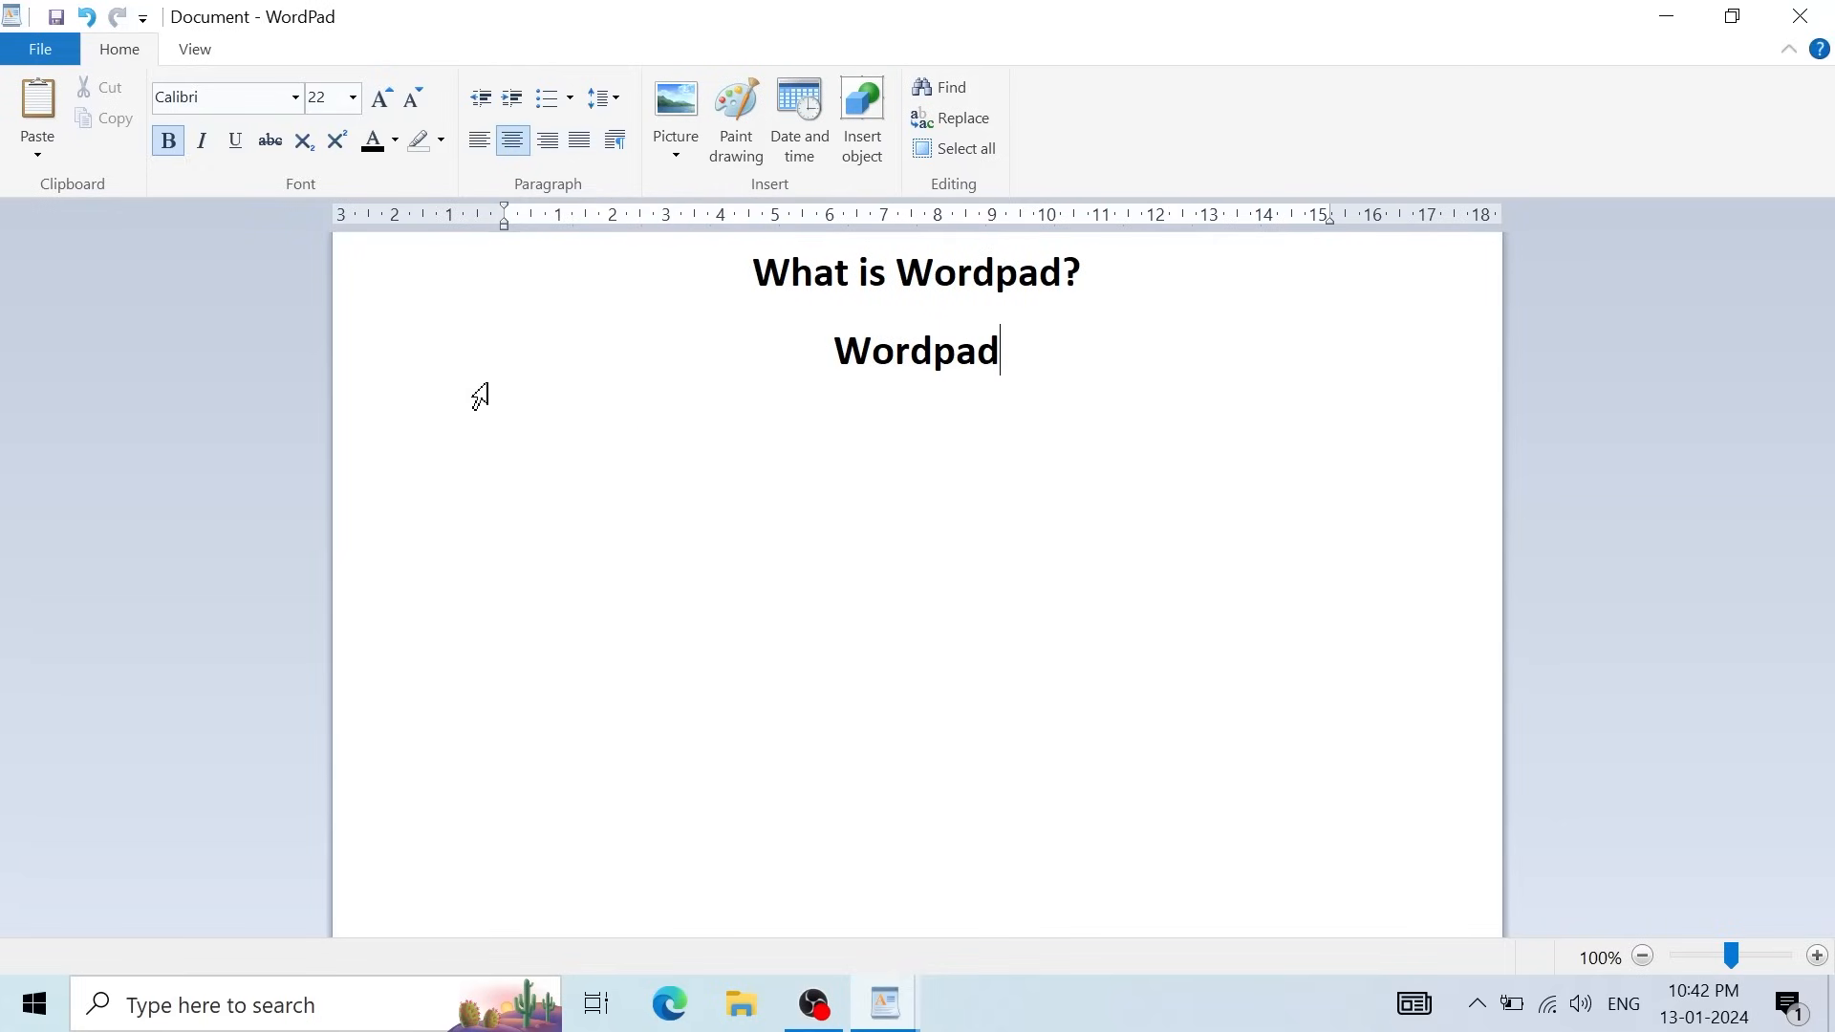
double_click(943, 352)
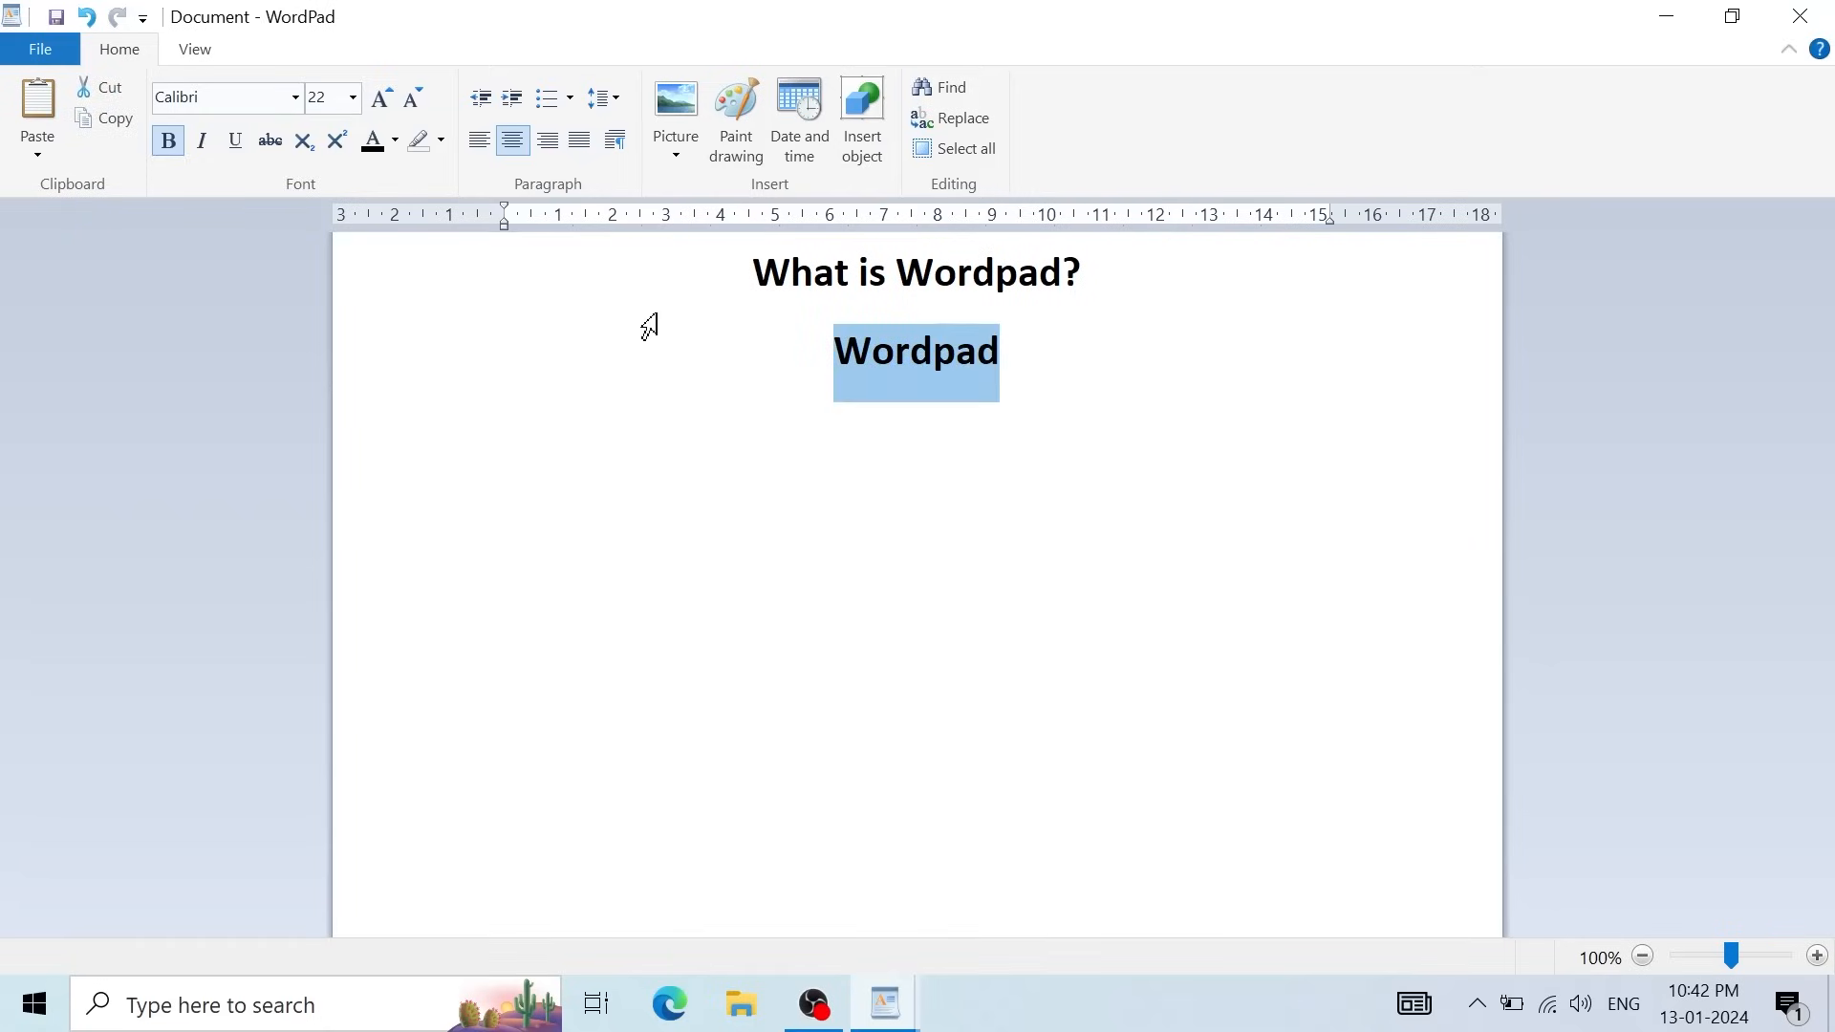
left_click(480, 148)
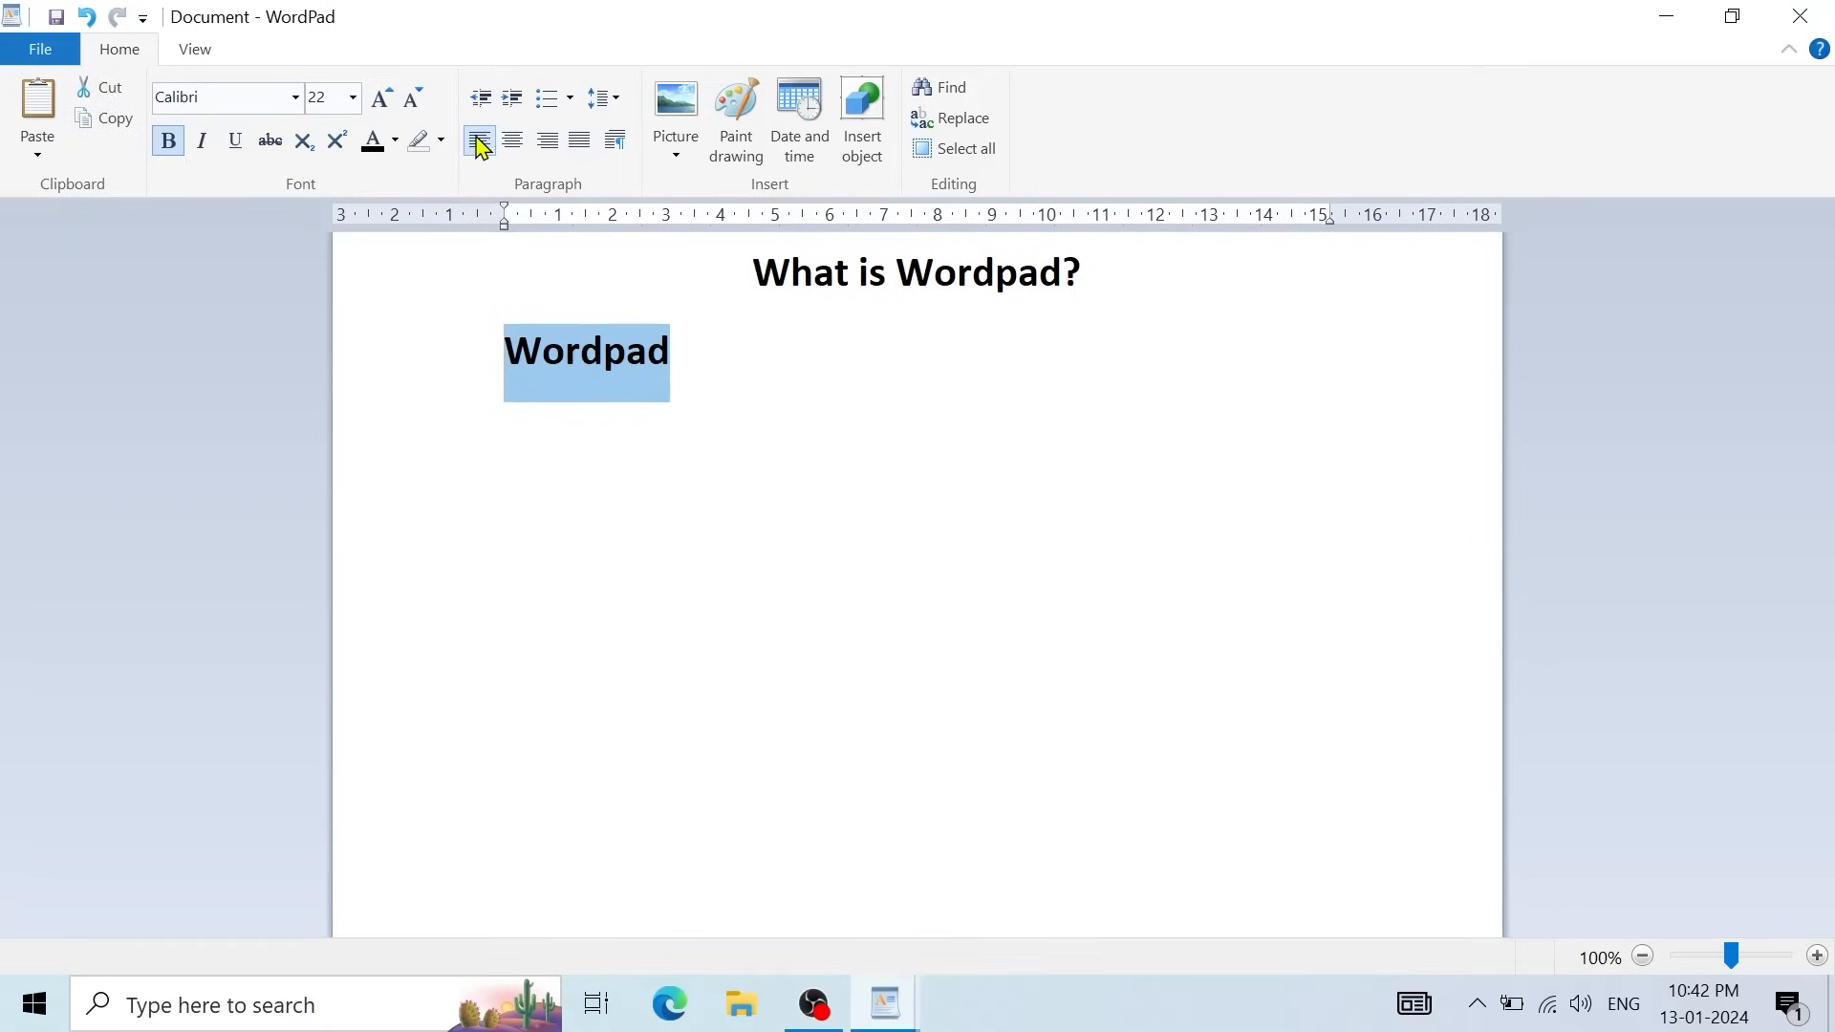
Step: Replace the second line with regular 12-point text: "Wordpad is a basic text editing app you can use to create and edit files, include text"
left_click(507, 344)
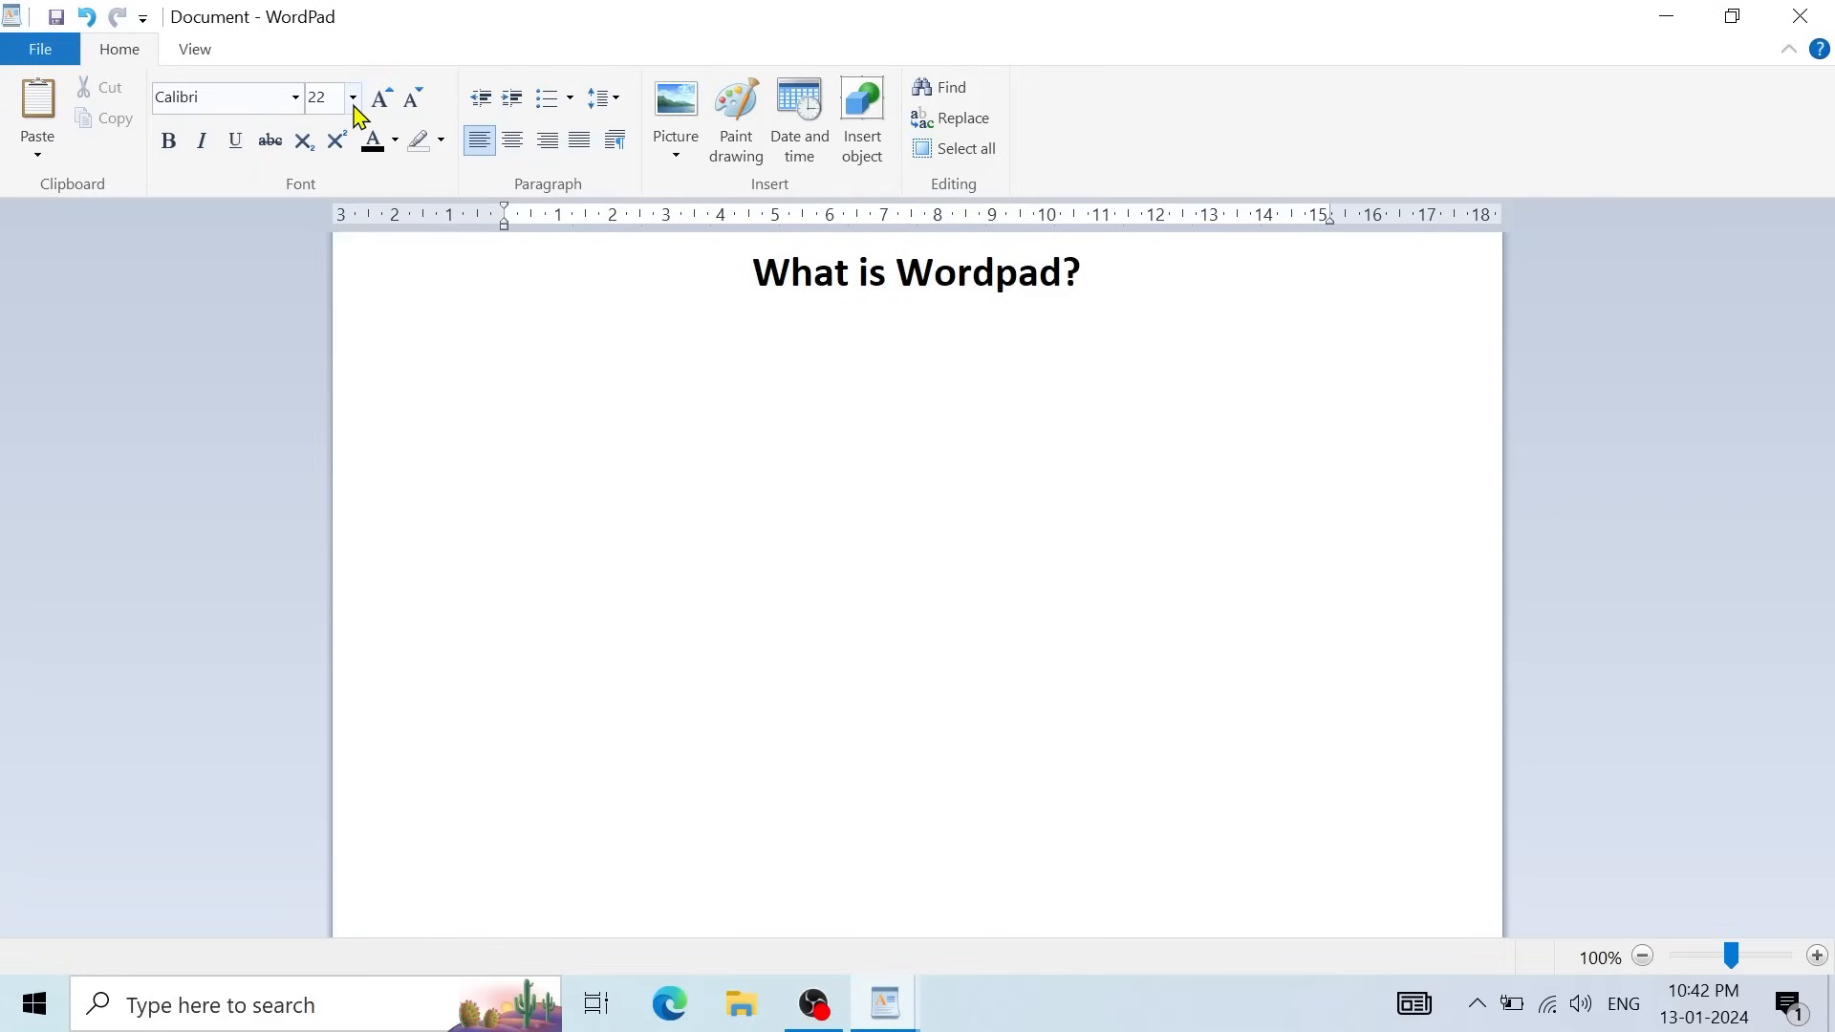
type("Wordpad is a basi")
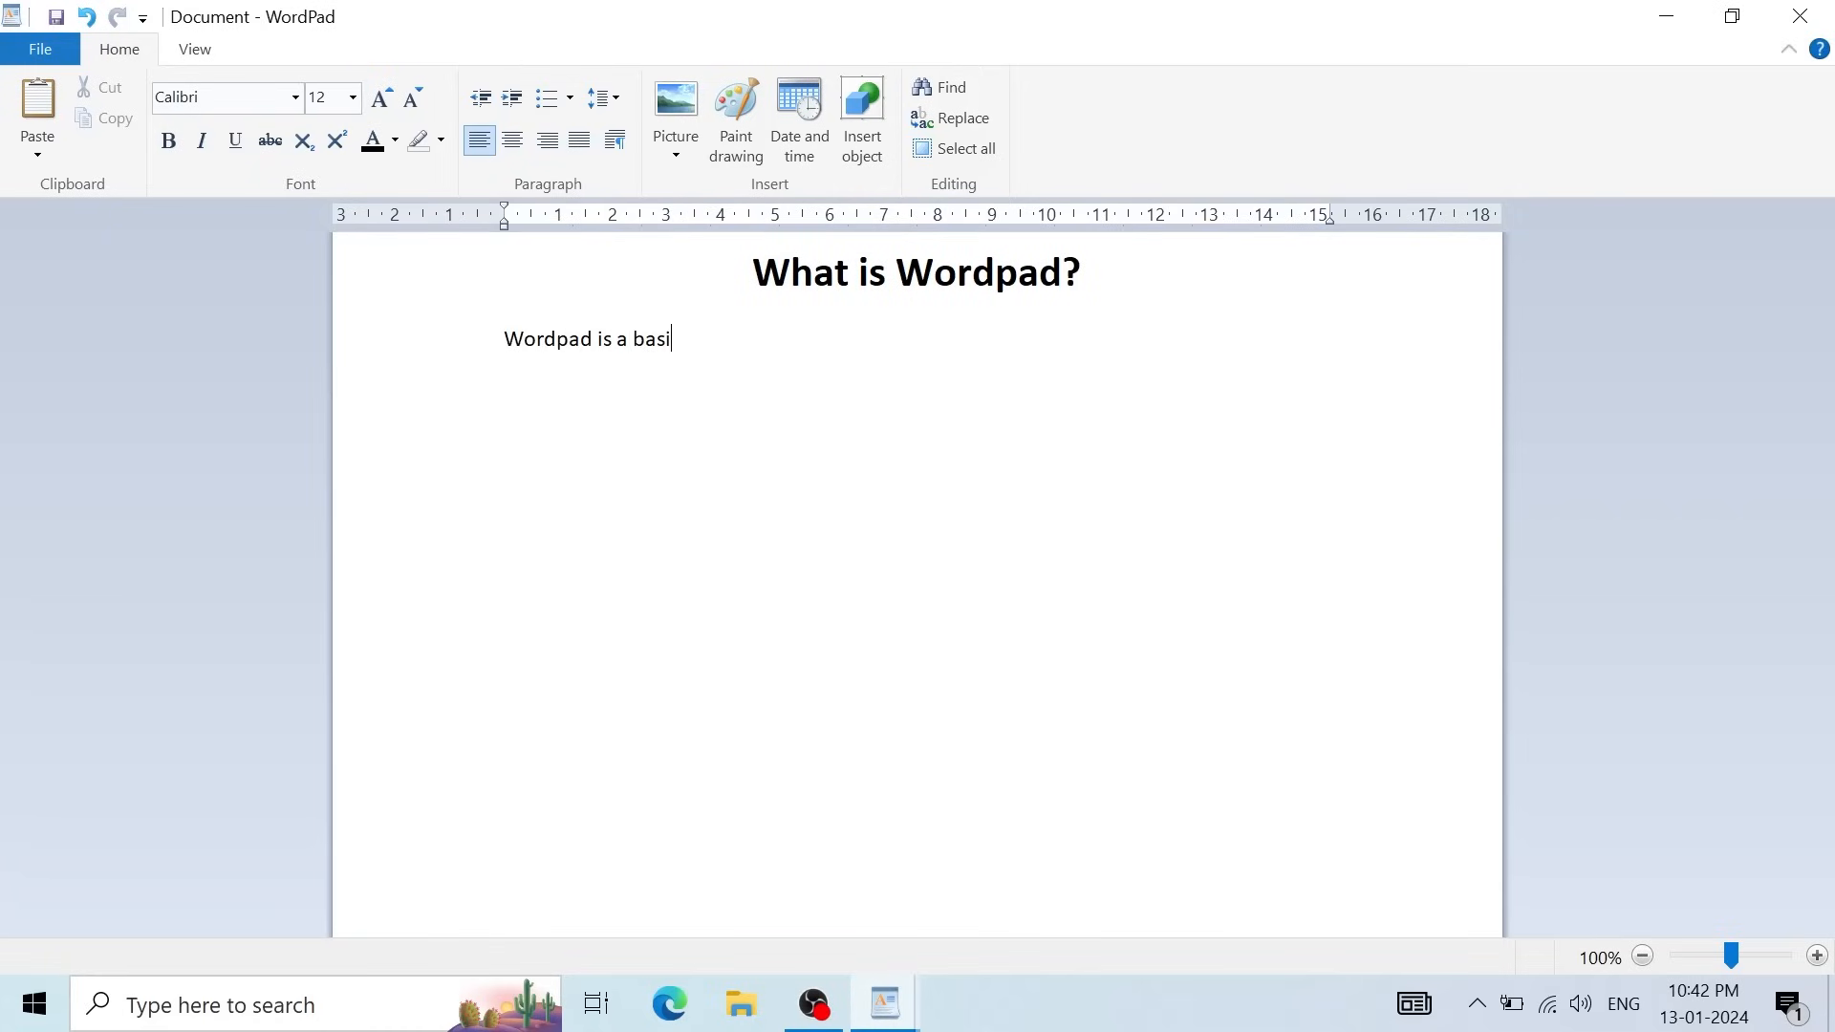
type("c text editing app you can")
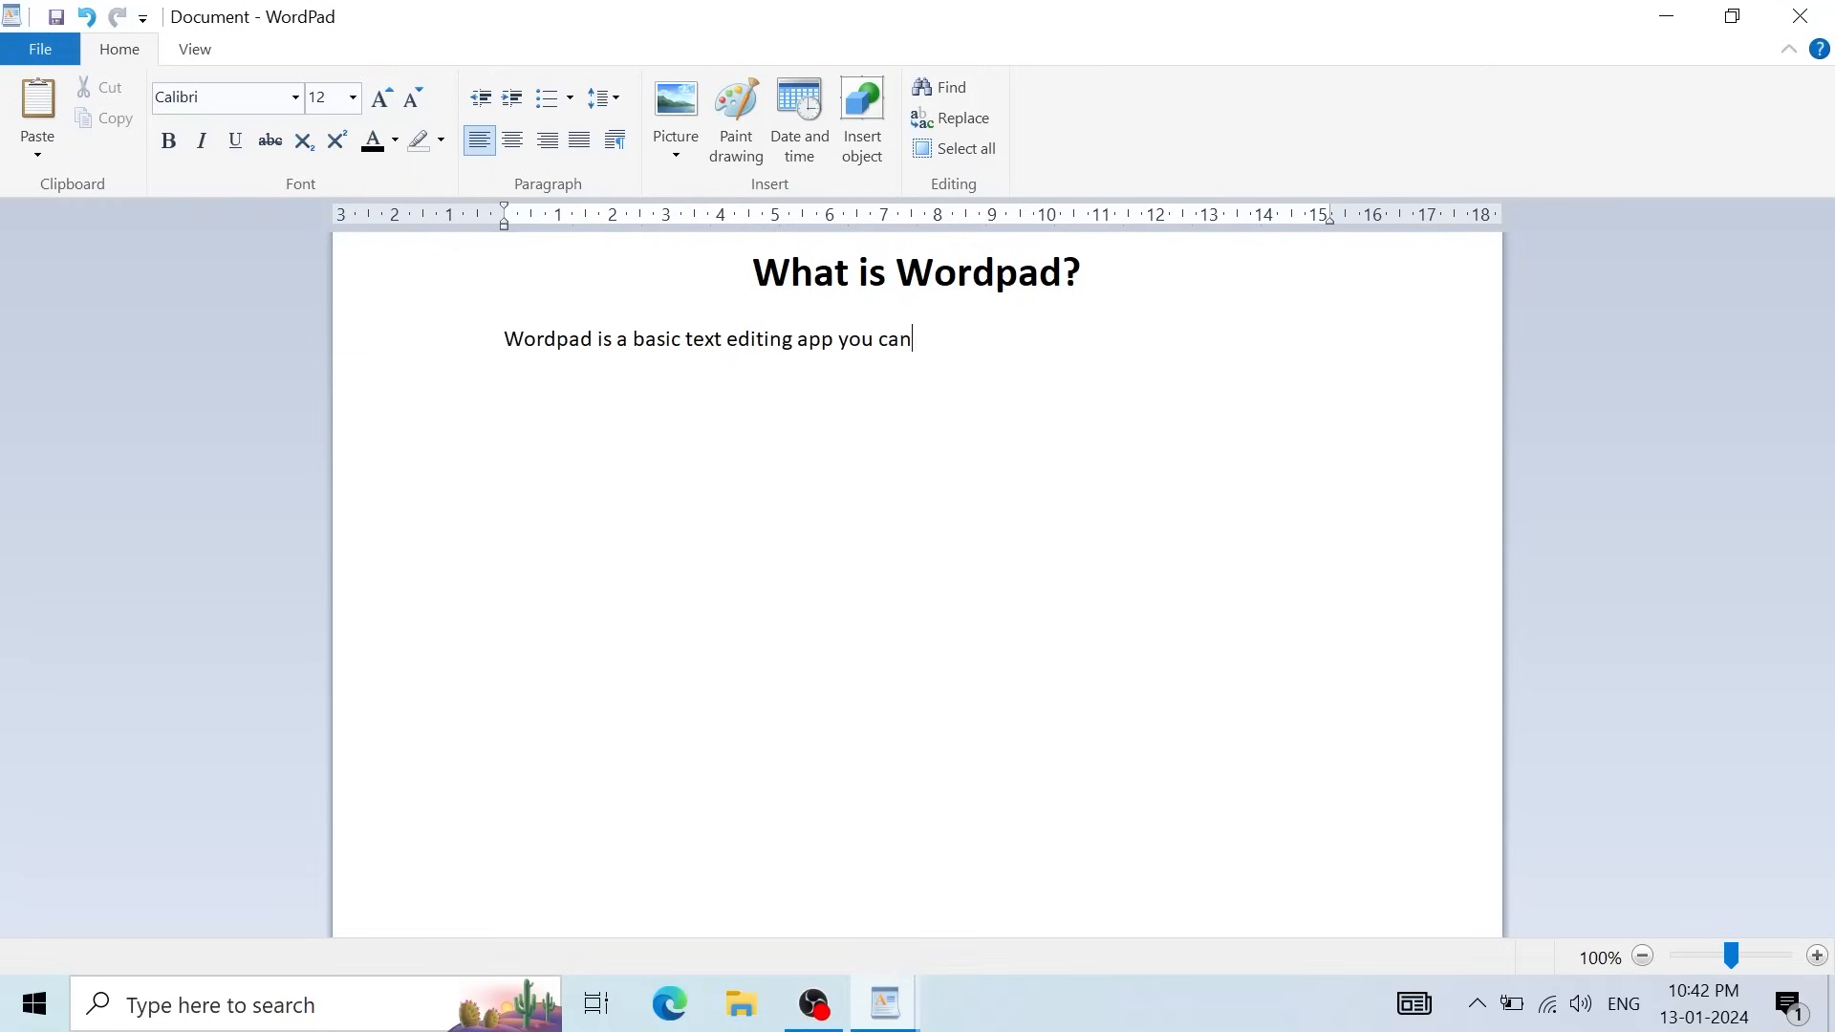
type(" use to create and edit files, include text")
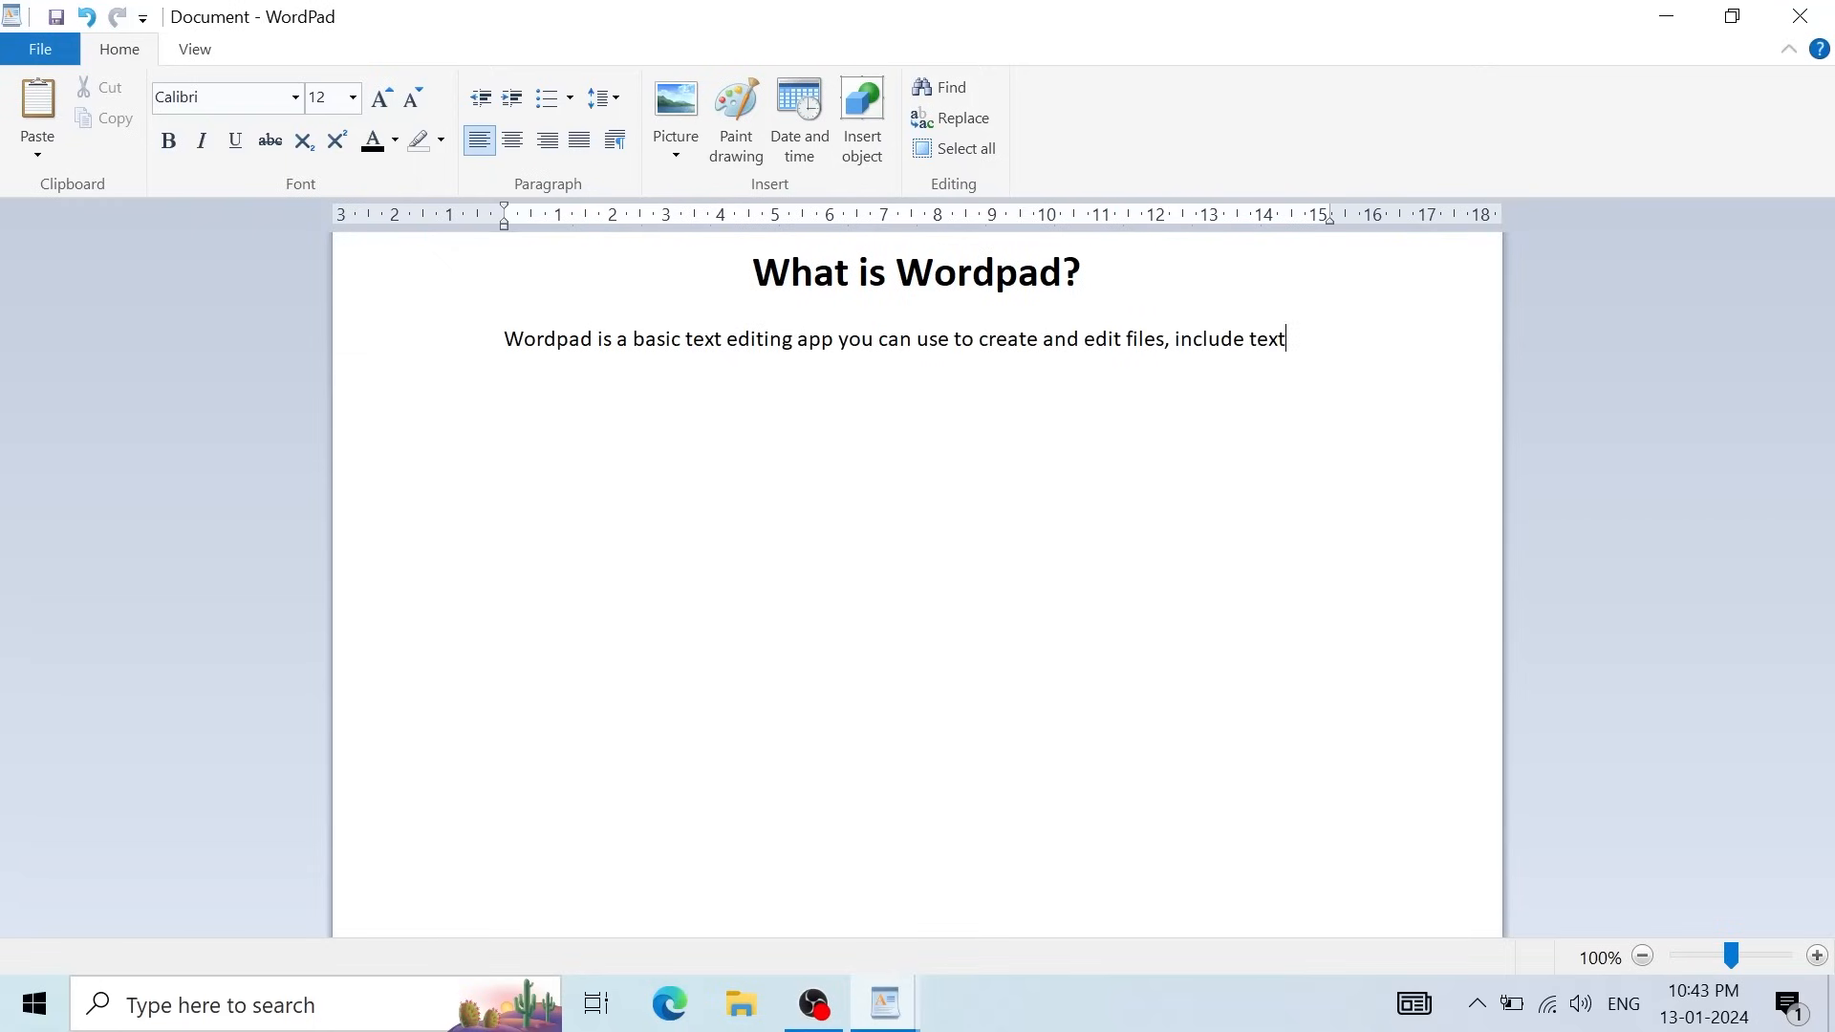
Step: Complete the paragraph with "with different fonts and colors, insert pictures, and add links to other files."
type(" with different fonts and")
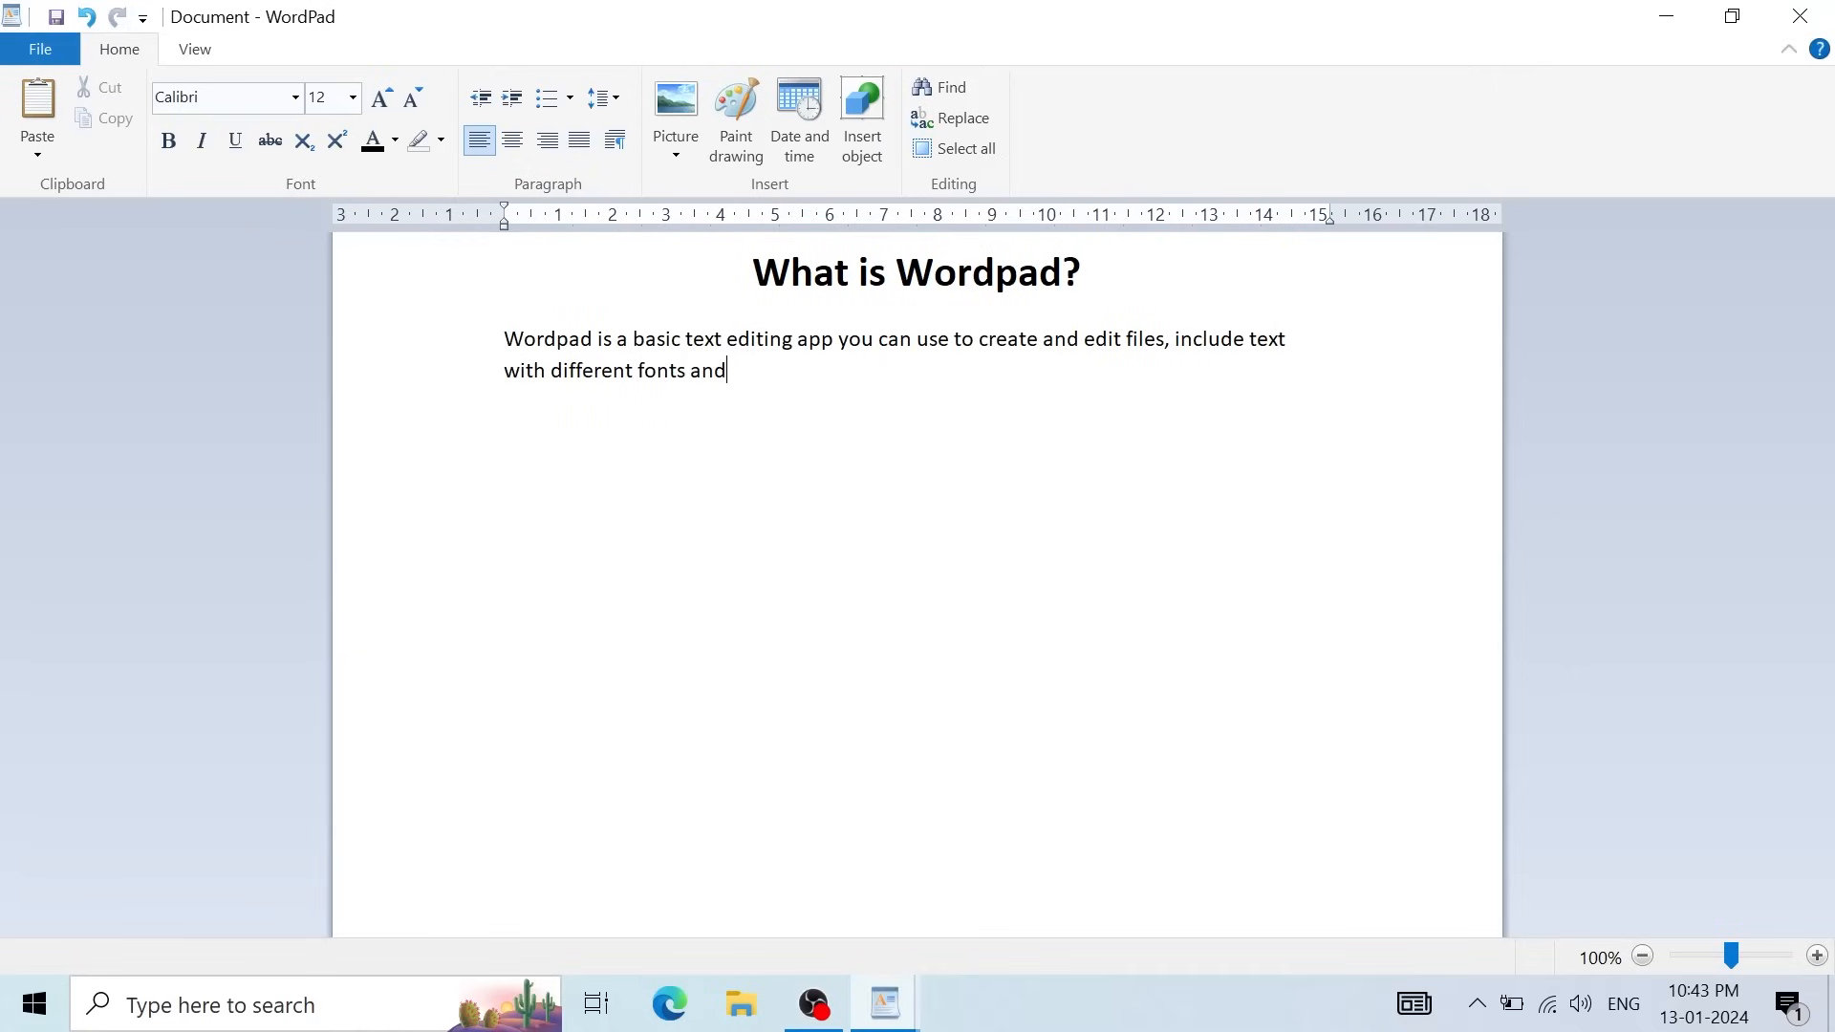
type(" colors, insert pictures")
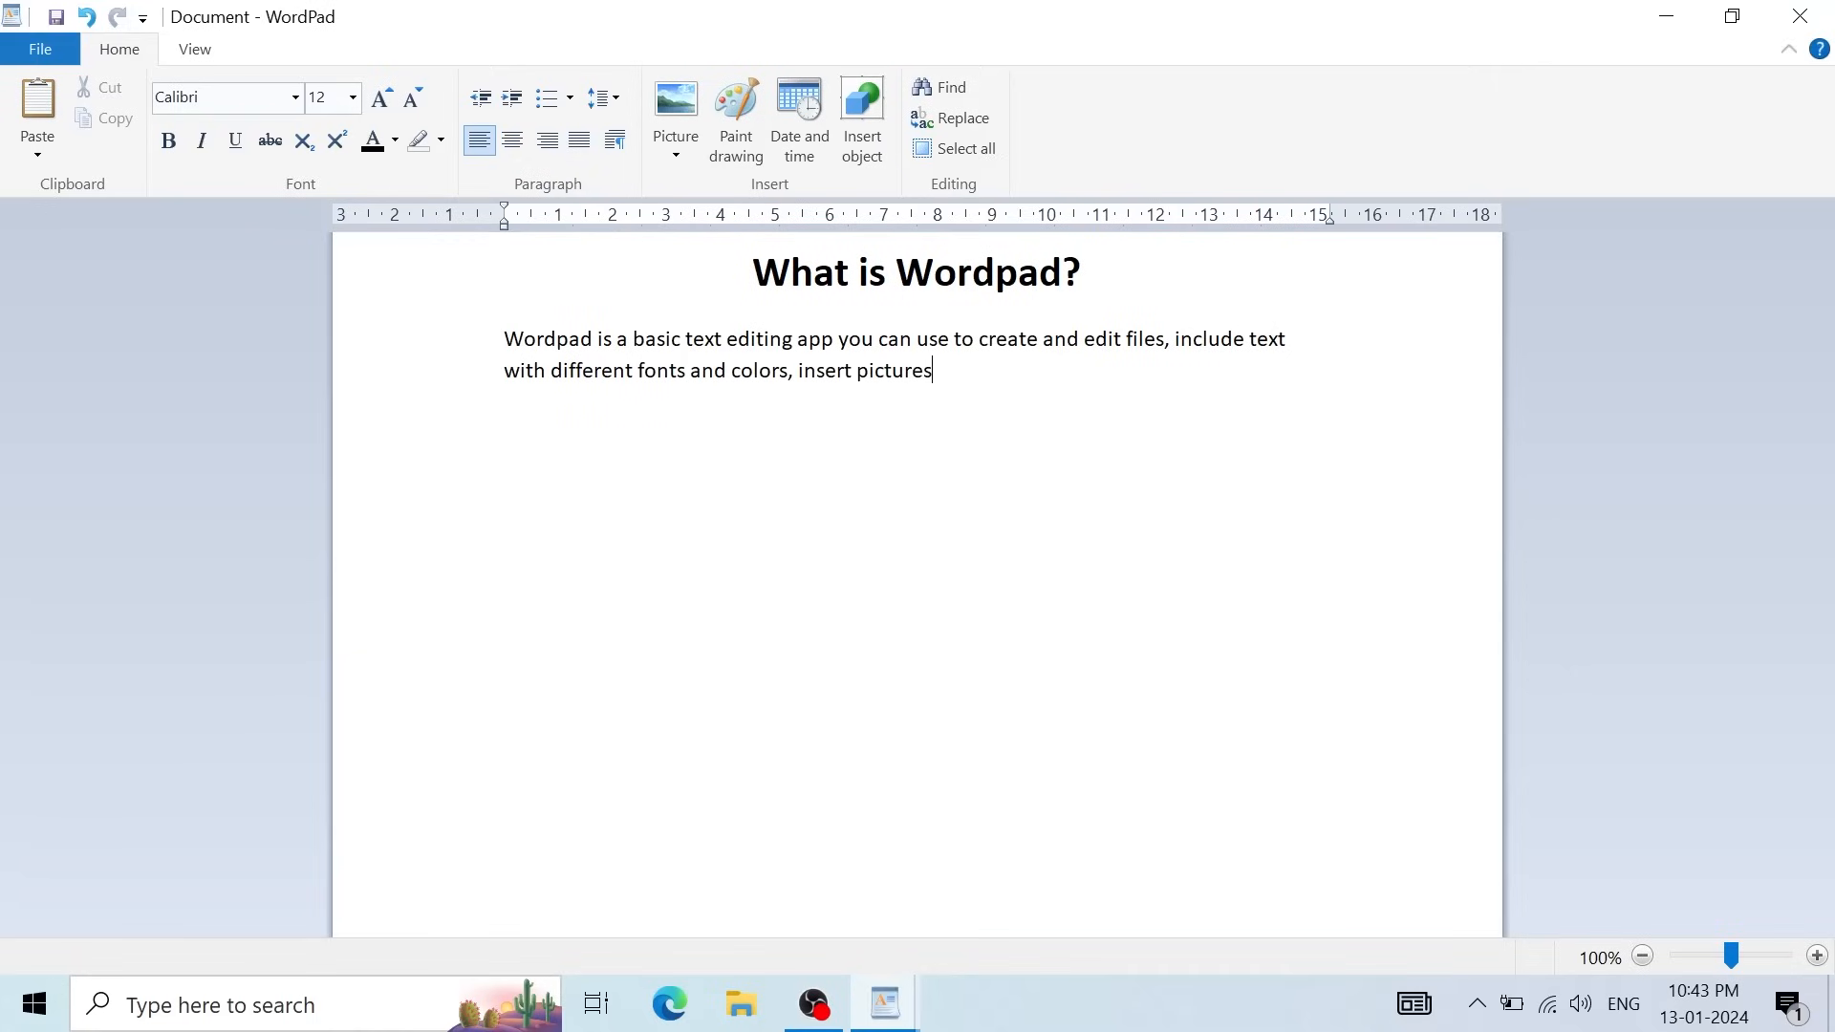
type(", and add links to other ")
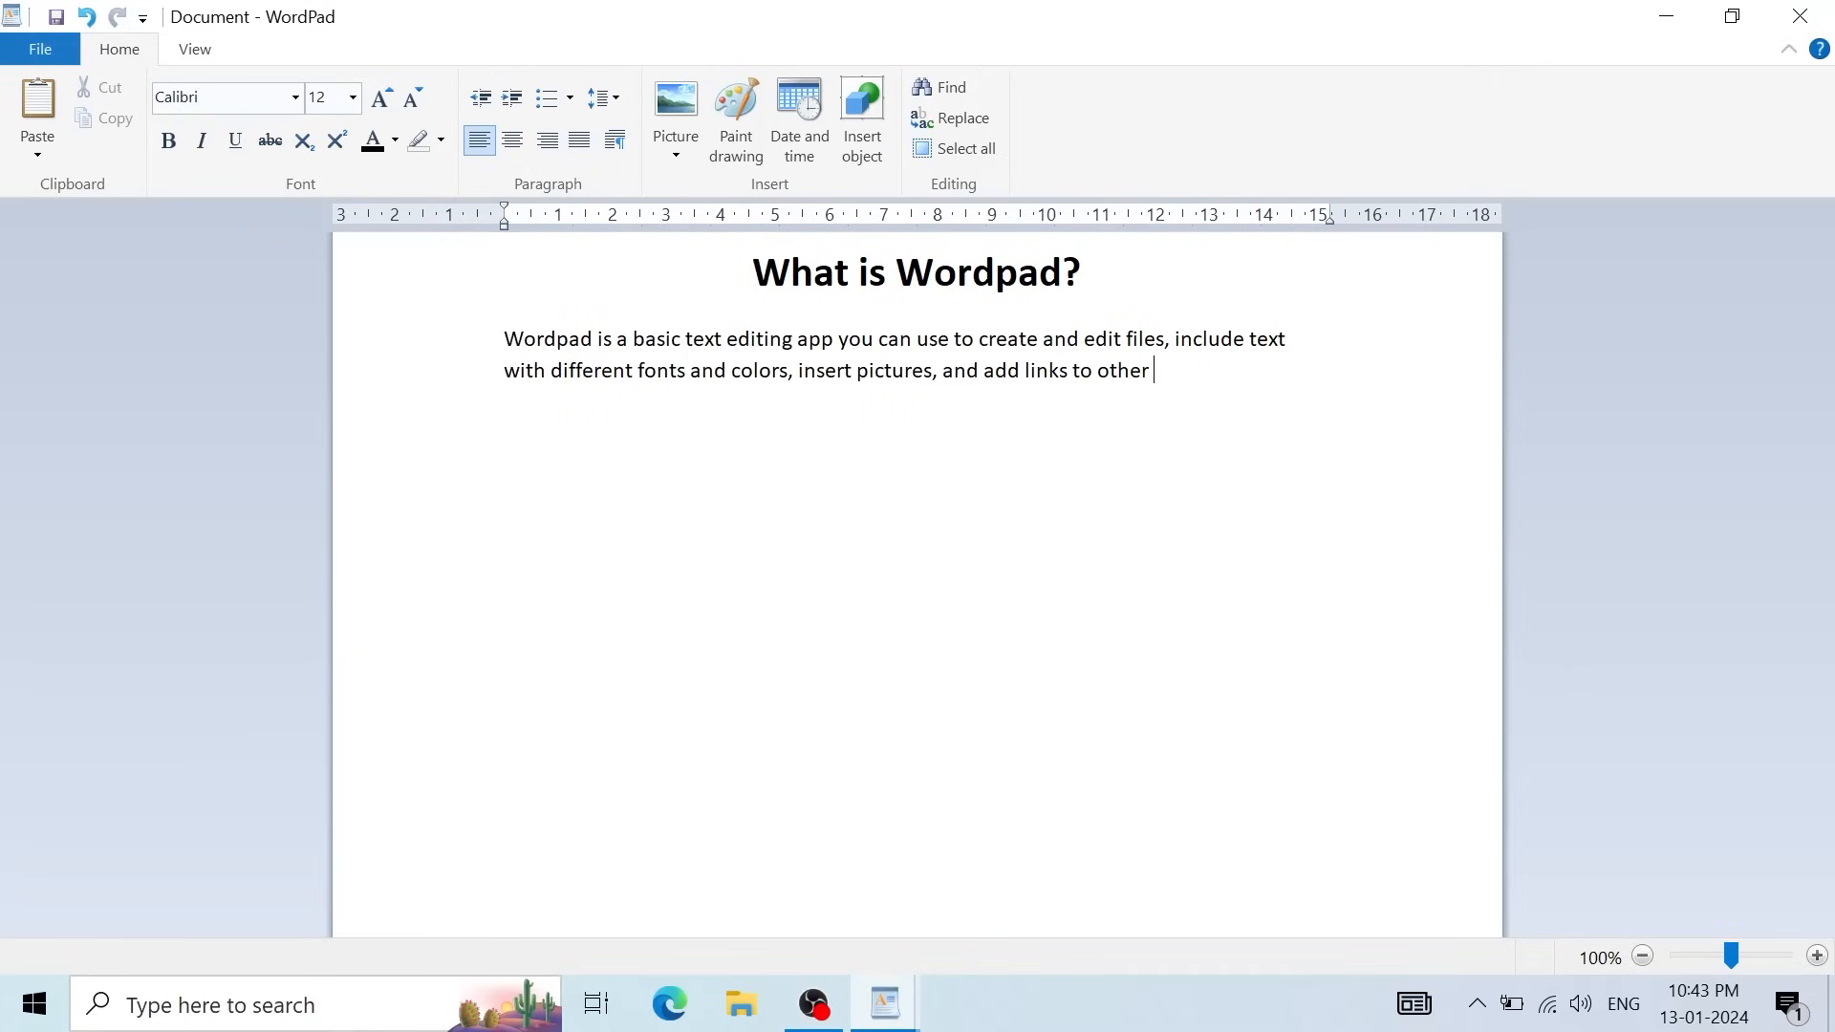
type("file")
type("s.")
Step: Save the document as "wordpad" in the My files folder inside Documents
left_click(42, 51)
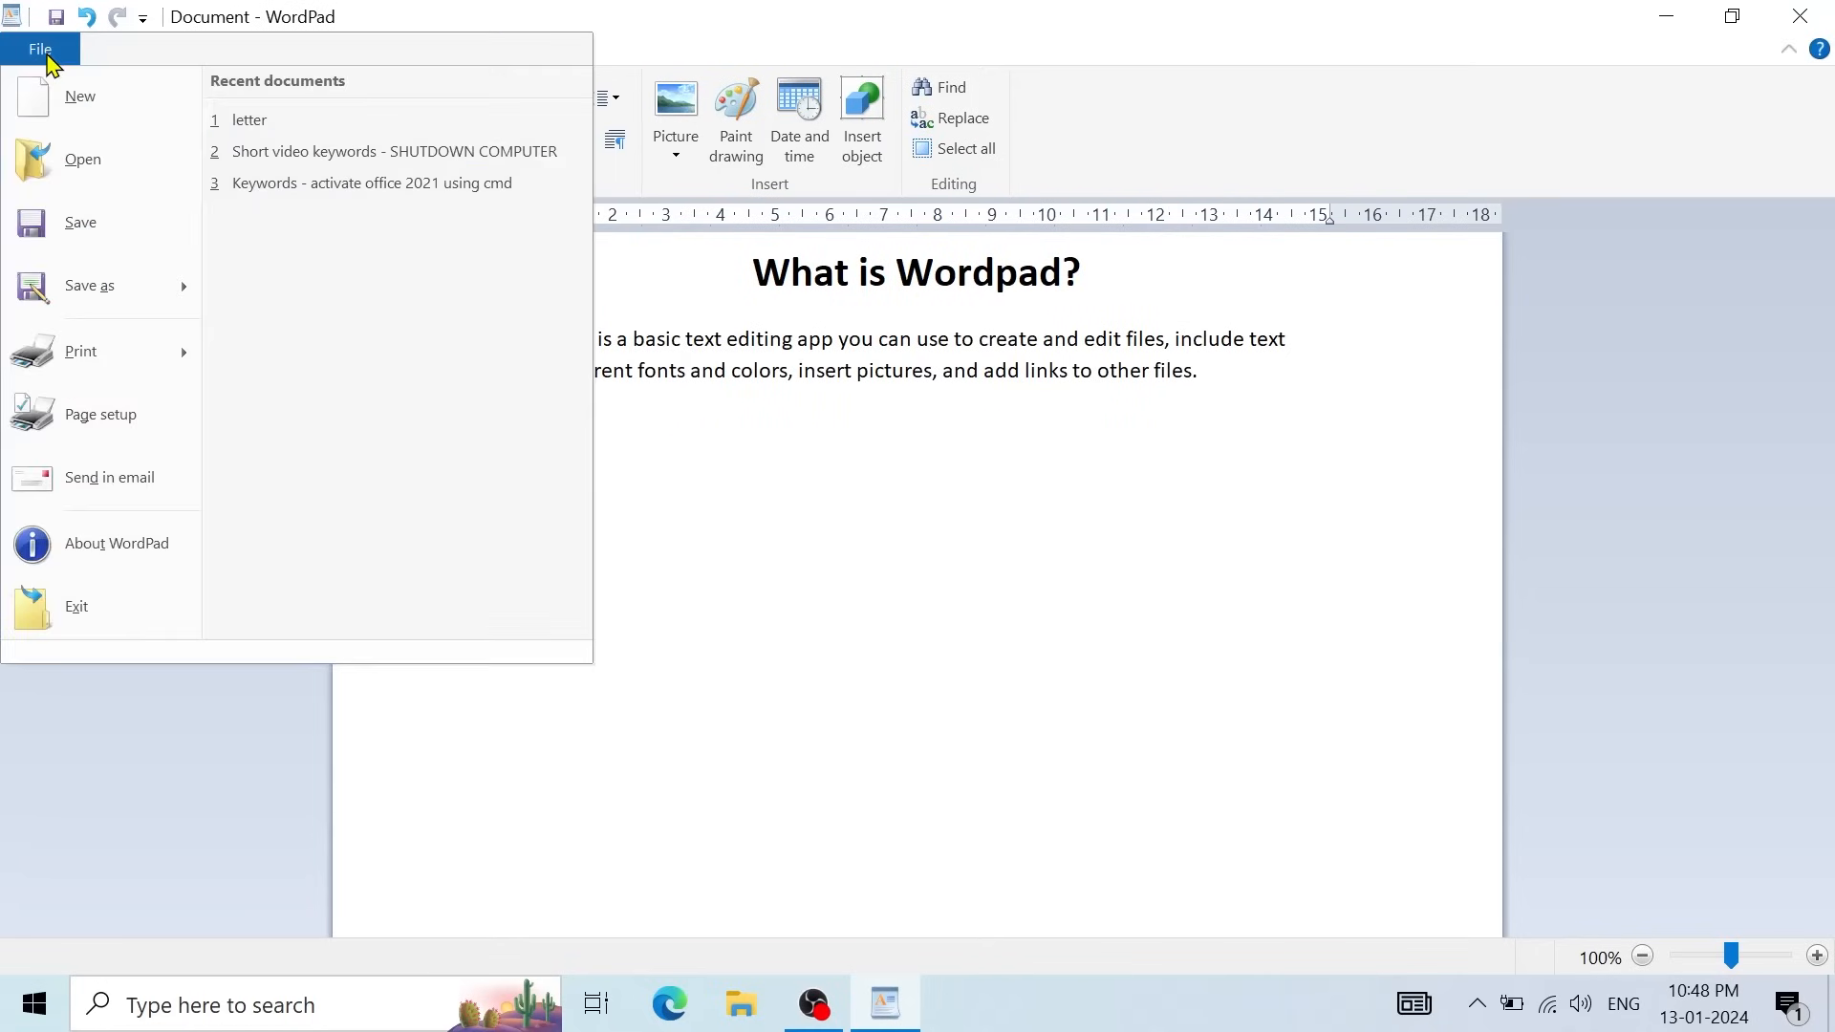
left_click(114, 226)
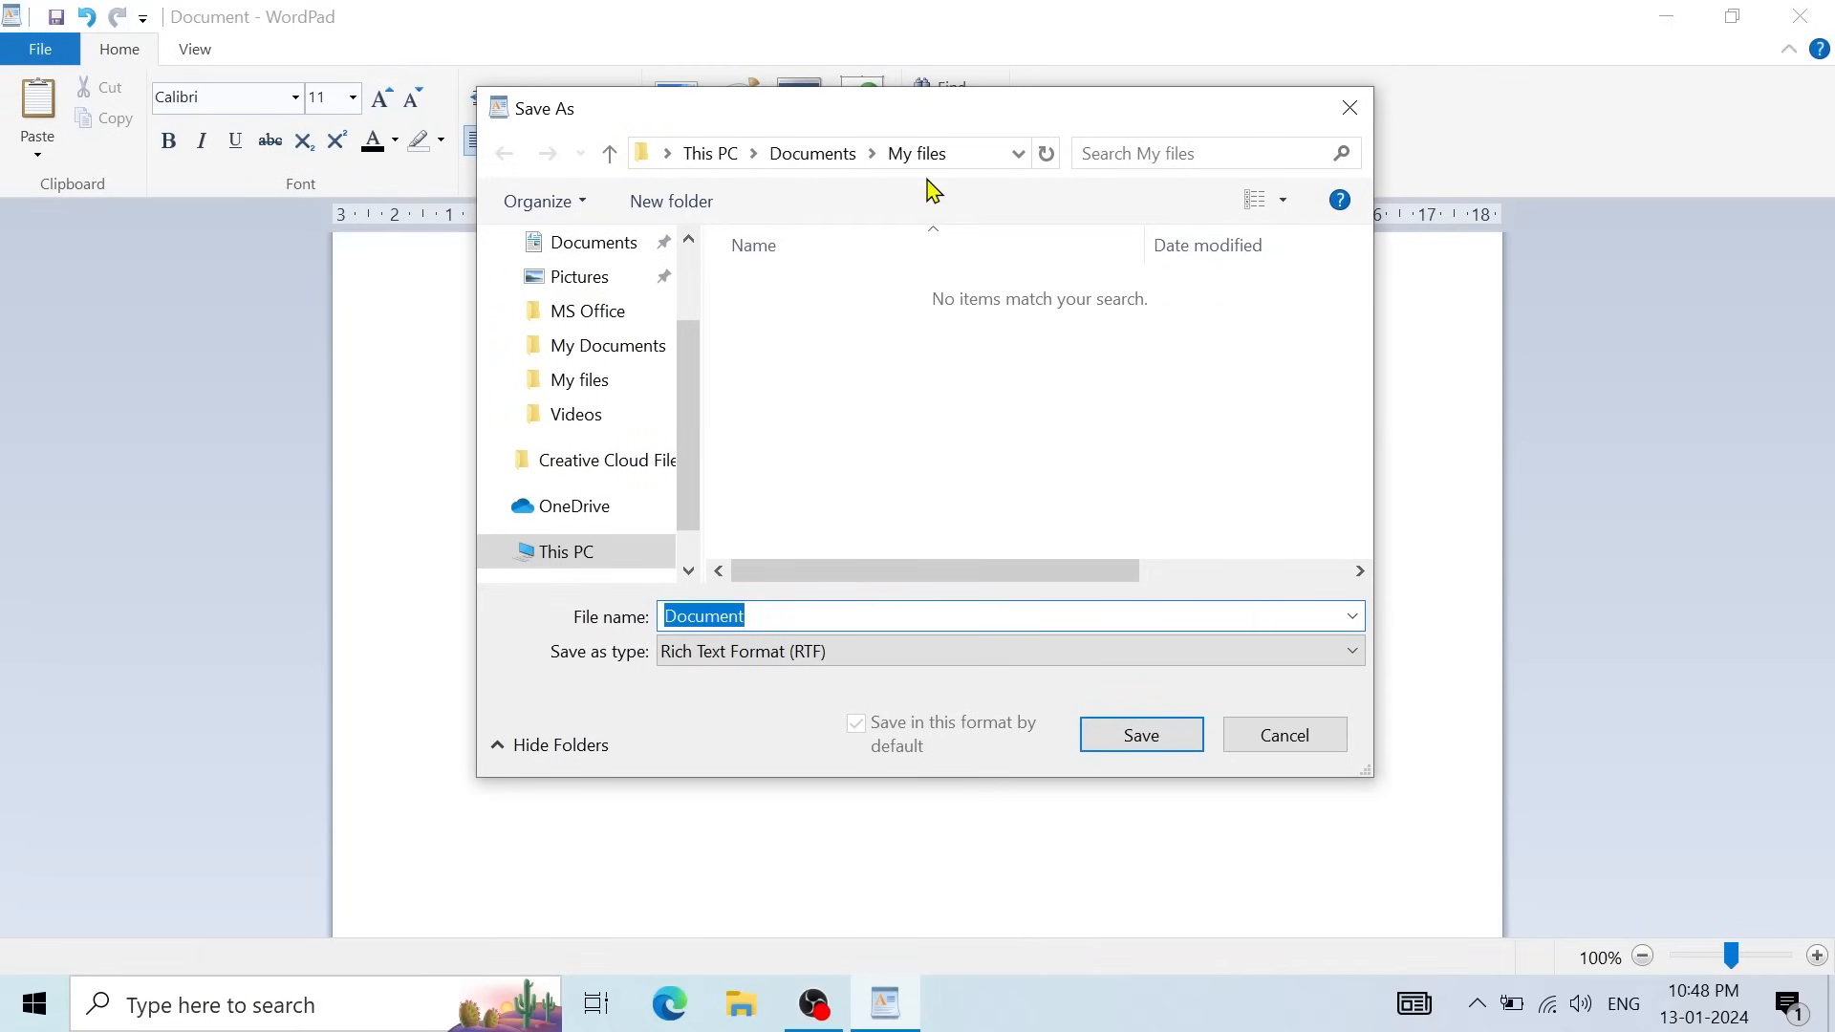
left_click(828, 156)
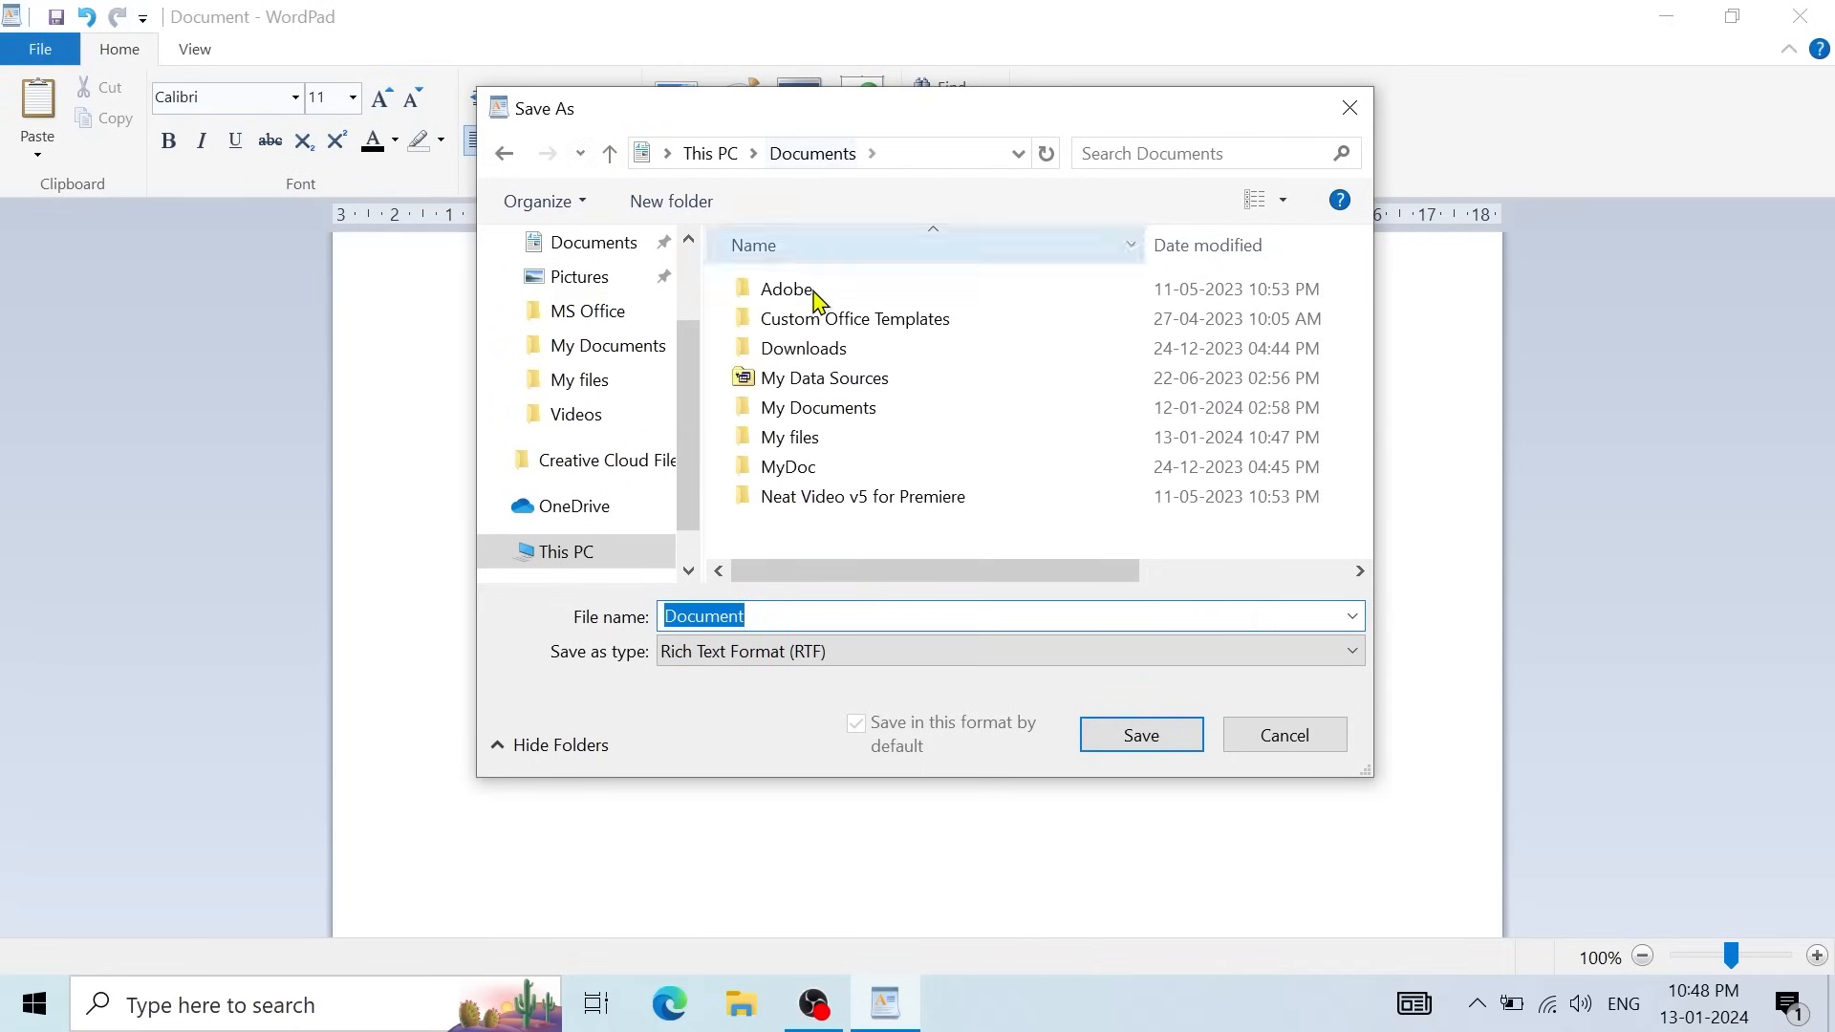
left_click(810, 438)
double_click(810, 438)
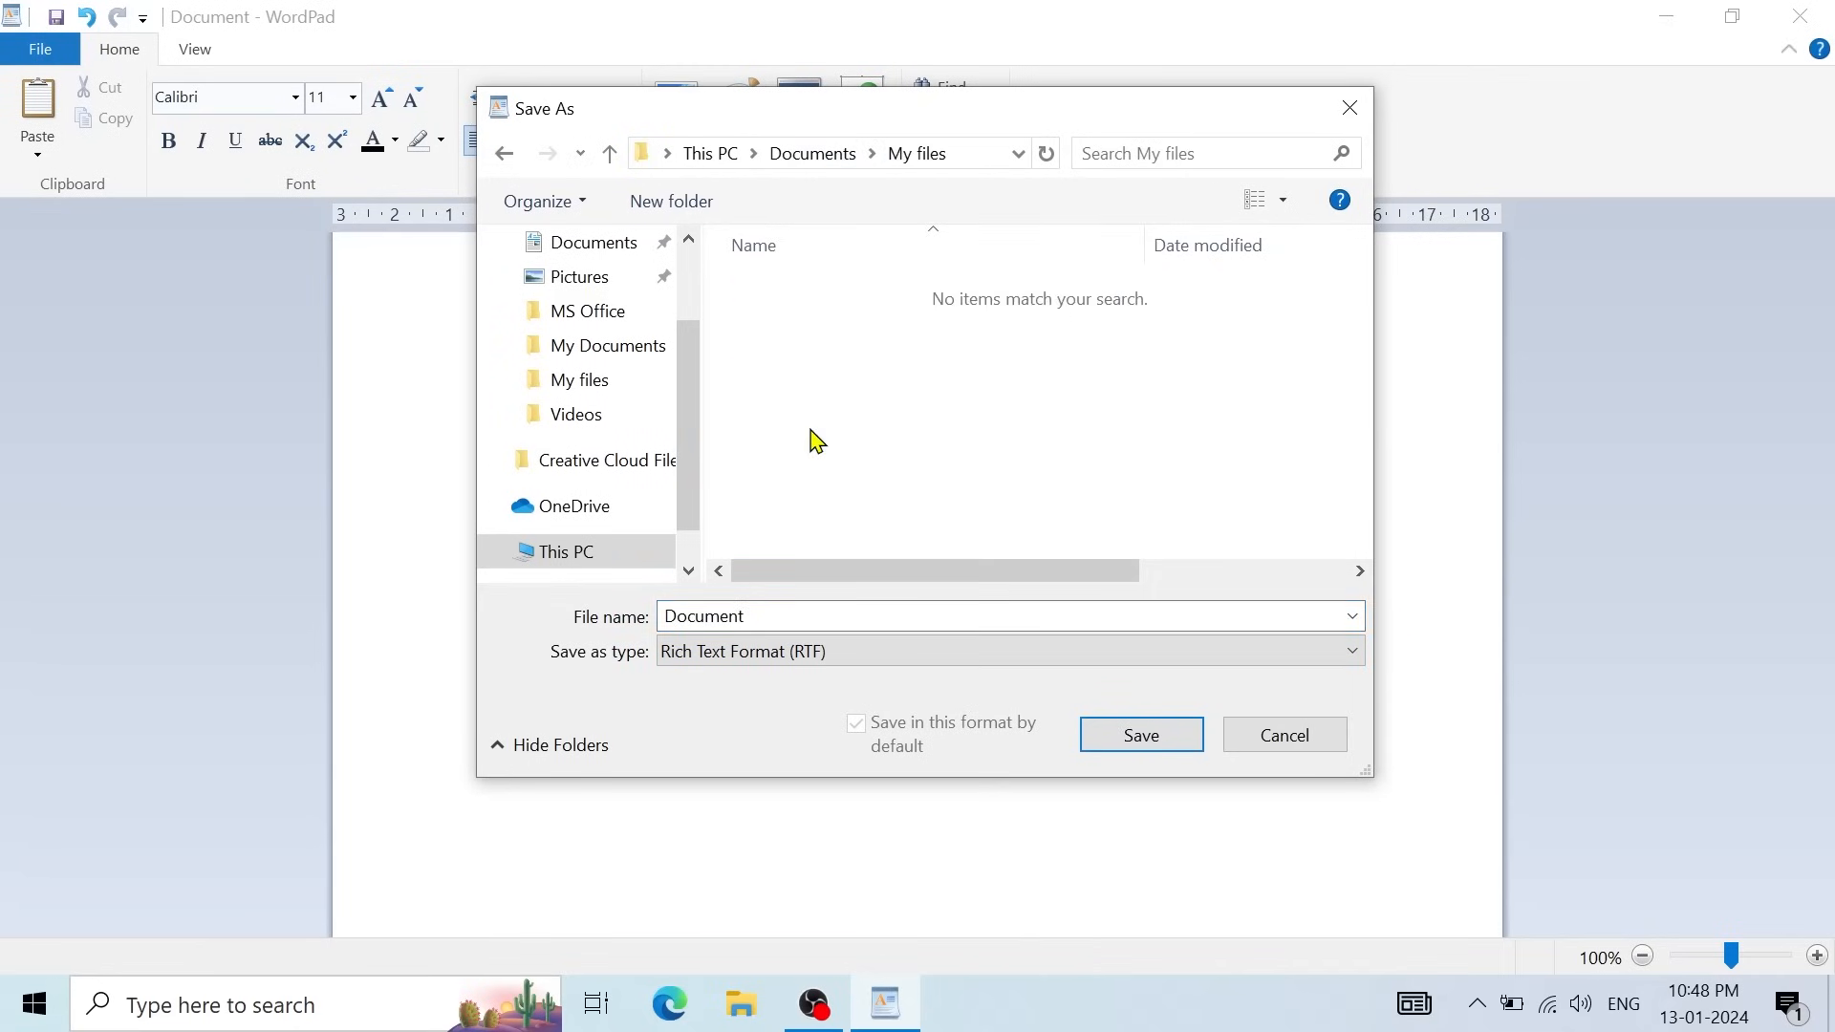
double_click(807, 617)
type("wor")
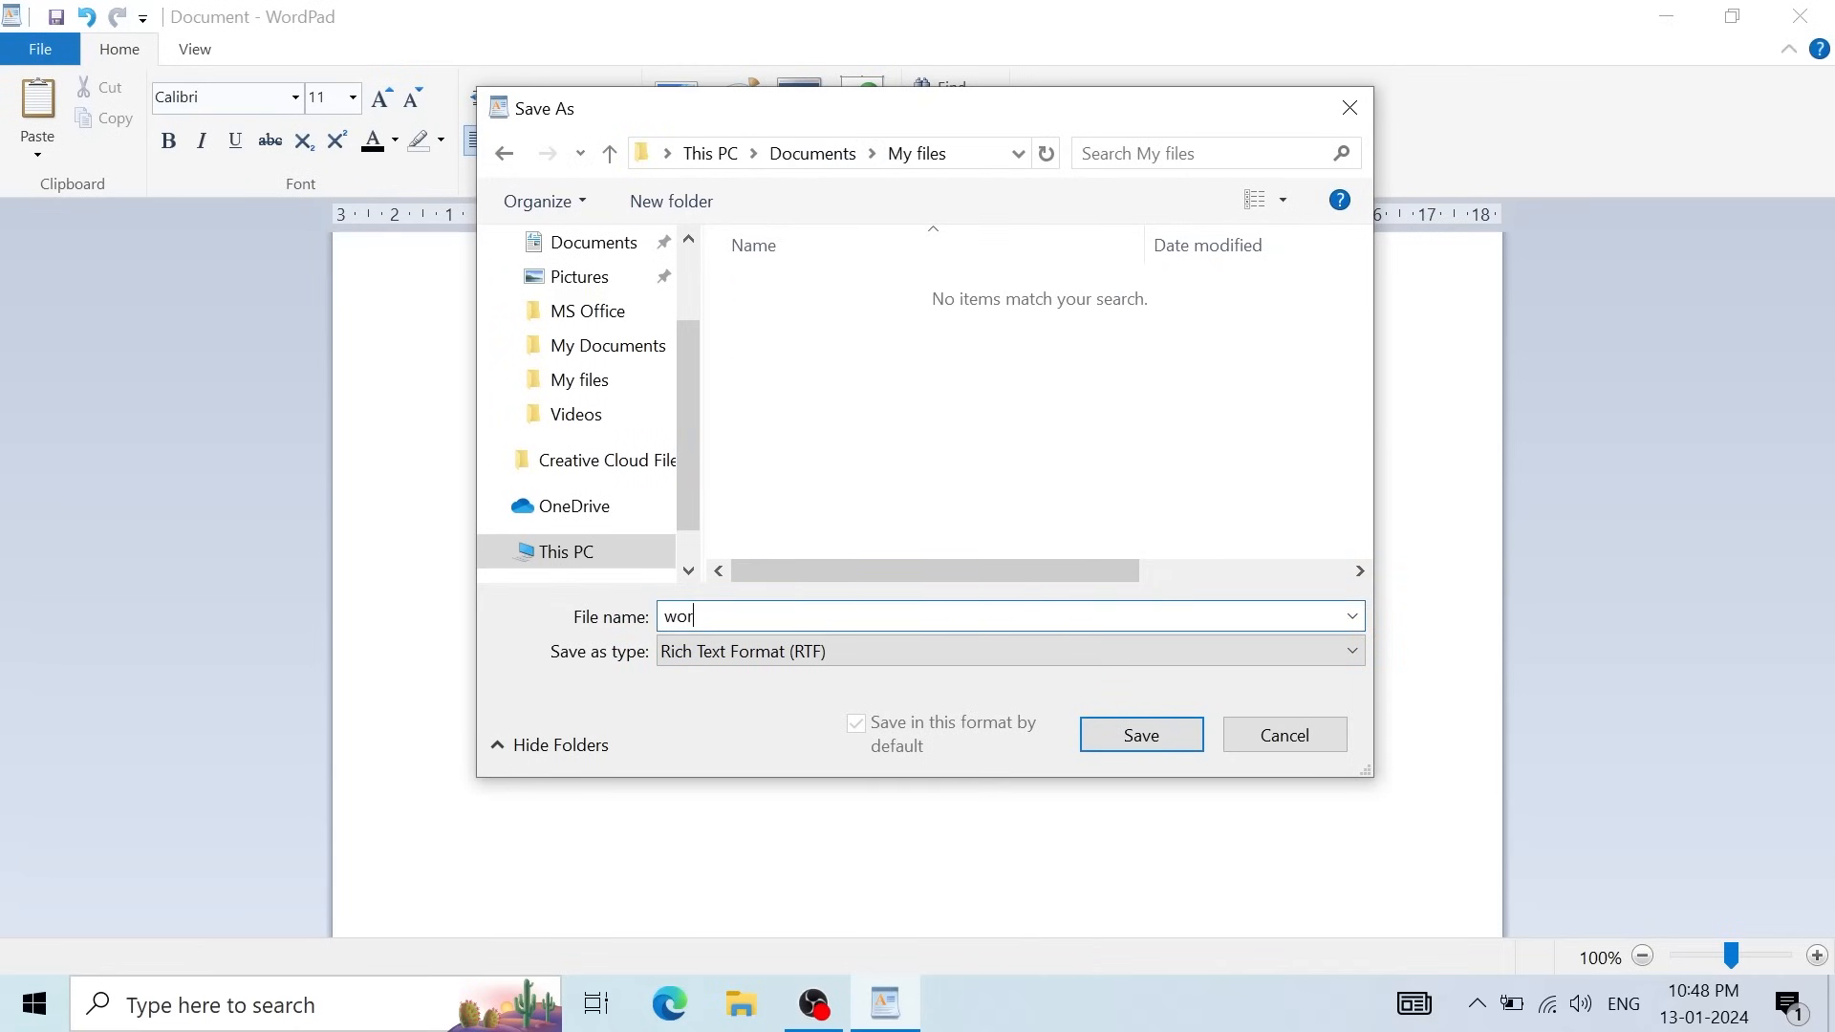
type("dpad")
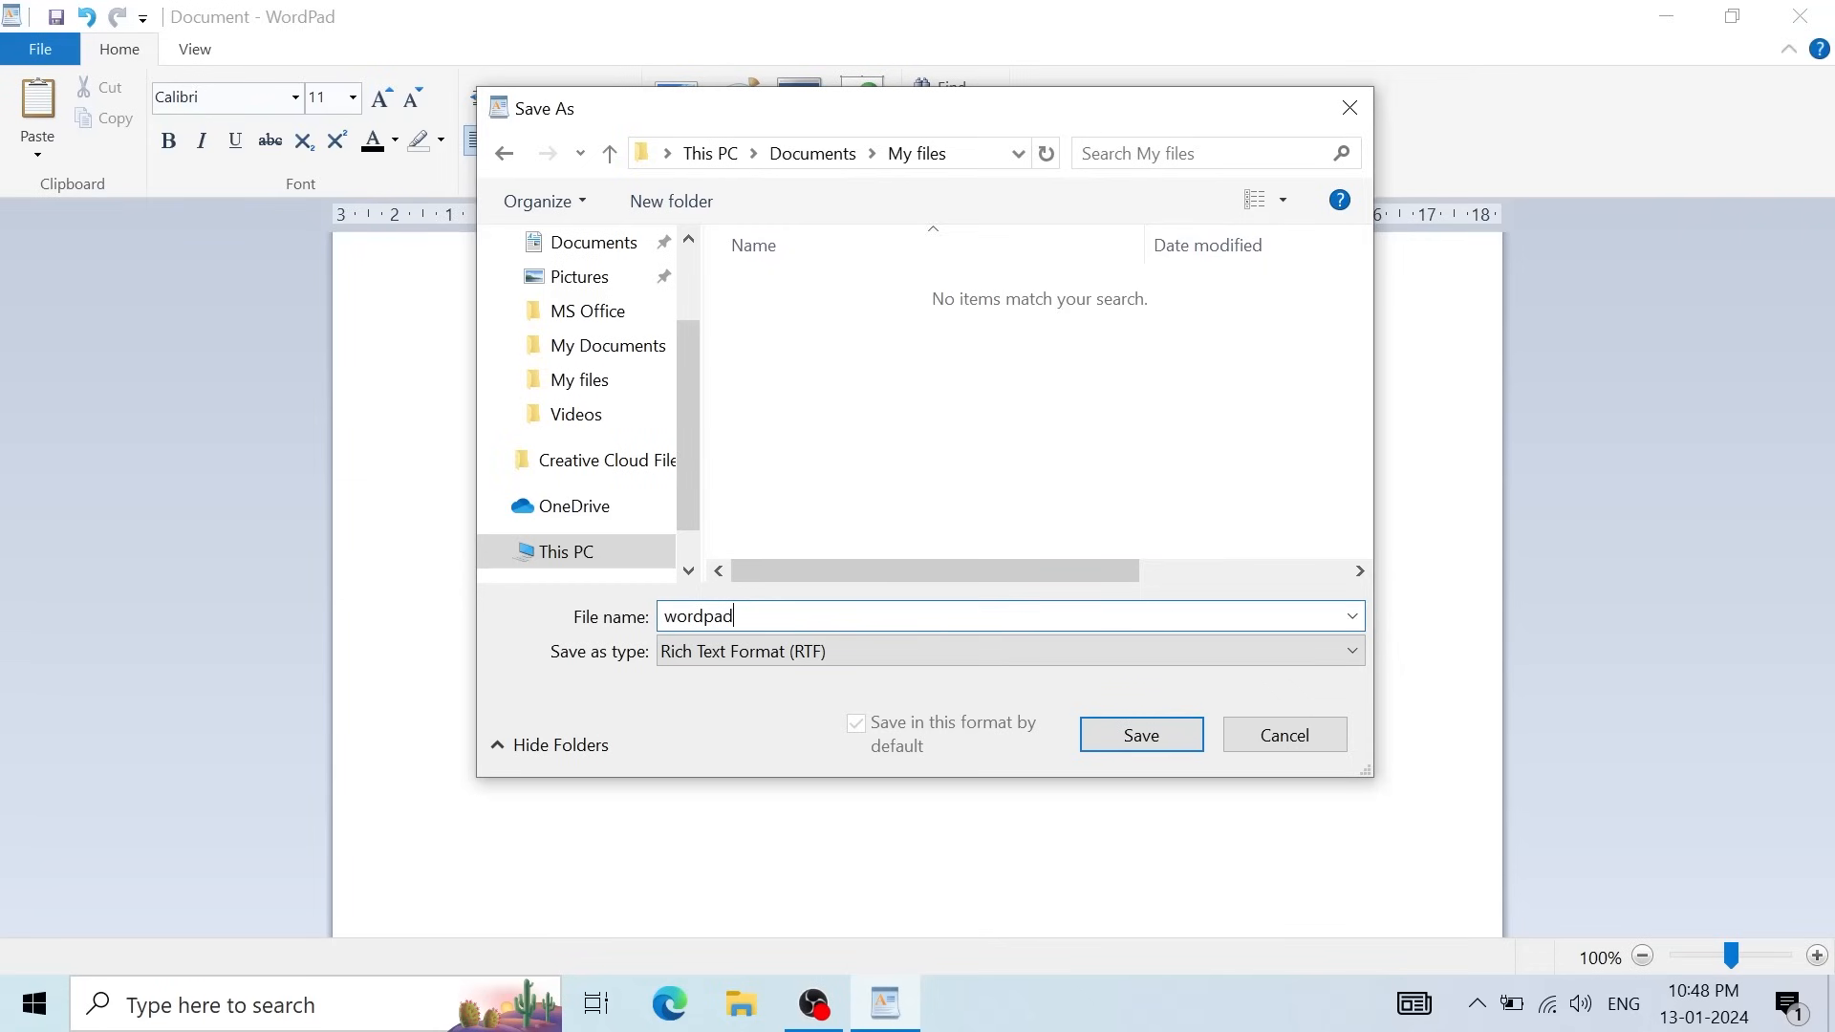
left_click(1133, 736)
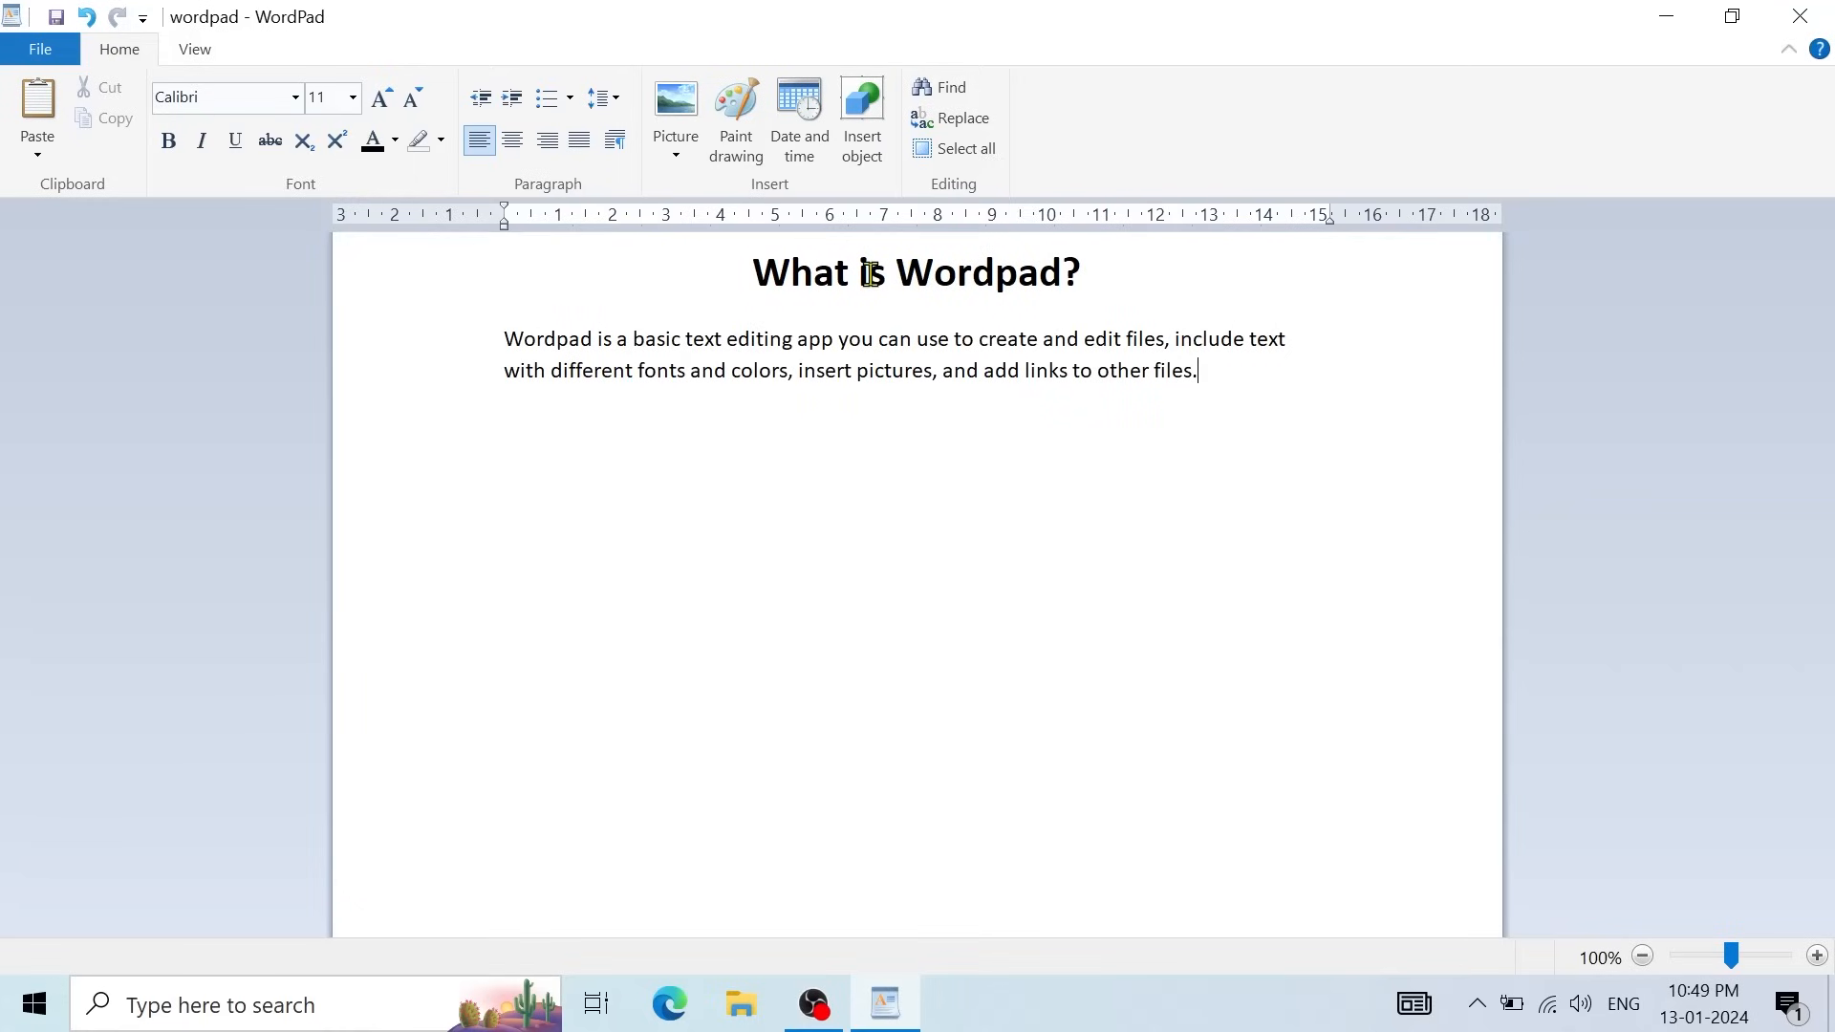
Step: Create a new blank document, and reopen the saved "wordpad" file from the My files folder
left_click(23, 52)
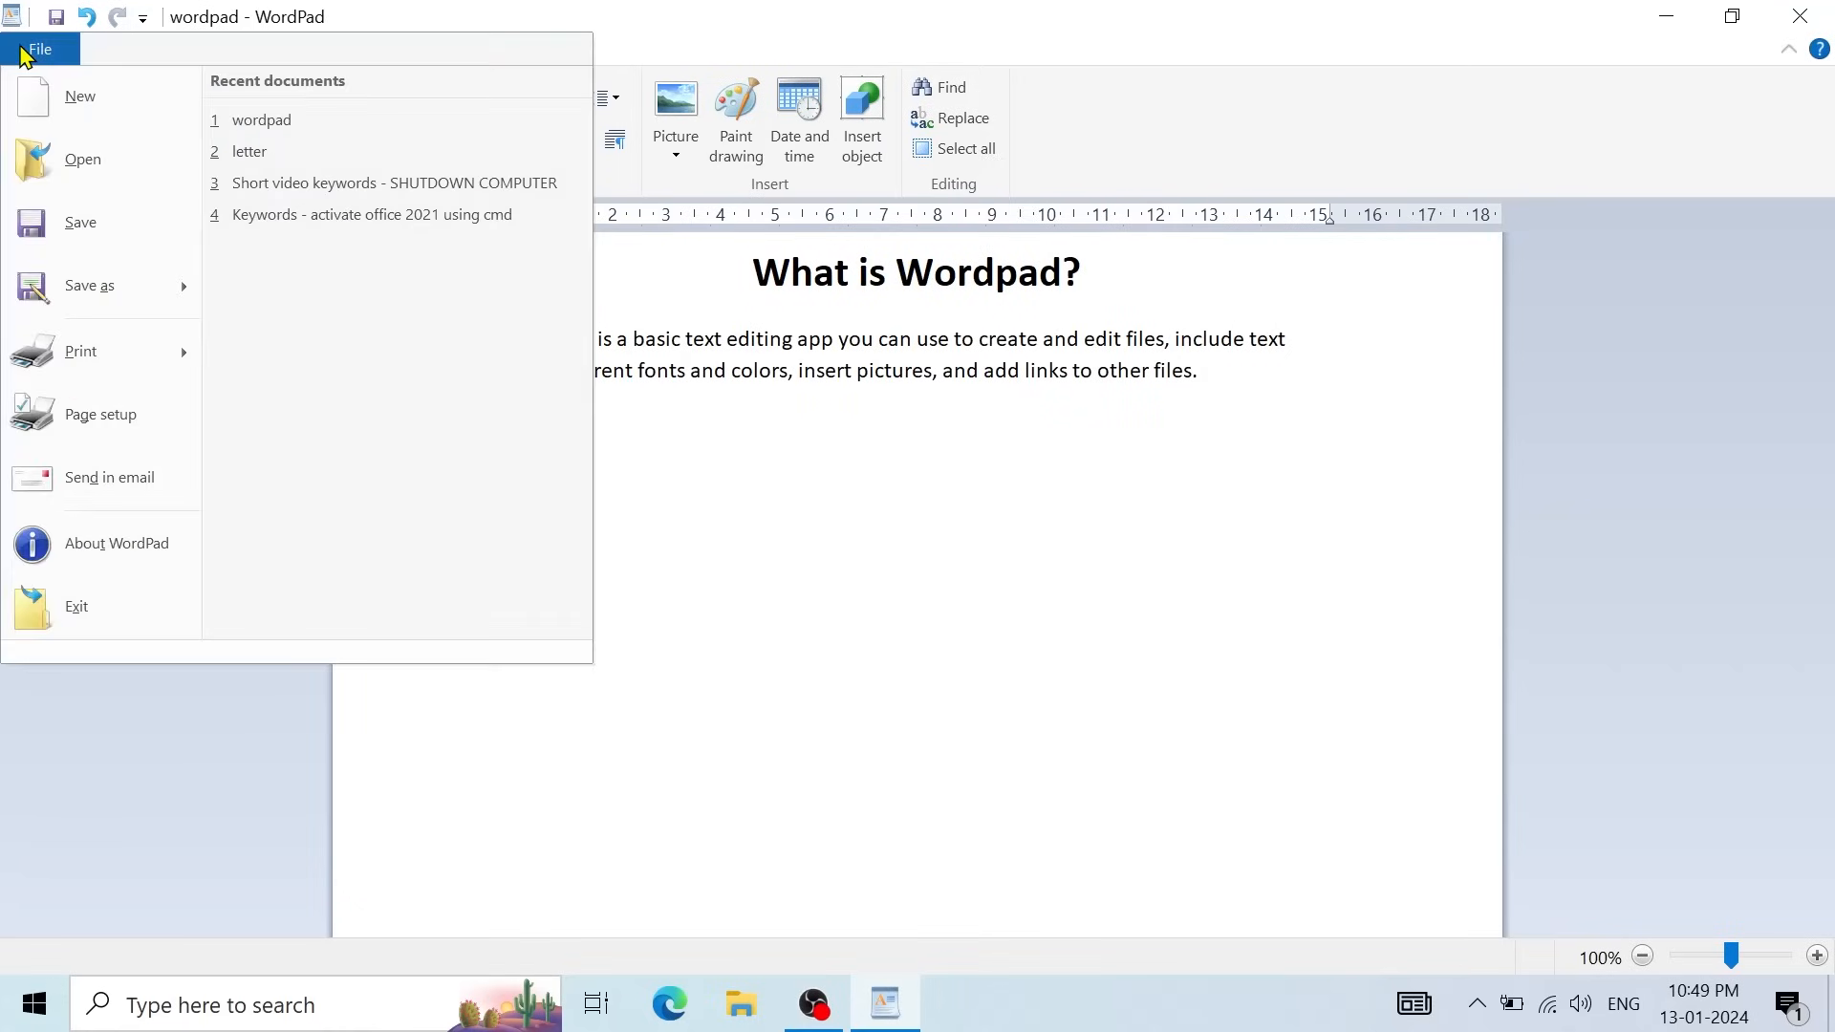
left_click(81, 97)
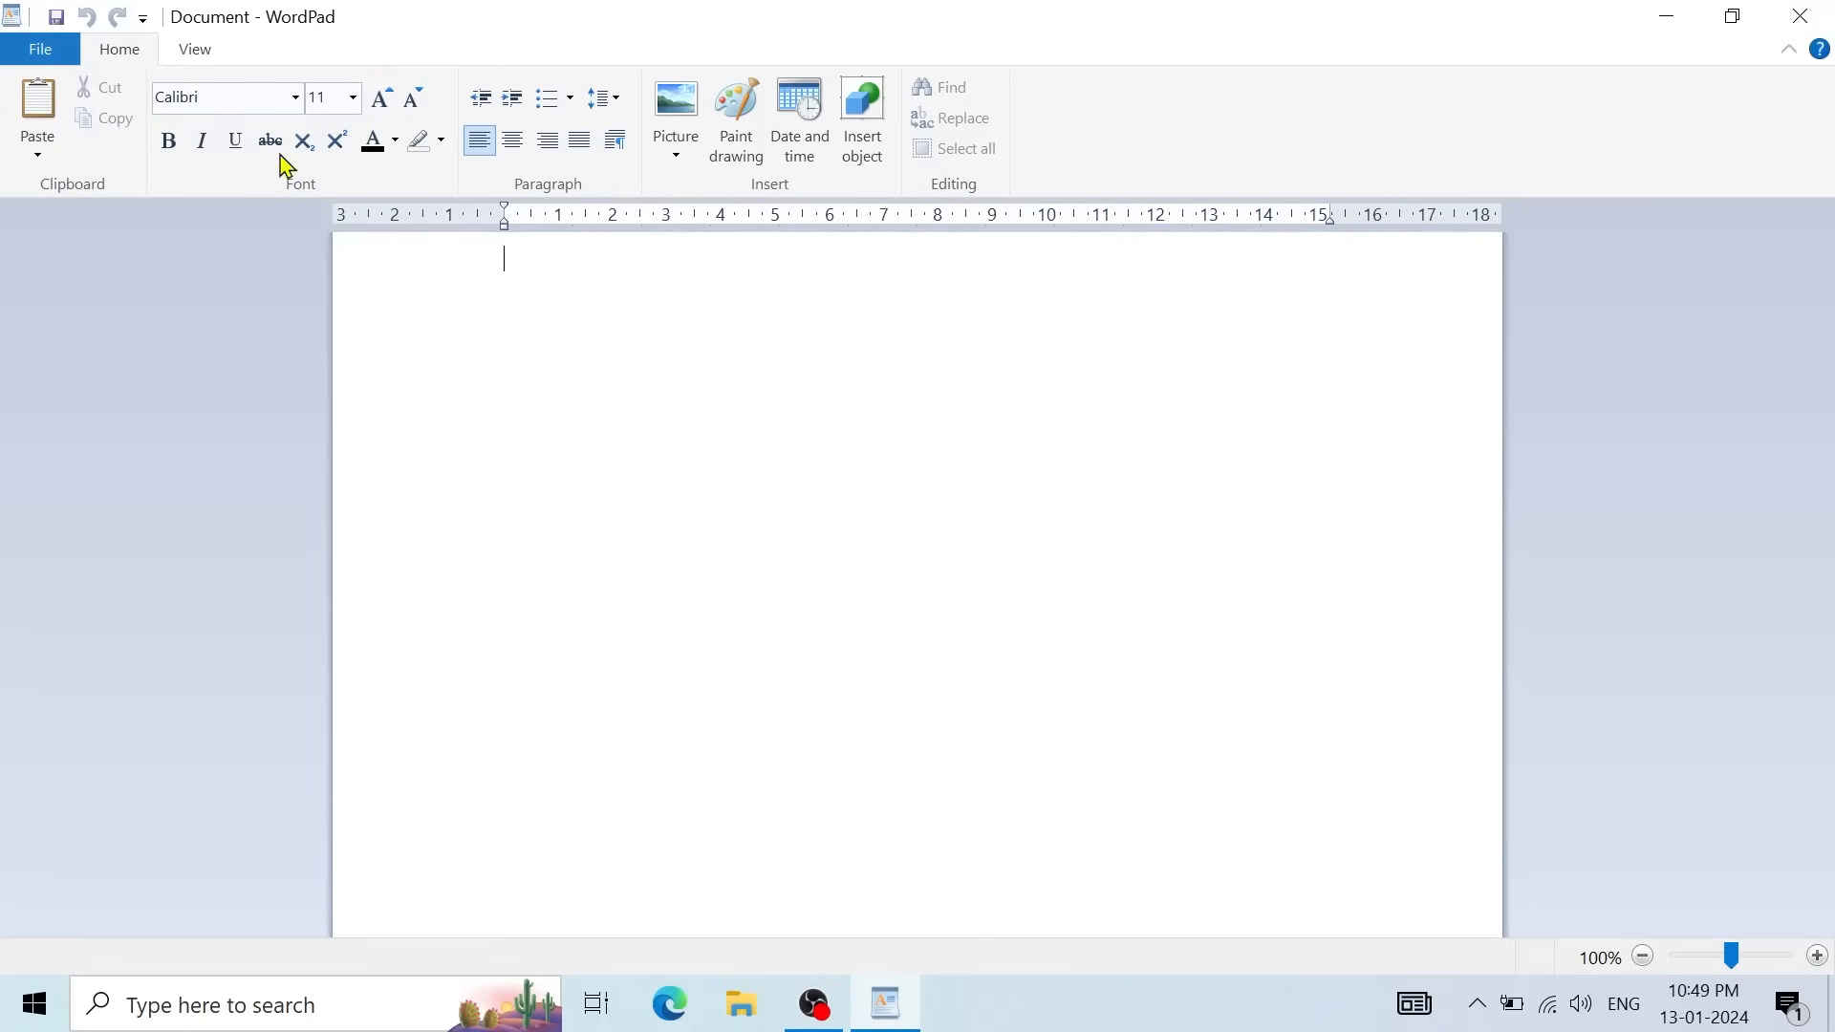
left_click(41, 51)
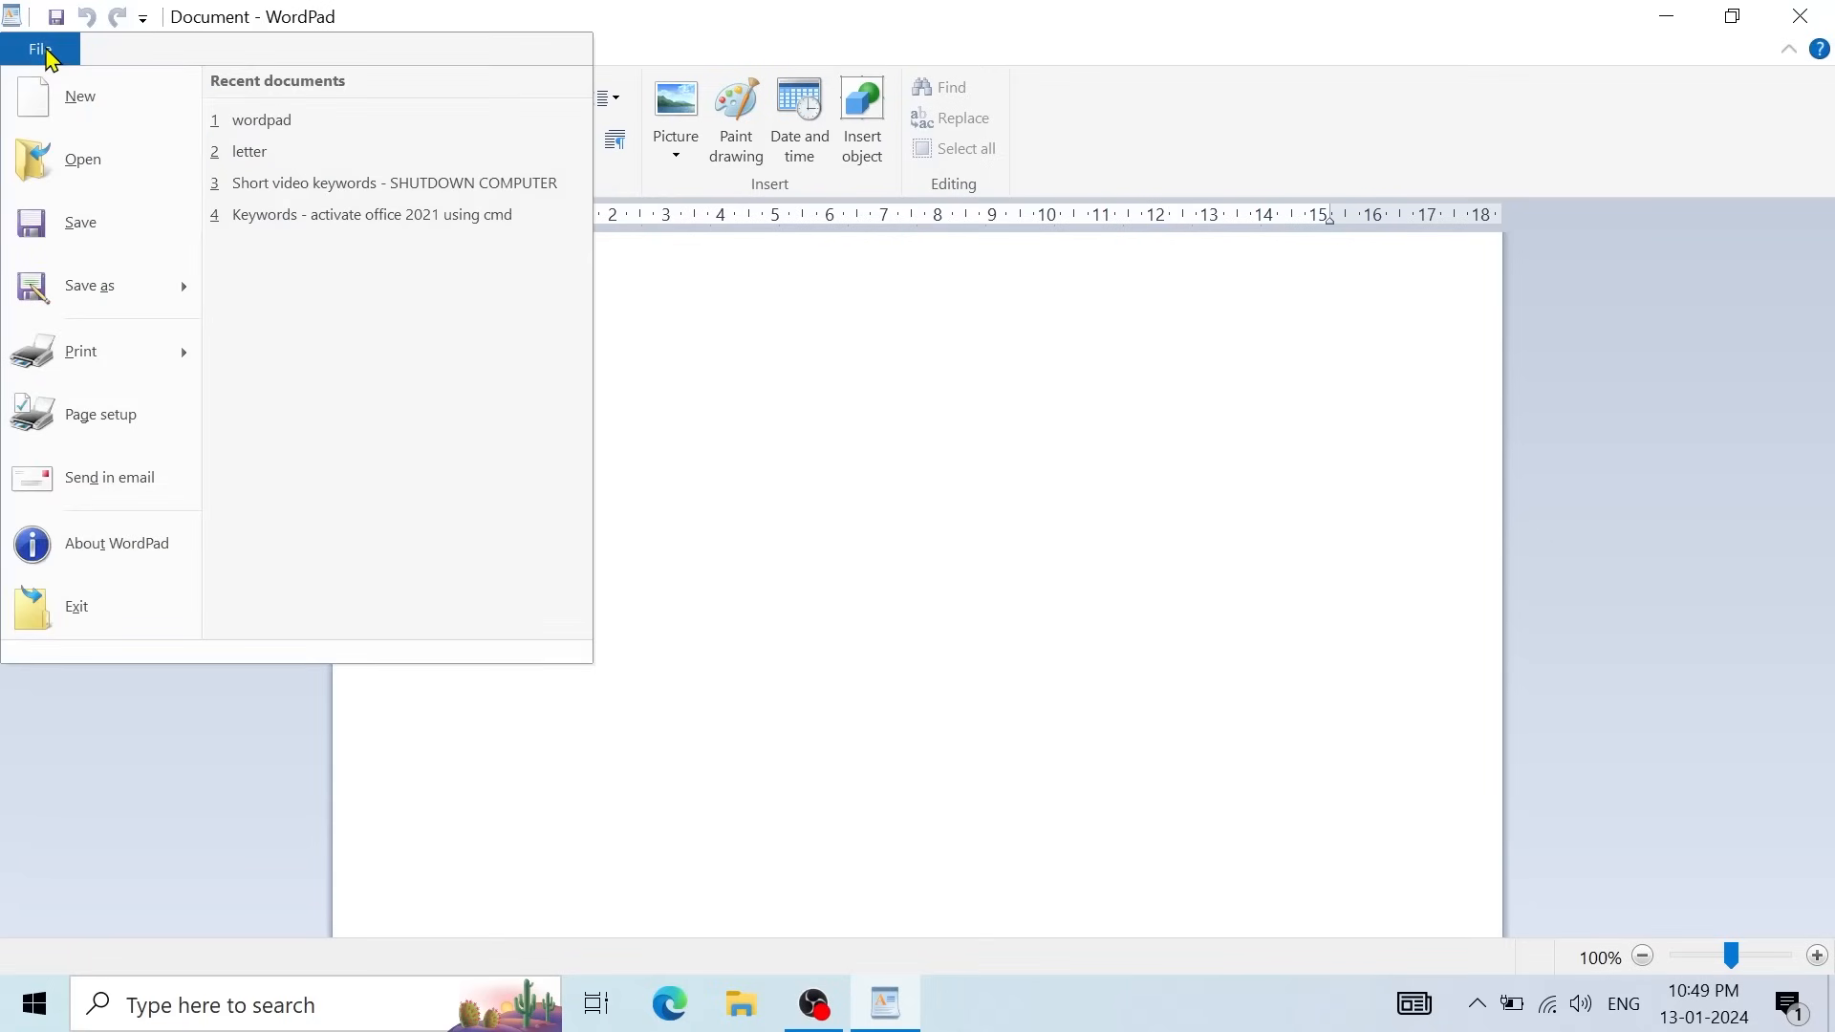
left_click(110, 168)
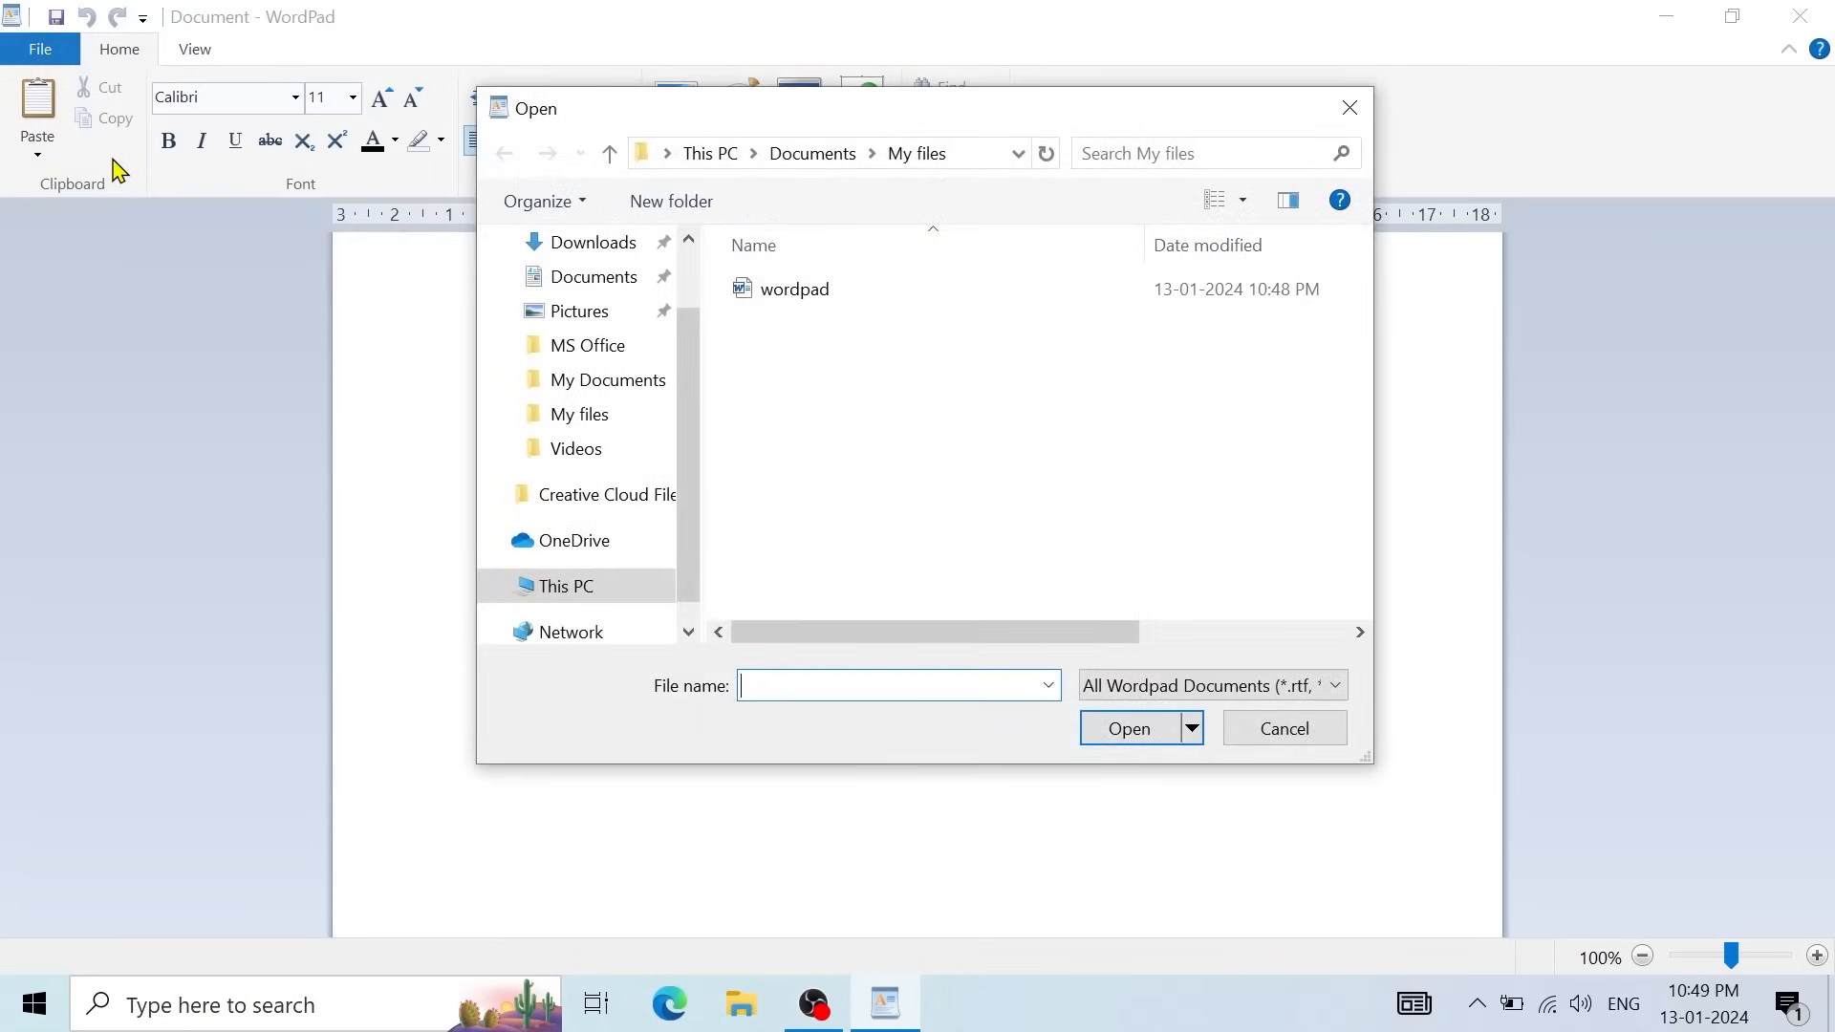
left_click(877, 302)
left_click(1122, 736)
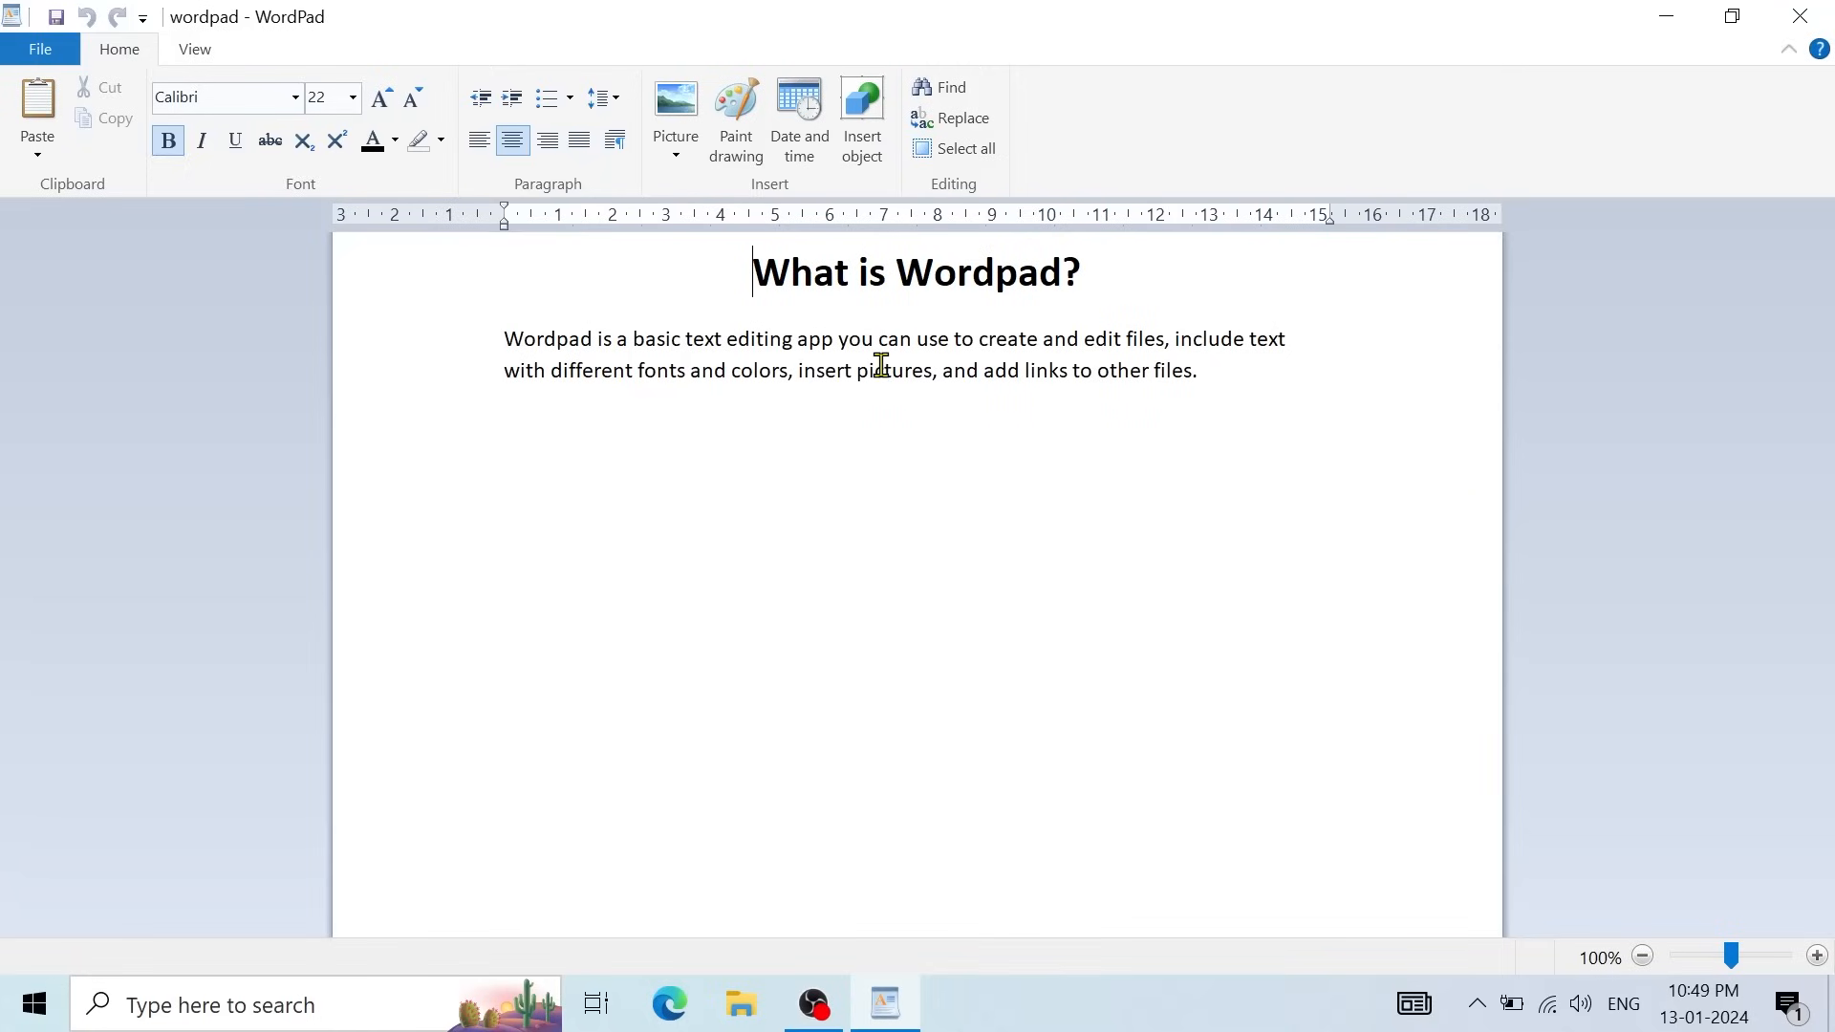
left_click(202, 55)
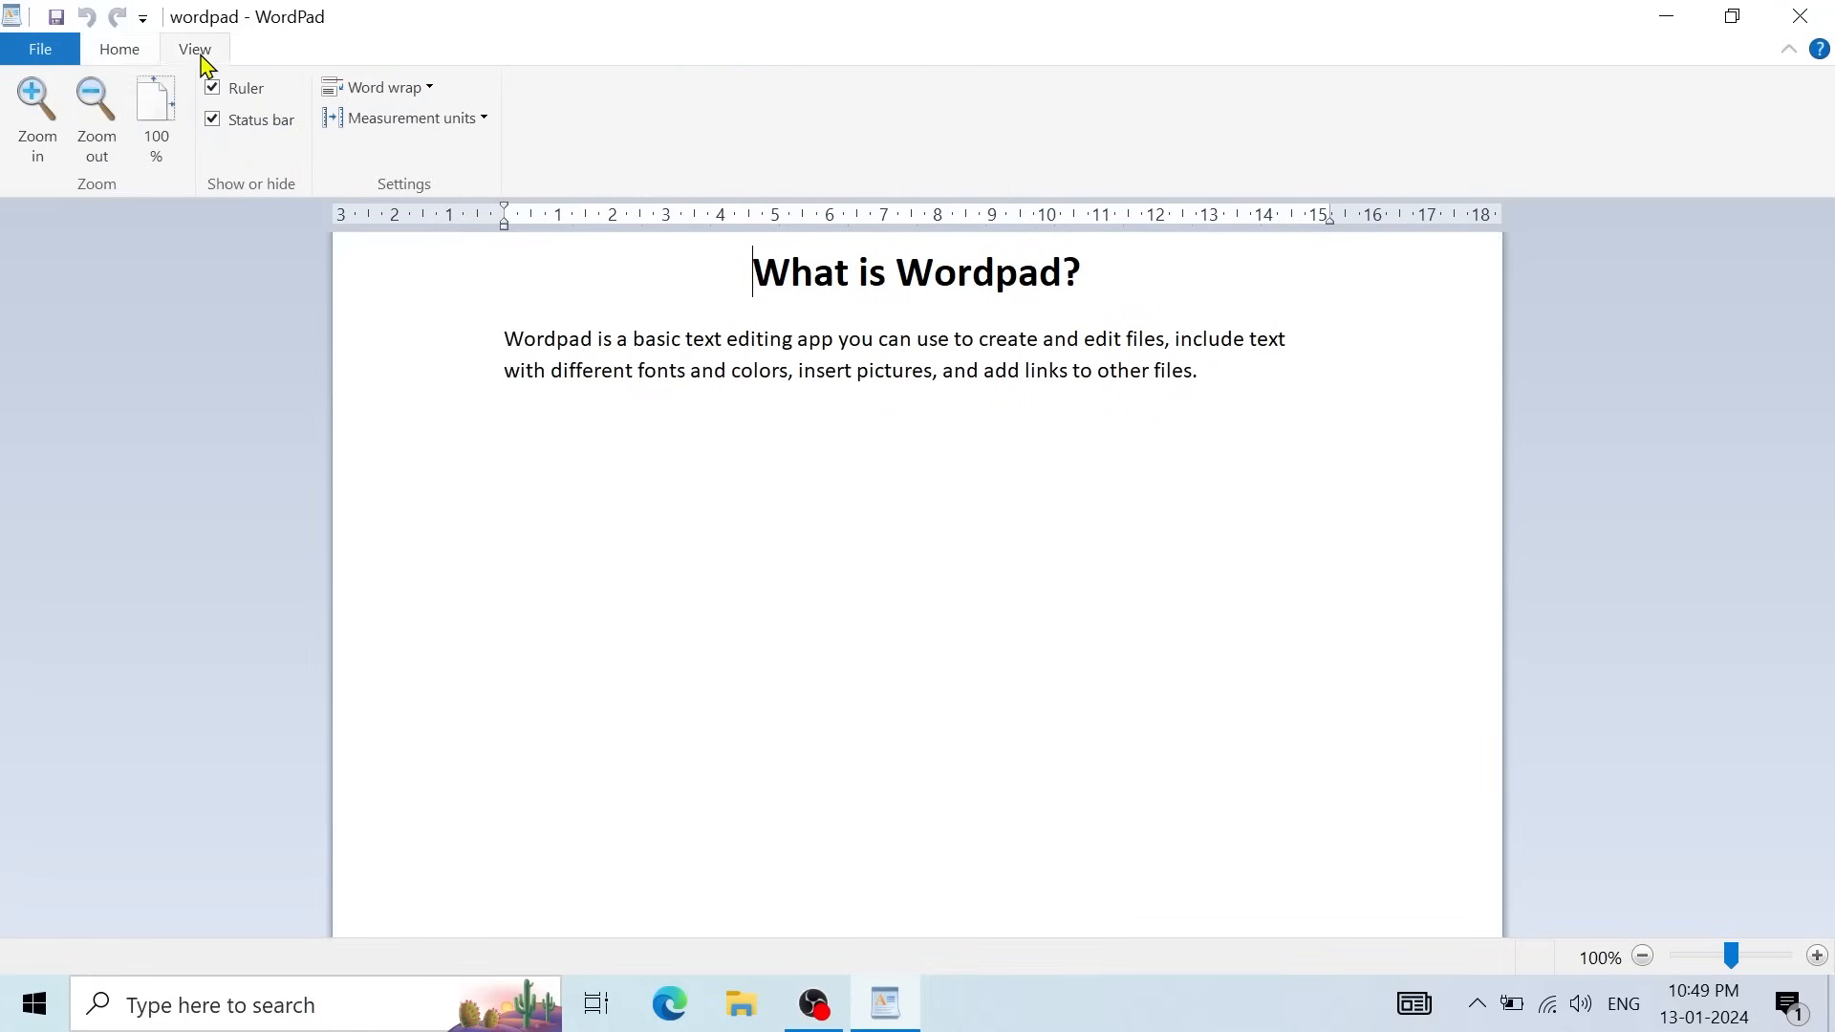
left_click(119, 59)
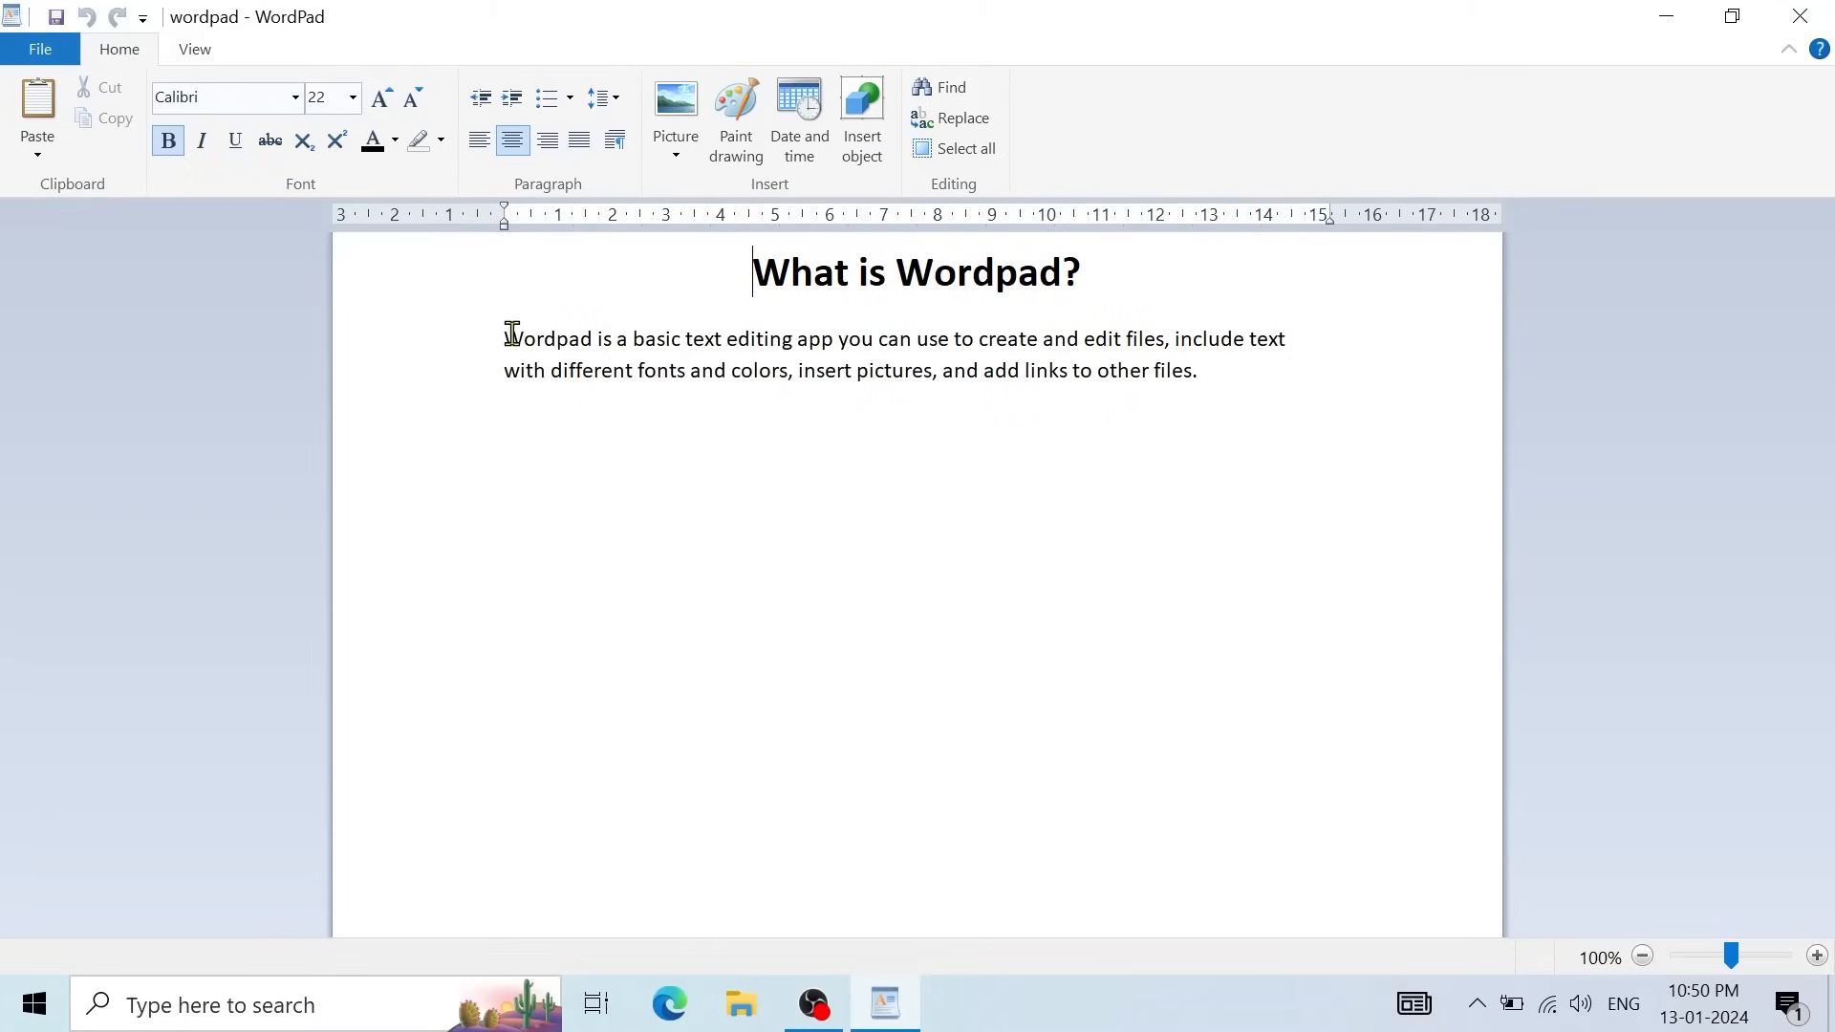
Step: Copy the word "Wordpad" from the start of the paragraph and paste it on a new line below the paragraph
left_click_drag(511, 334, 593, 340)
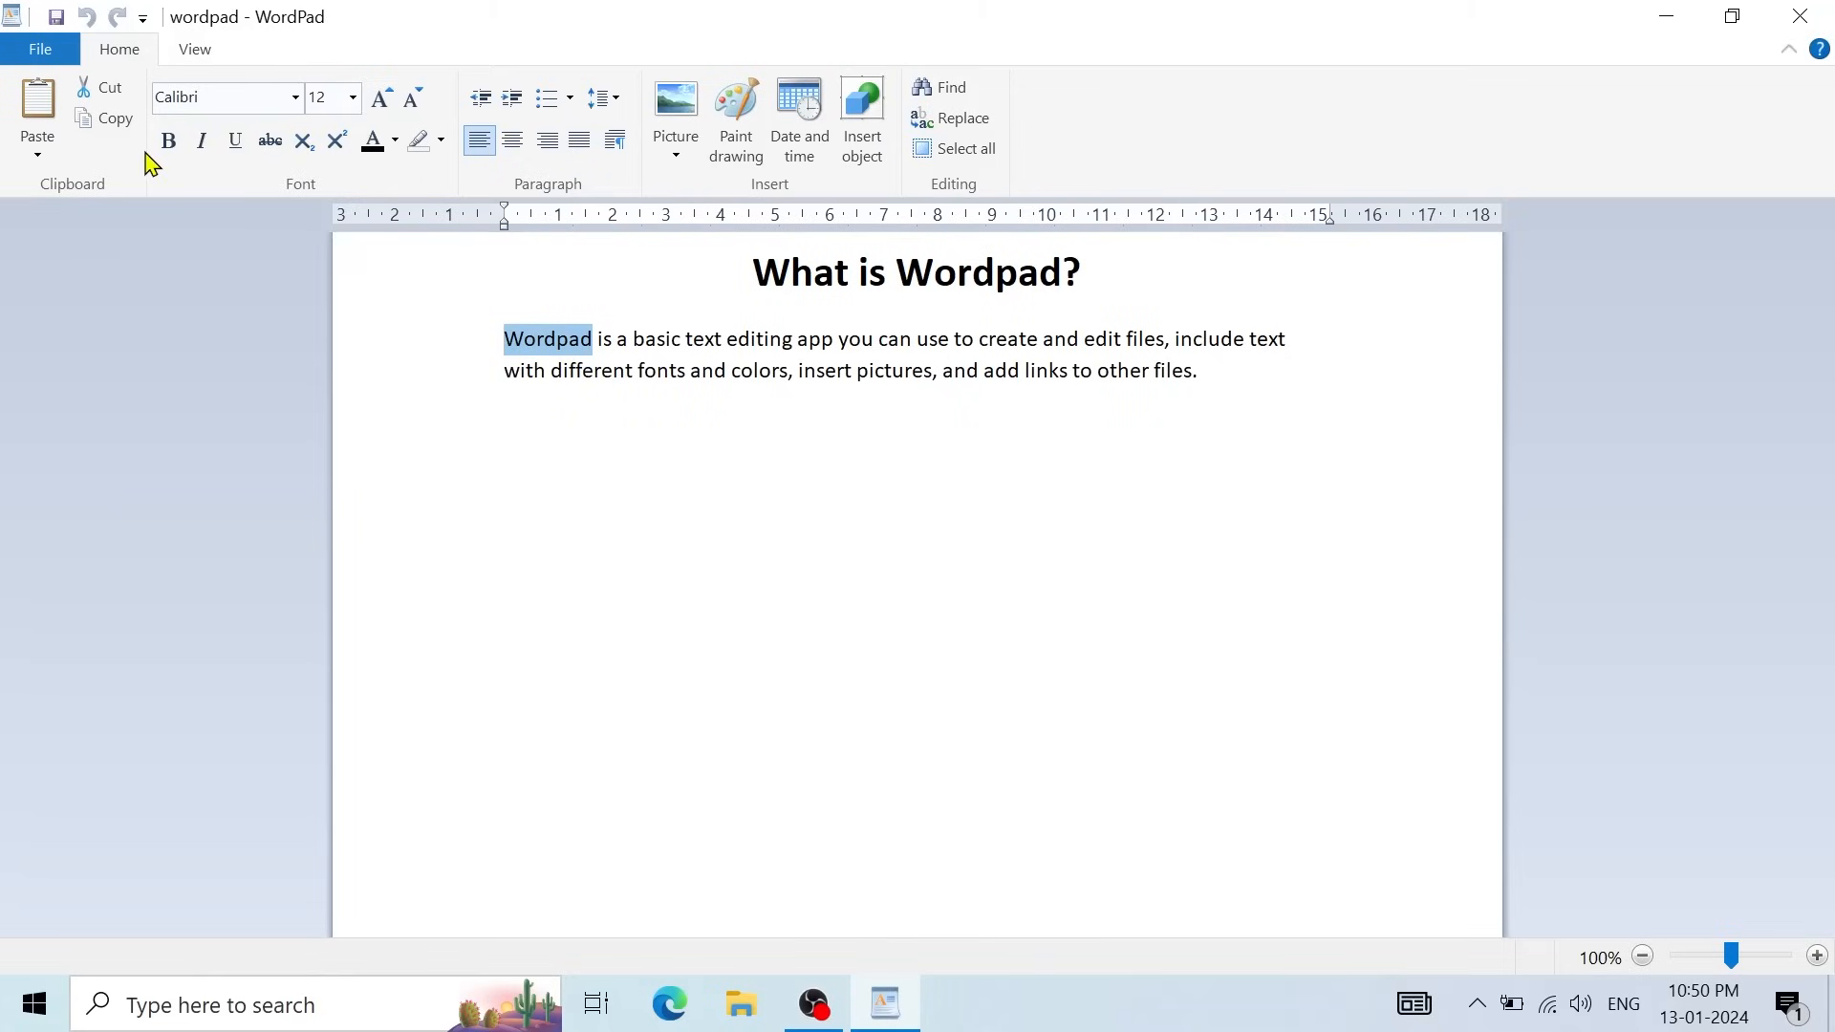
left_click(118, 122)
left_click(1224, 387)
key("Return")
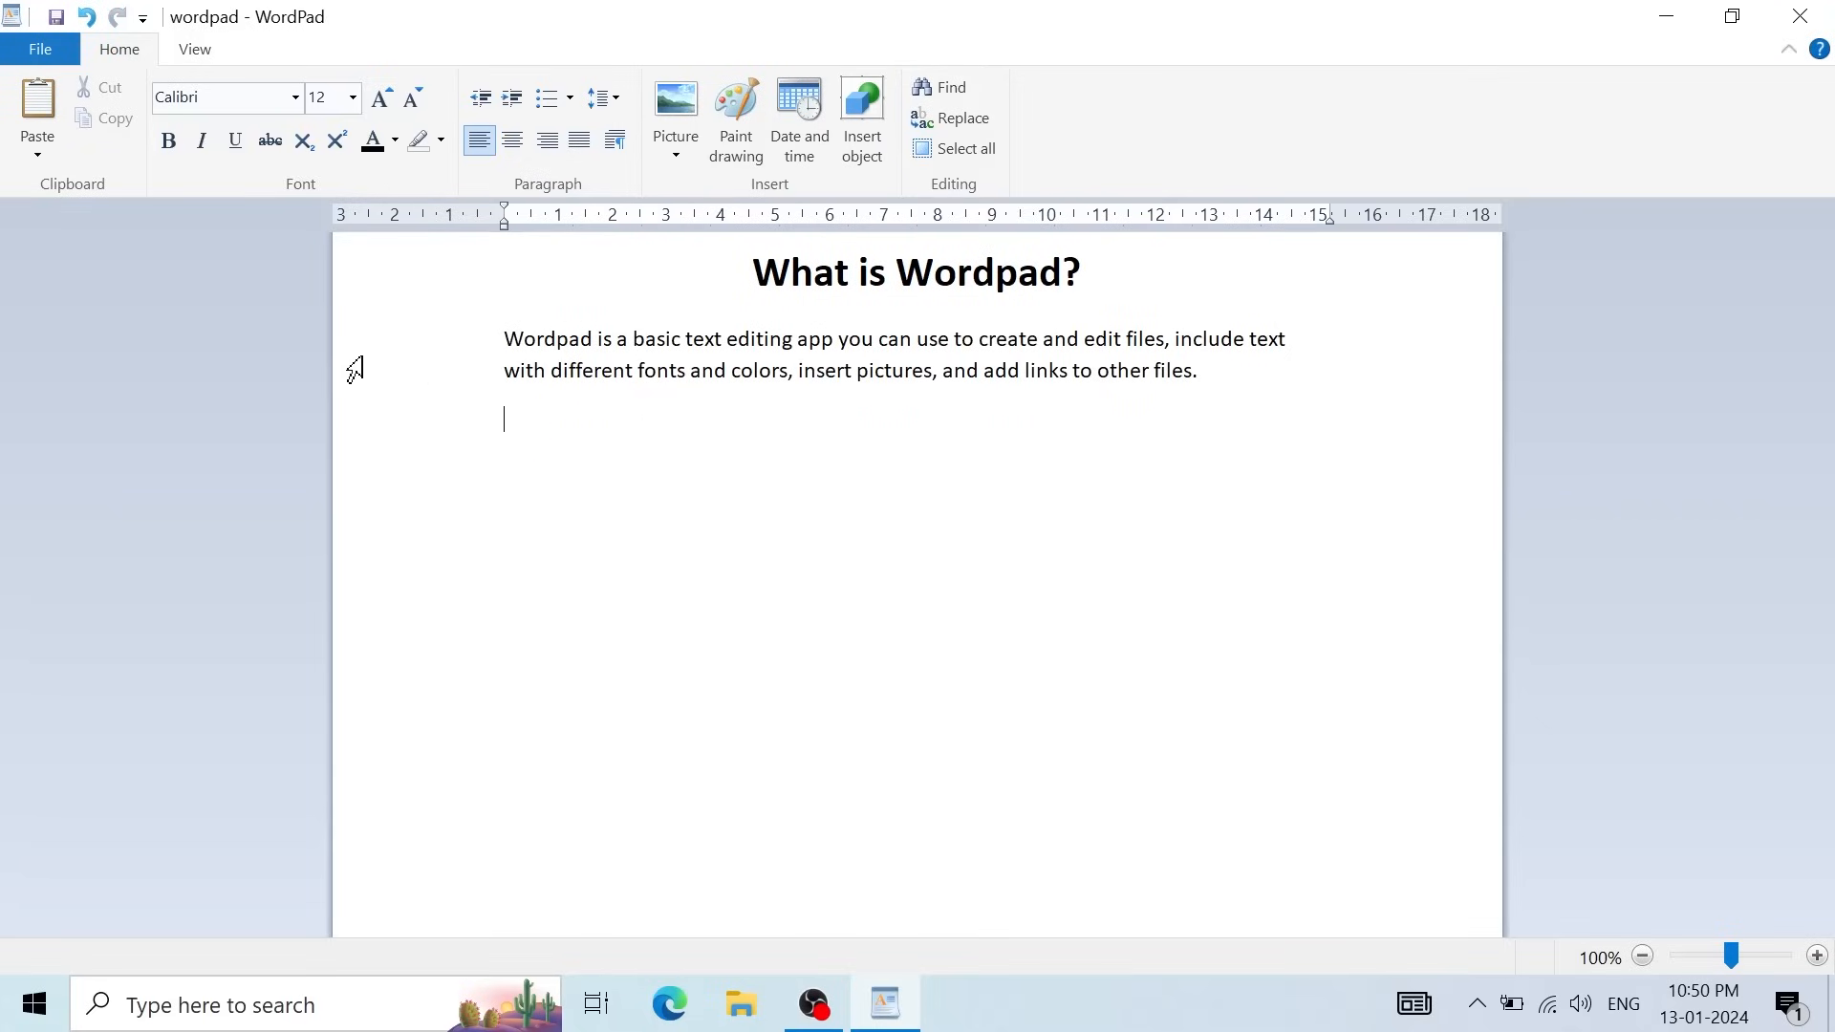
left_click(32, 114)
Step: Change the font of the heading "What is Wordpad?" to Baloo 2 ExtraBold
left_click_drag(754, 268, 1078, 279)
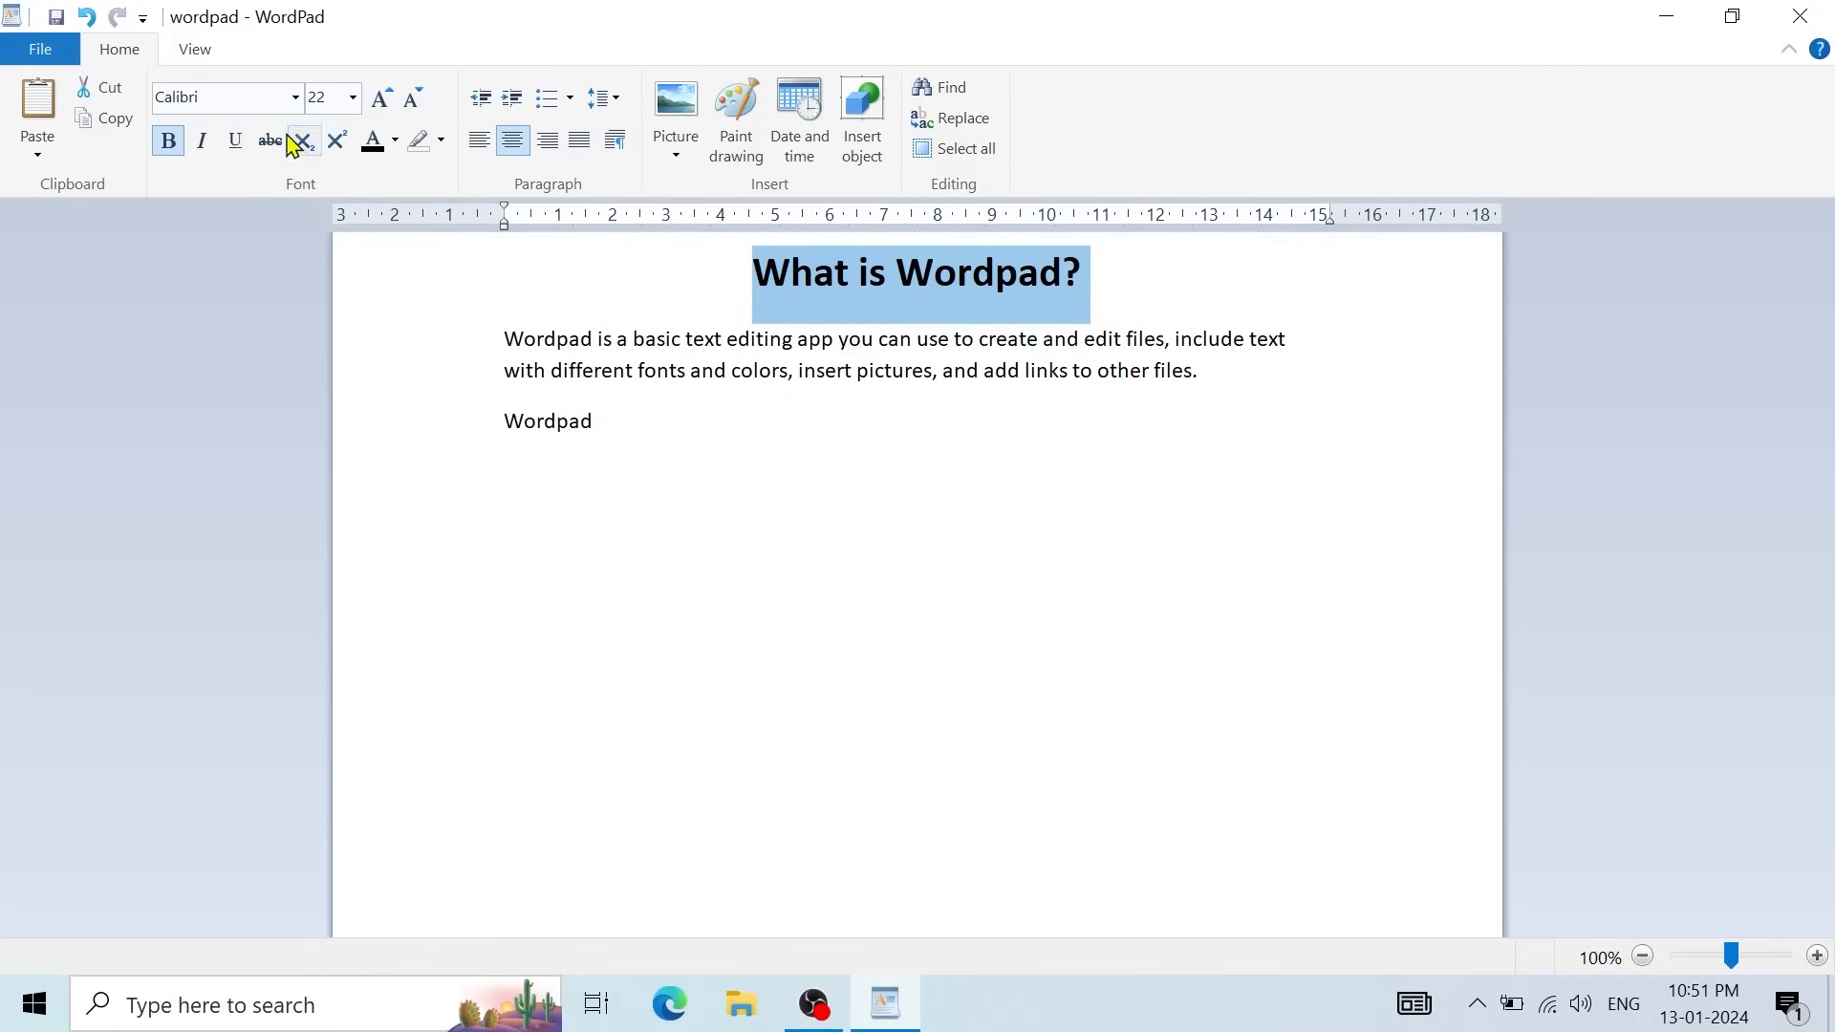
left_click(295, 97)
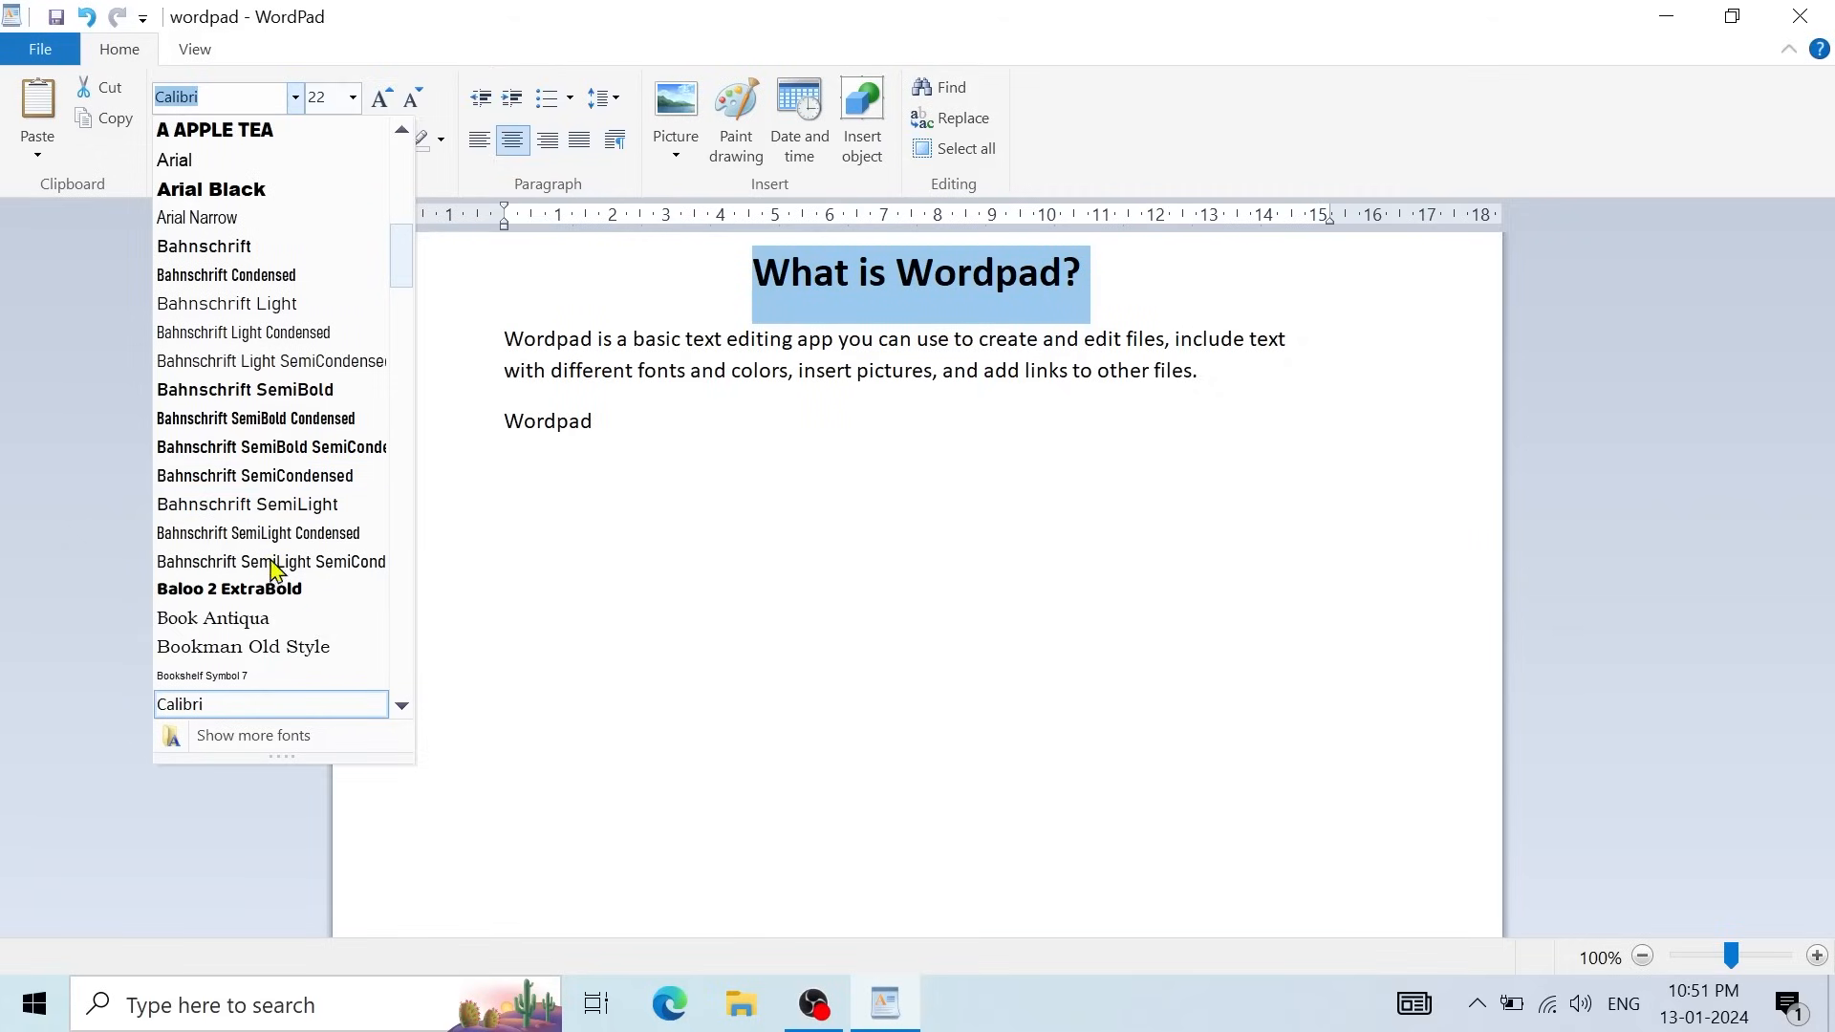
left_click(275, 590)
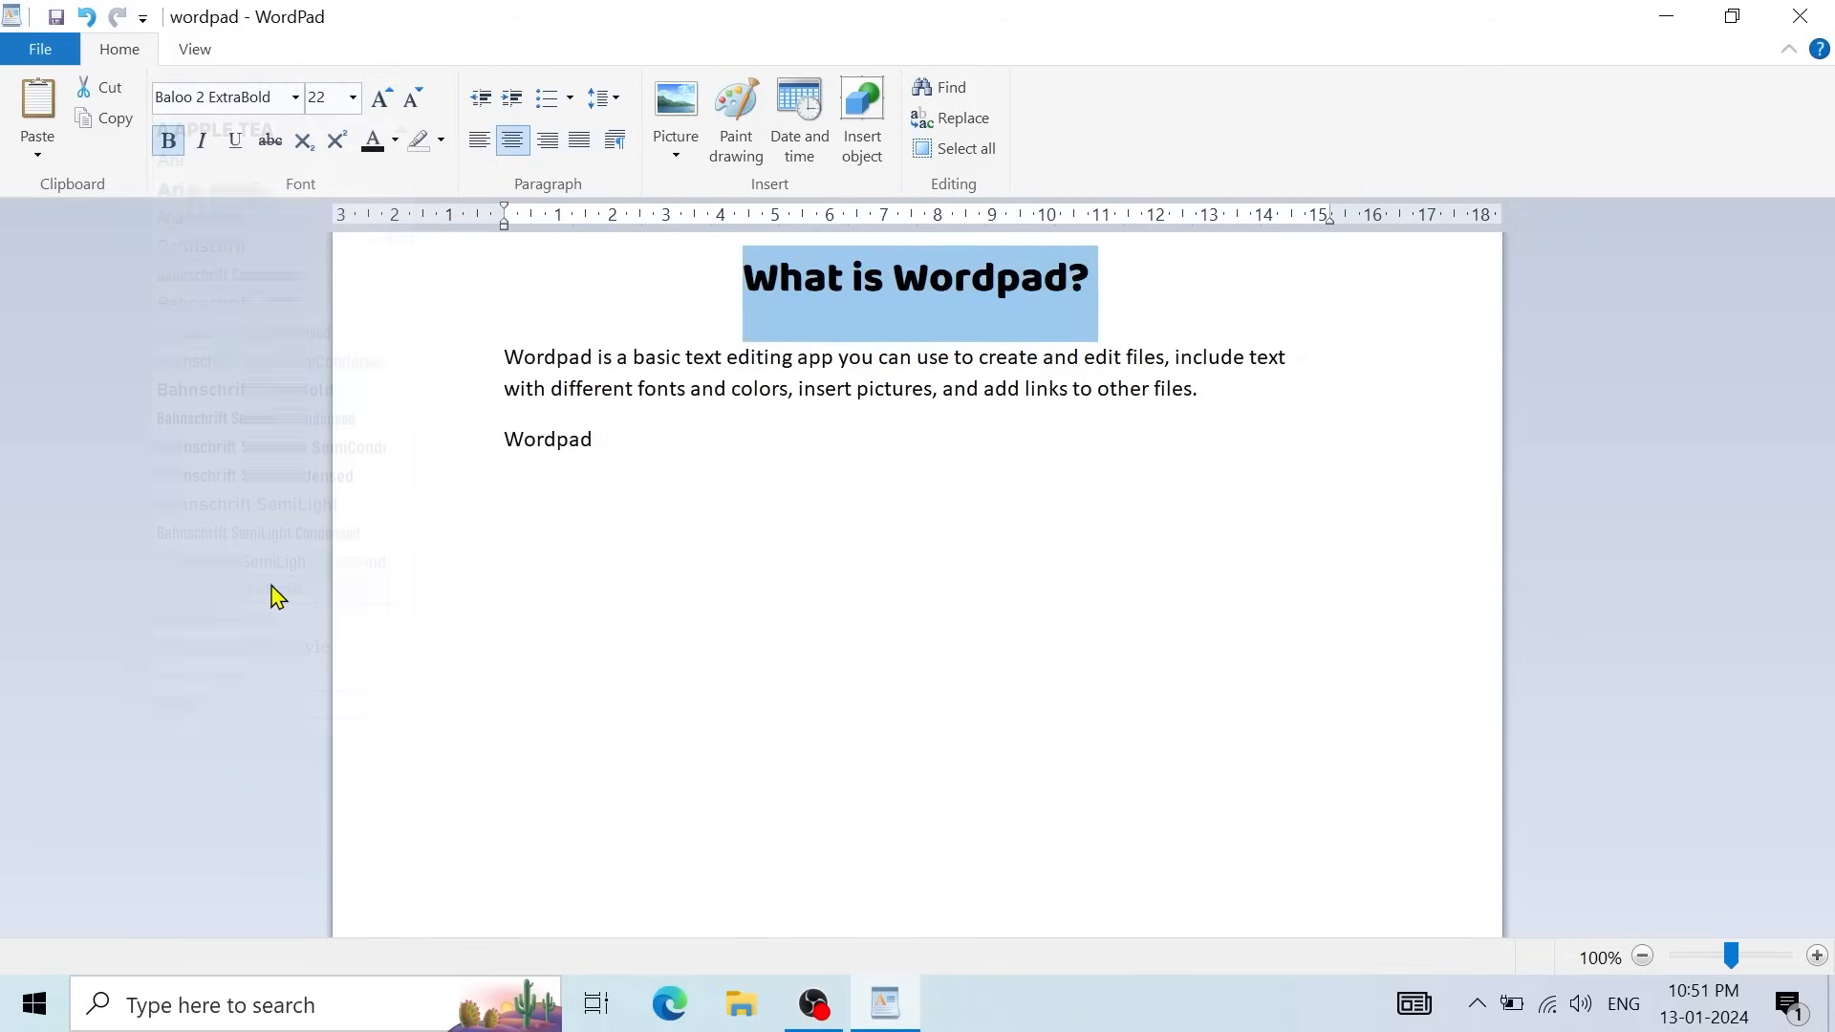
left_click(1111, 294)
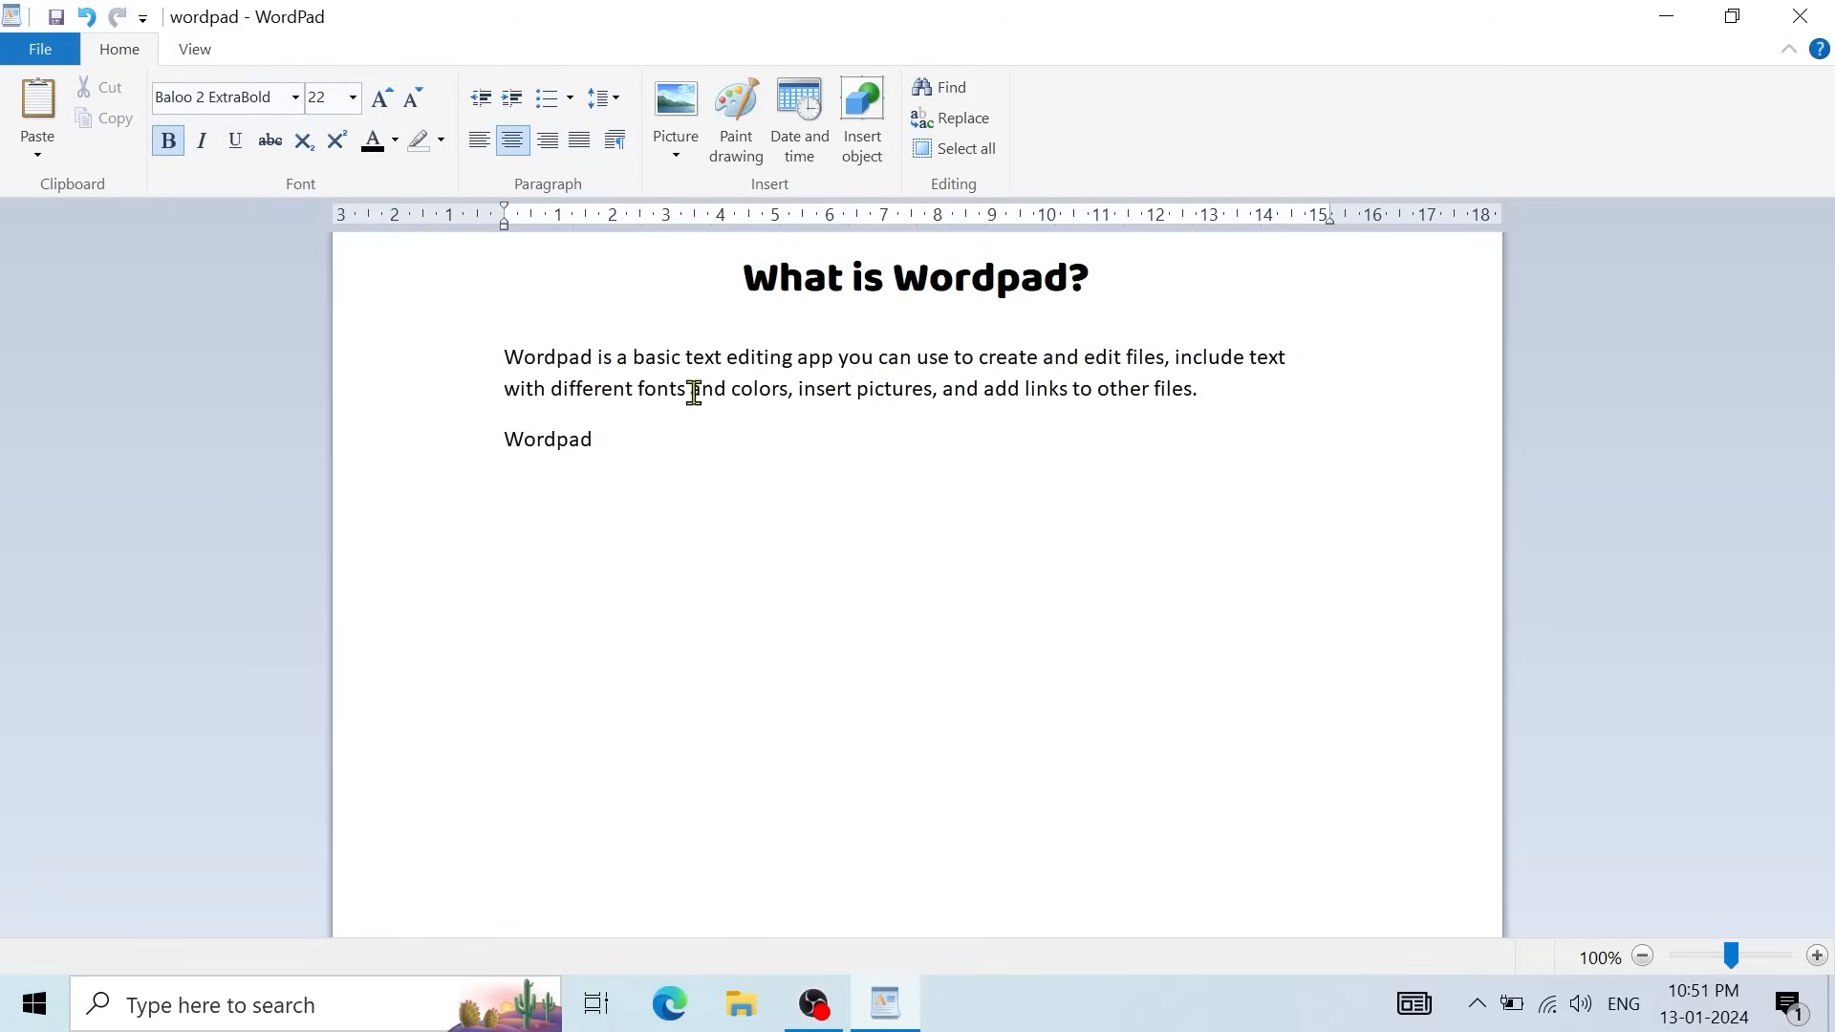
Step: Set the font size of the separate "Wordpad" line below the paragraph to 18
left_click(656, 442)
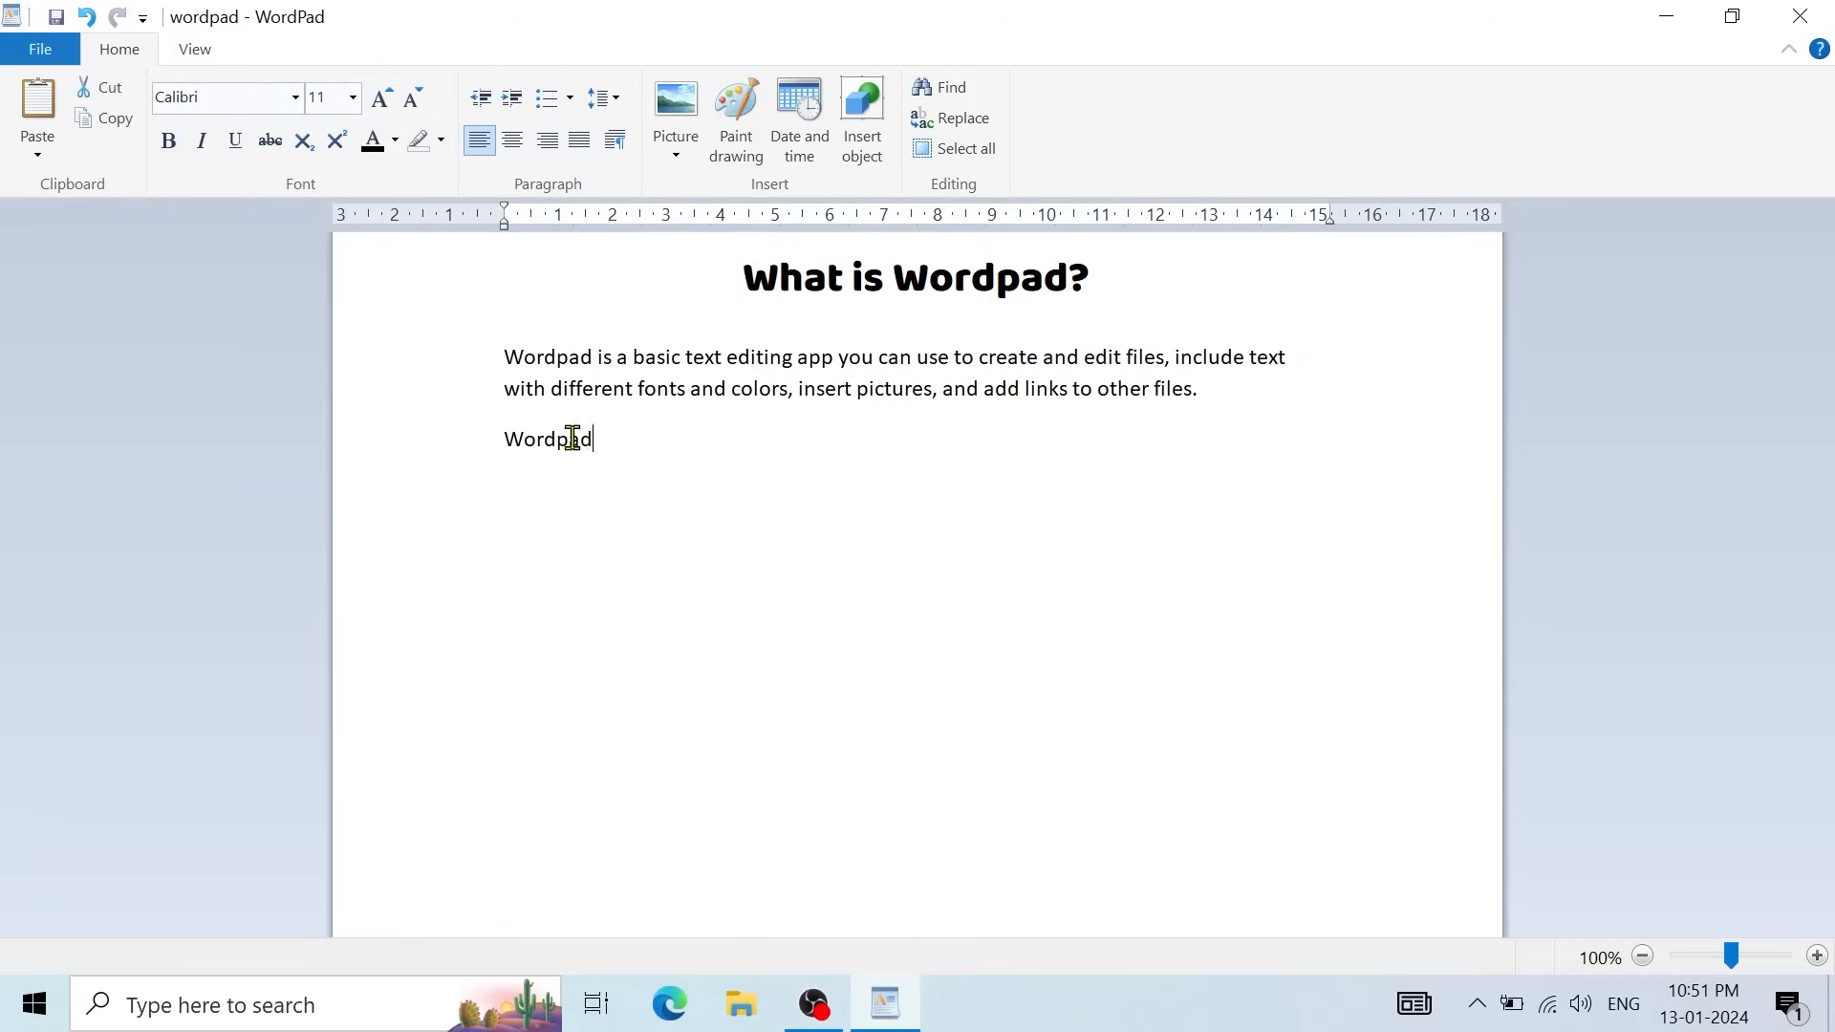
left_click(352, 98)
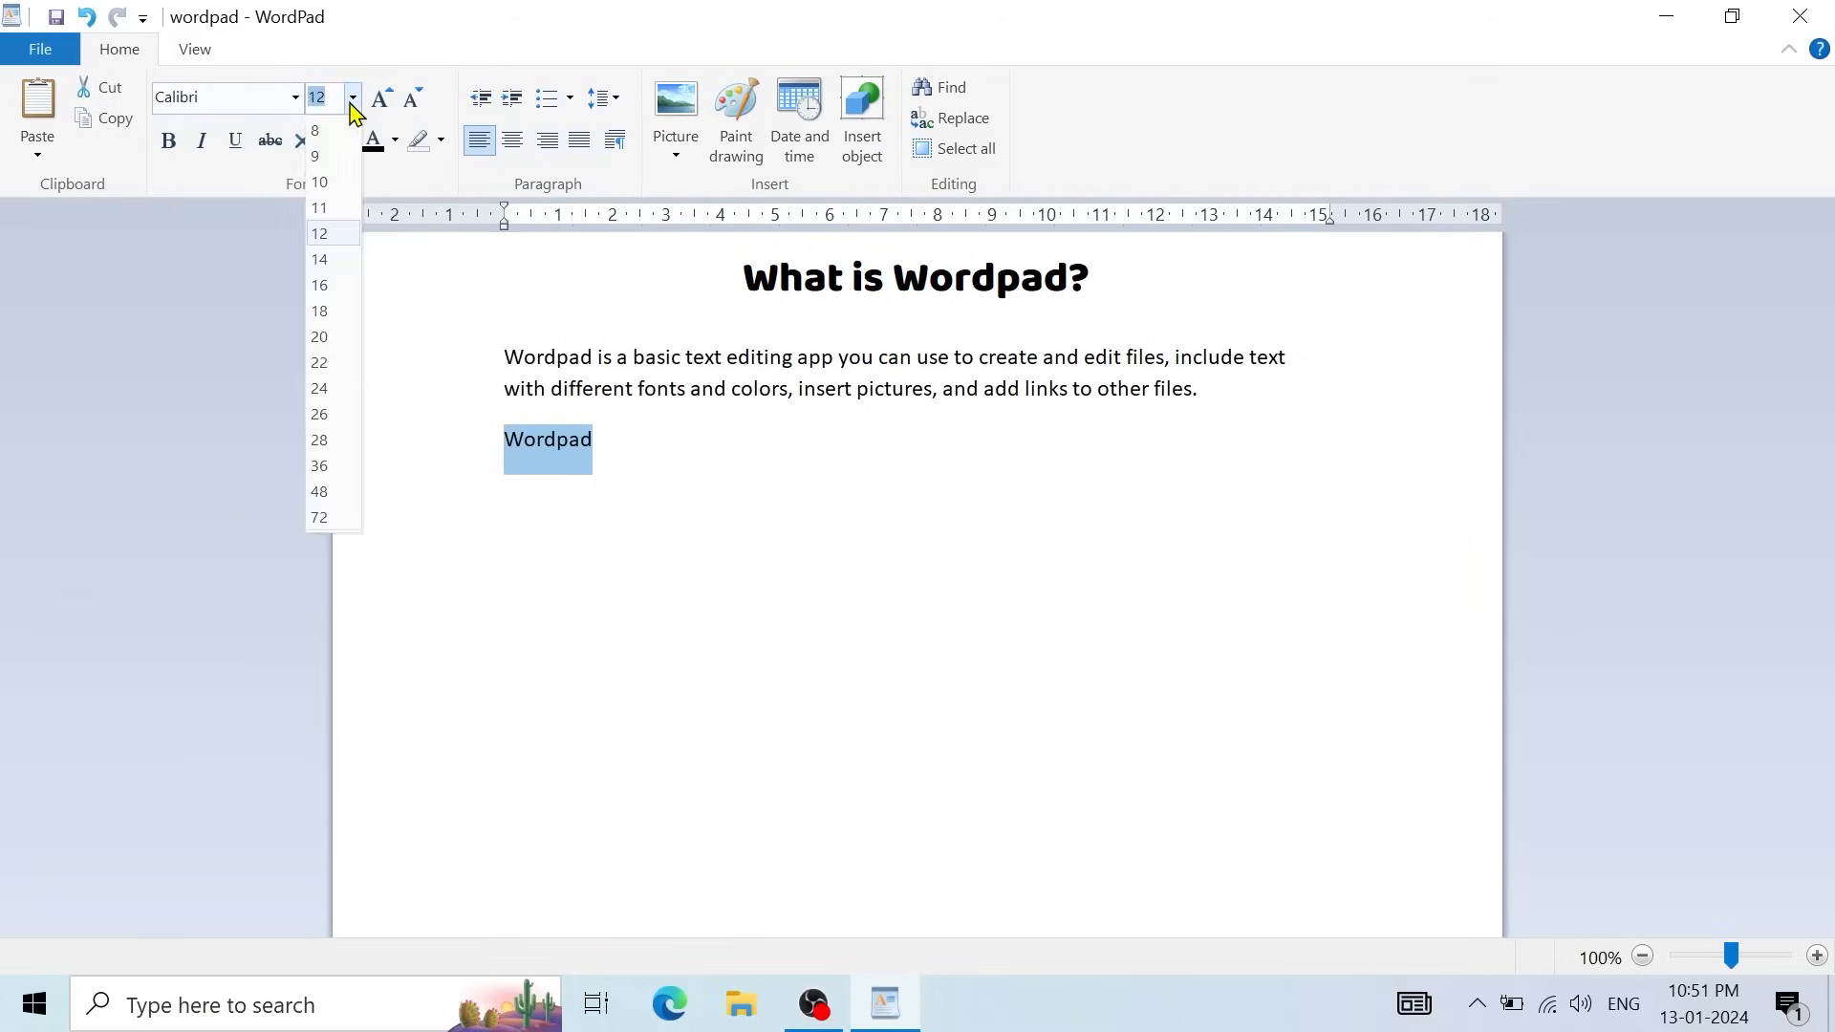
left_click(335, 315)
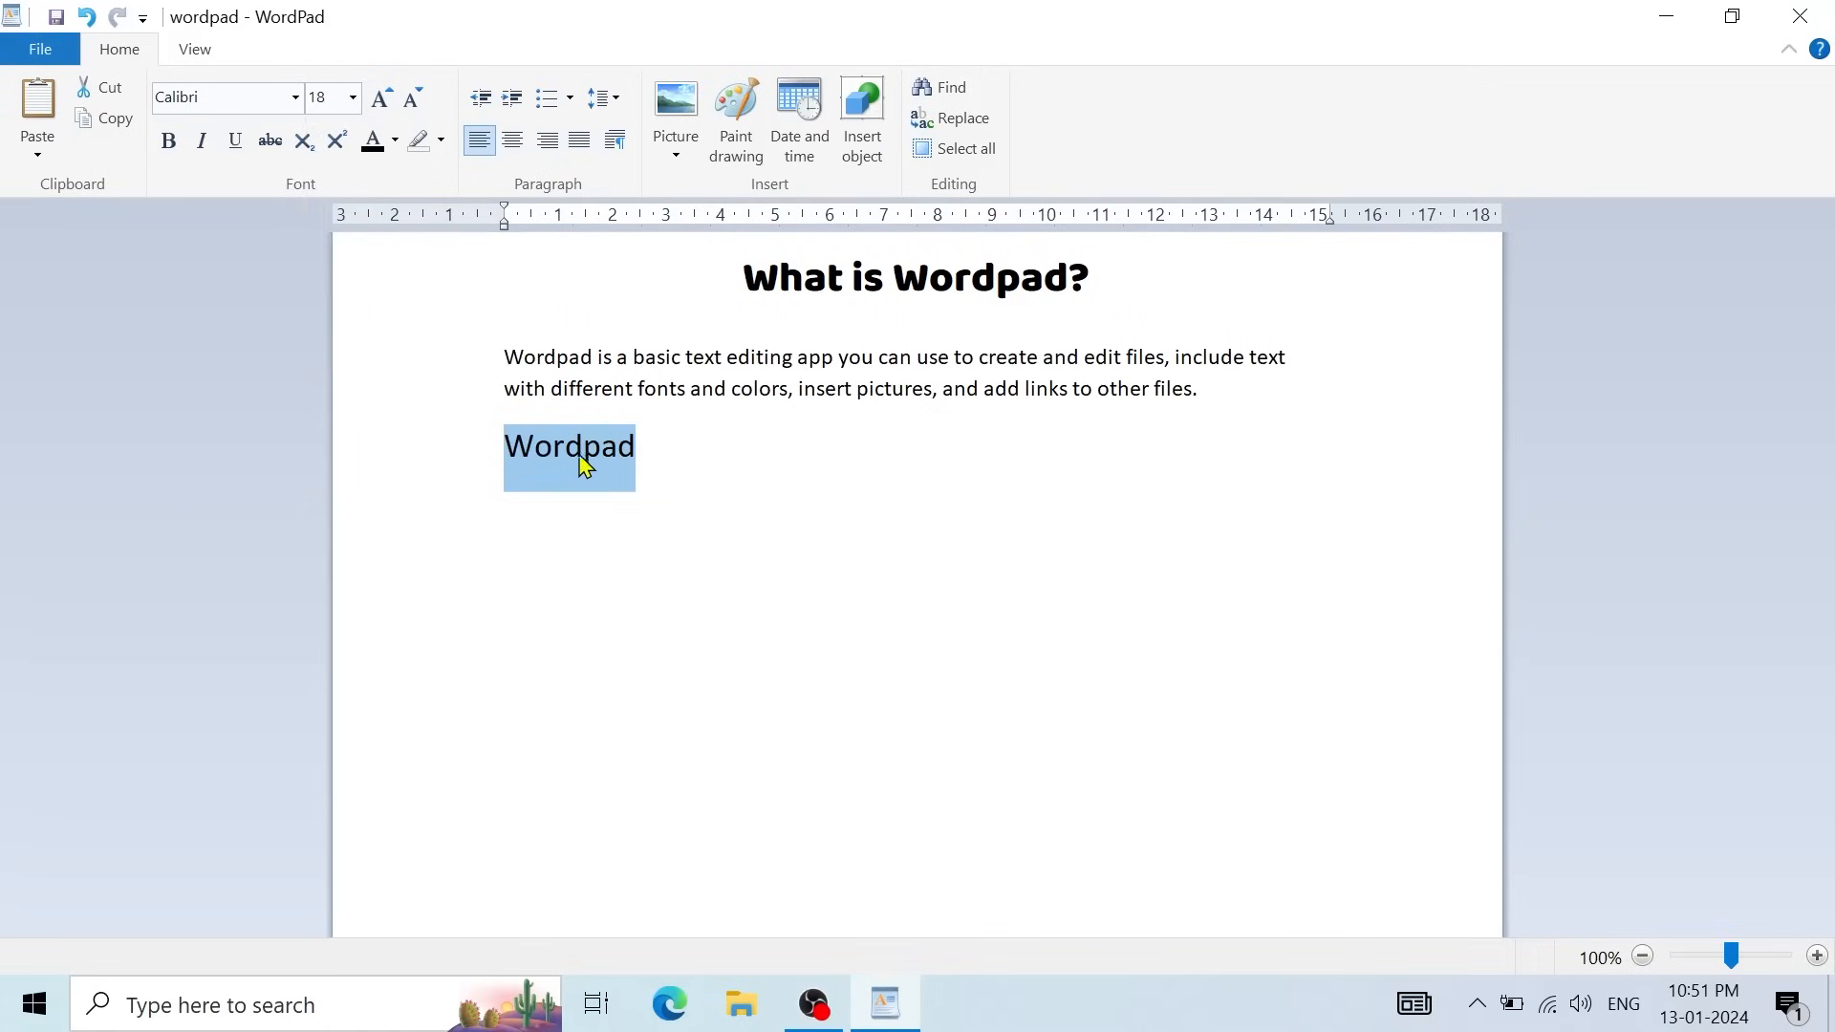
left_click(674, 456)
Step: Try growing the font of the "Wordpad" line step by step and shrink it back to size 18
double_click(504, 450)
left_click(383, 113)
left_click(383, 111)
left_click(411, 112)
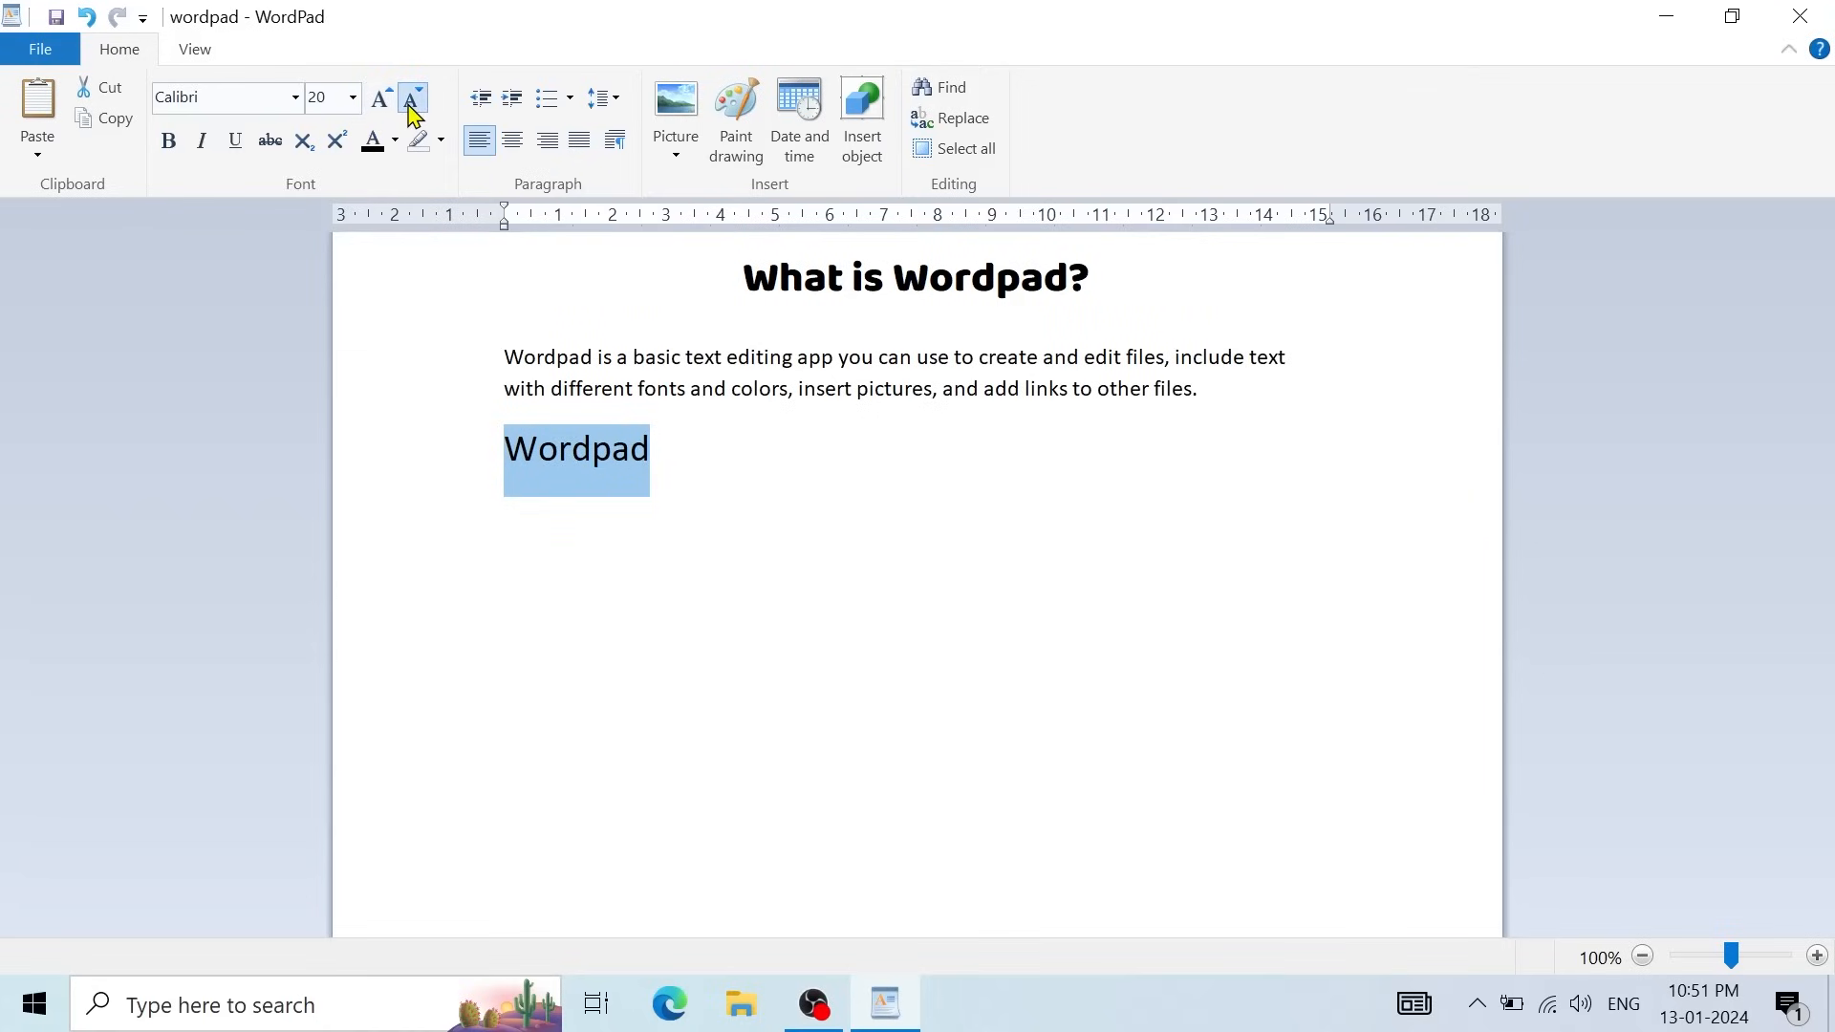
left_click(411, 112)
left_click(383, 103)
left_click(421, 115)
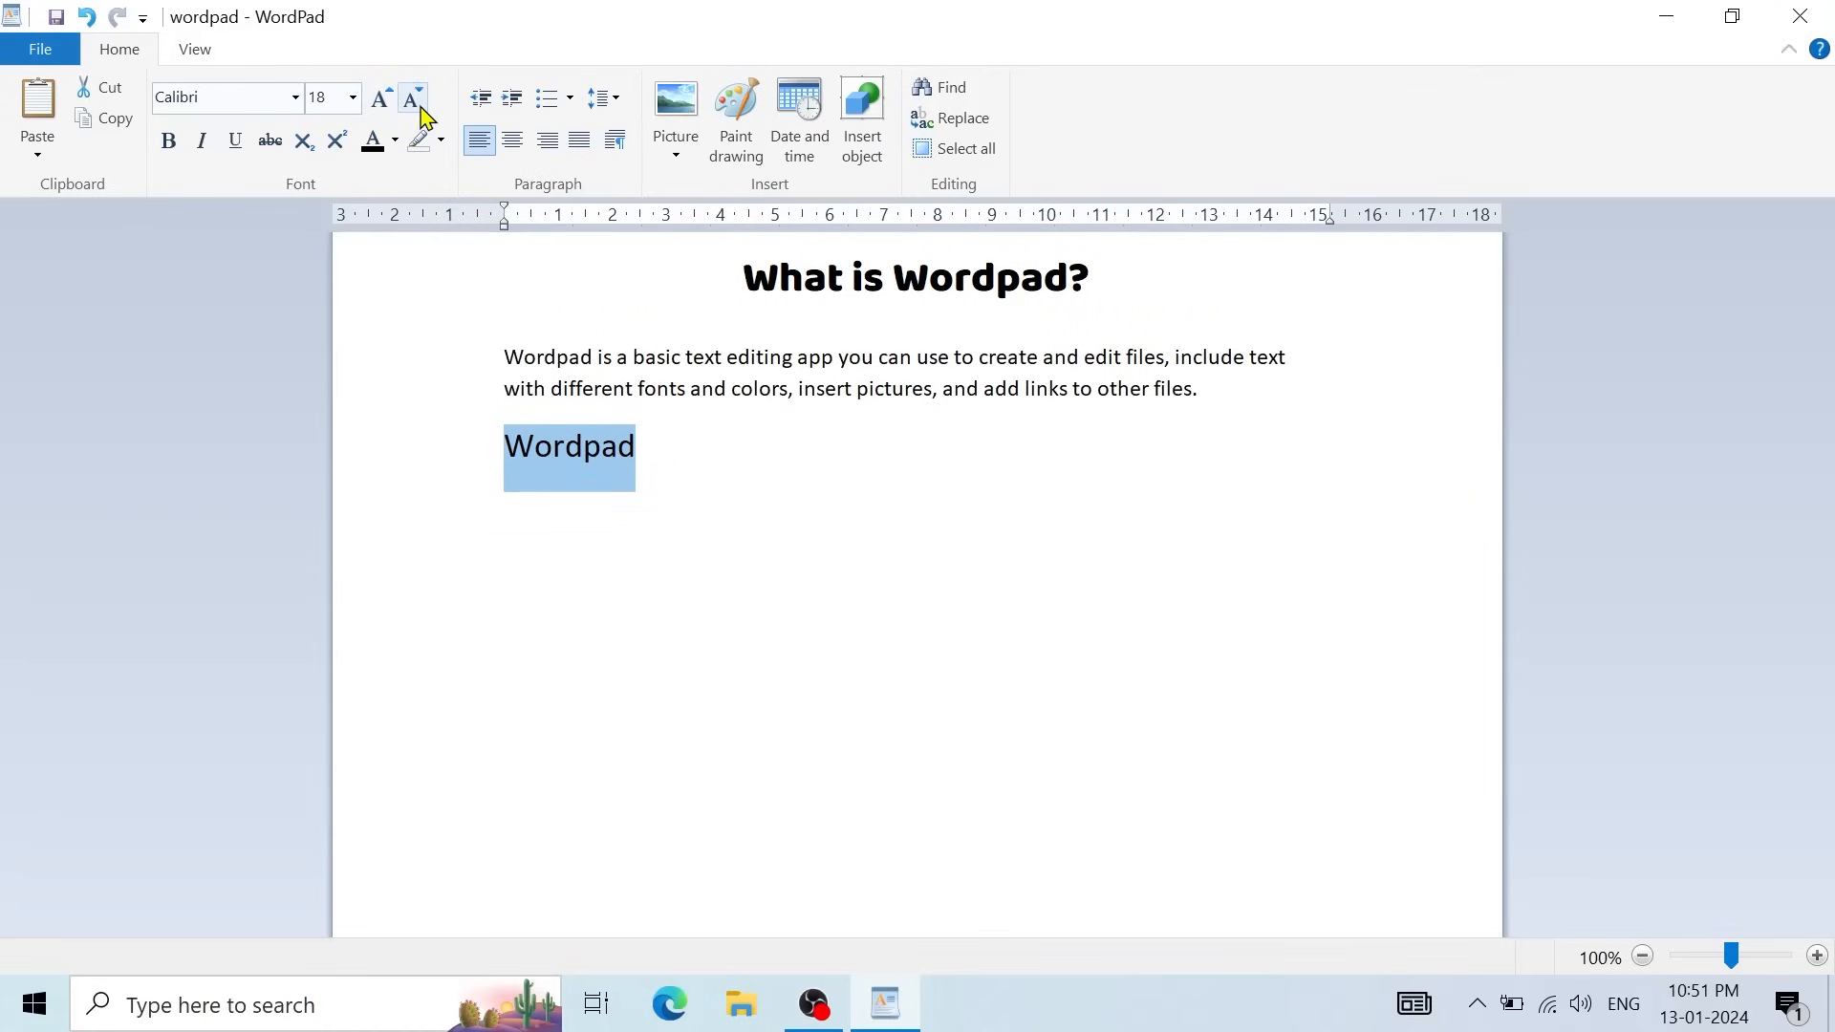
left_click(650, 446)
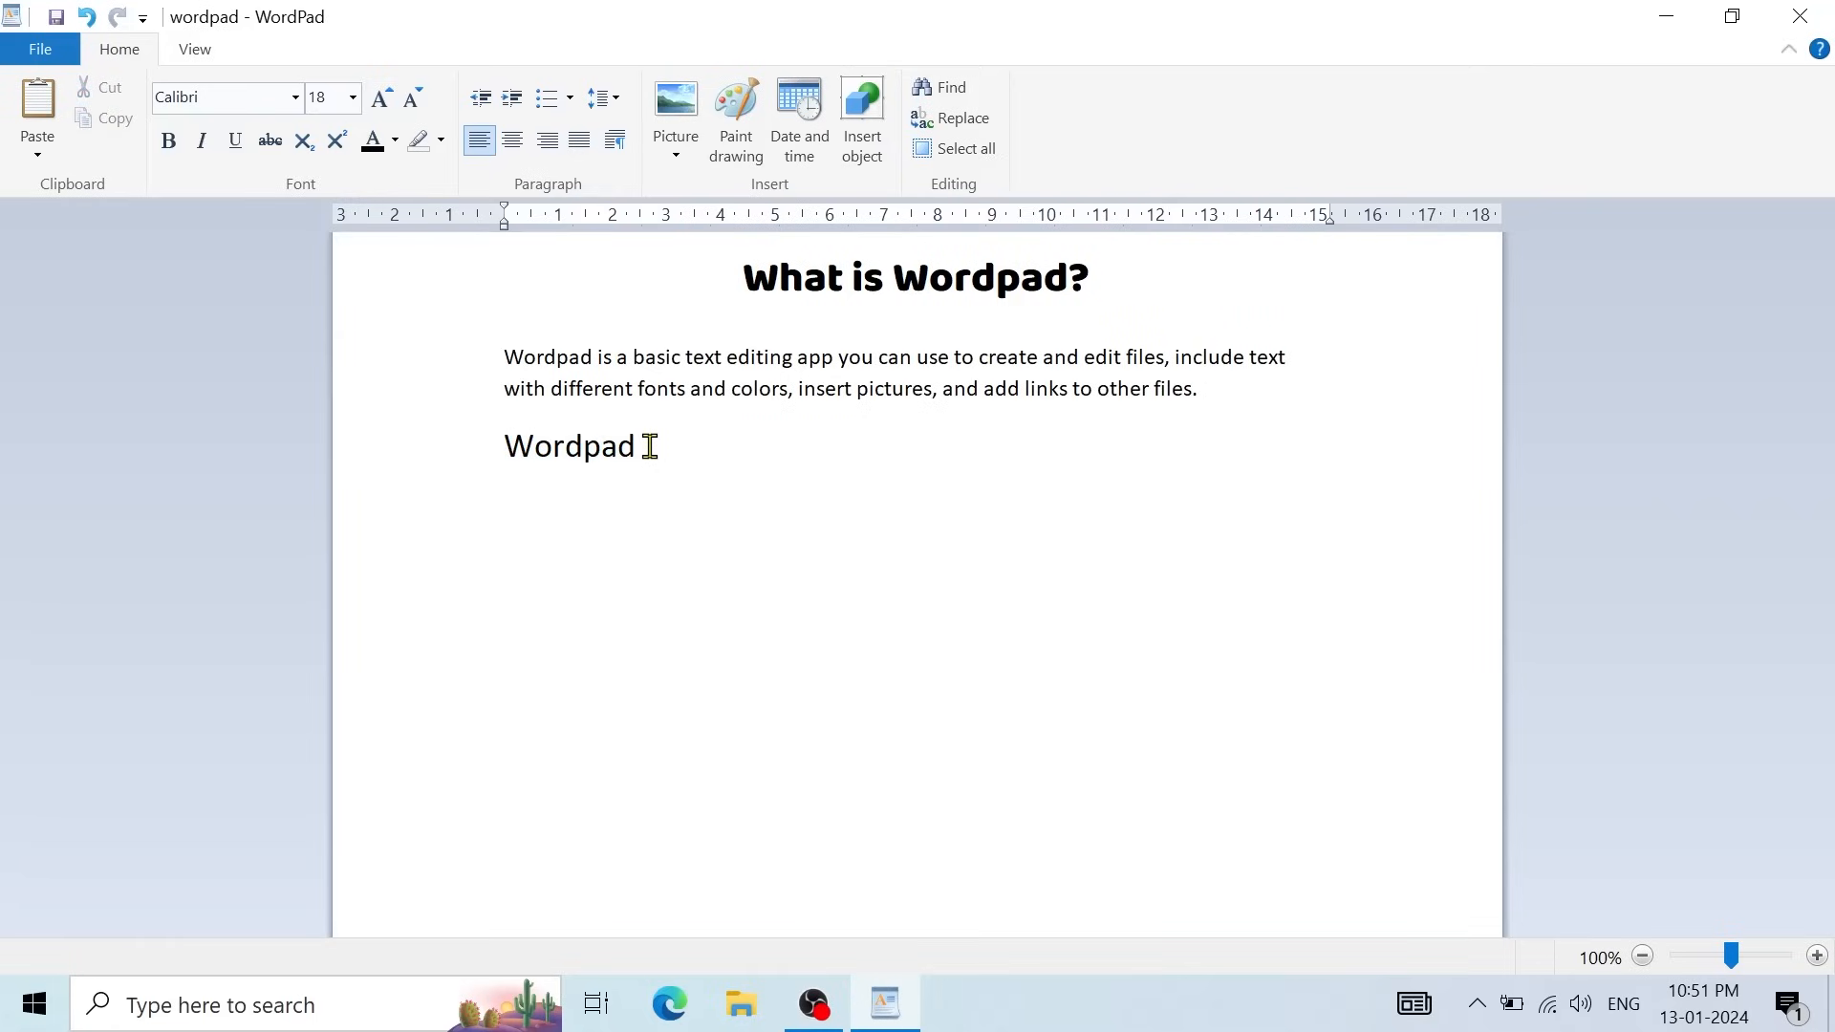
Step: Apply bold, italic, underline and strikethrough to the "Wordpad" line below the paragraph
left_click_drag(650, 446, 520, 444)
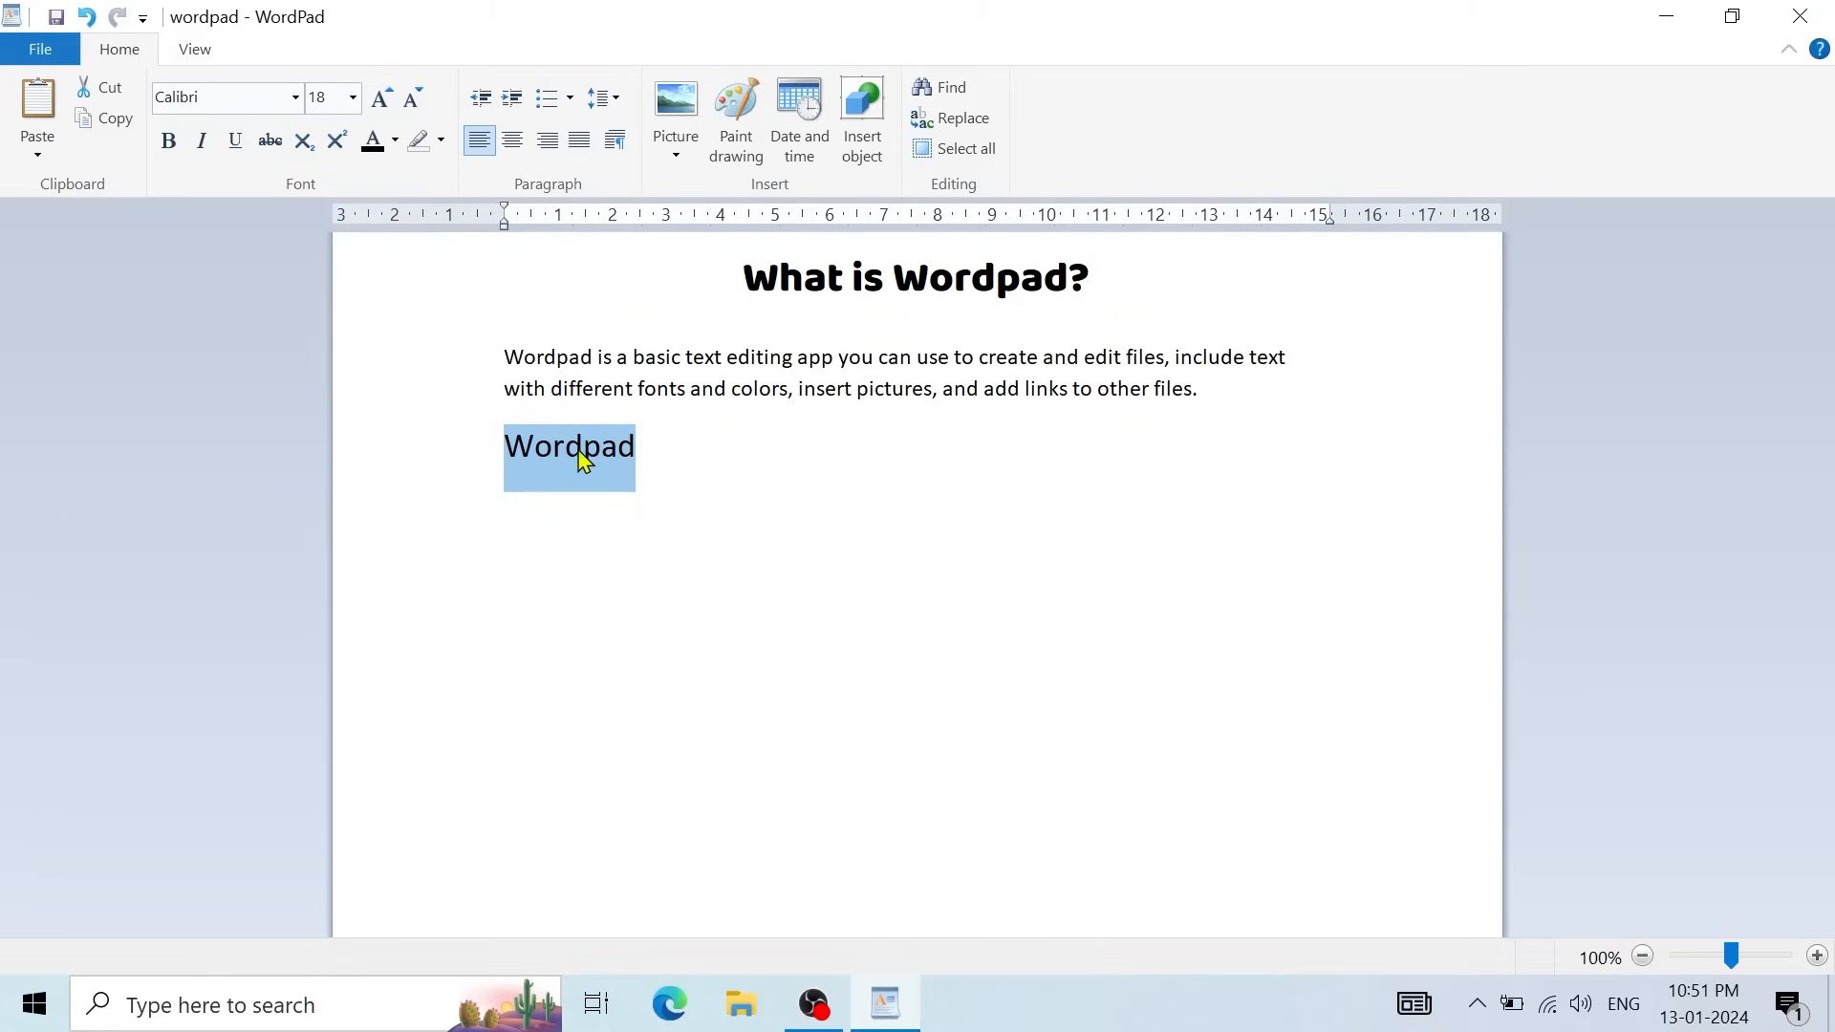
left_click(170, 143)
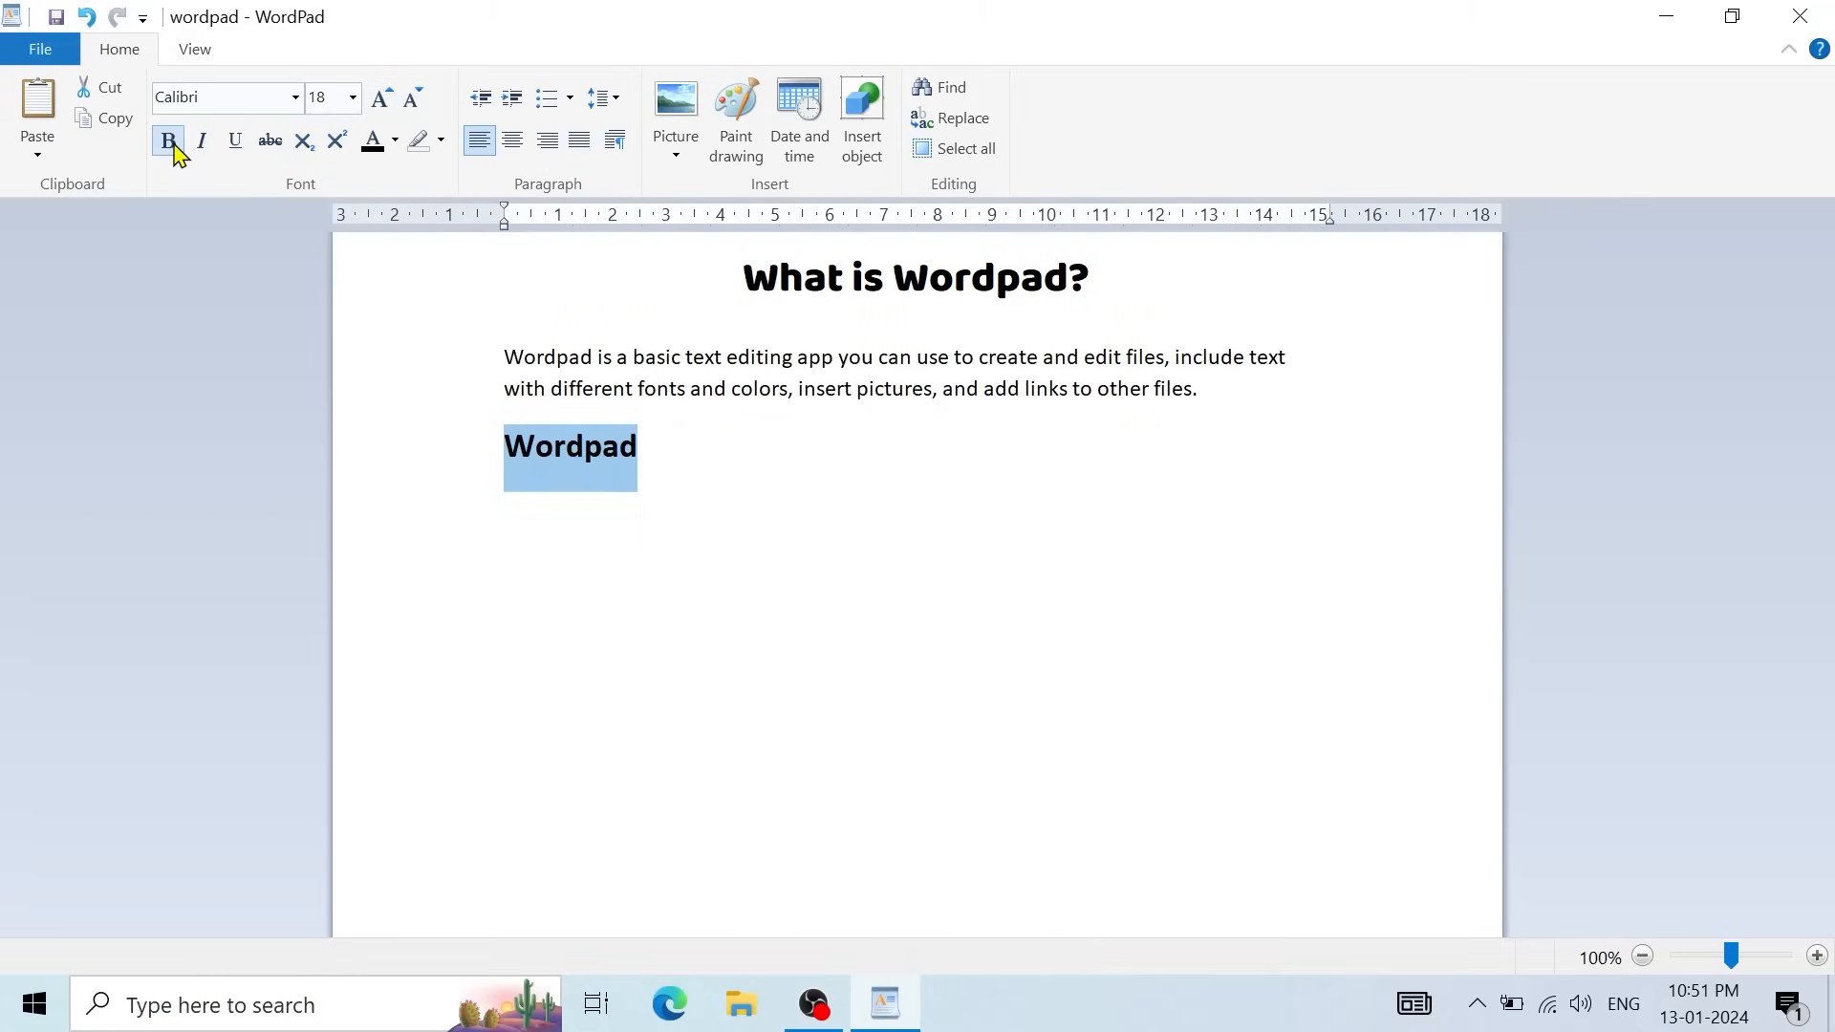
left_click(202, 144)
left_click(236, 145)
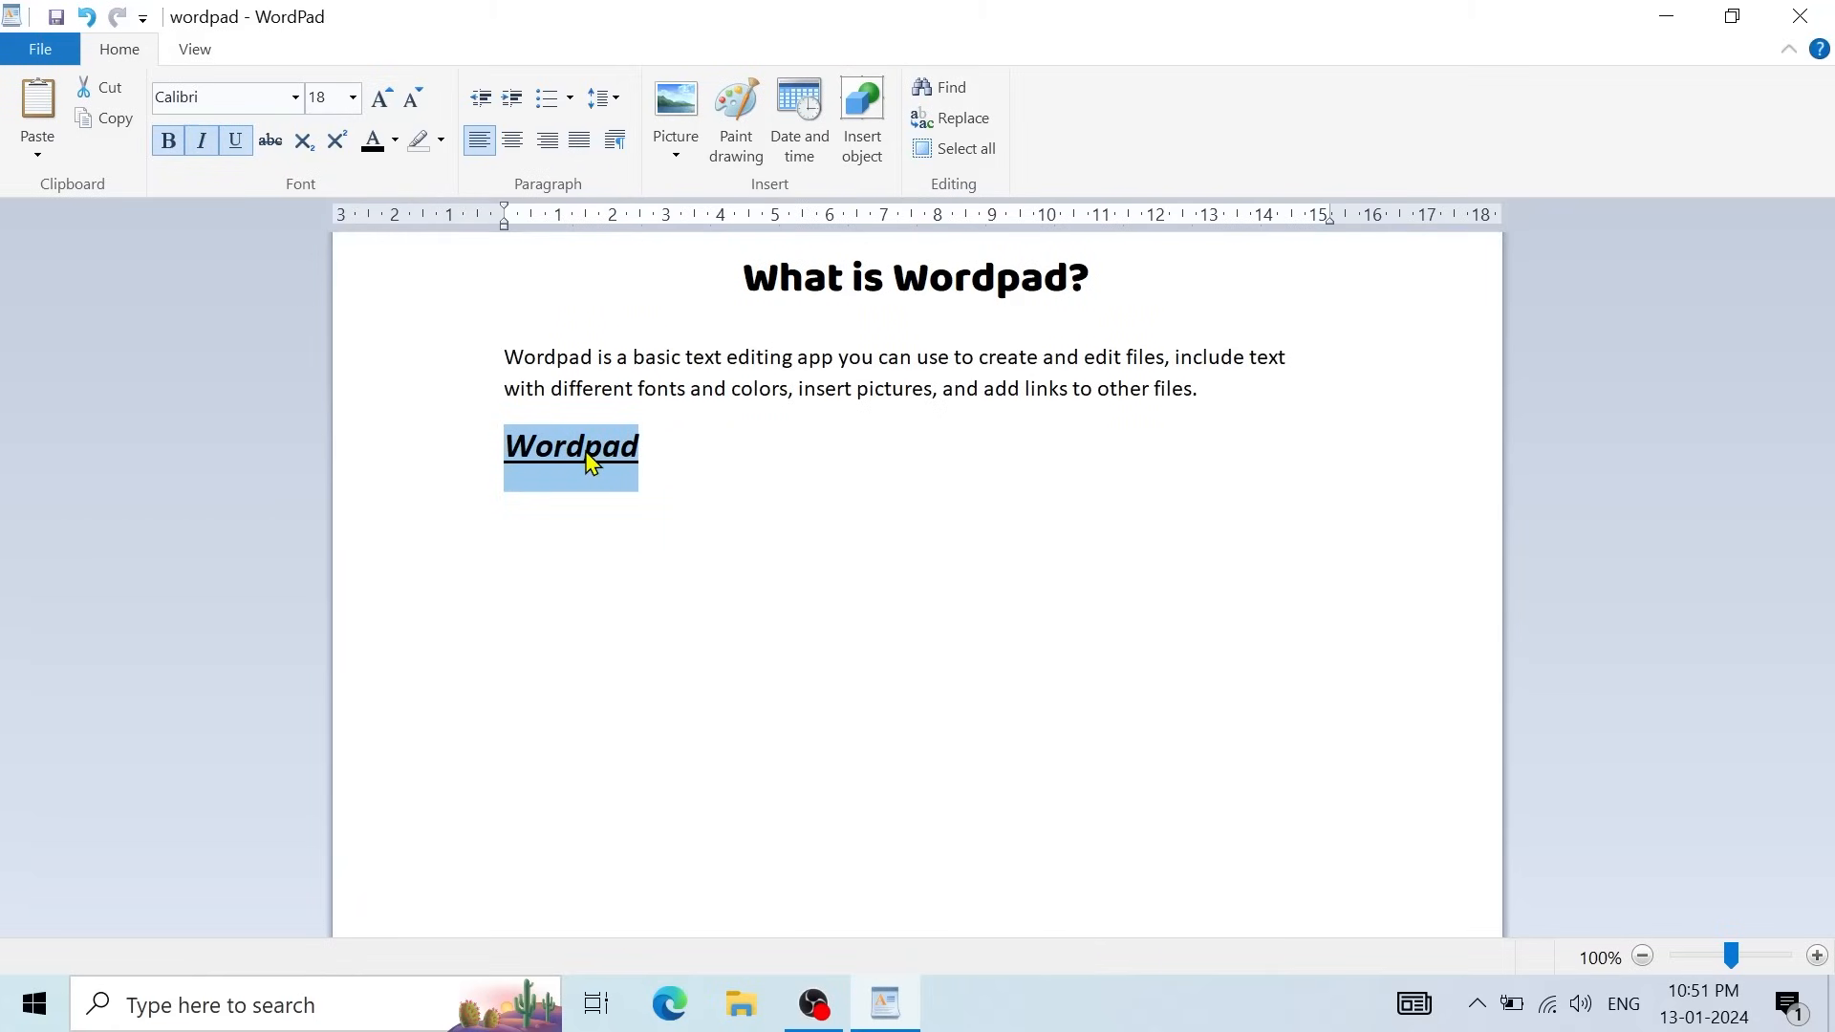
left_click(272, 143)
left_click(658, 453)
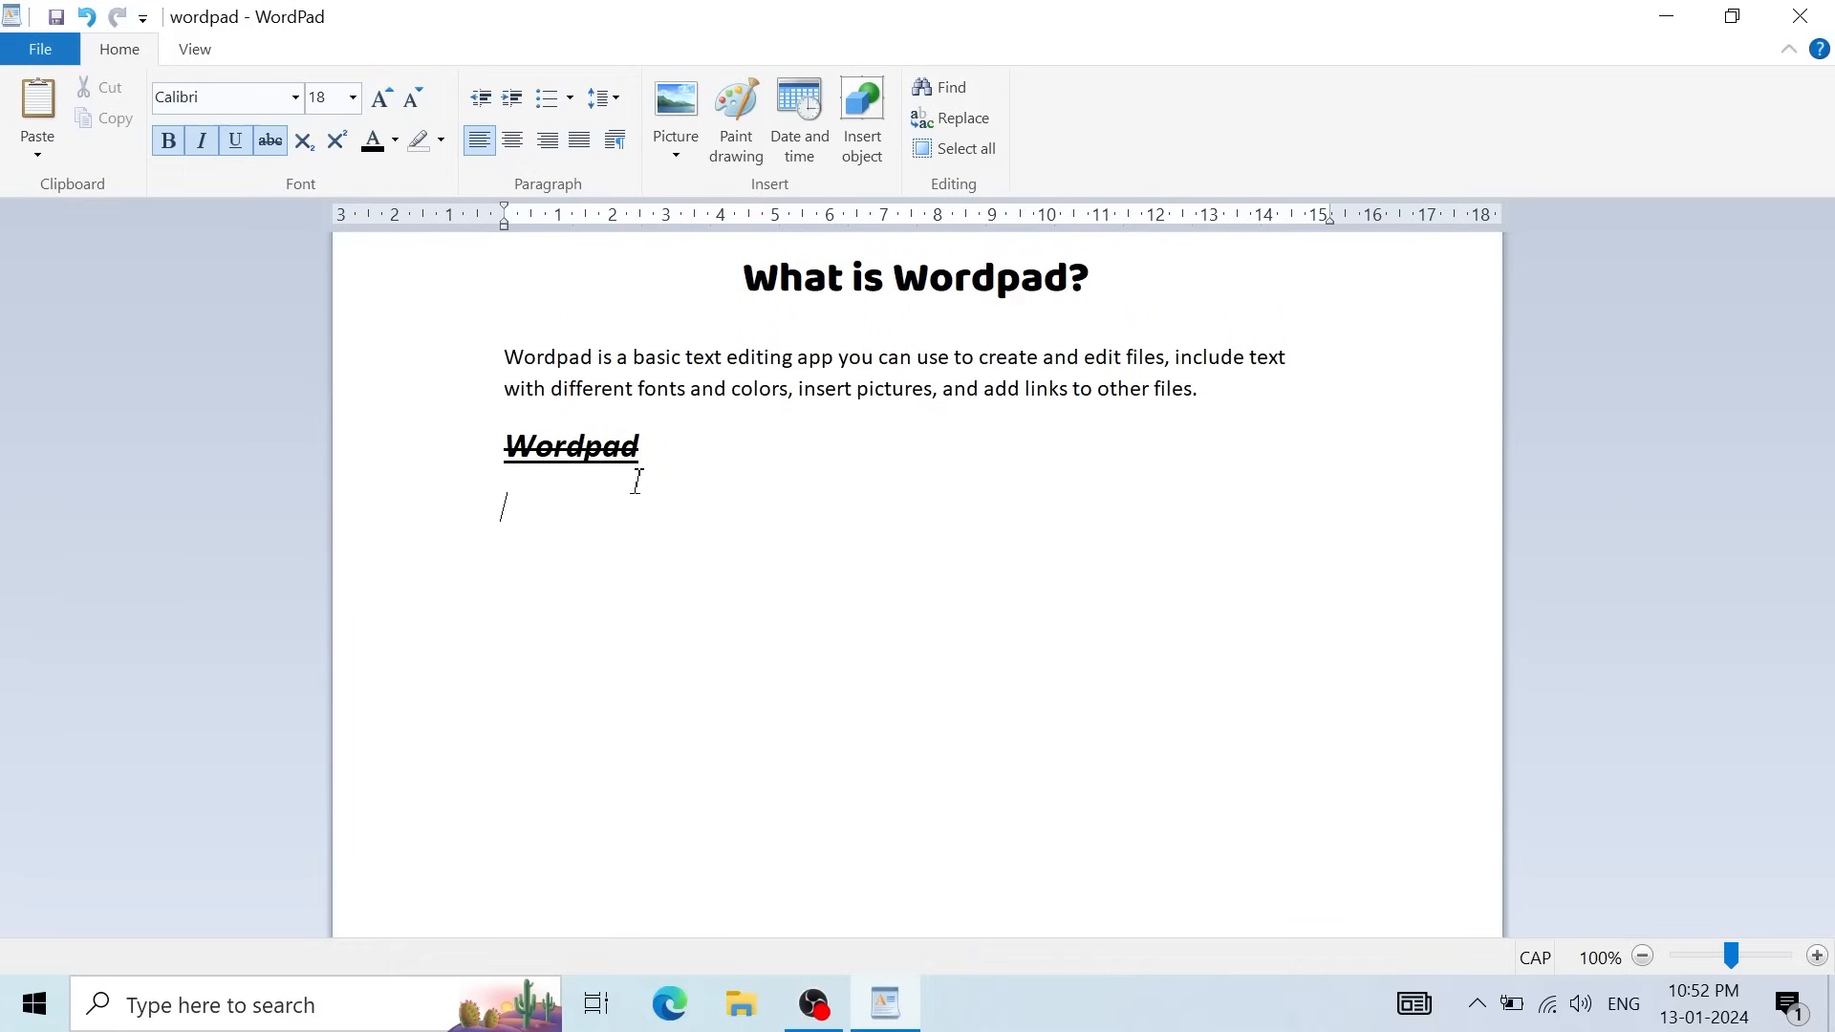
type("H20")
key("BackSpace")
key("BackSpace")
key("BackSpace")
Step: Turn off bold, italic, underline and strikethrough on the new line below "Wordpad" and enter "H20"
left_click(168, 141)
left_click(201, 142)
left_click(235, 141)
left_click(270, 142)
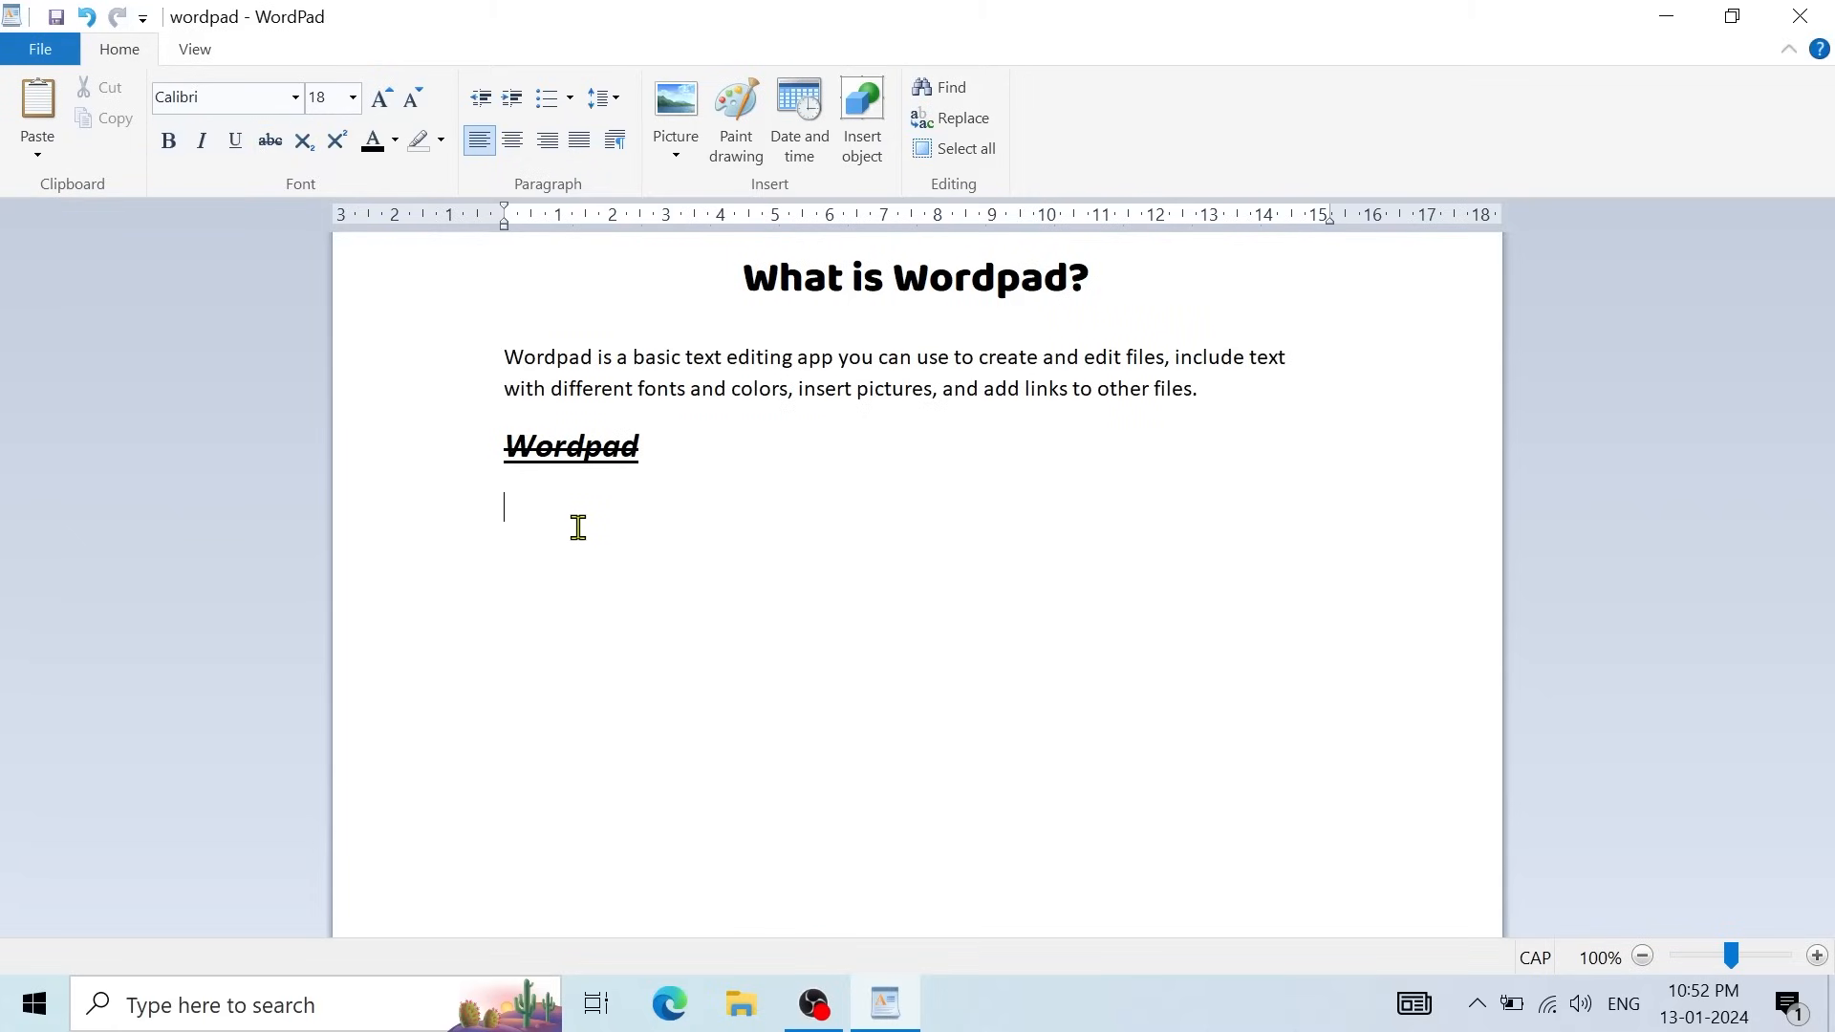
type("H20")
Step: Format the 2 in "H20" as subscript
left_click_drag(526, 516, 541, 536)
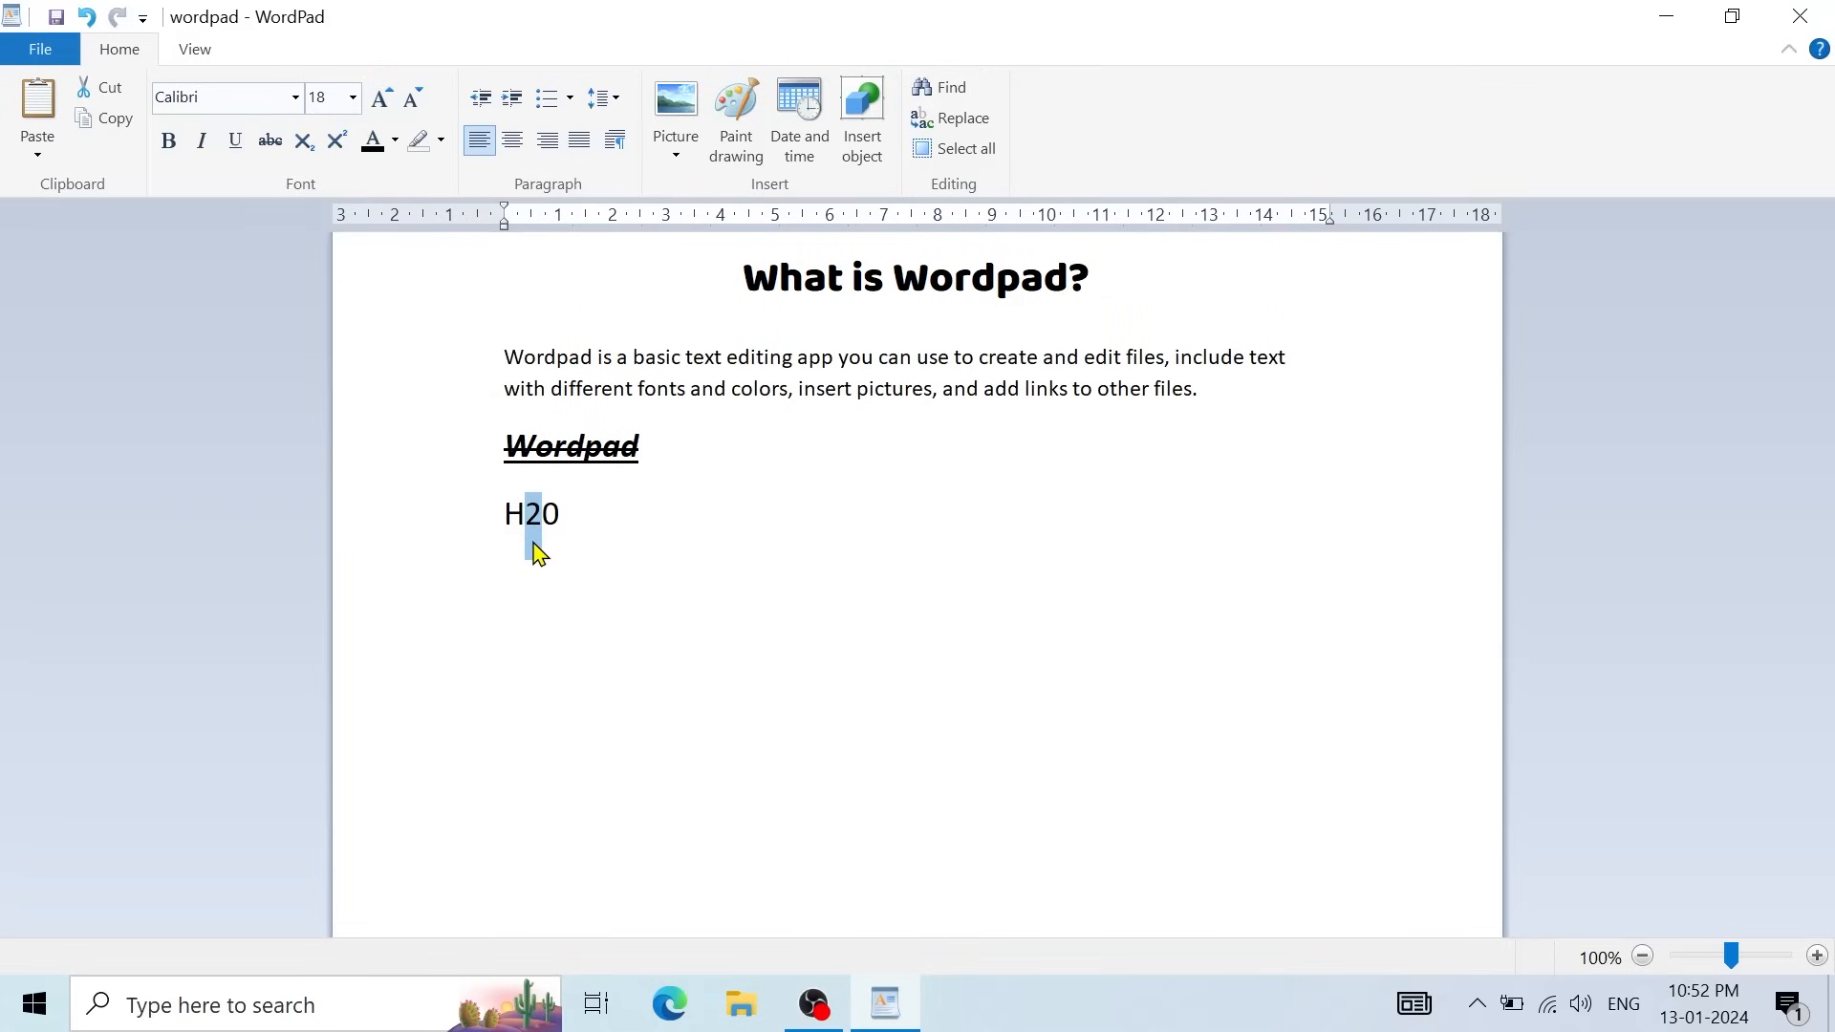
left_click_drag(543, 519, 526, 513)
left_click(305, 144)
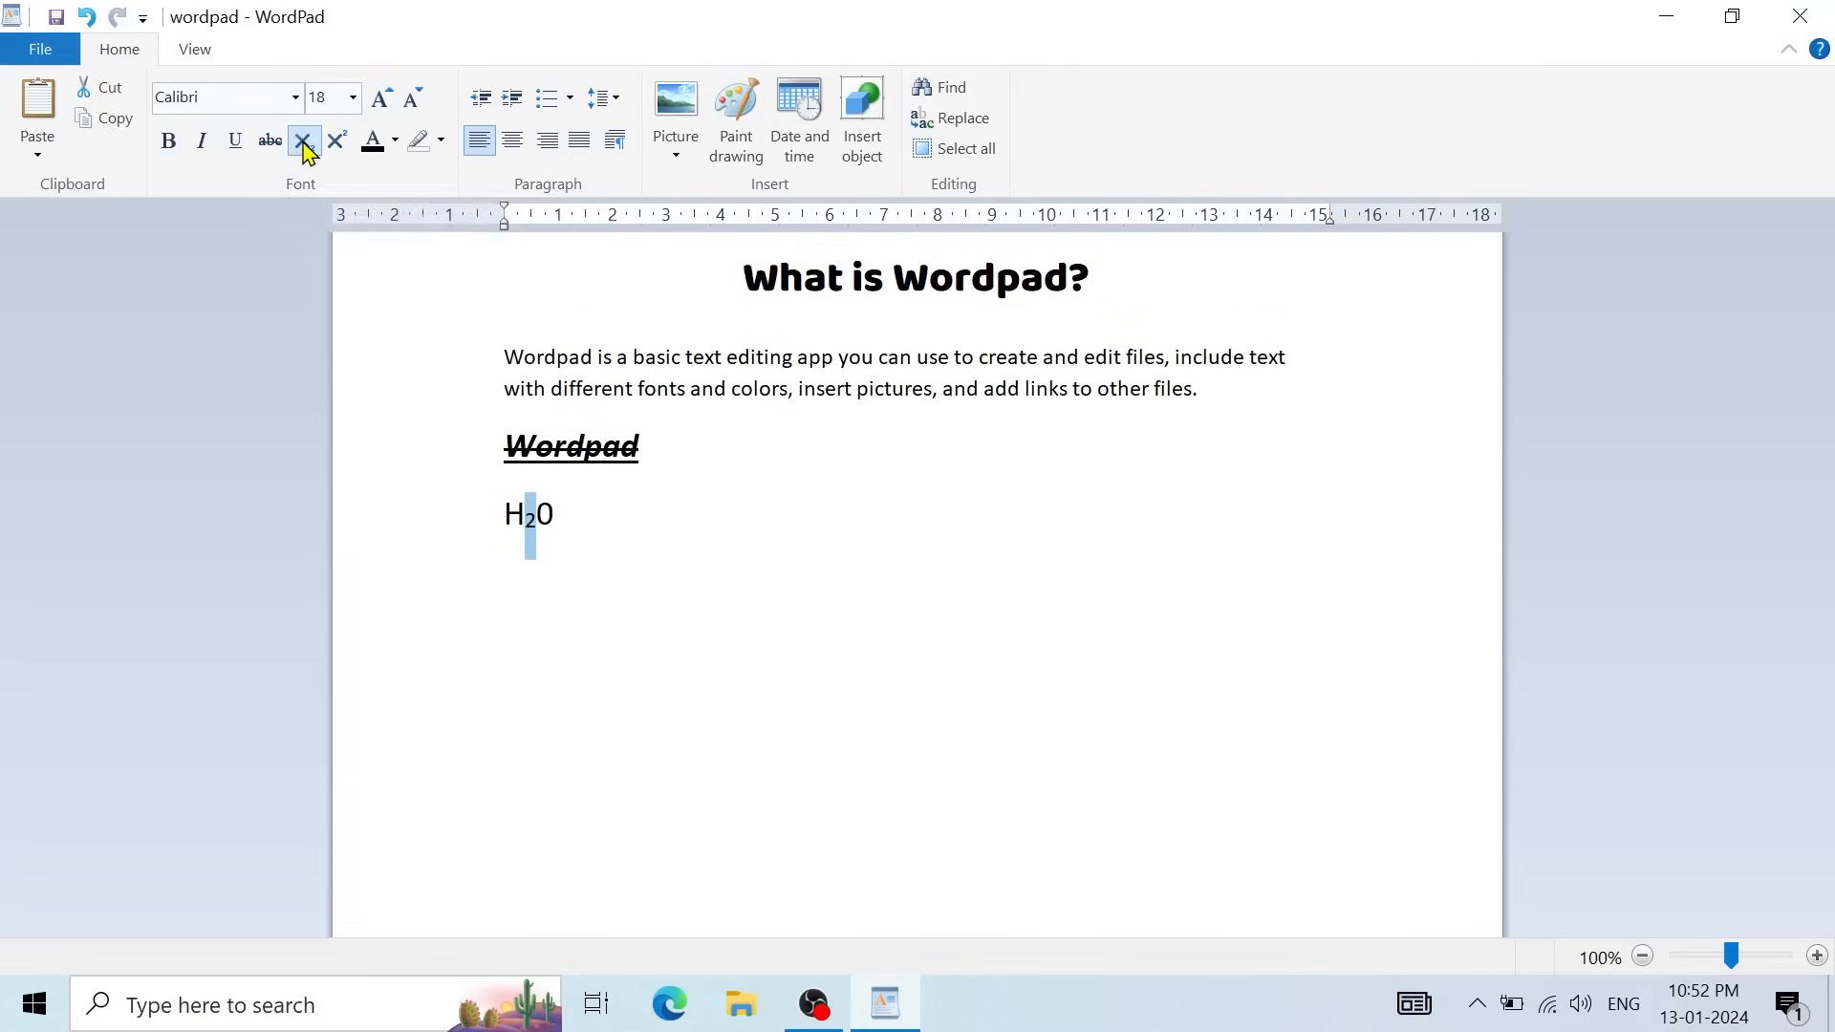
left_click(526, 530)
Step: Add the line "(a+b)2" below "H20" and format its 2 as superscript
left_click(580, 513)
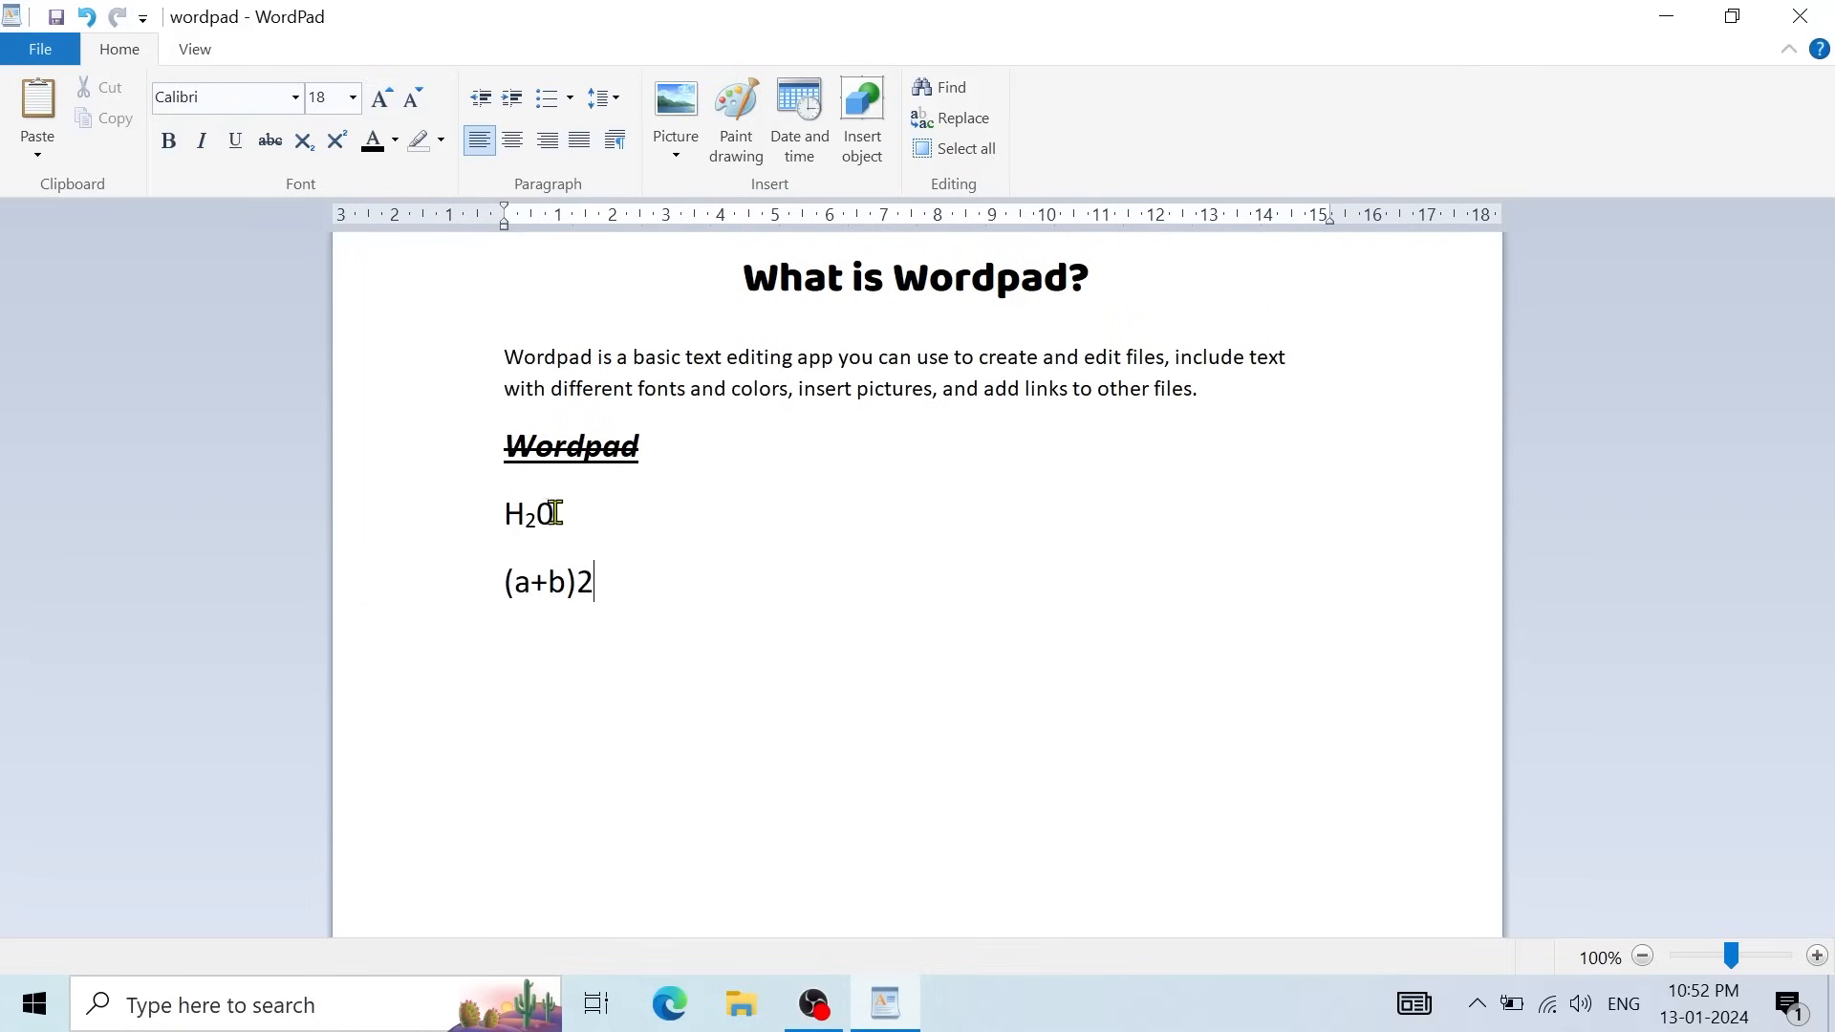
left_click_drag(576, 581, 590, 585)
left_click(337, 141)
left_click(627, 586)
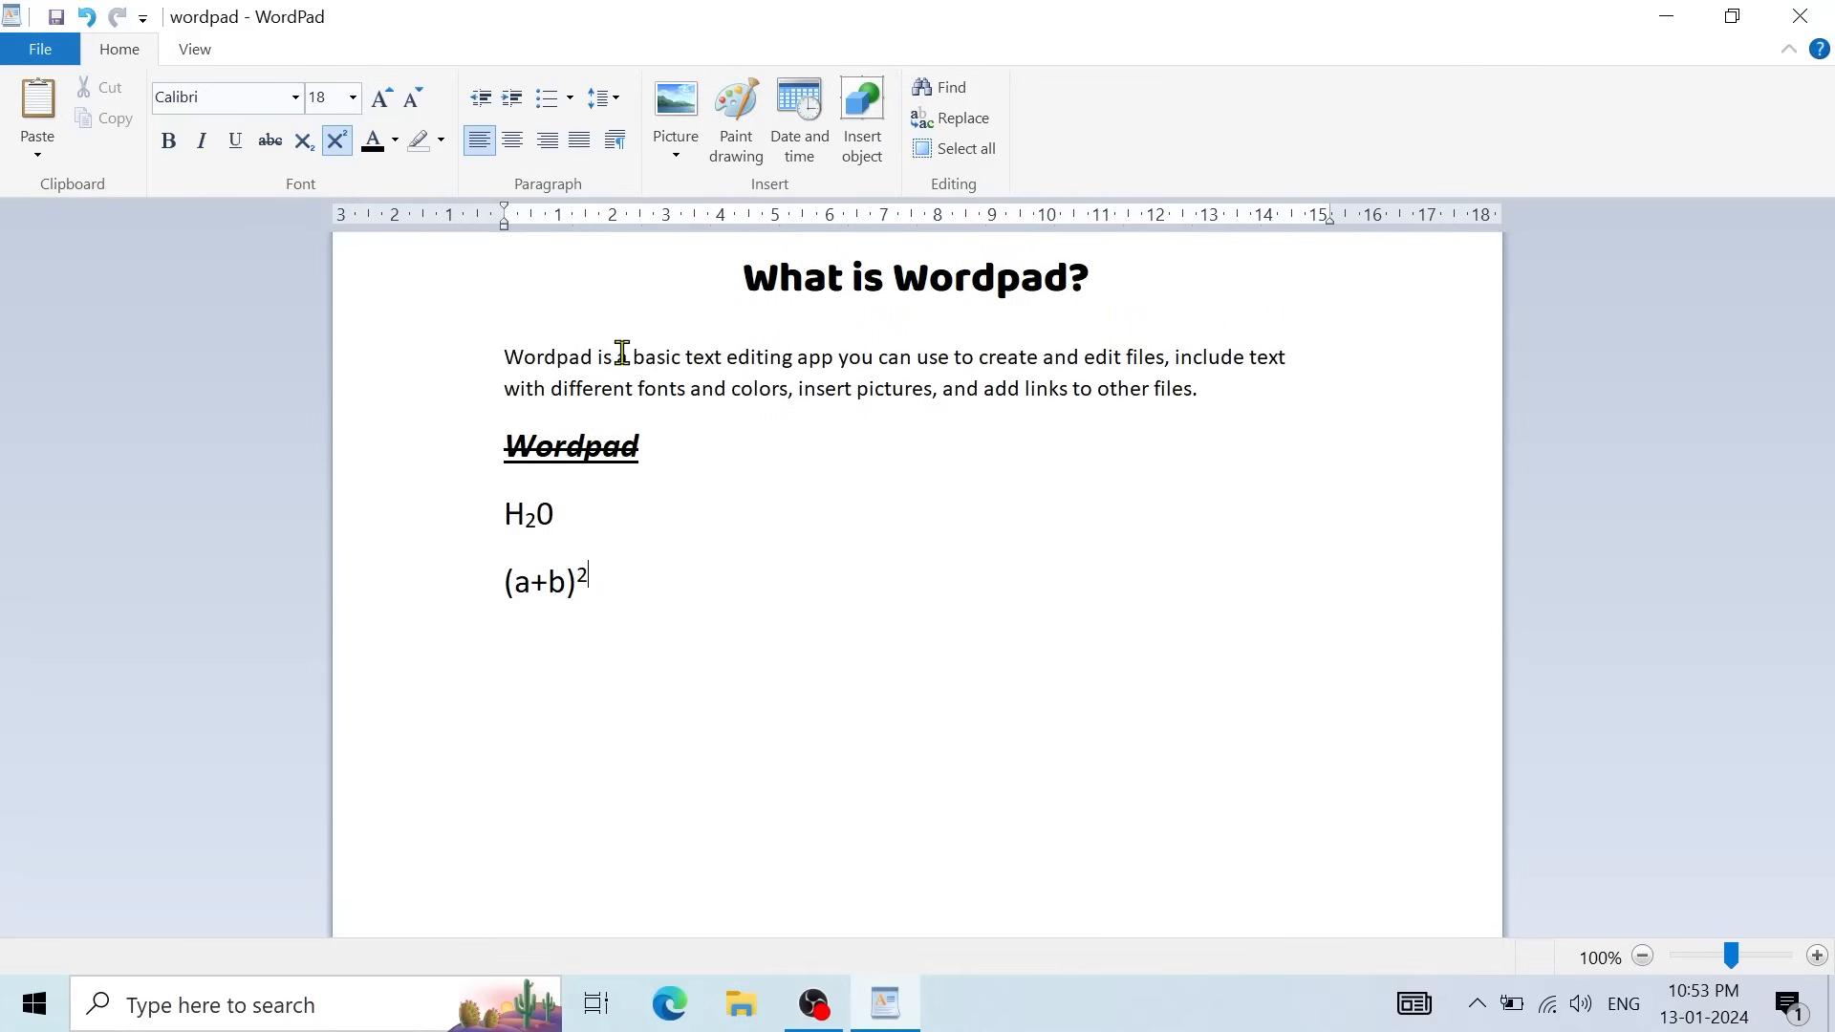
Step: Change the font color of the title "What is Wordpad?" to yellow
left_click(749, 269)
left_click_drag(750, 268, 1089, 285)
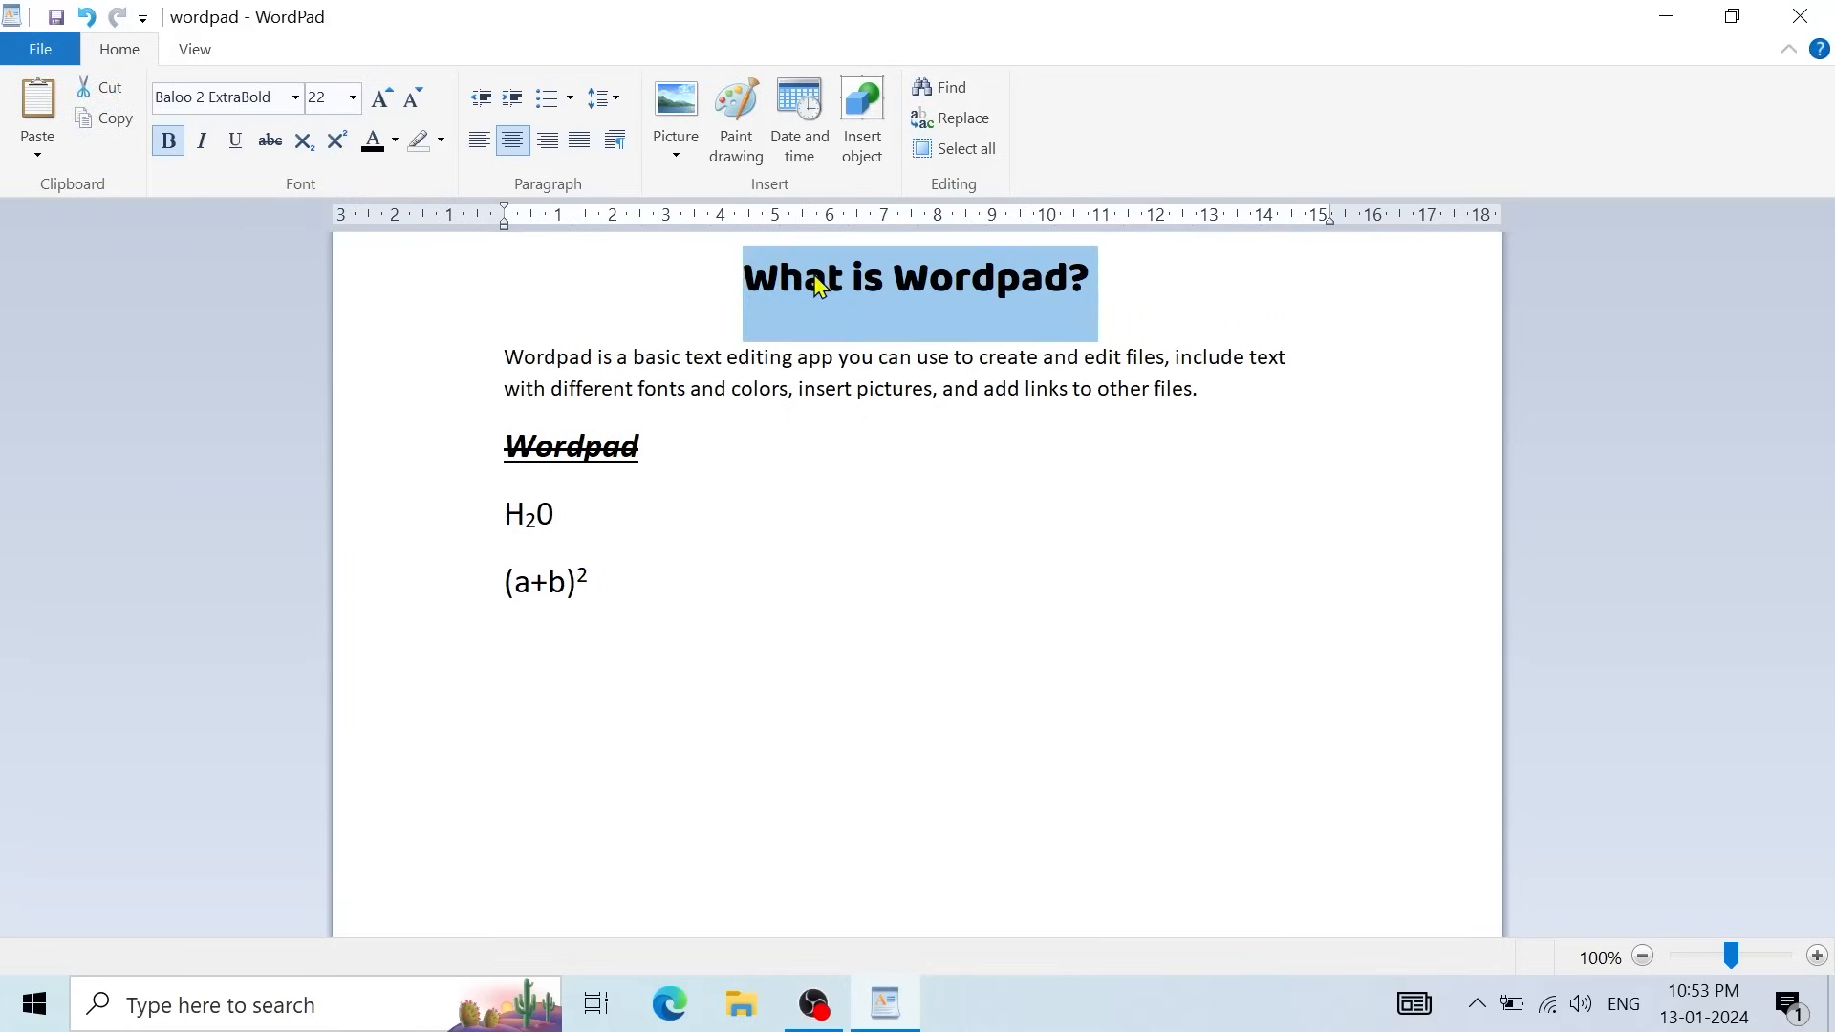
left_click(395, 141)
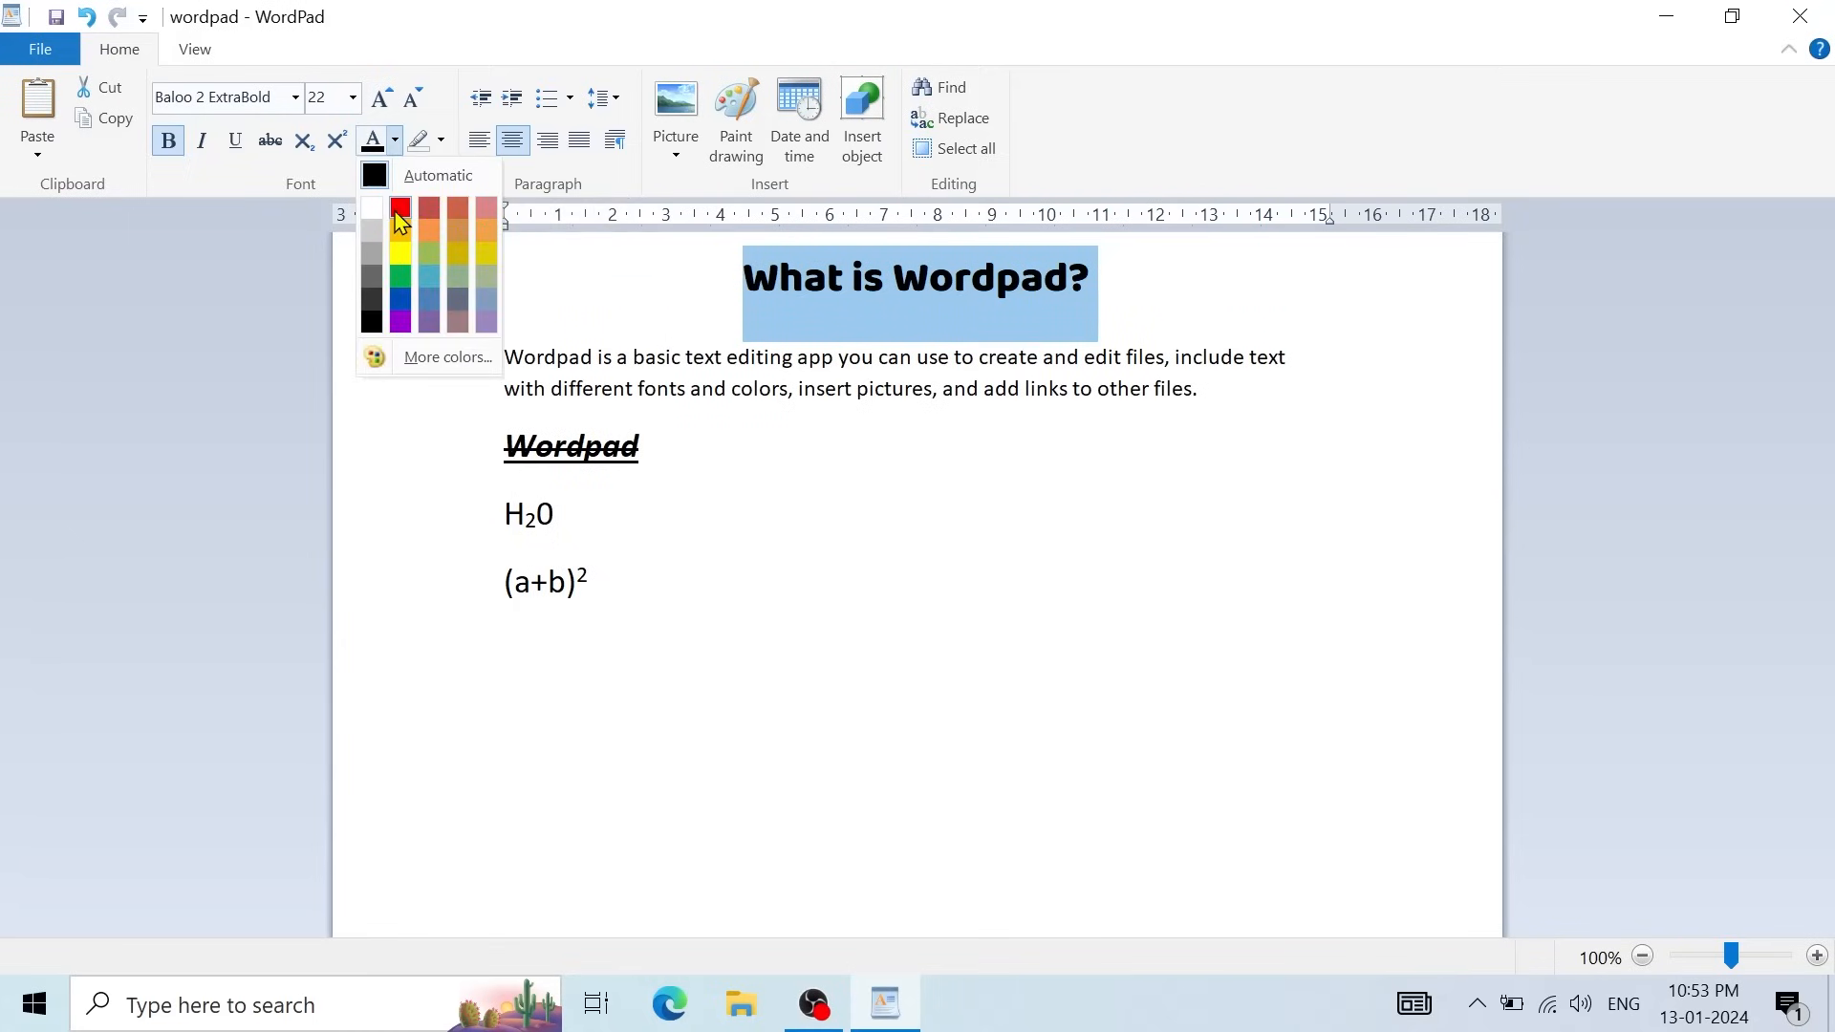
left_click(399, 252)
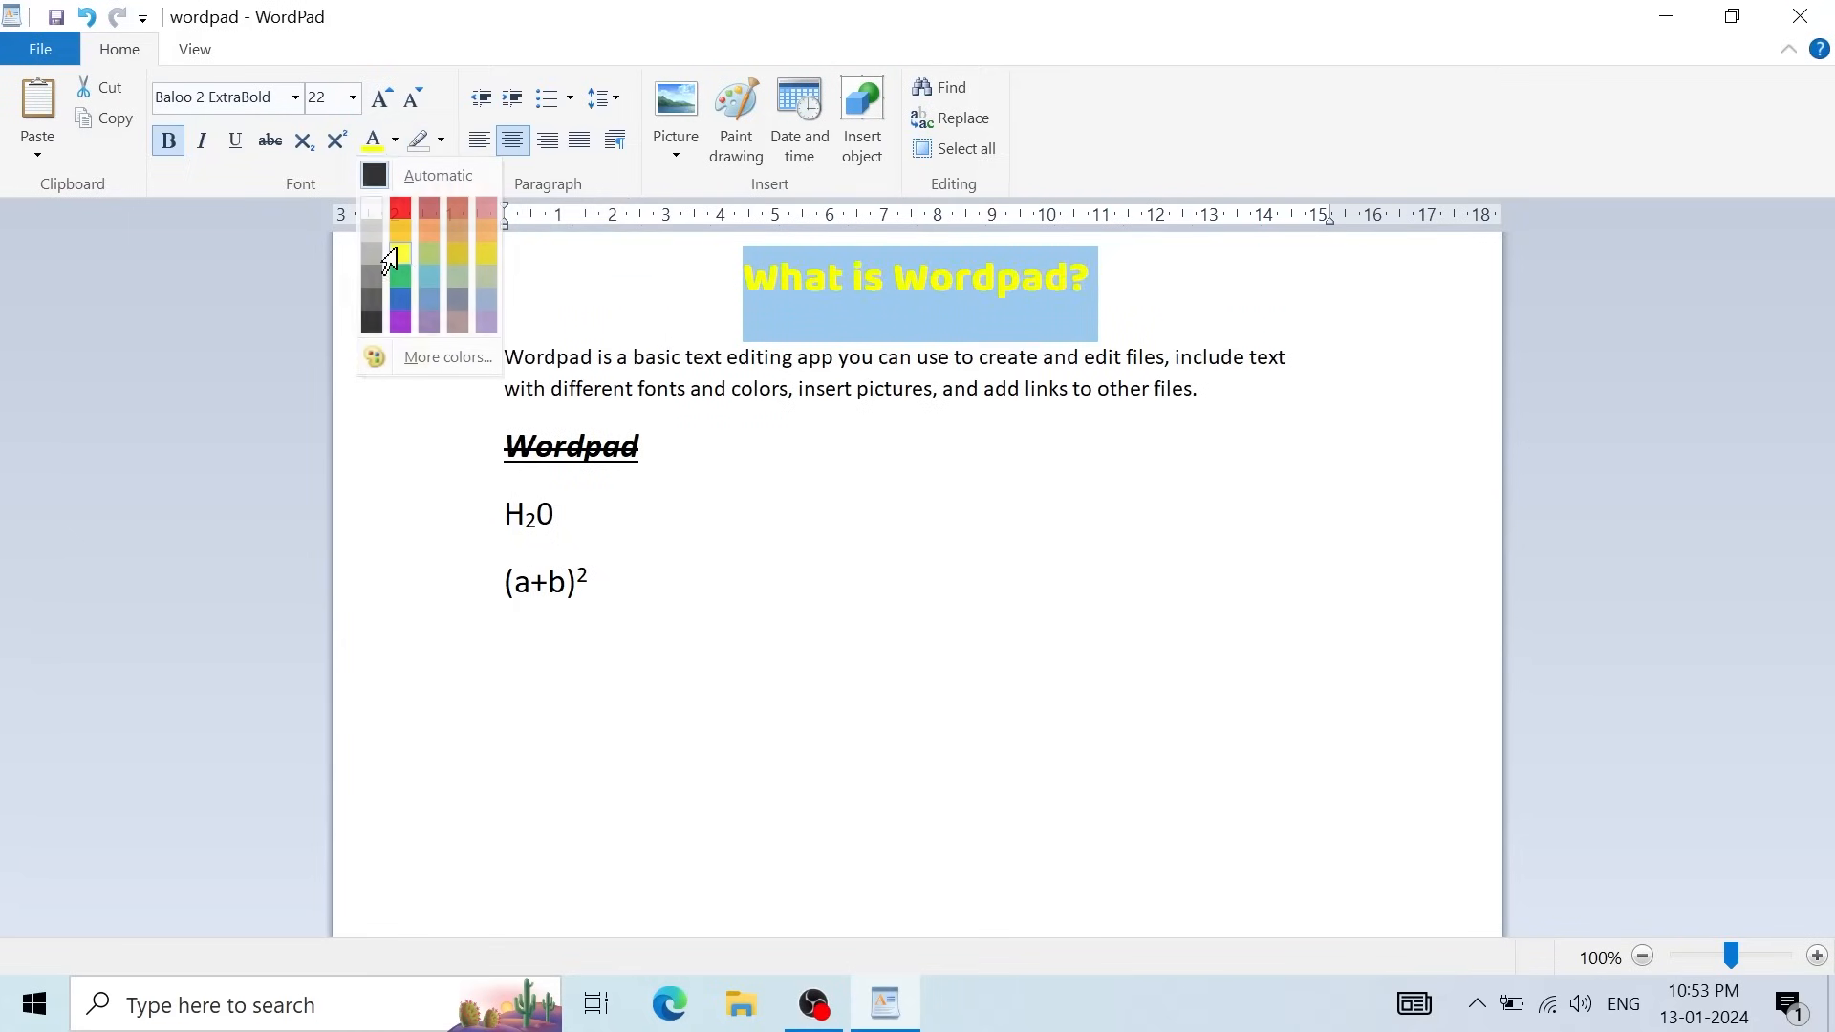
left_click(994, 298)
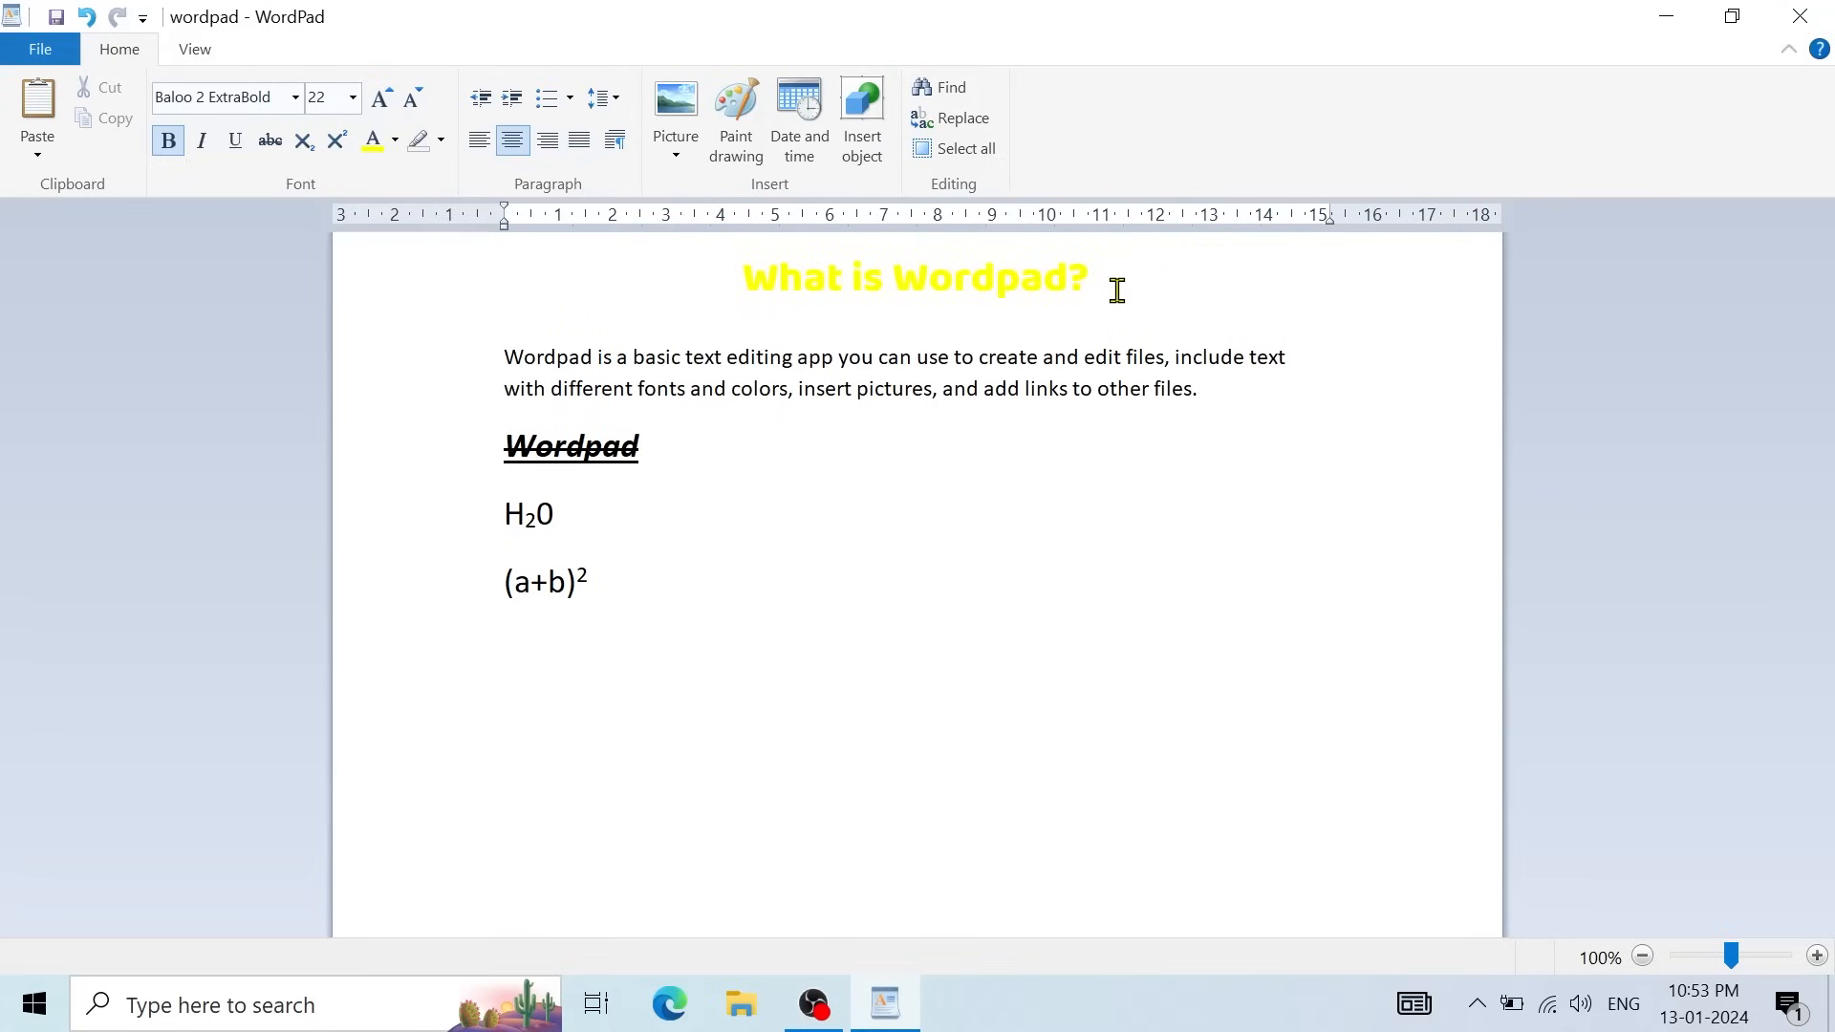
Step: Apply a black text highlight to the title "What is Wordpad?"
left_click_drag(1101, 278, 774, 278)
left_click(442, 141)
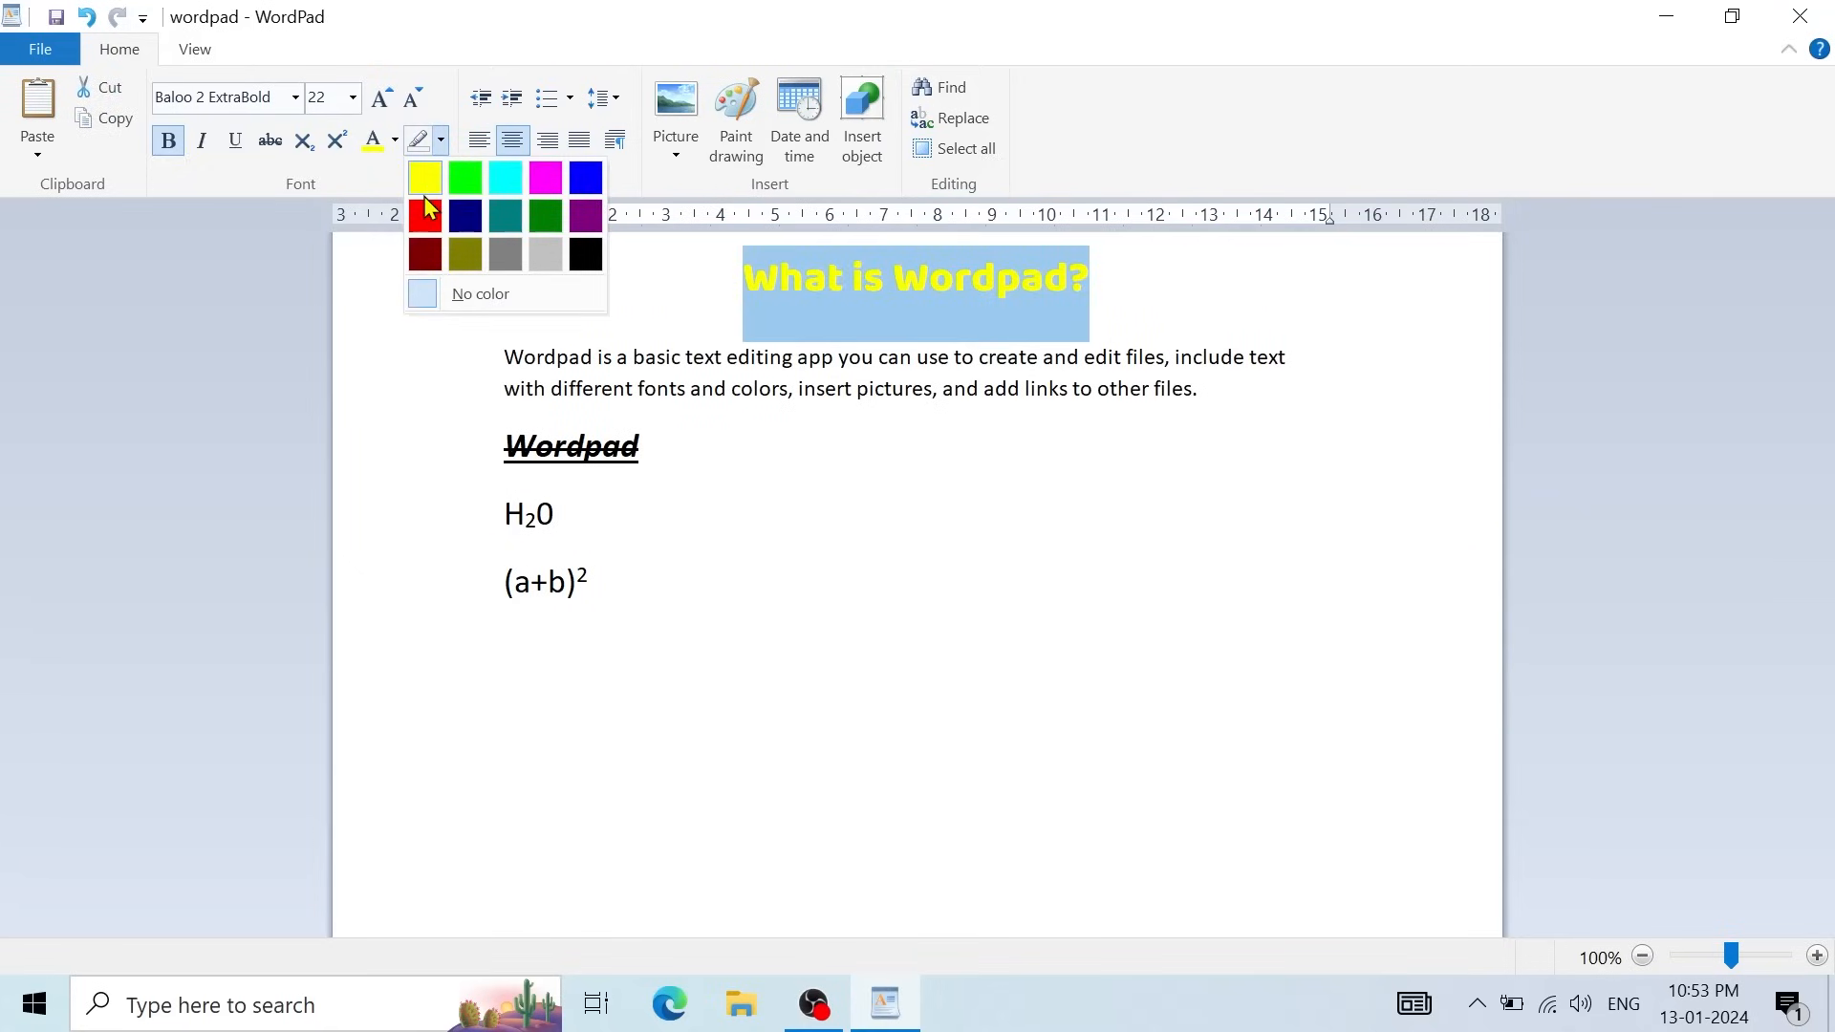
left_click(587, 256)
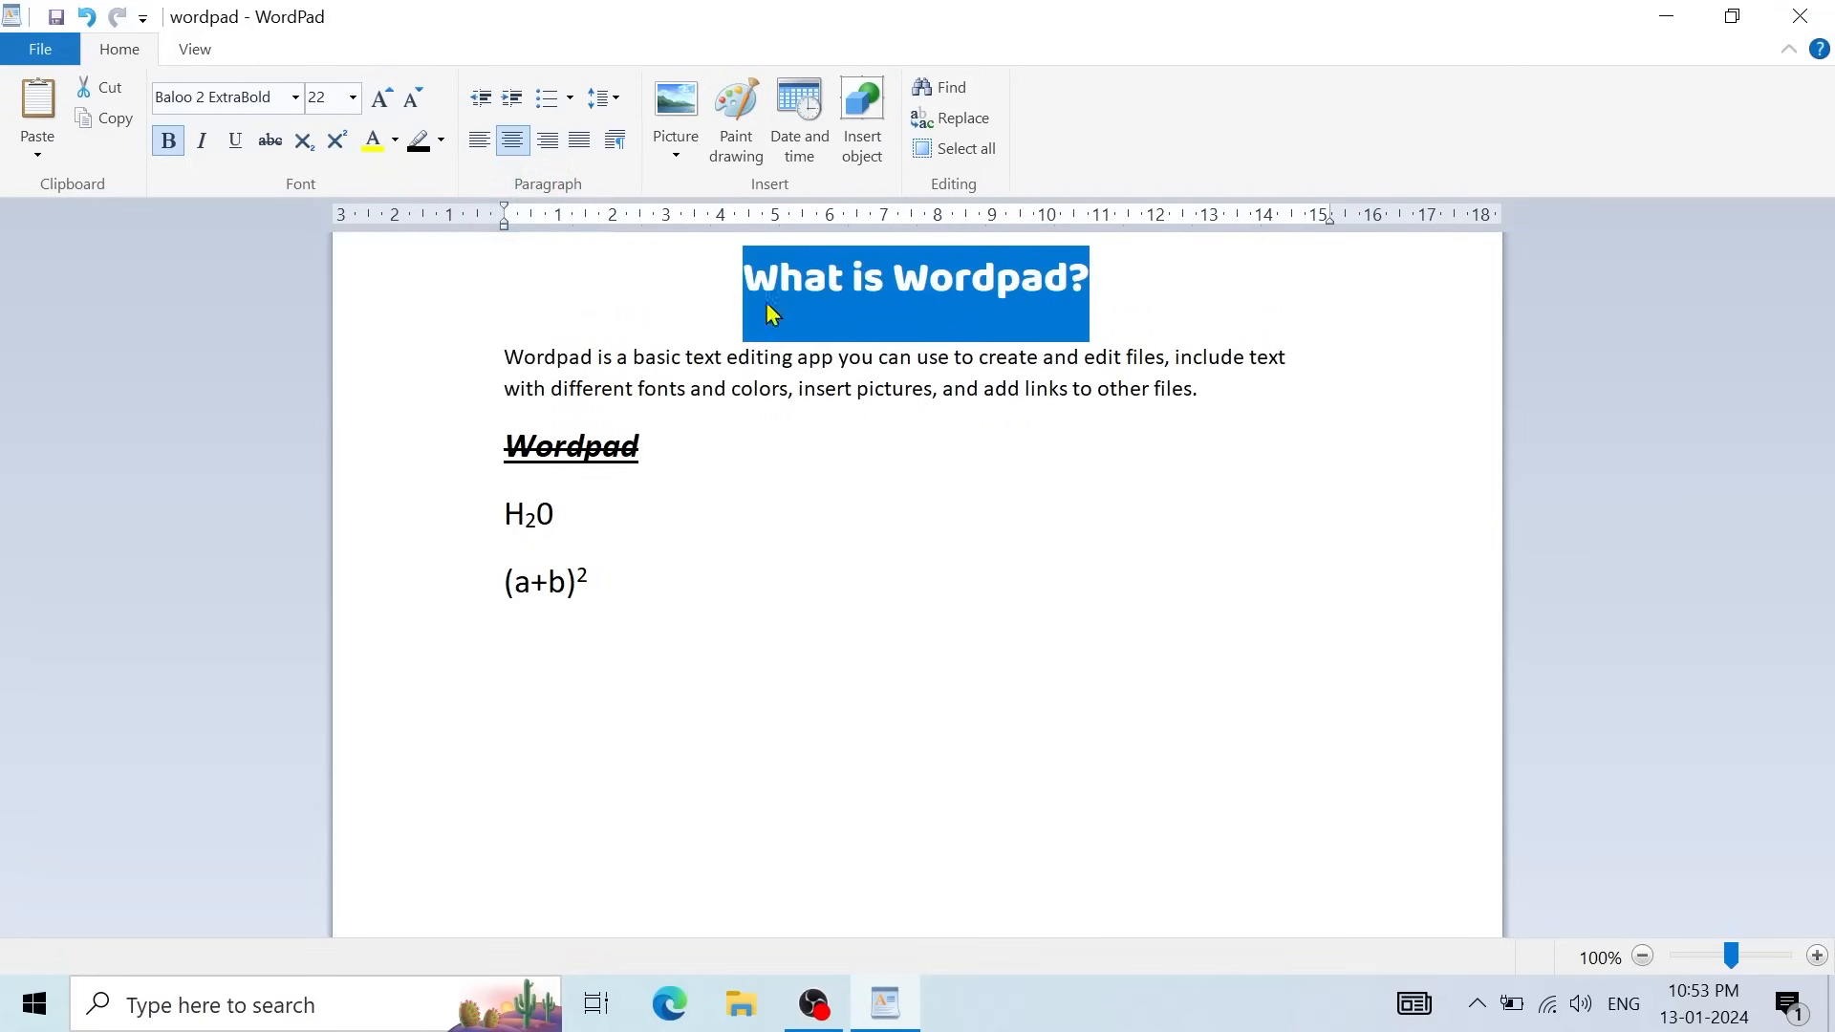
left_click(1117, 291)
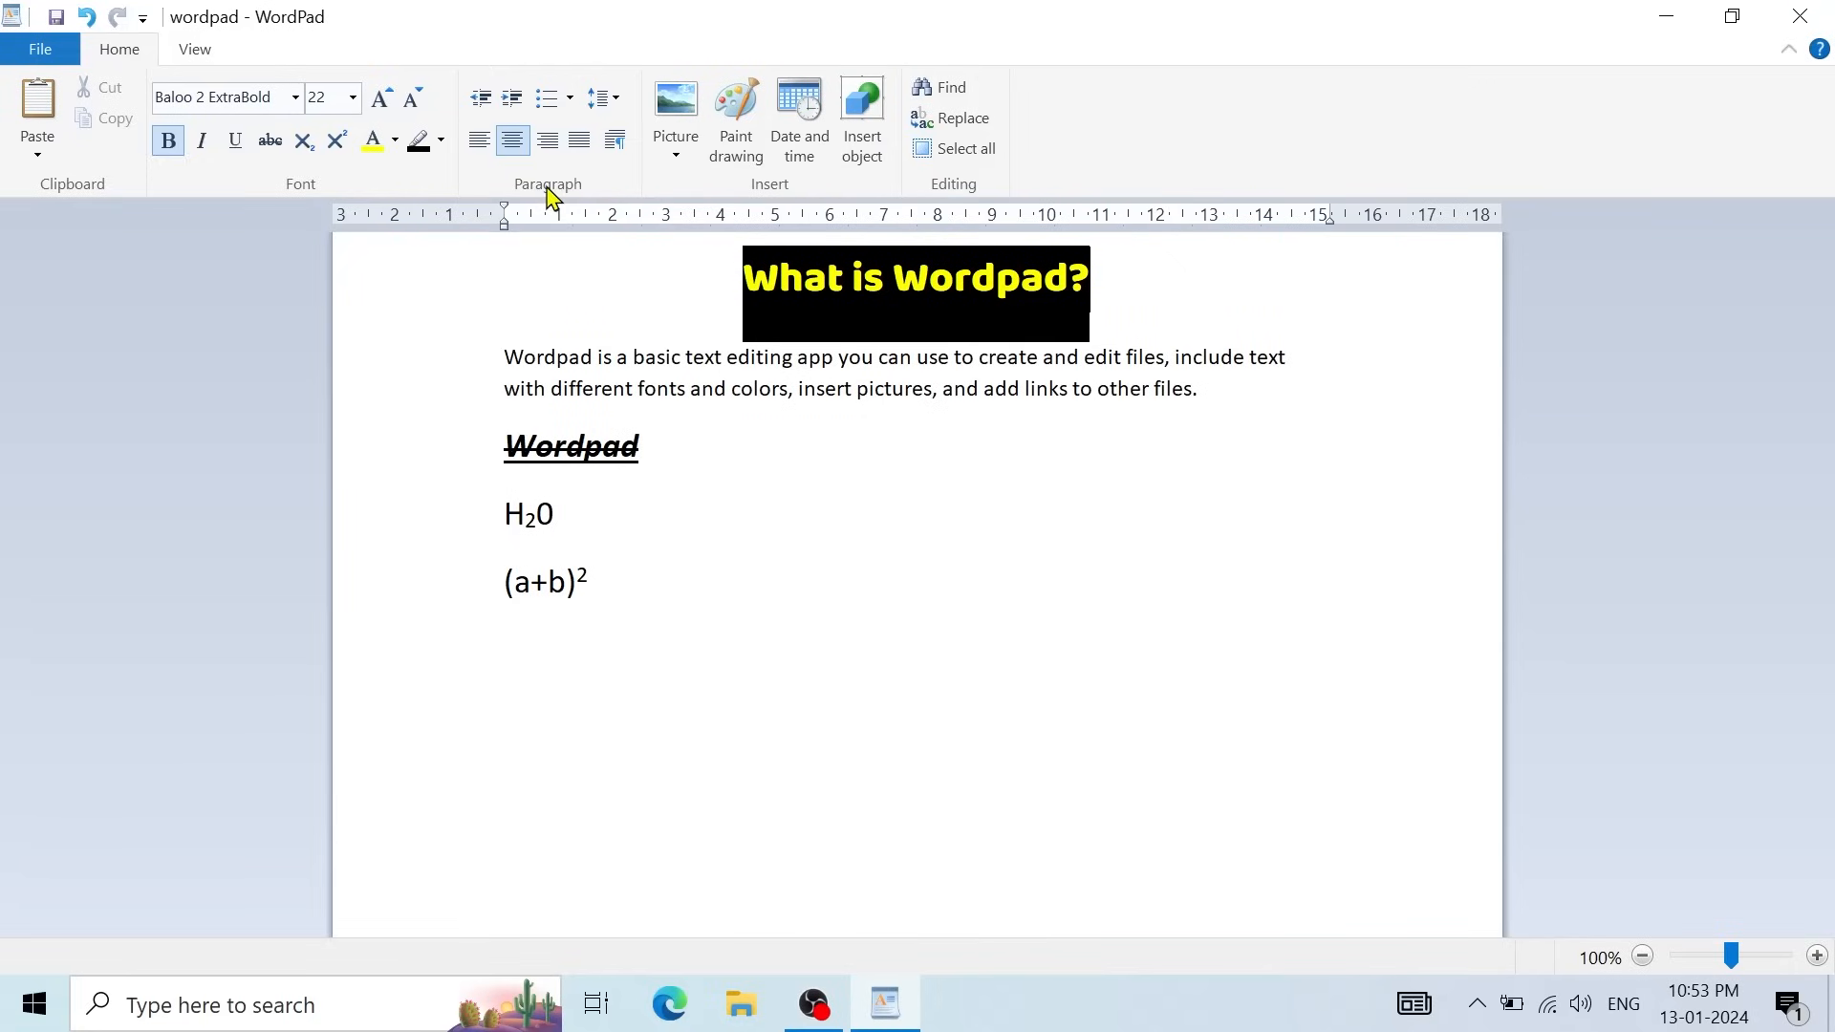
Step: Insert two blank lines between the title and the paragraph
left_click(498, 360)
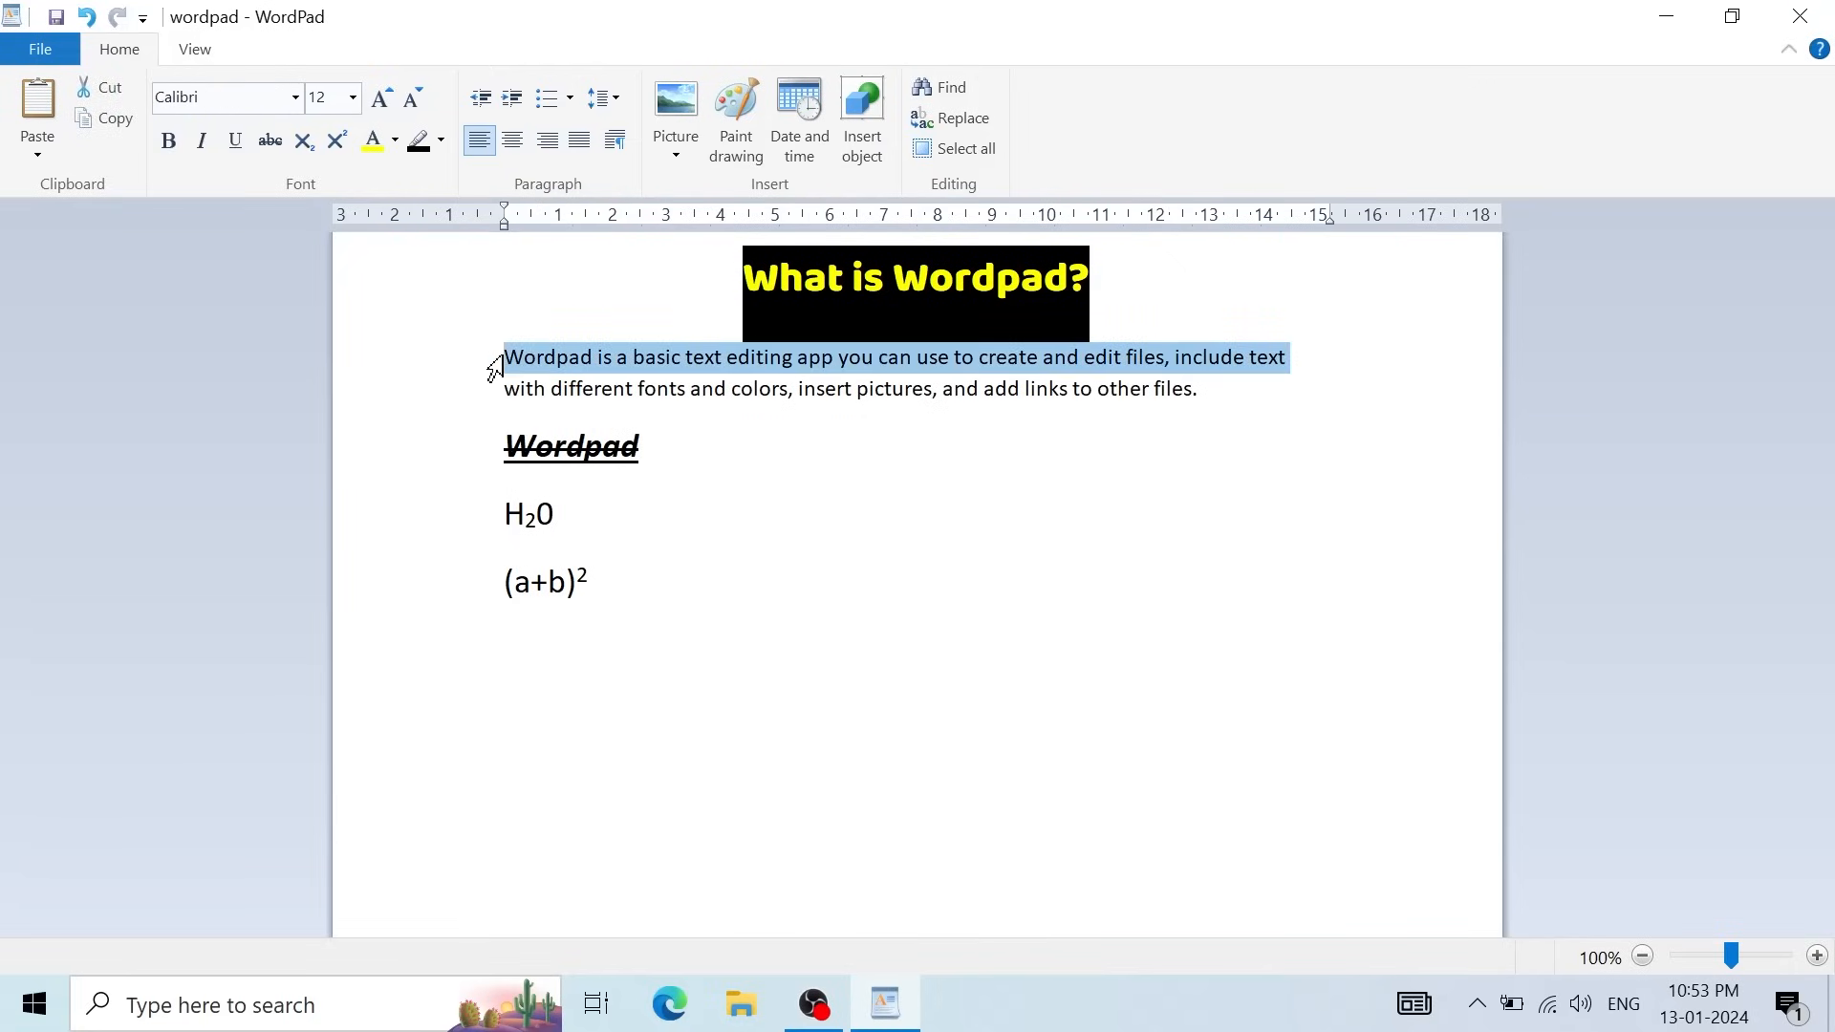
left_click(497, 364)
key("Return")
key("Return")
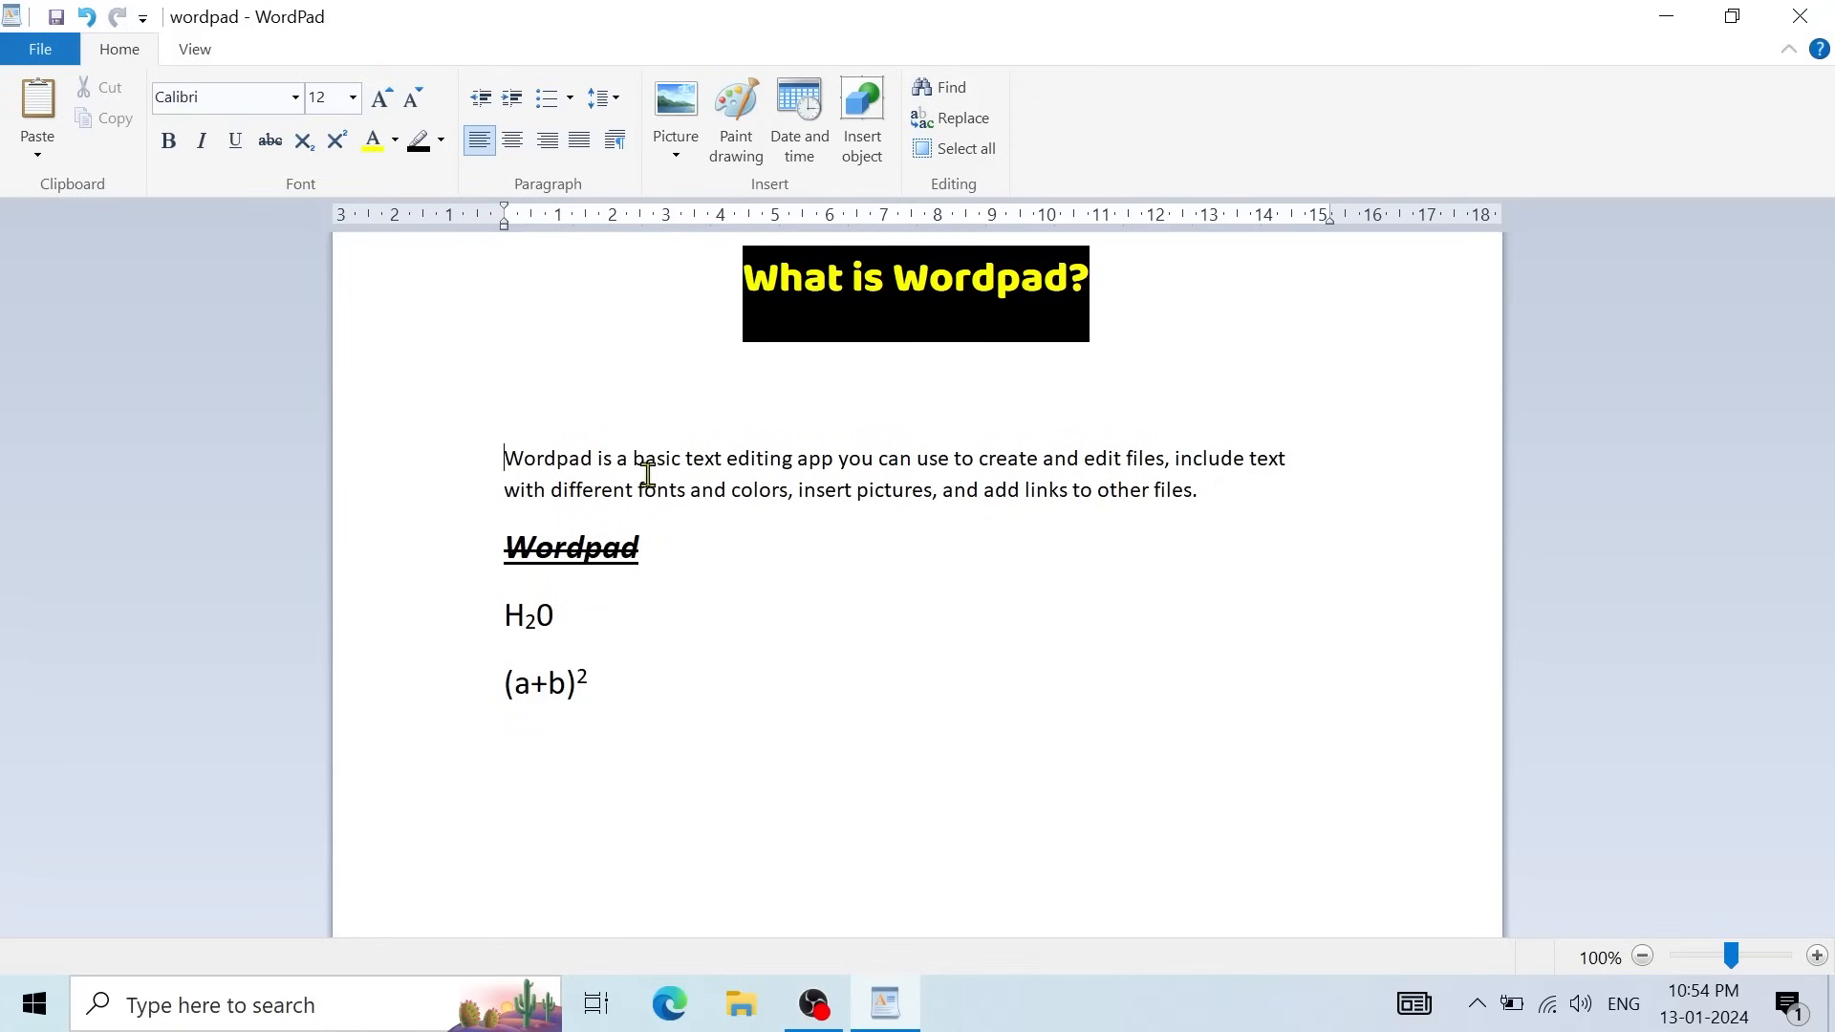
Step: Try center and right alignment on the paragraph below the title and finish with it justified
left_click(512, 141)
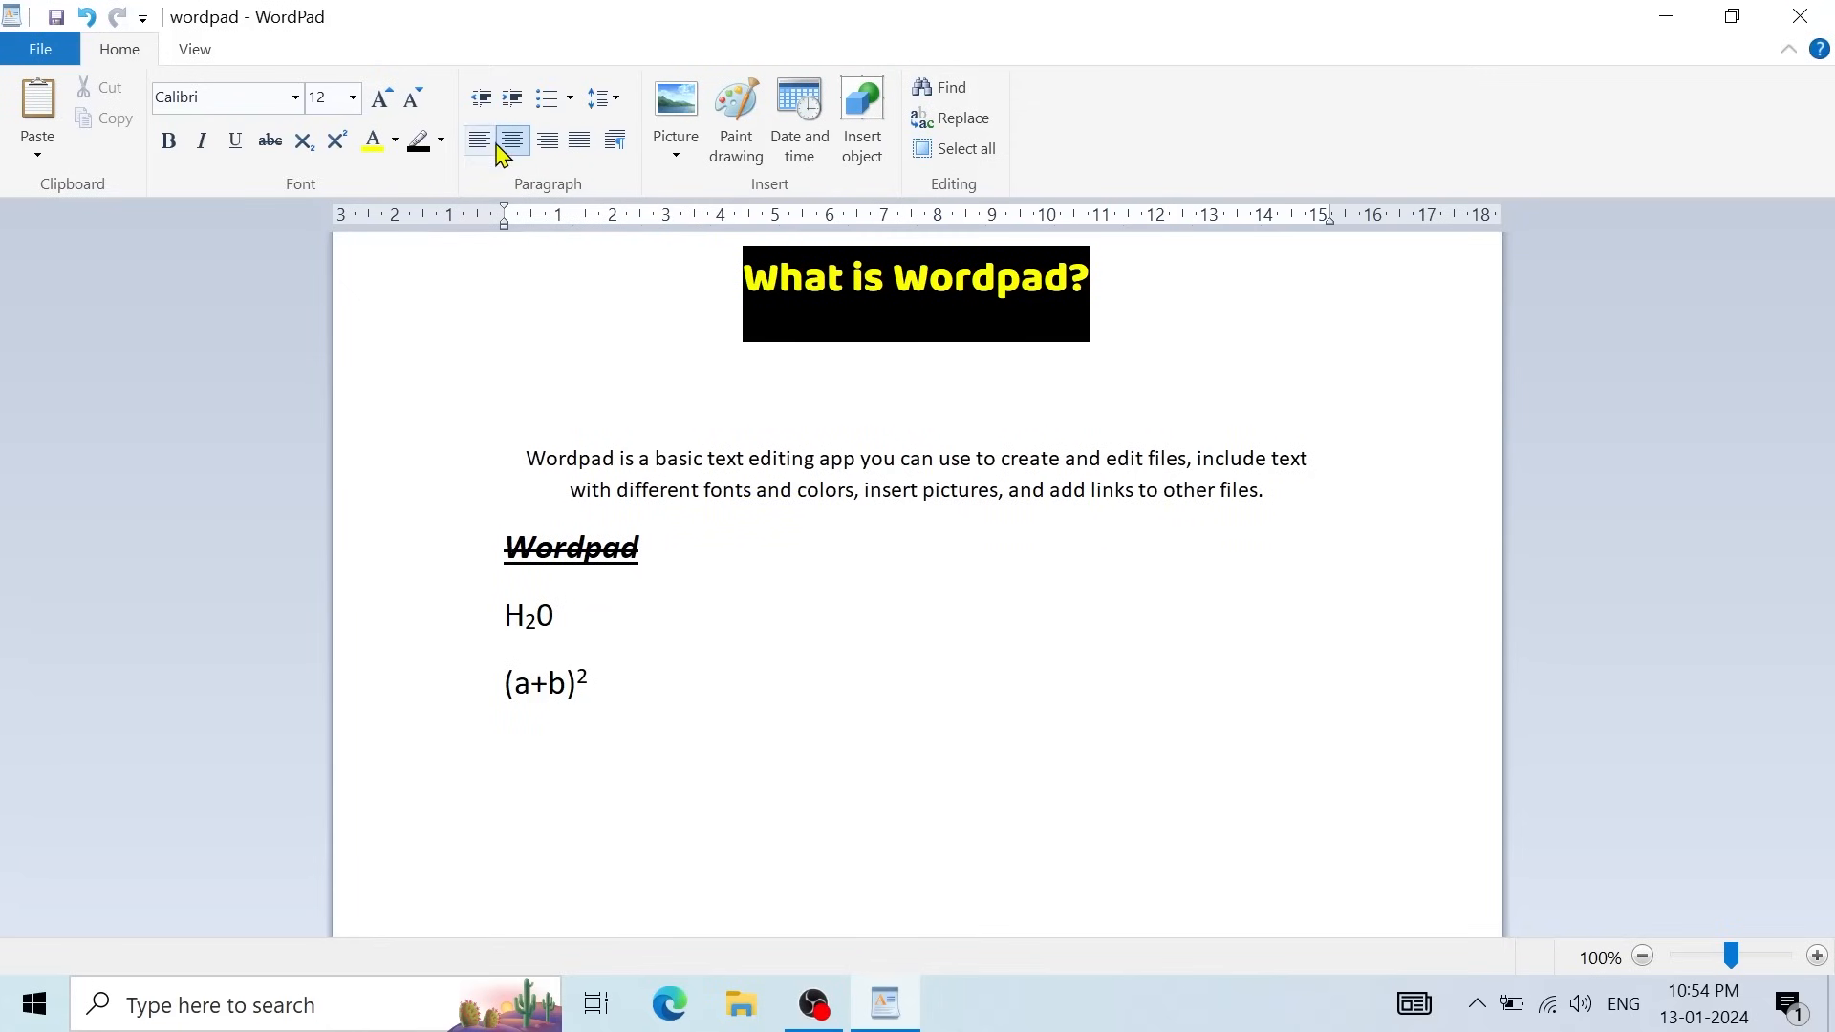
left_click(548, 140)
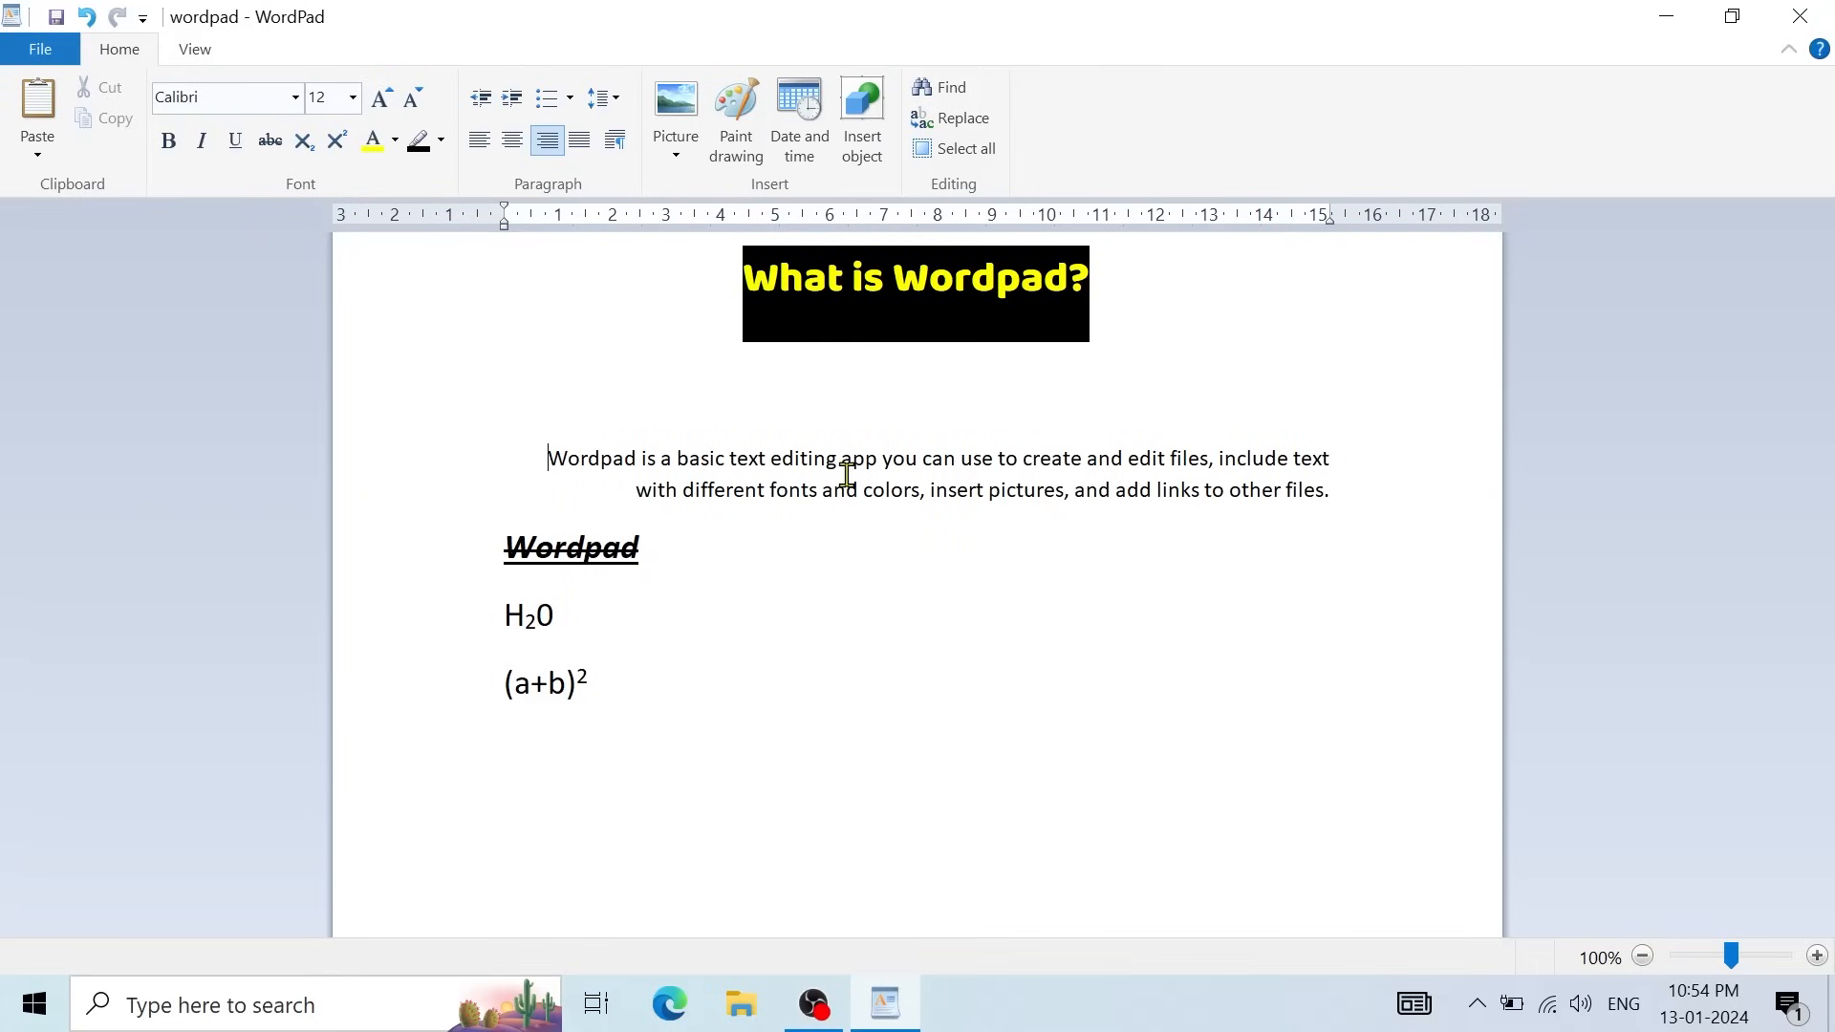
left_click(583, 149)
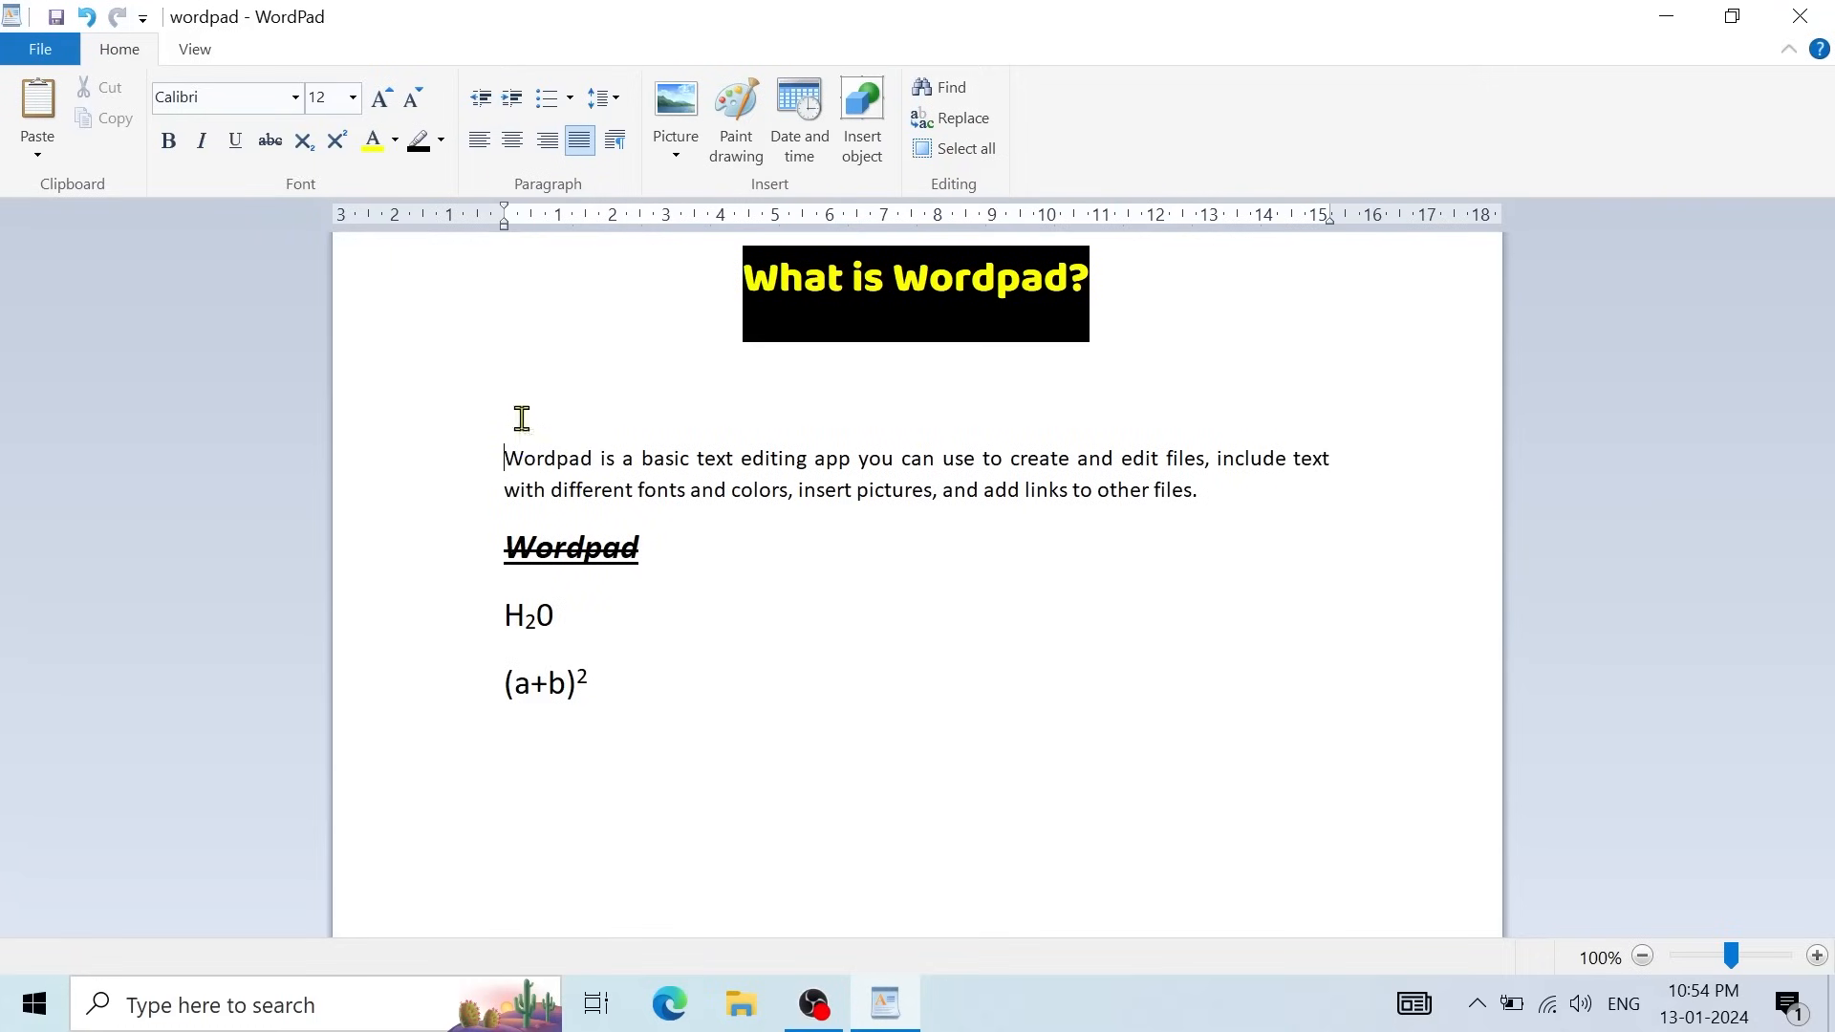
Step: Increase the paragraph's indent by two levels and decrease it again by two levels
left_click(513, 100)
left_click(512, 105)
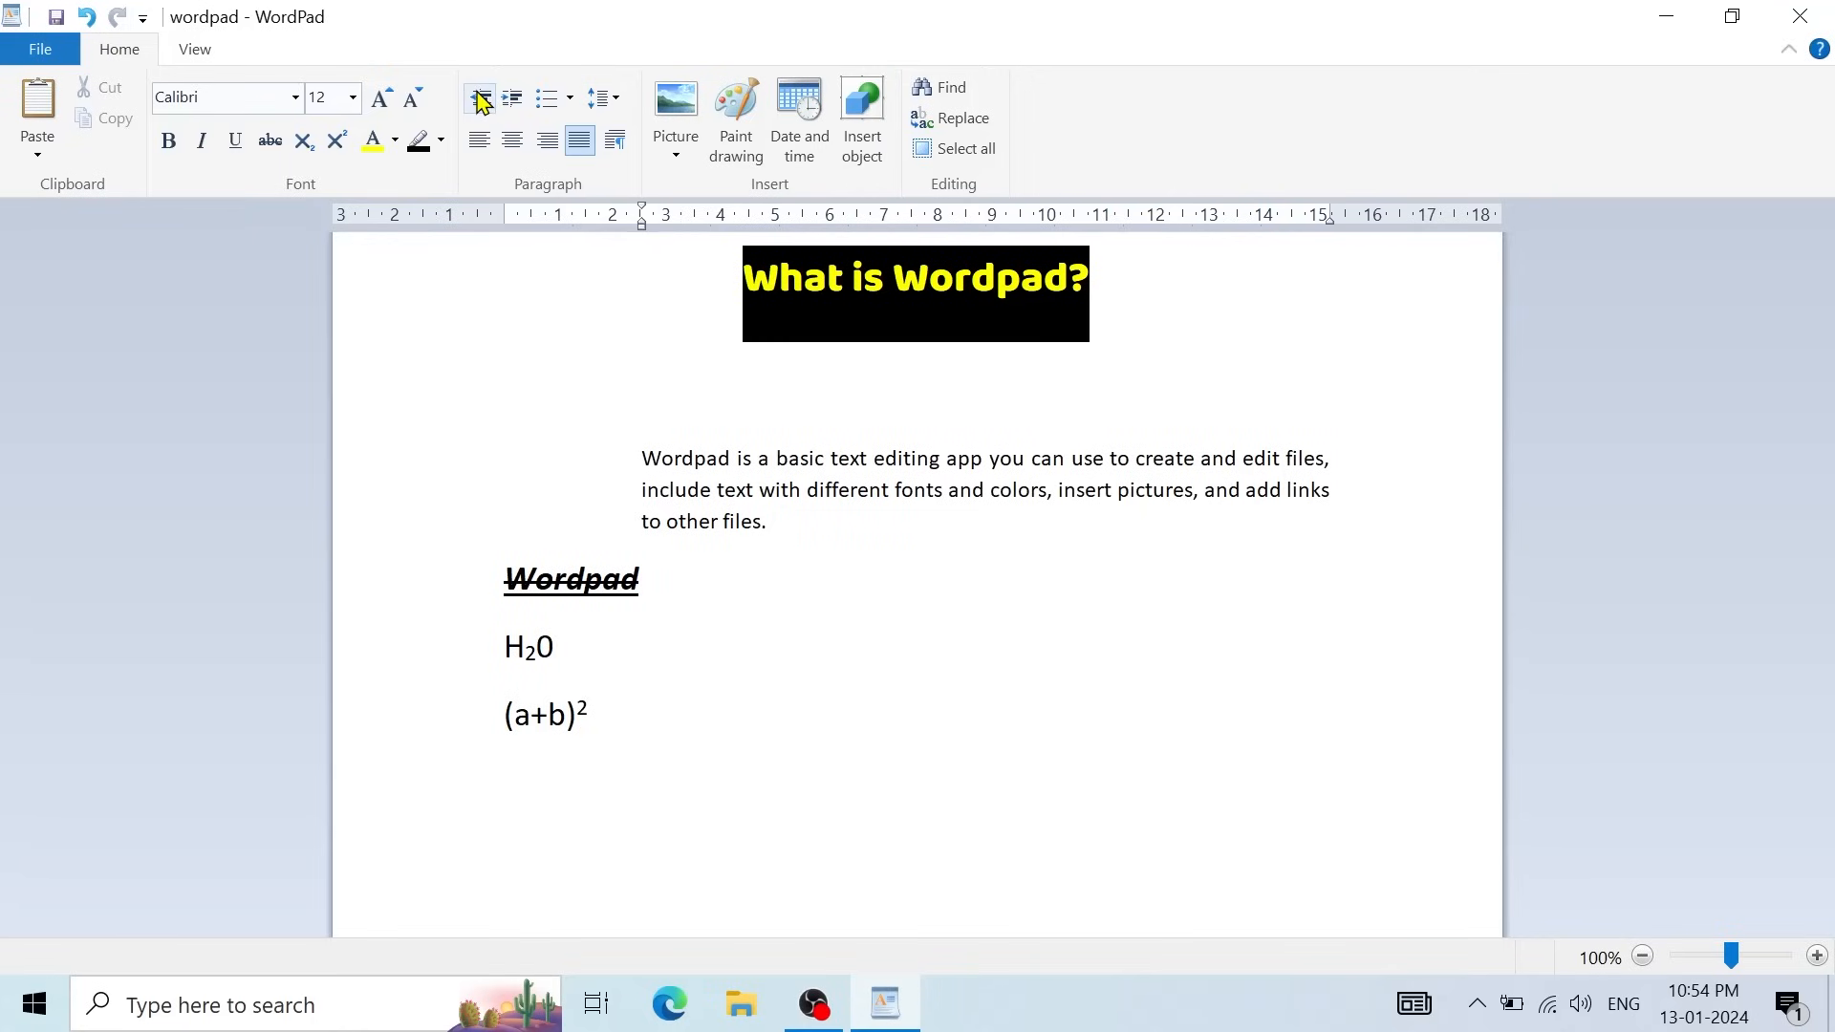
left_click(482, 102)
left_click(483, 102)
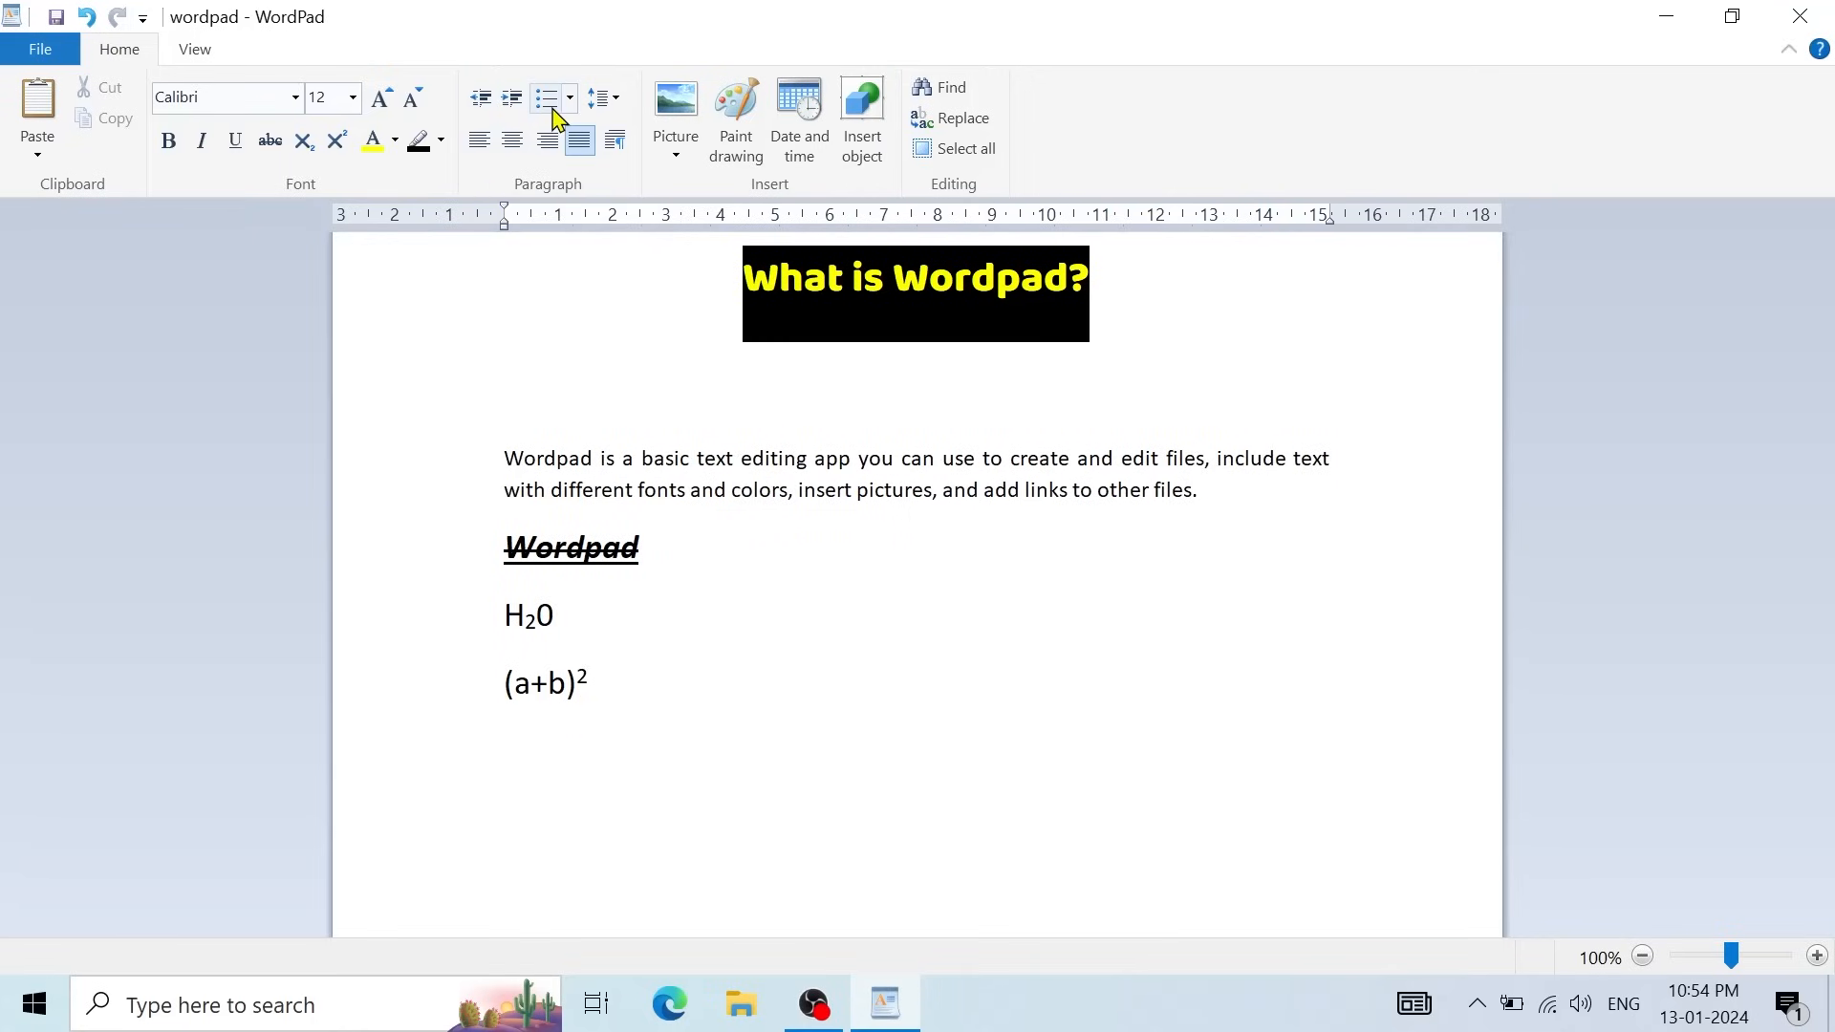
Step: Add a bulleted list with the items "one", "two" and "three" below "(a+b)2"
left_click(644, 671)
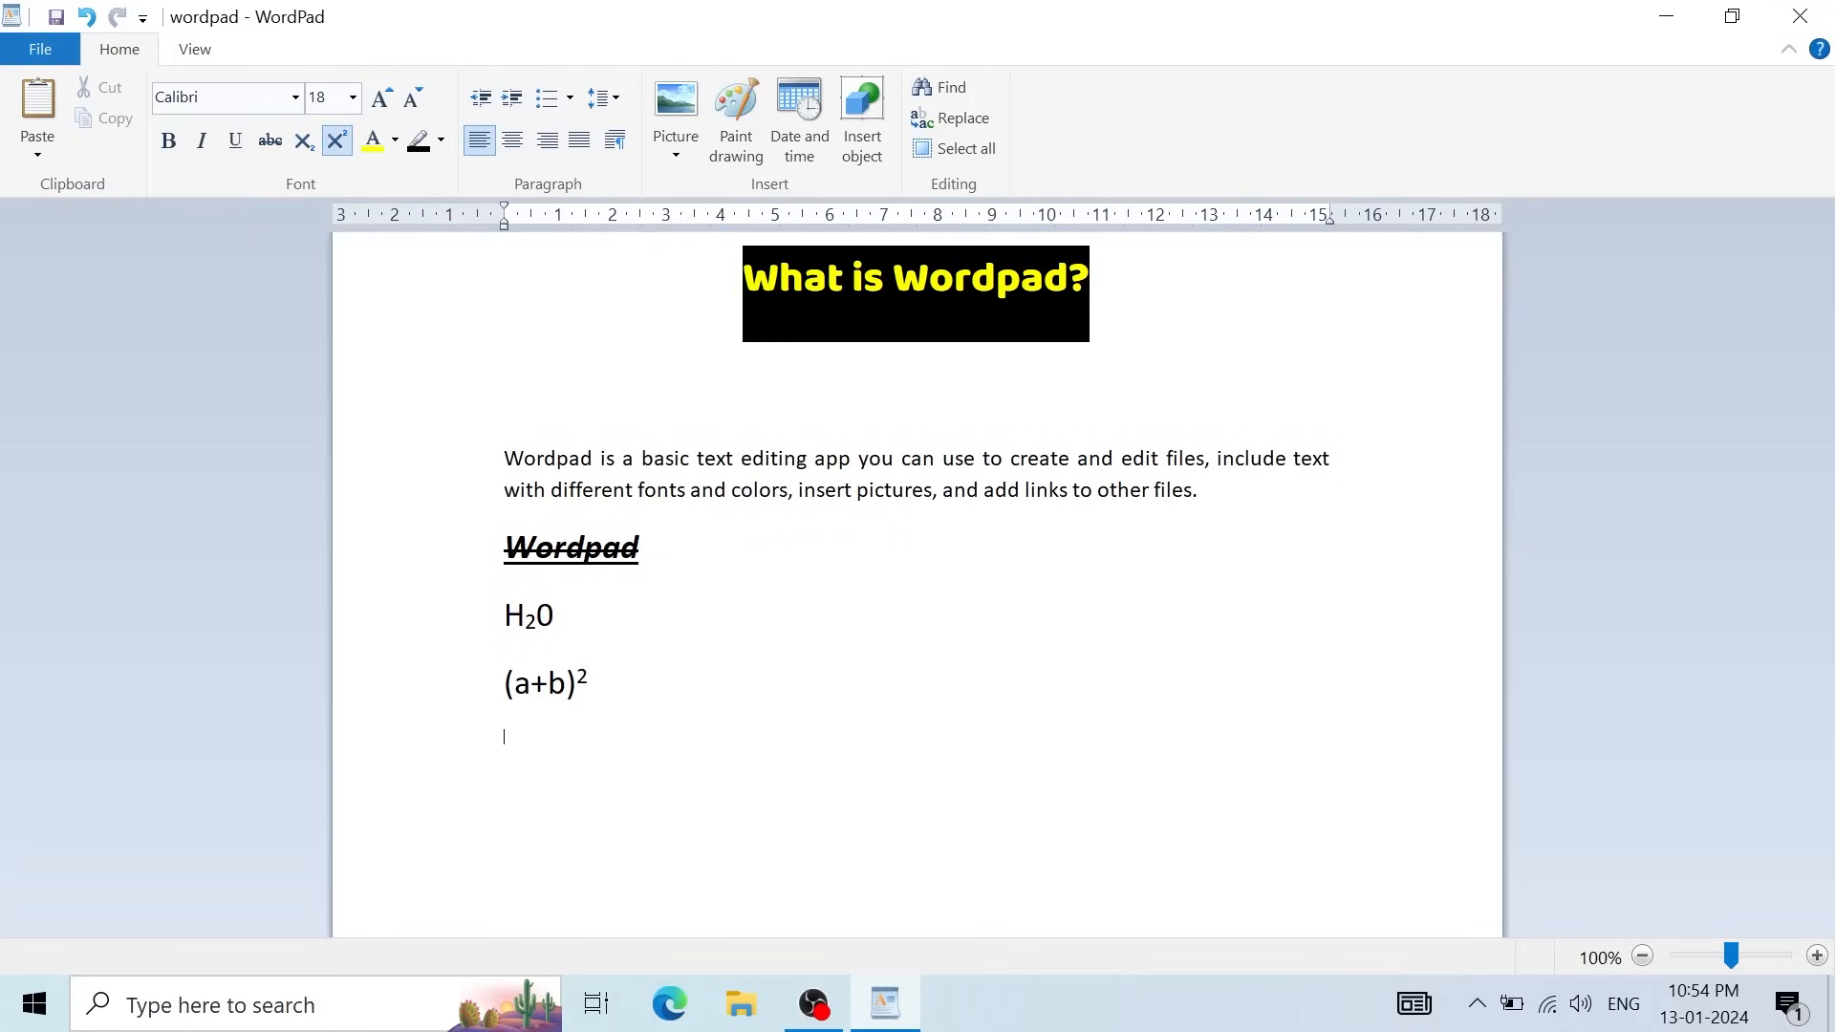
key("Return")
left_click(547, 99)
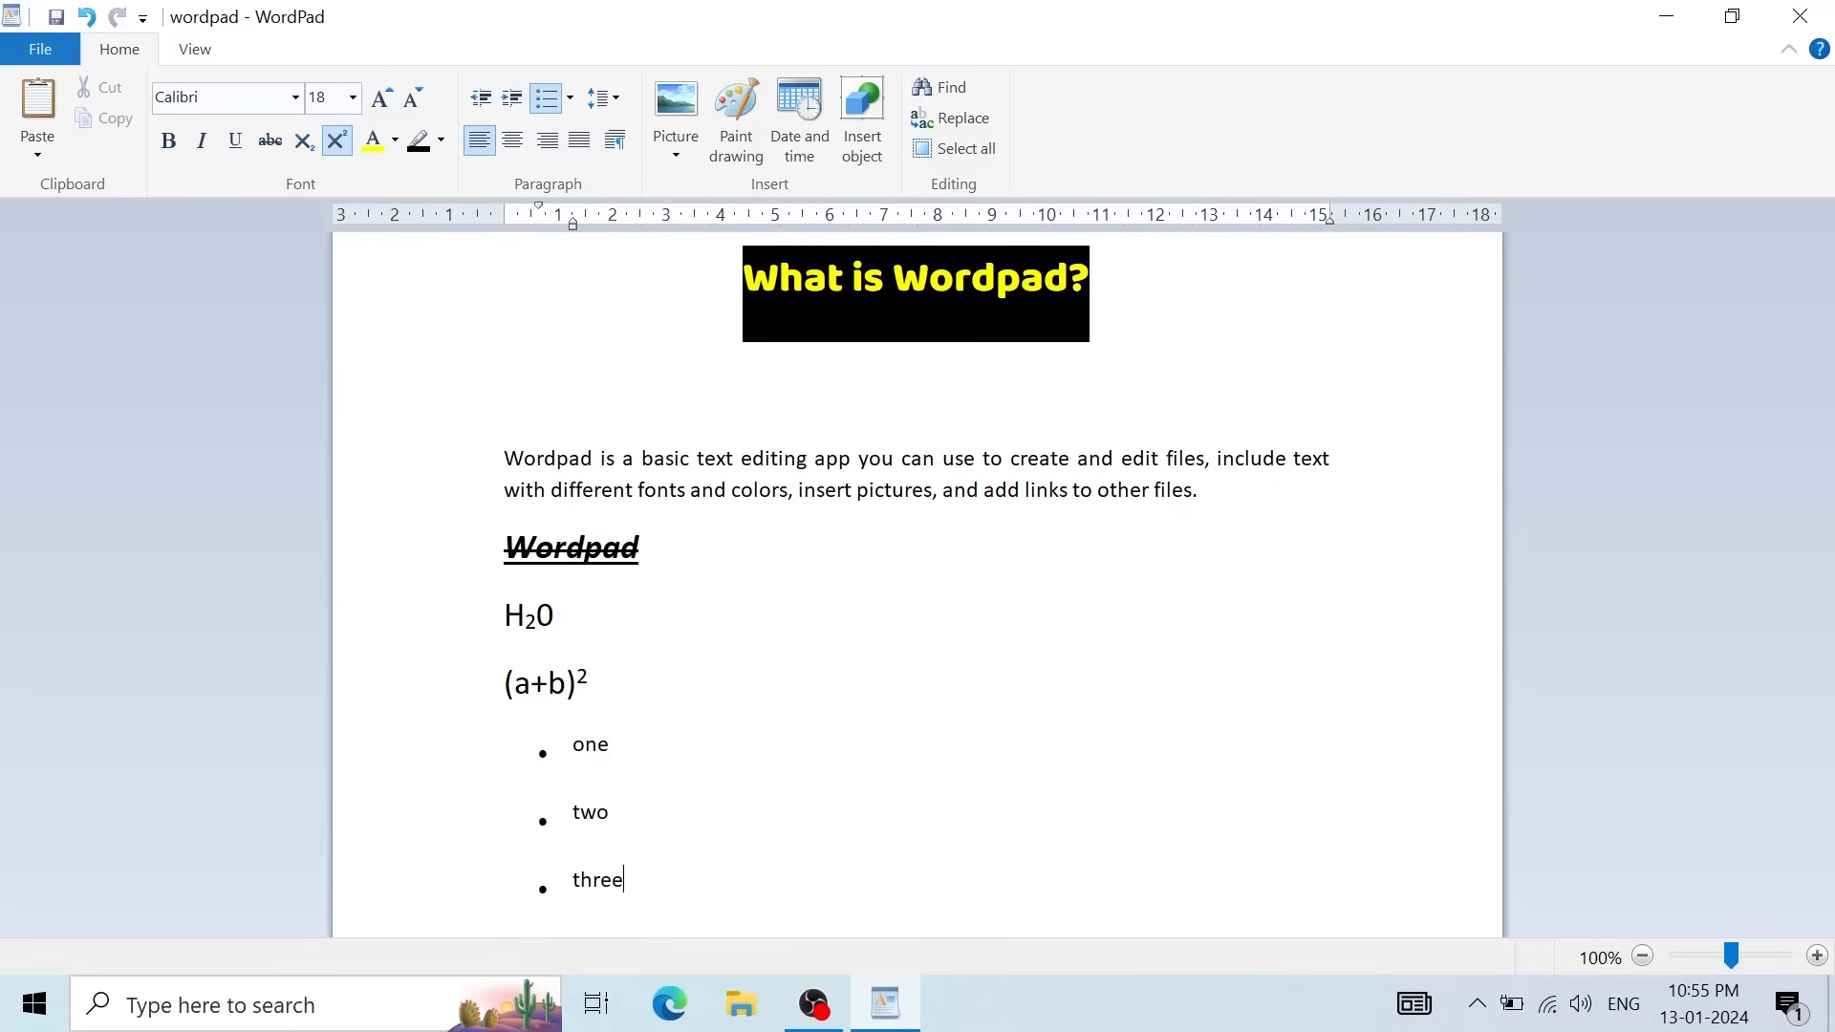
key("Return")
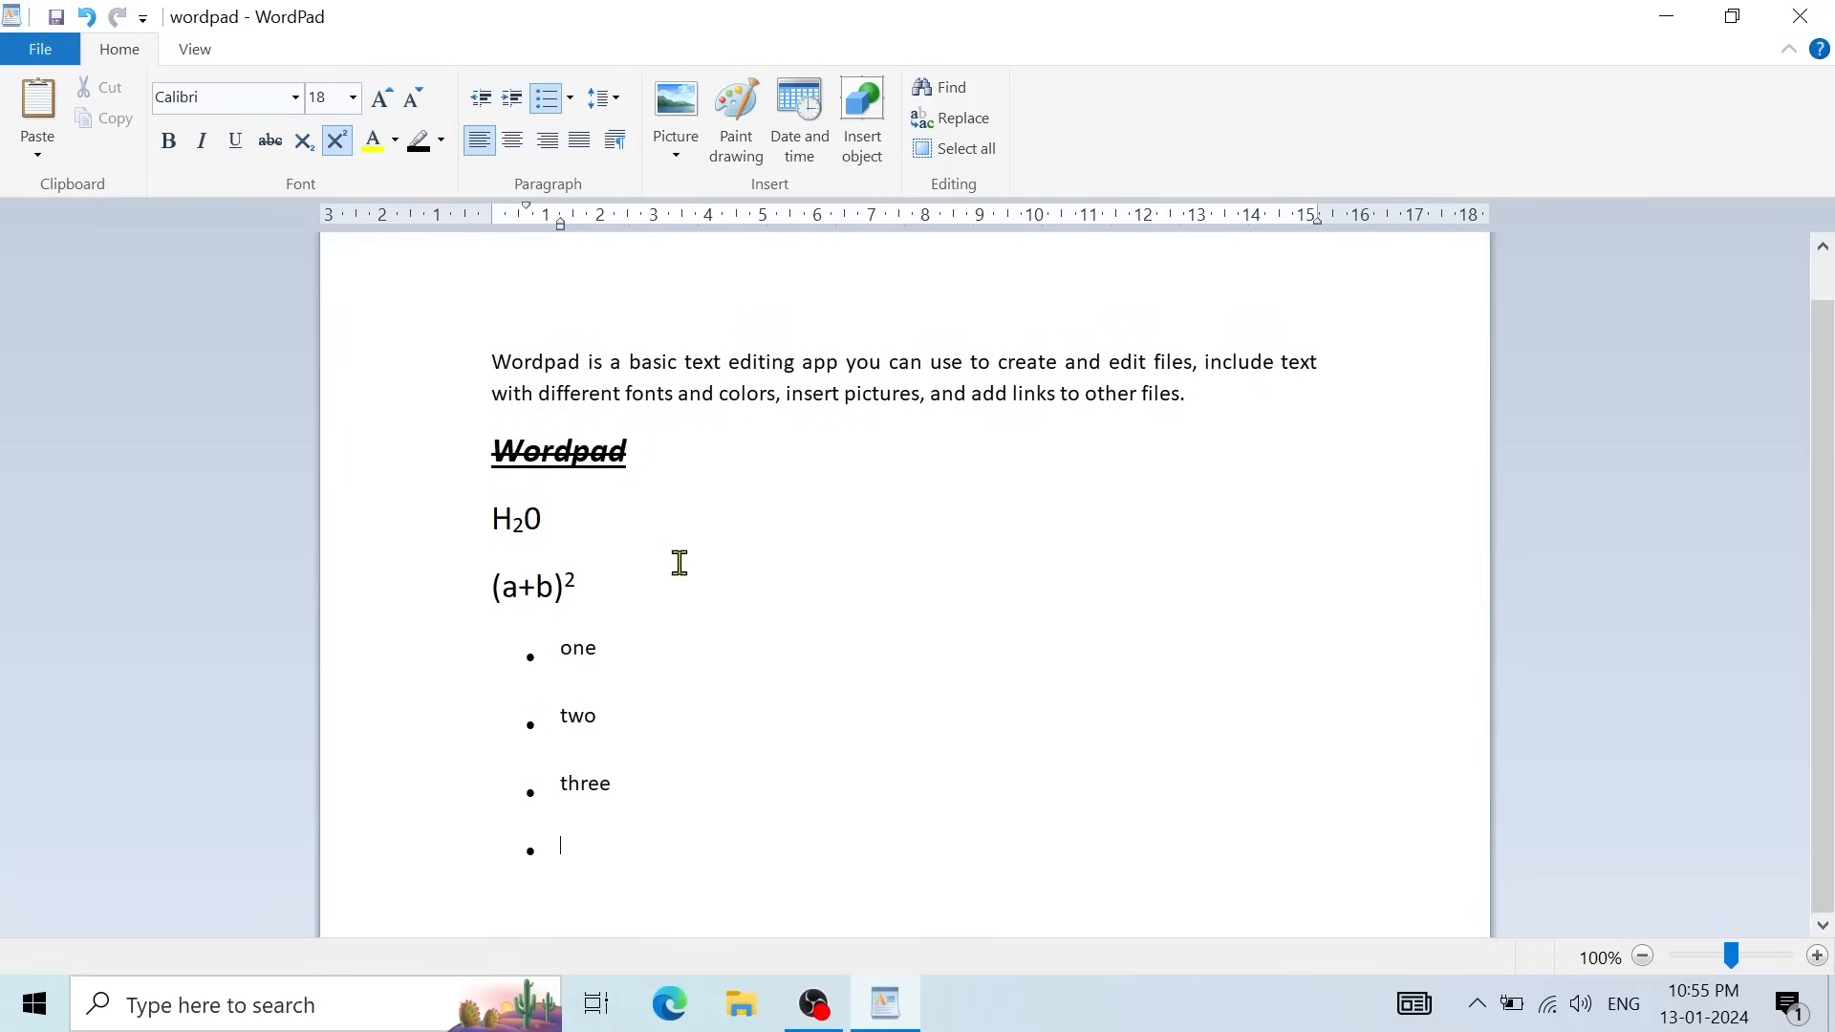
Step: Set the line spacing of the paragraph below the title to 1.5
left_click(610, 369)
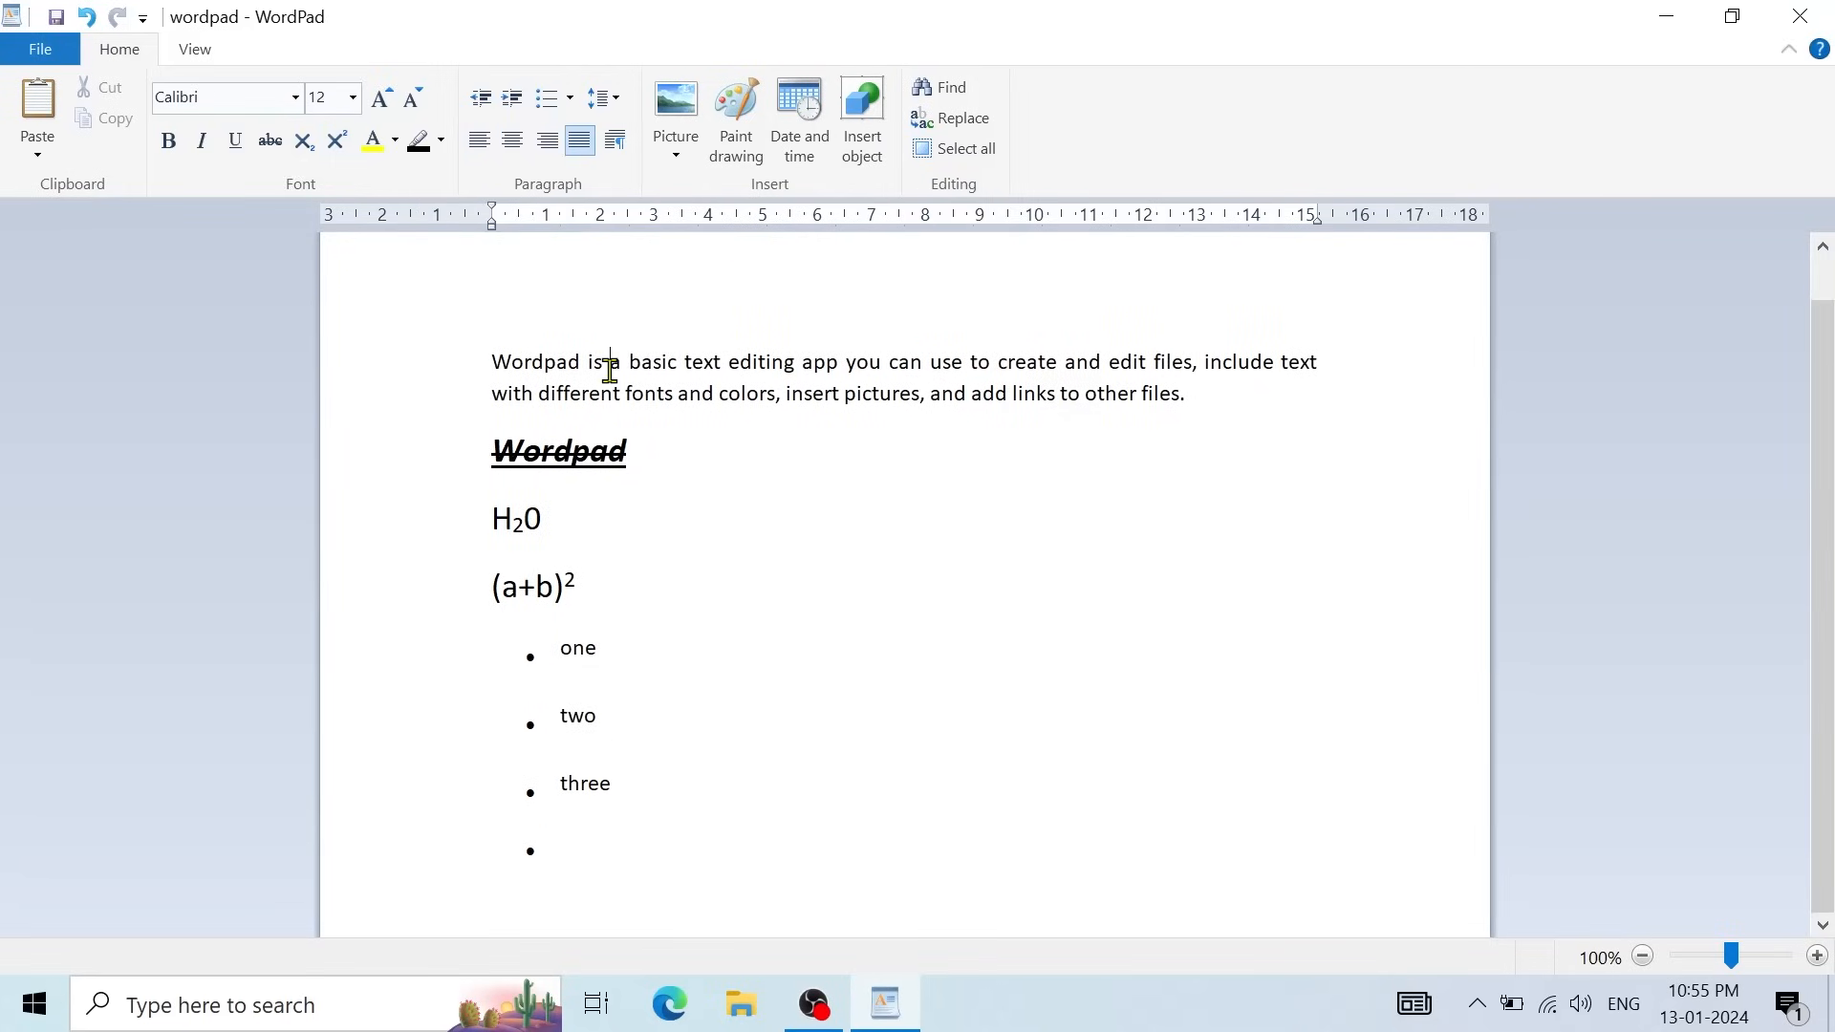
left_click(608, 103)
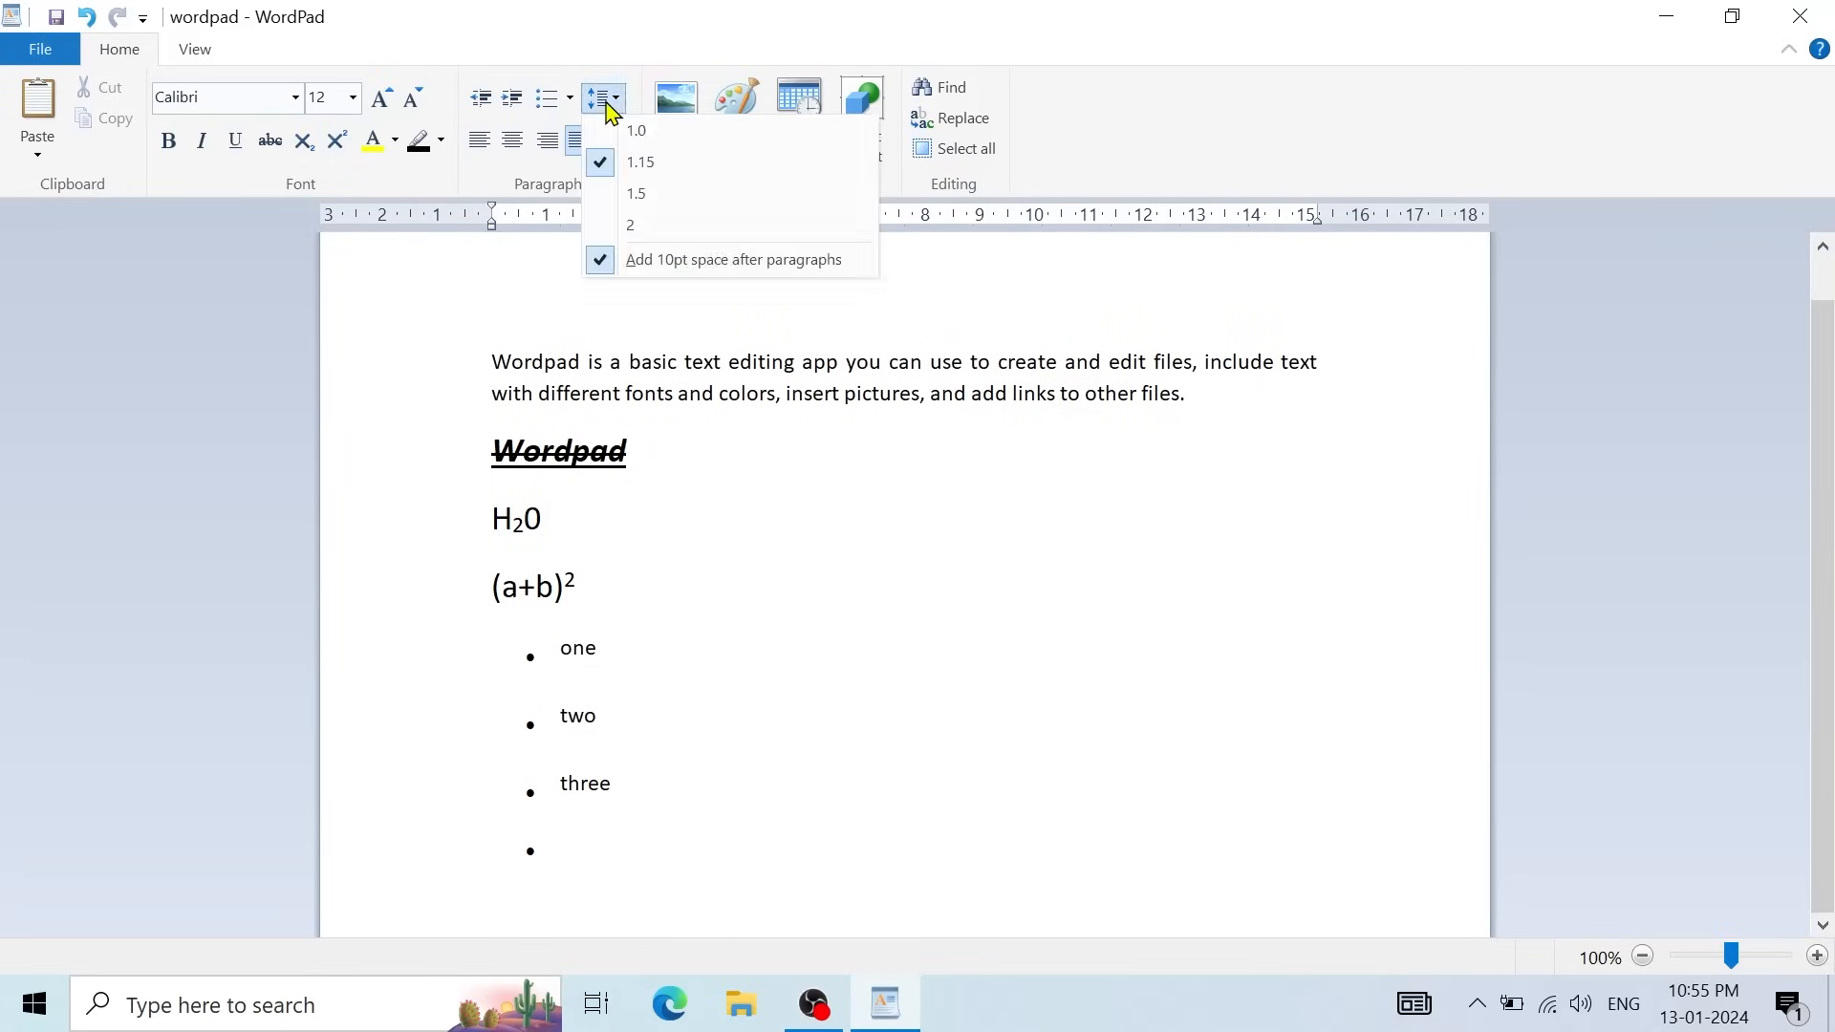
left_click(670, 195)
scroll(688, 401, "up", 2)
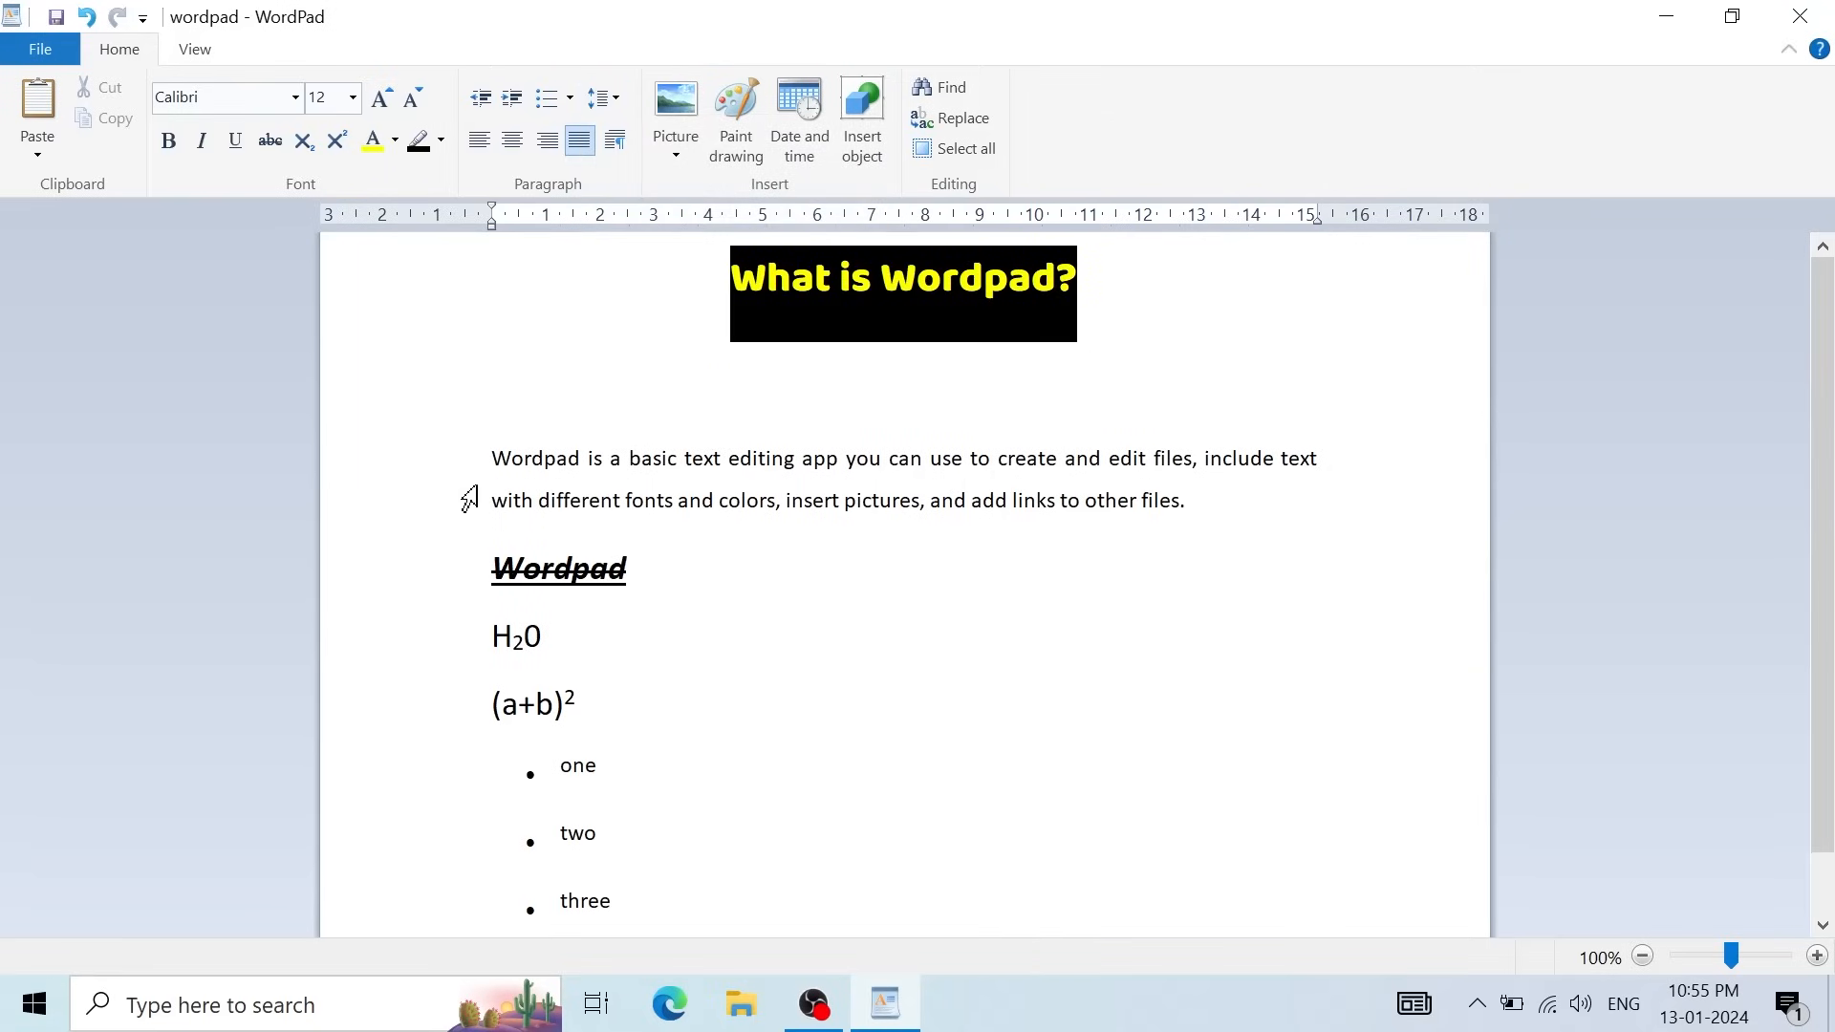
Step: Examine the indentation, spacing and alignment options in the paragraph settings and close them without changes
left_click(607, 479)
left_click(616, 143)
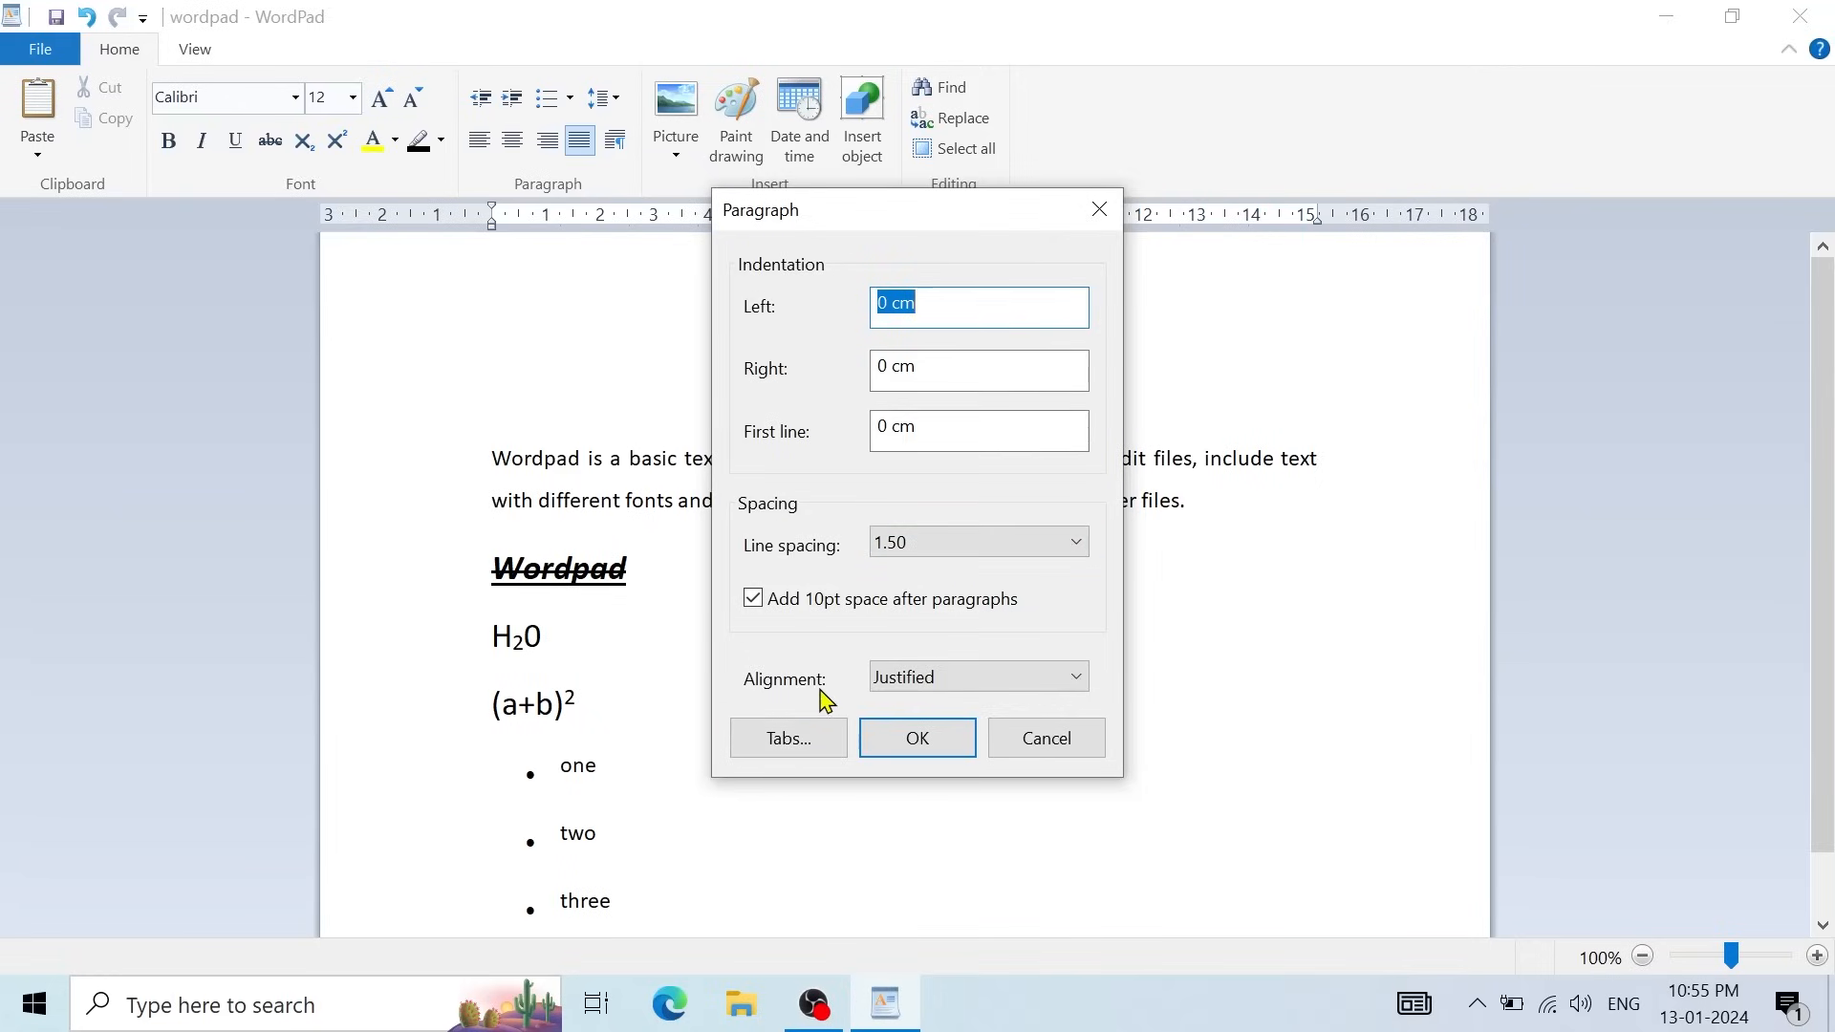
left_click(950, 680)
left_click(950, 684)
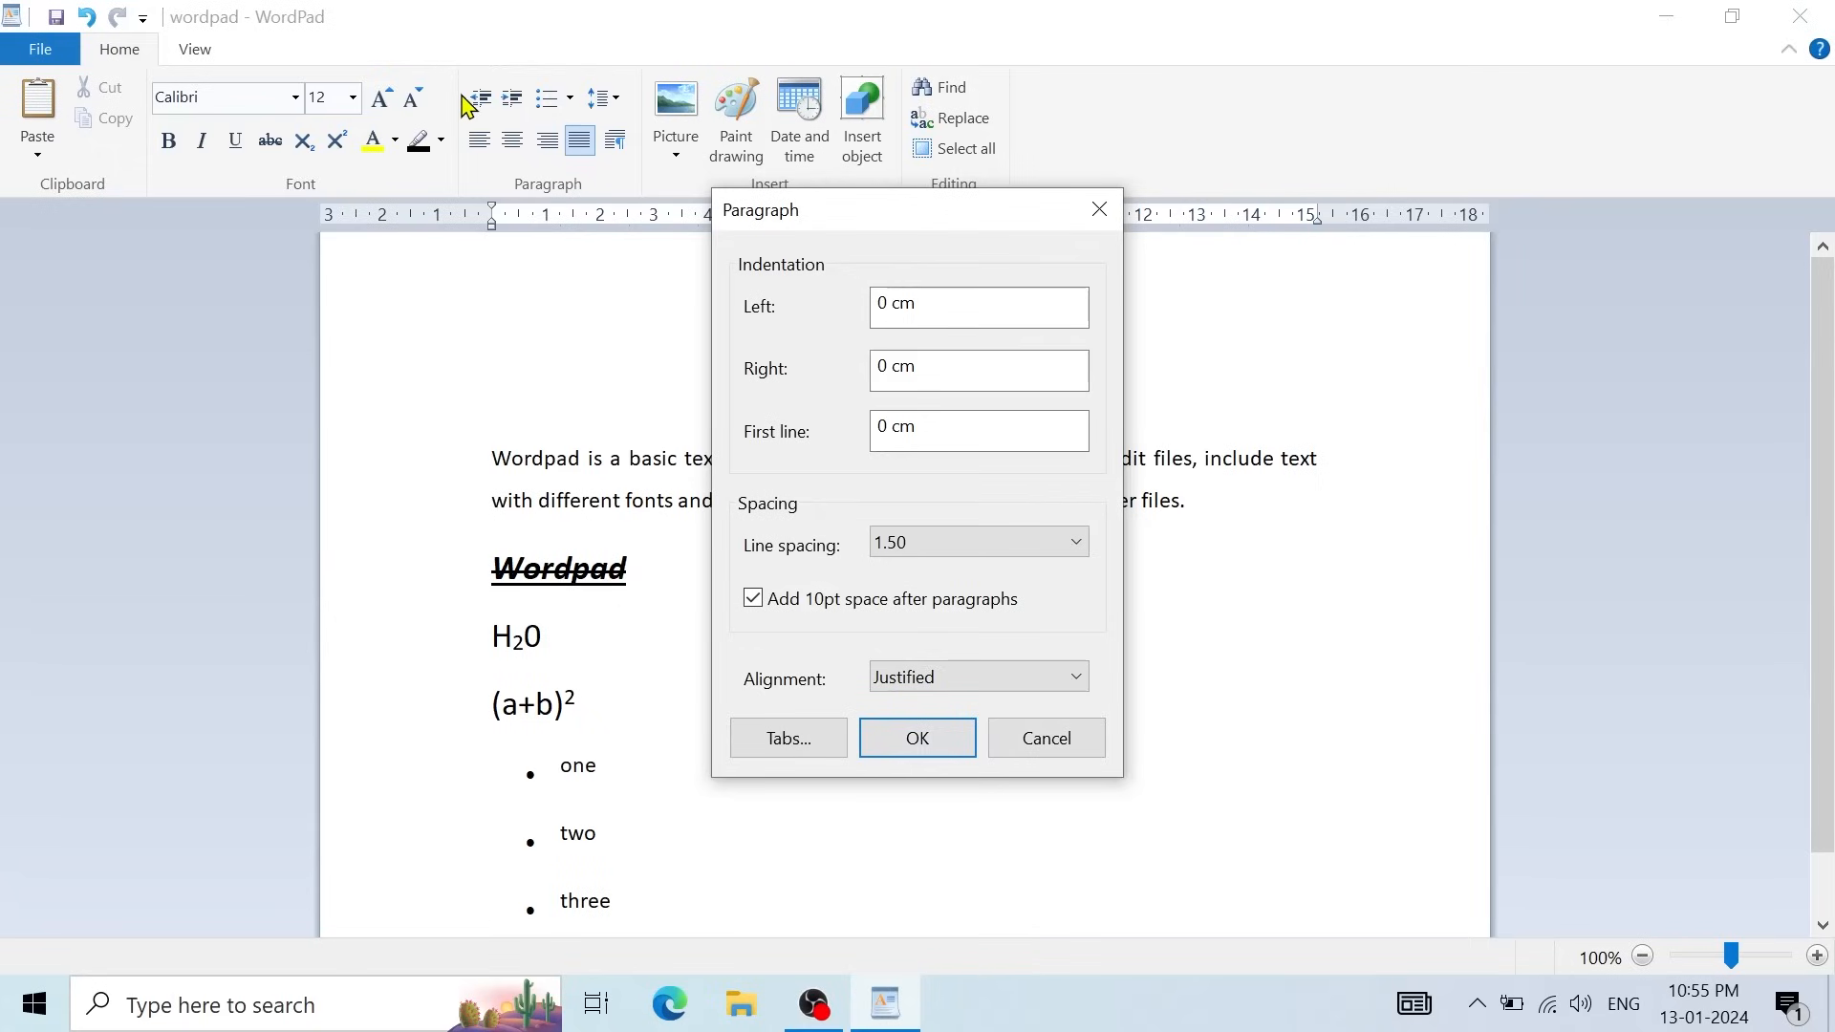
left_click(1049, 741)
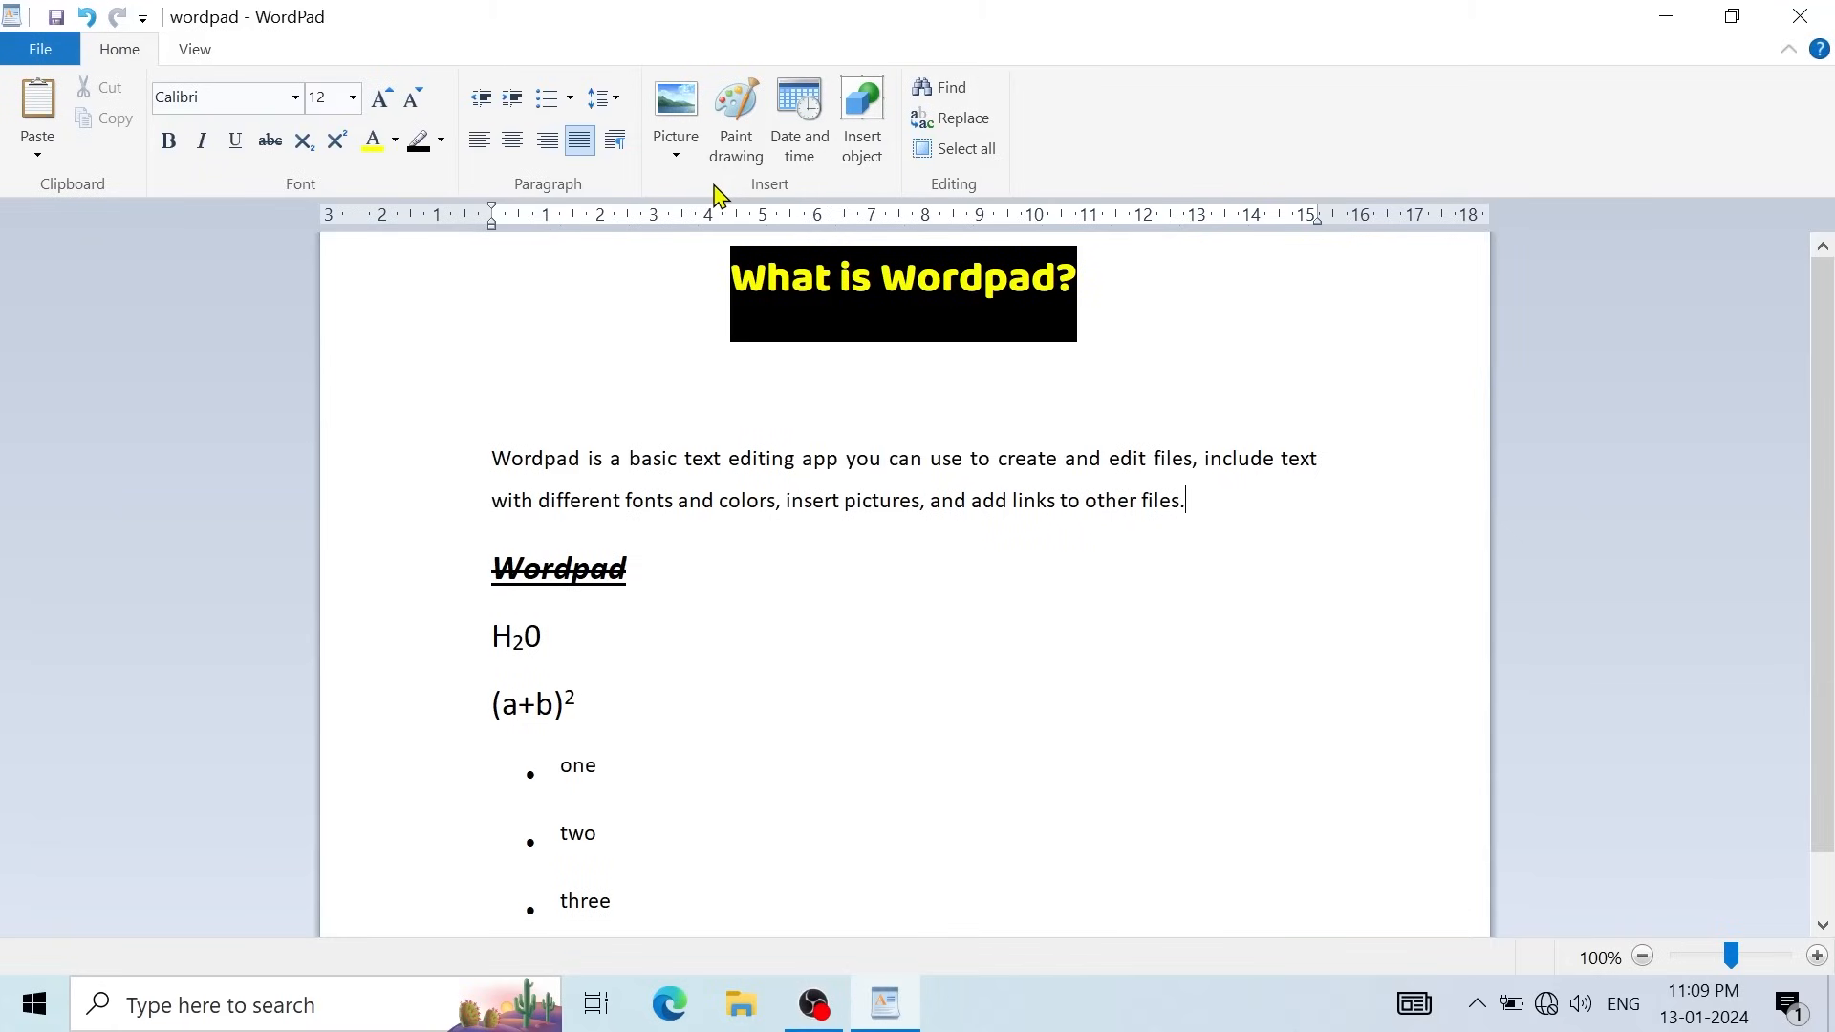
Step: Insert the picture "wordpad" from the Saved Pictures folder on a new line below the paragraph
left_click(203, 97)
key("Escape")
key("Return")
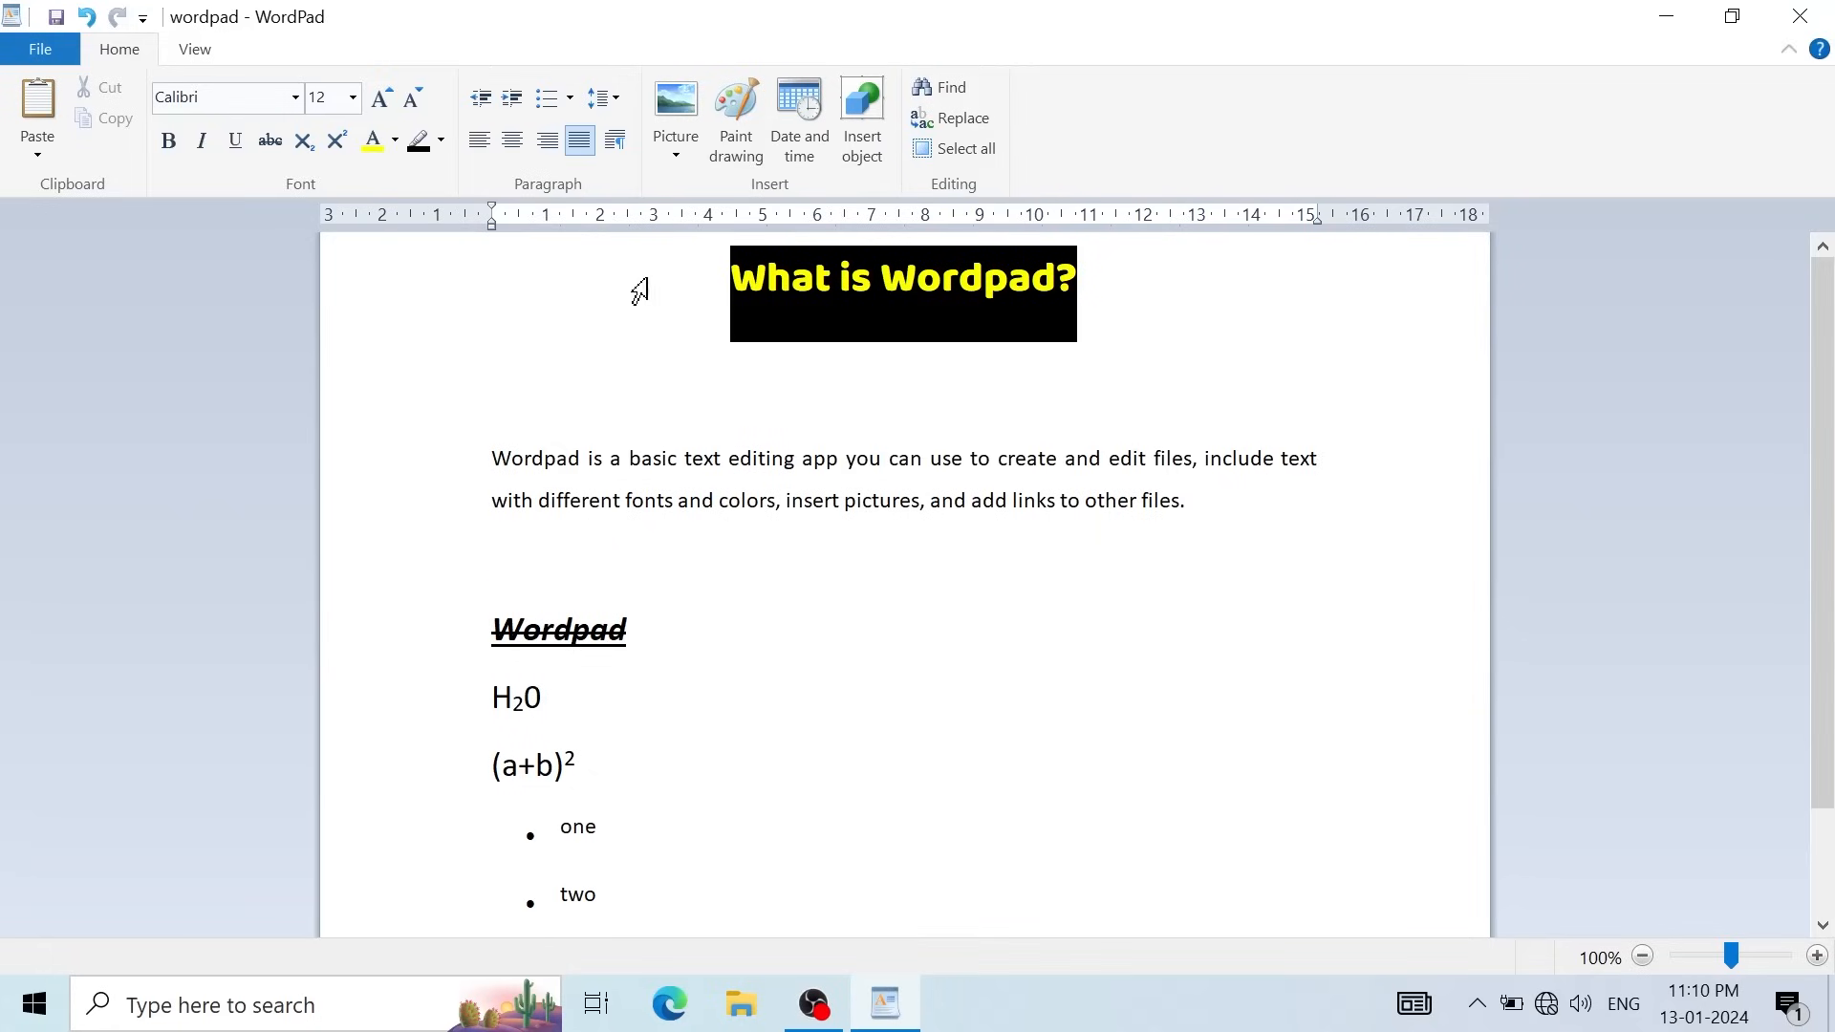
left_click(675, 156)
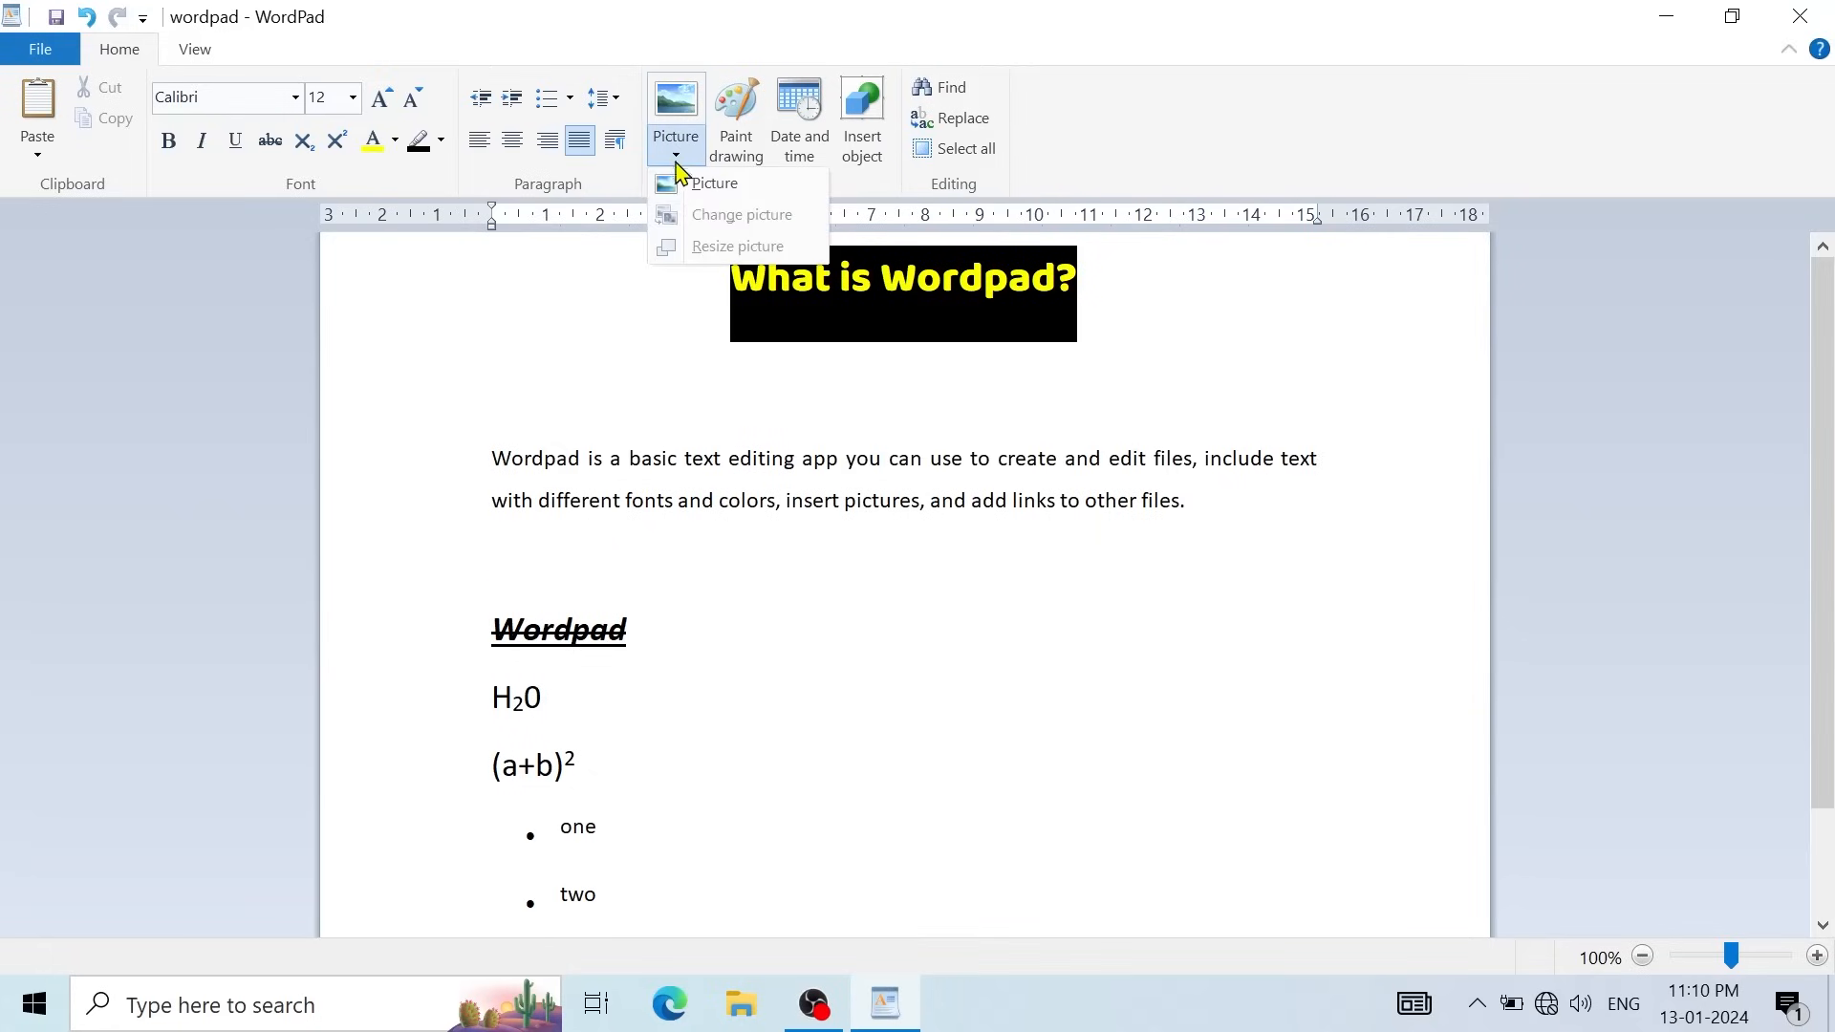
left_click(734, 189)
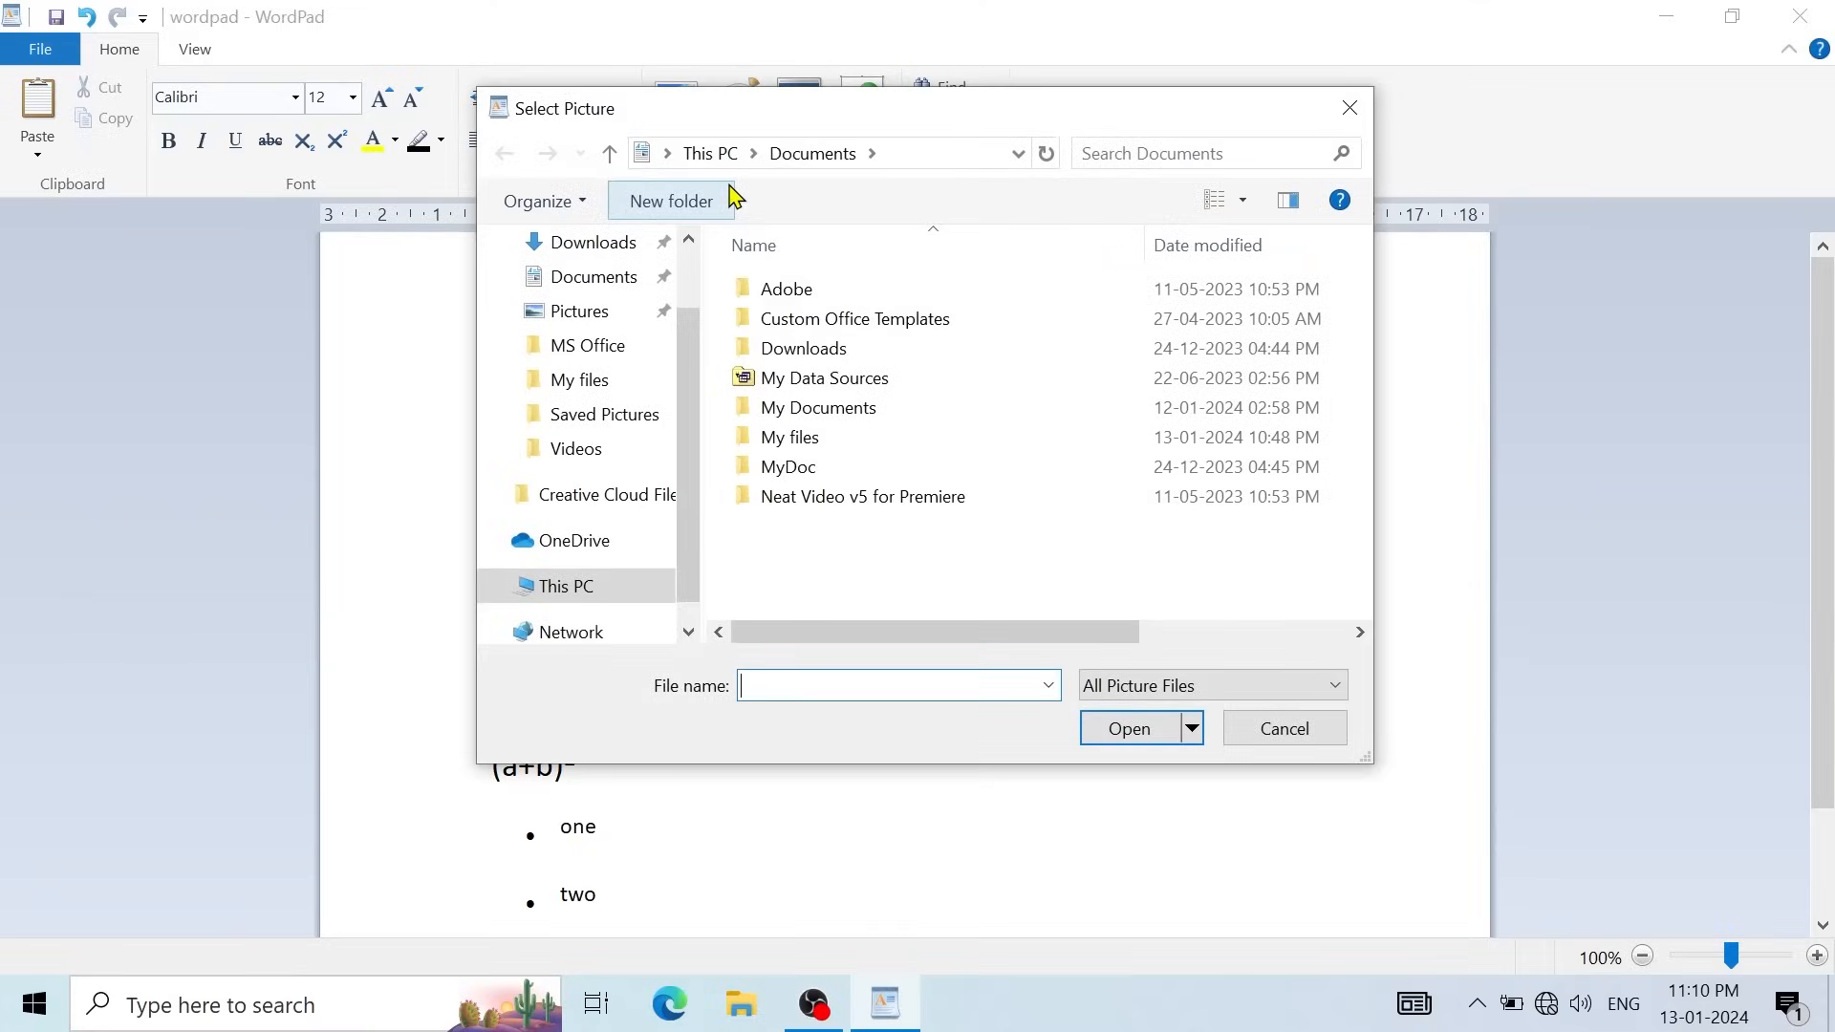
left_click(602, 313)
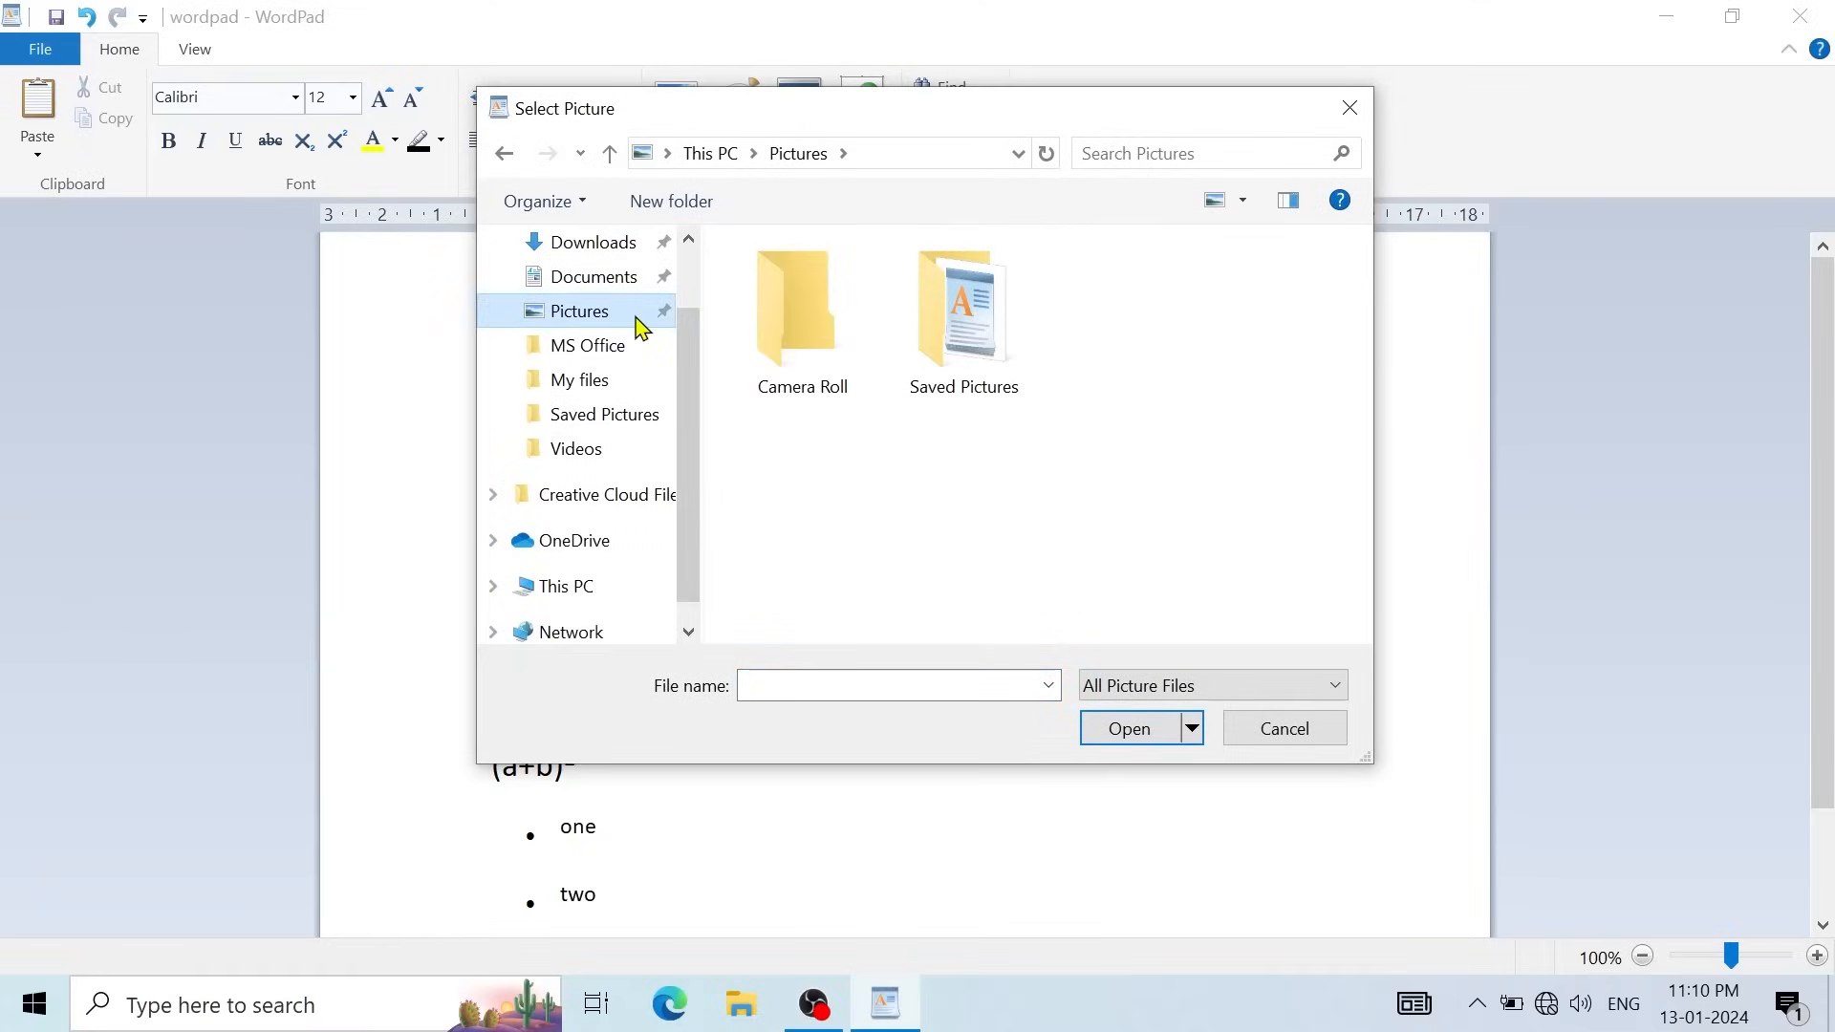
double_click(942, 328)
left_click(841, 323)
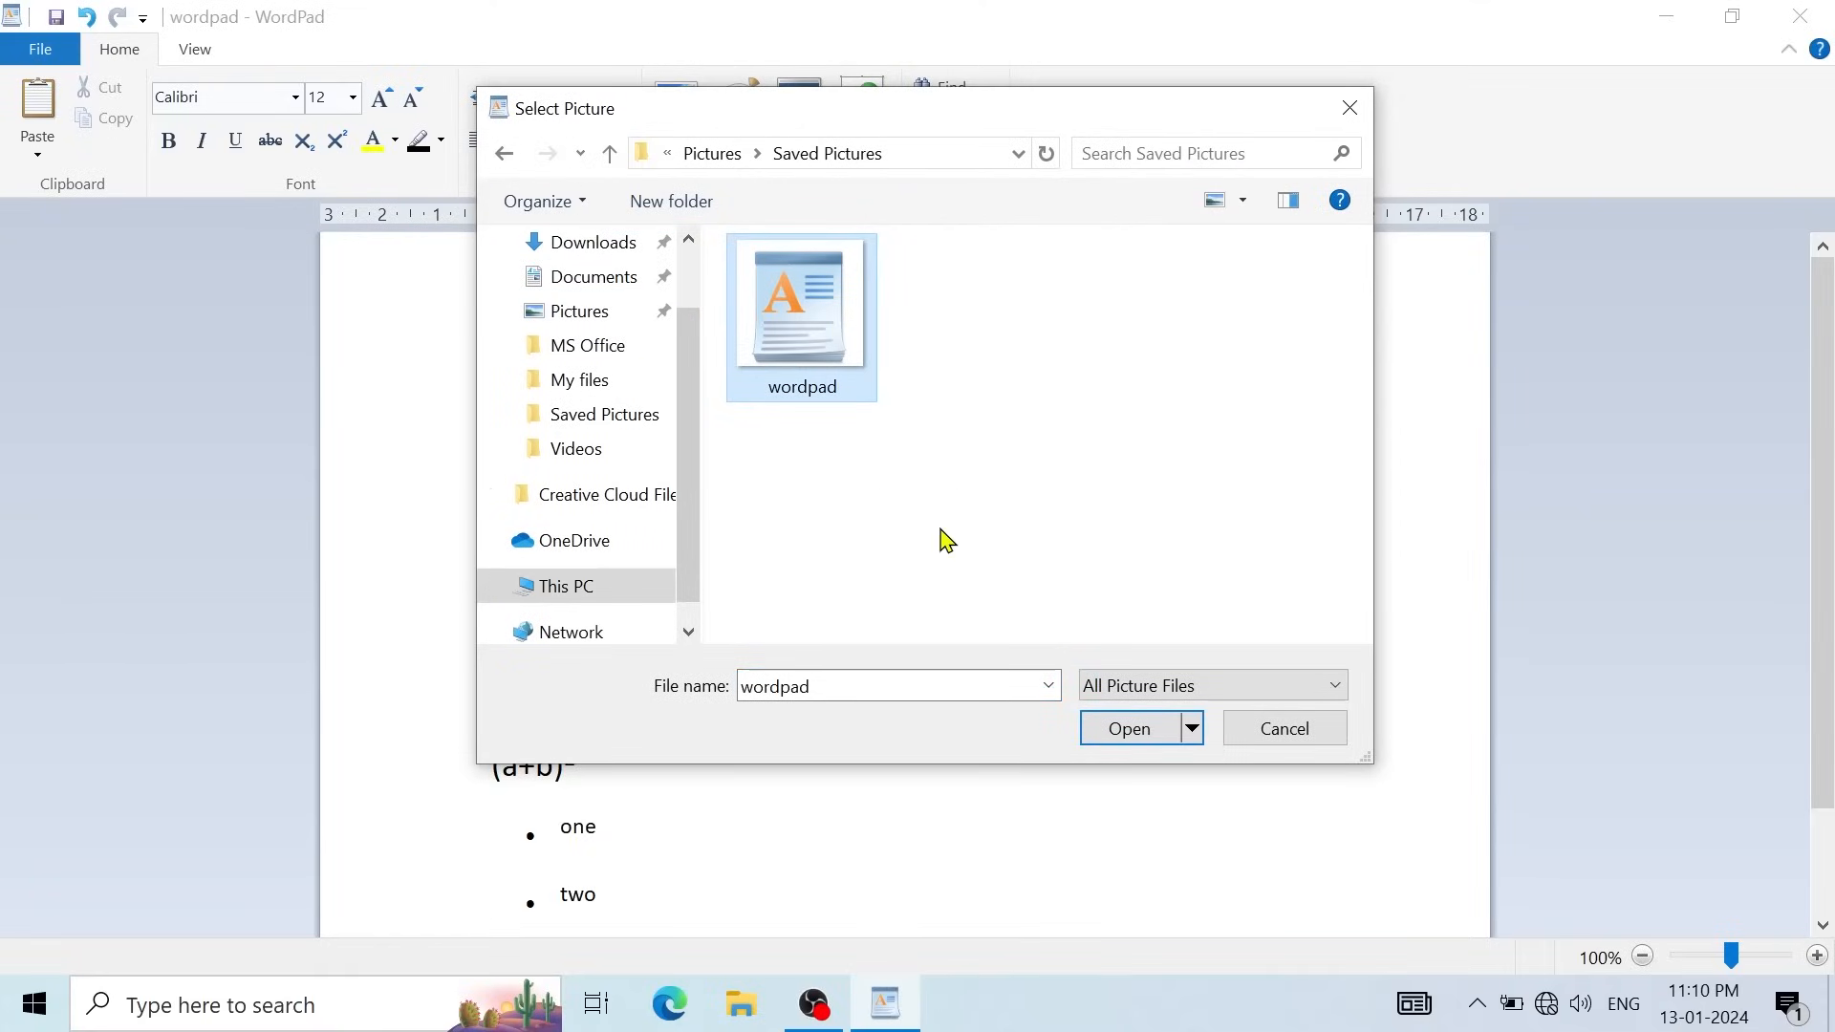
left_click(1129, 730)
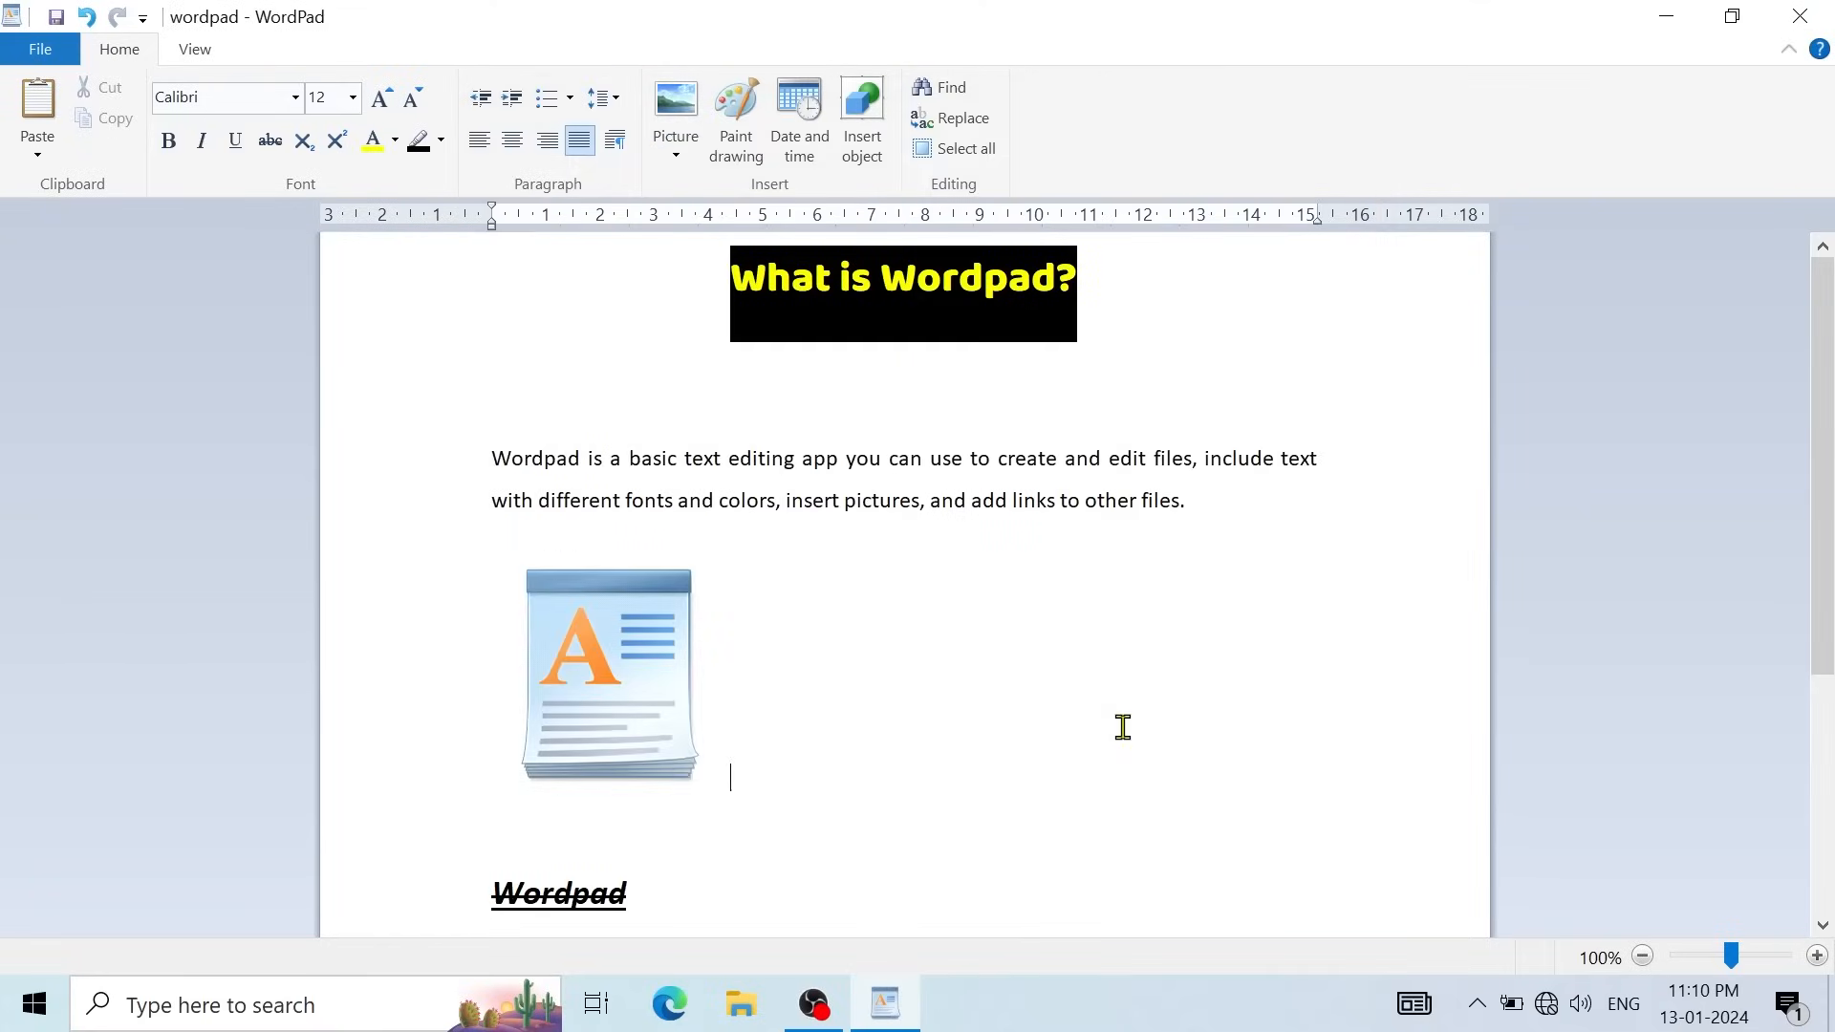
Step: Resize the inserted picture to 40% of its original size with the aspect ratio locked
left_click(633, 658)
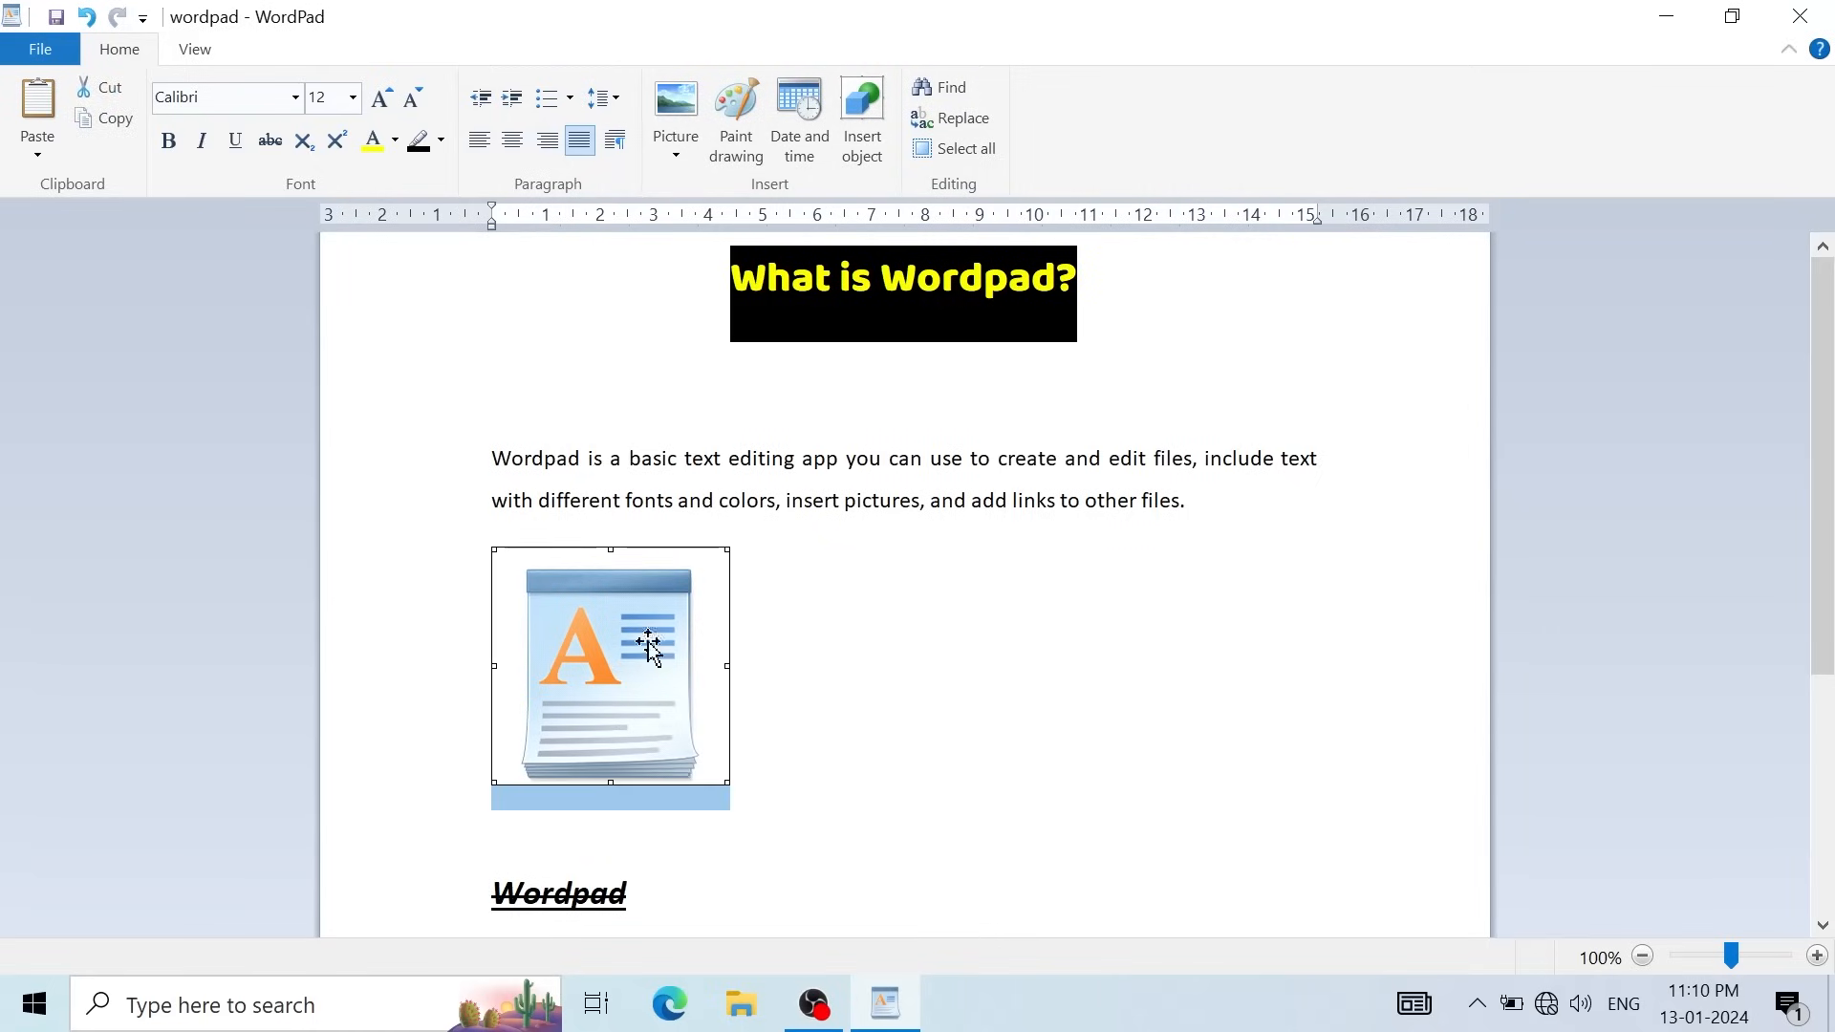
left_click(678, 153)
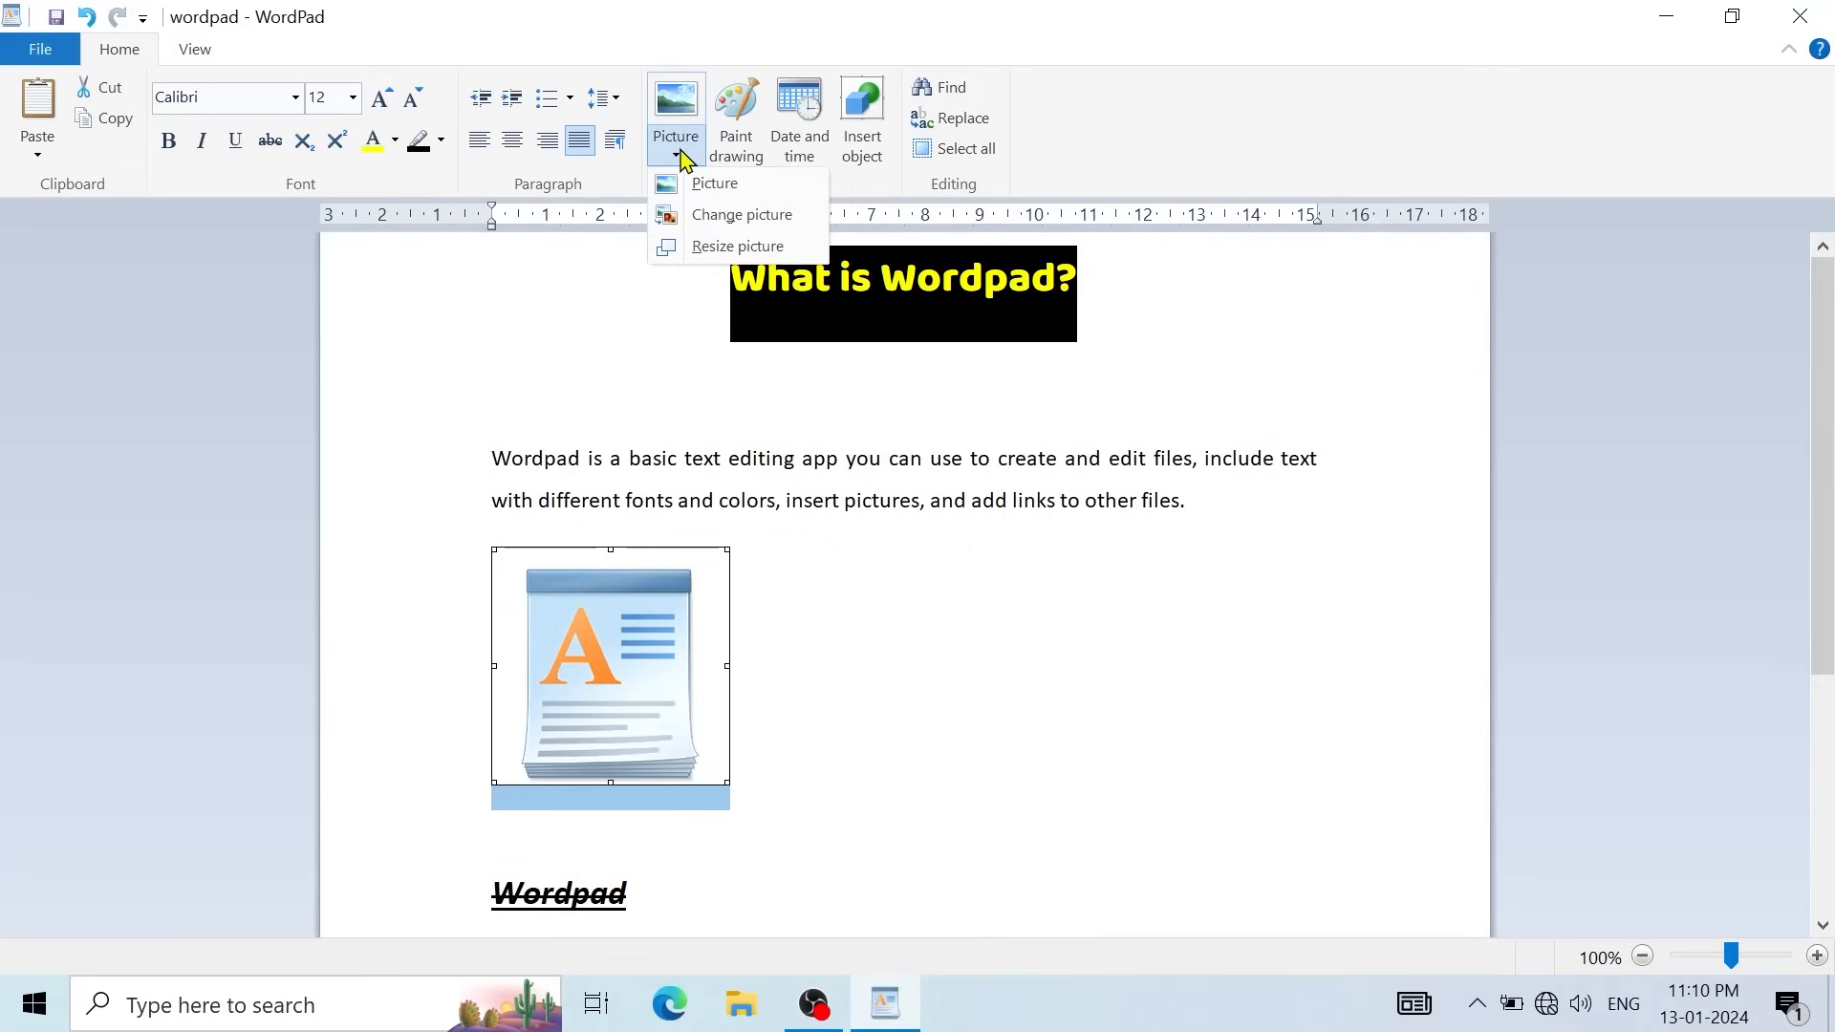
left_click(712, 247)
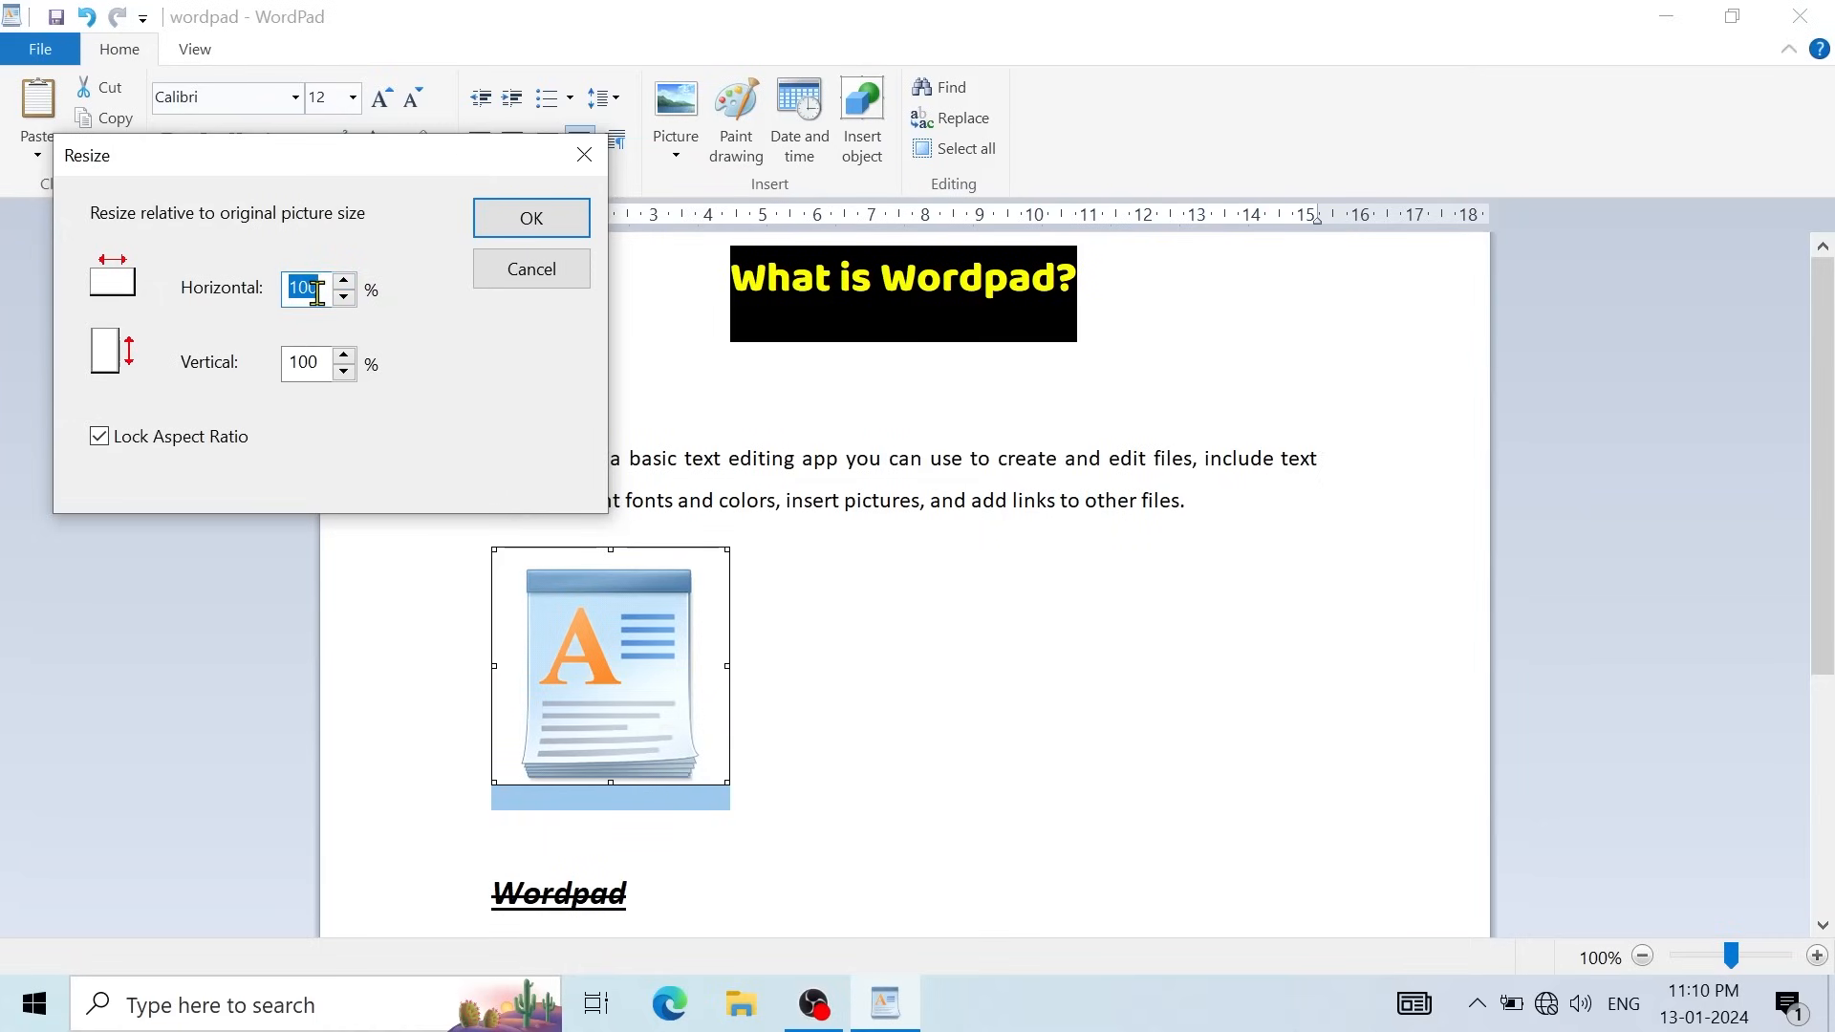
type("40")
left_click(572, 226)
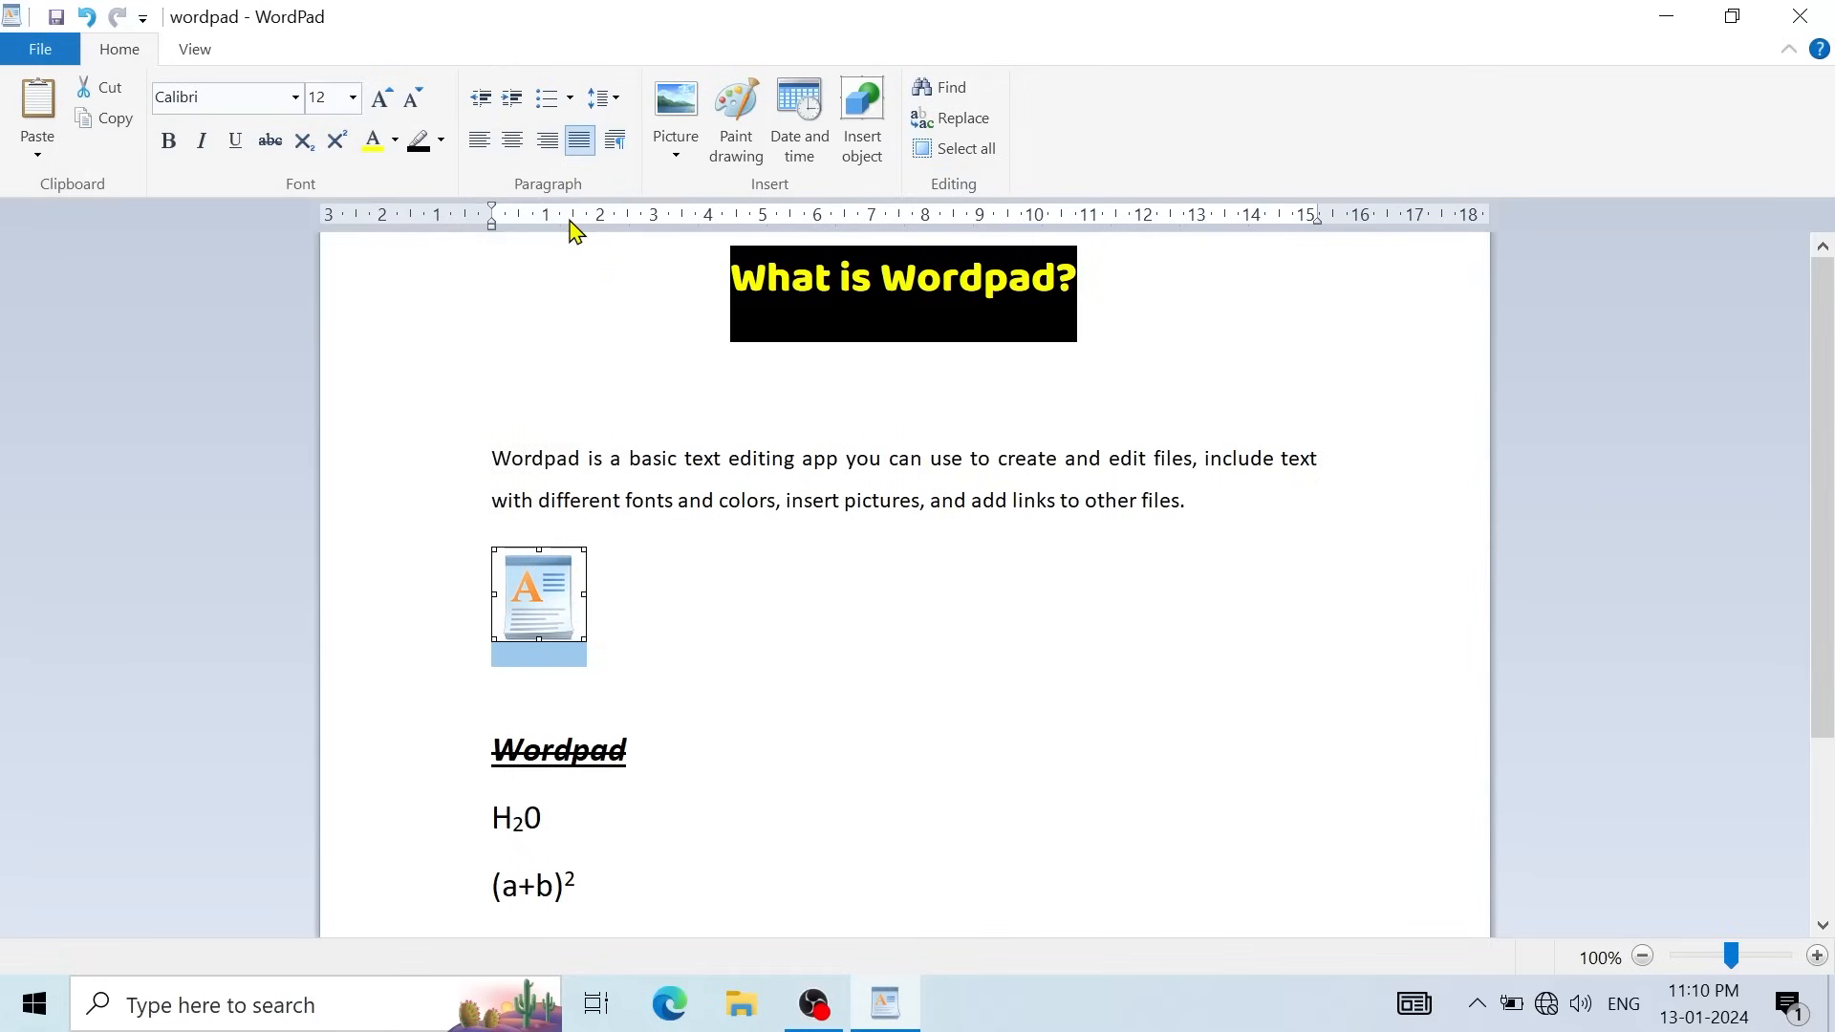
Step: Insert a Paint drawing with red freehand scribbles beside the resized picture and return to the WordPad document
left_click(623, 615)
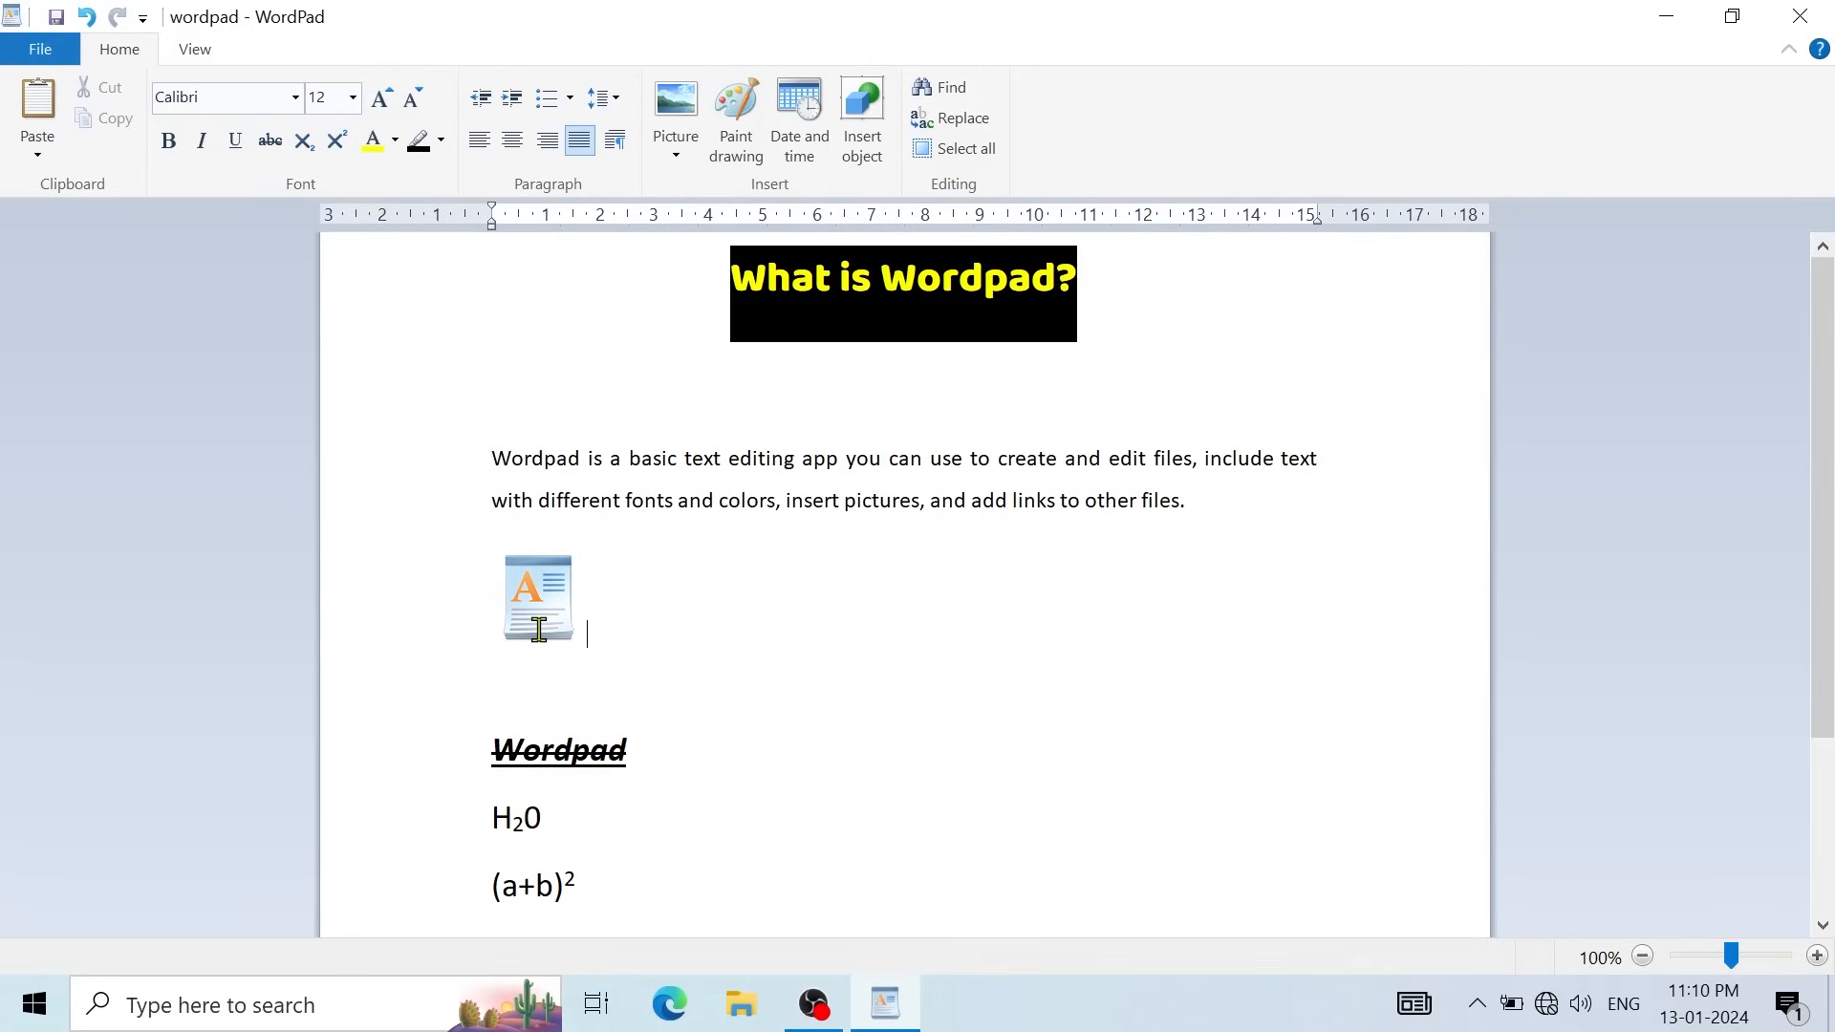
left_click(744, 148)
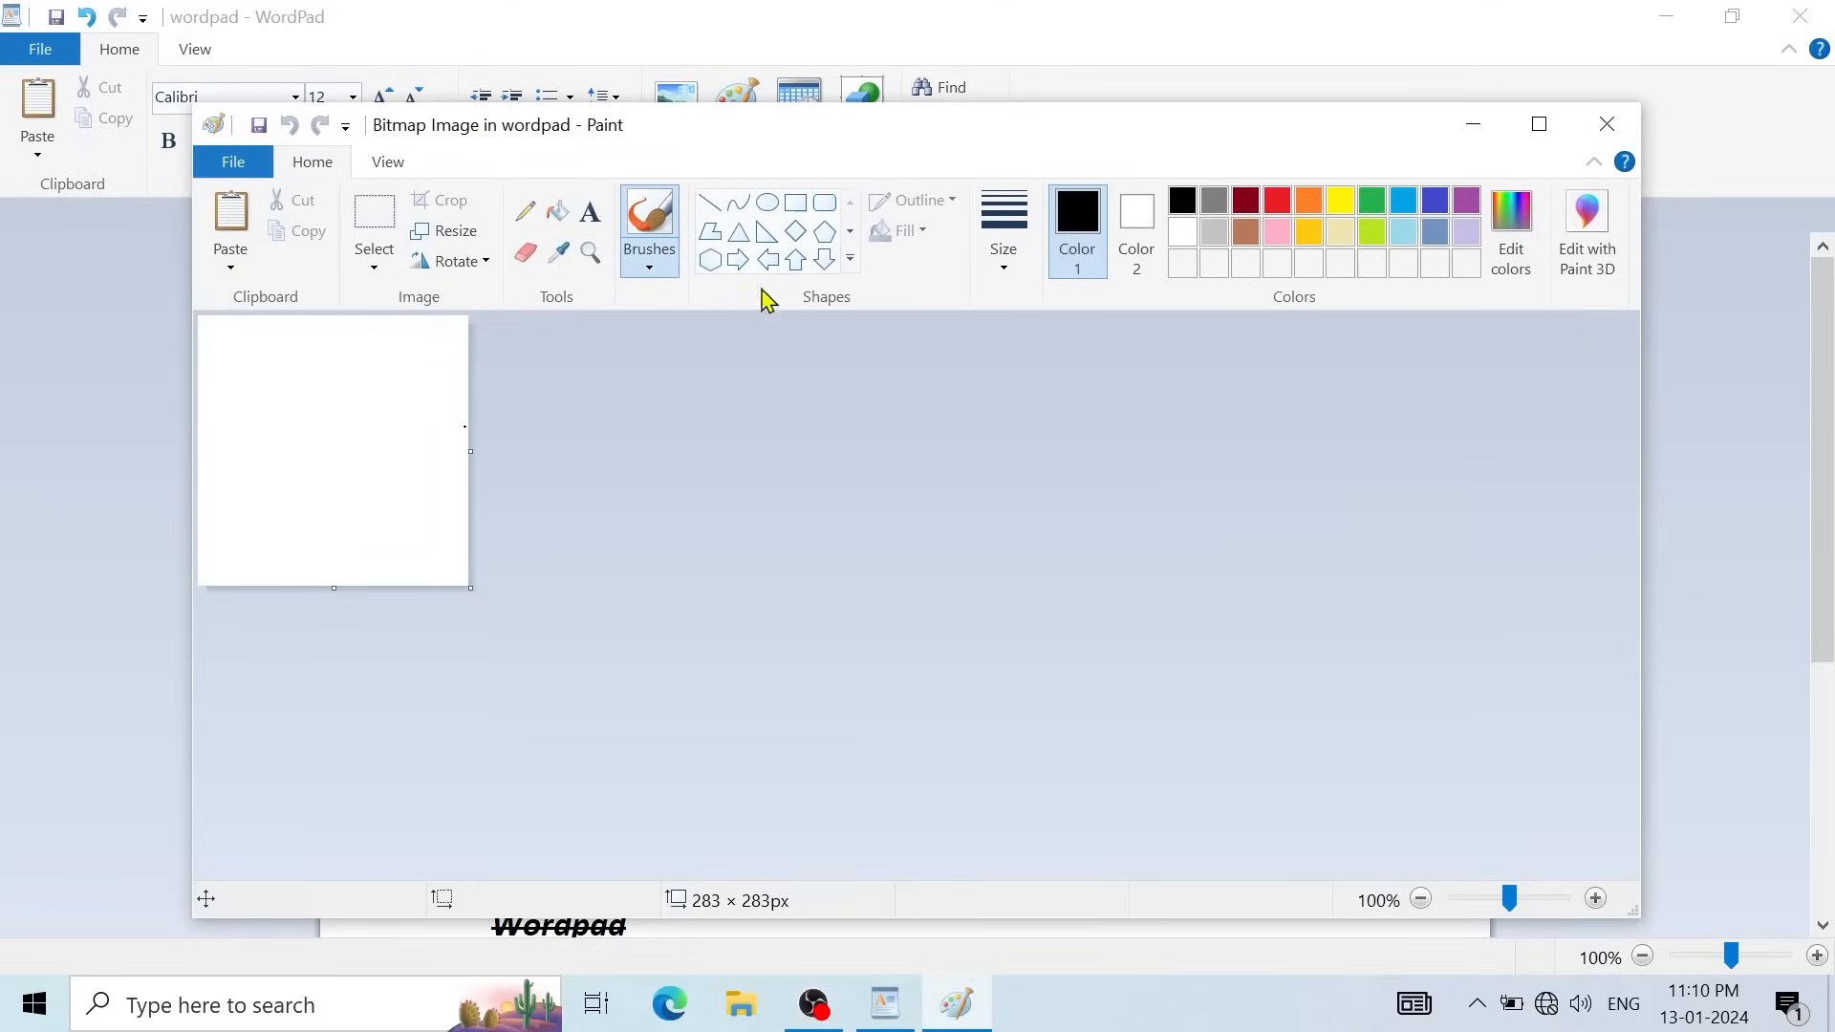
left_click(1277, 200)
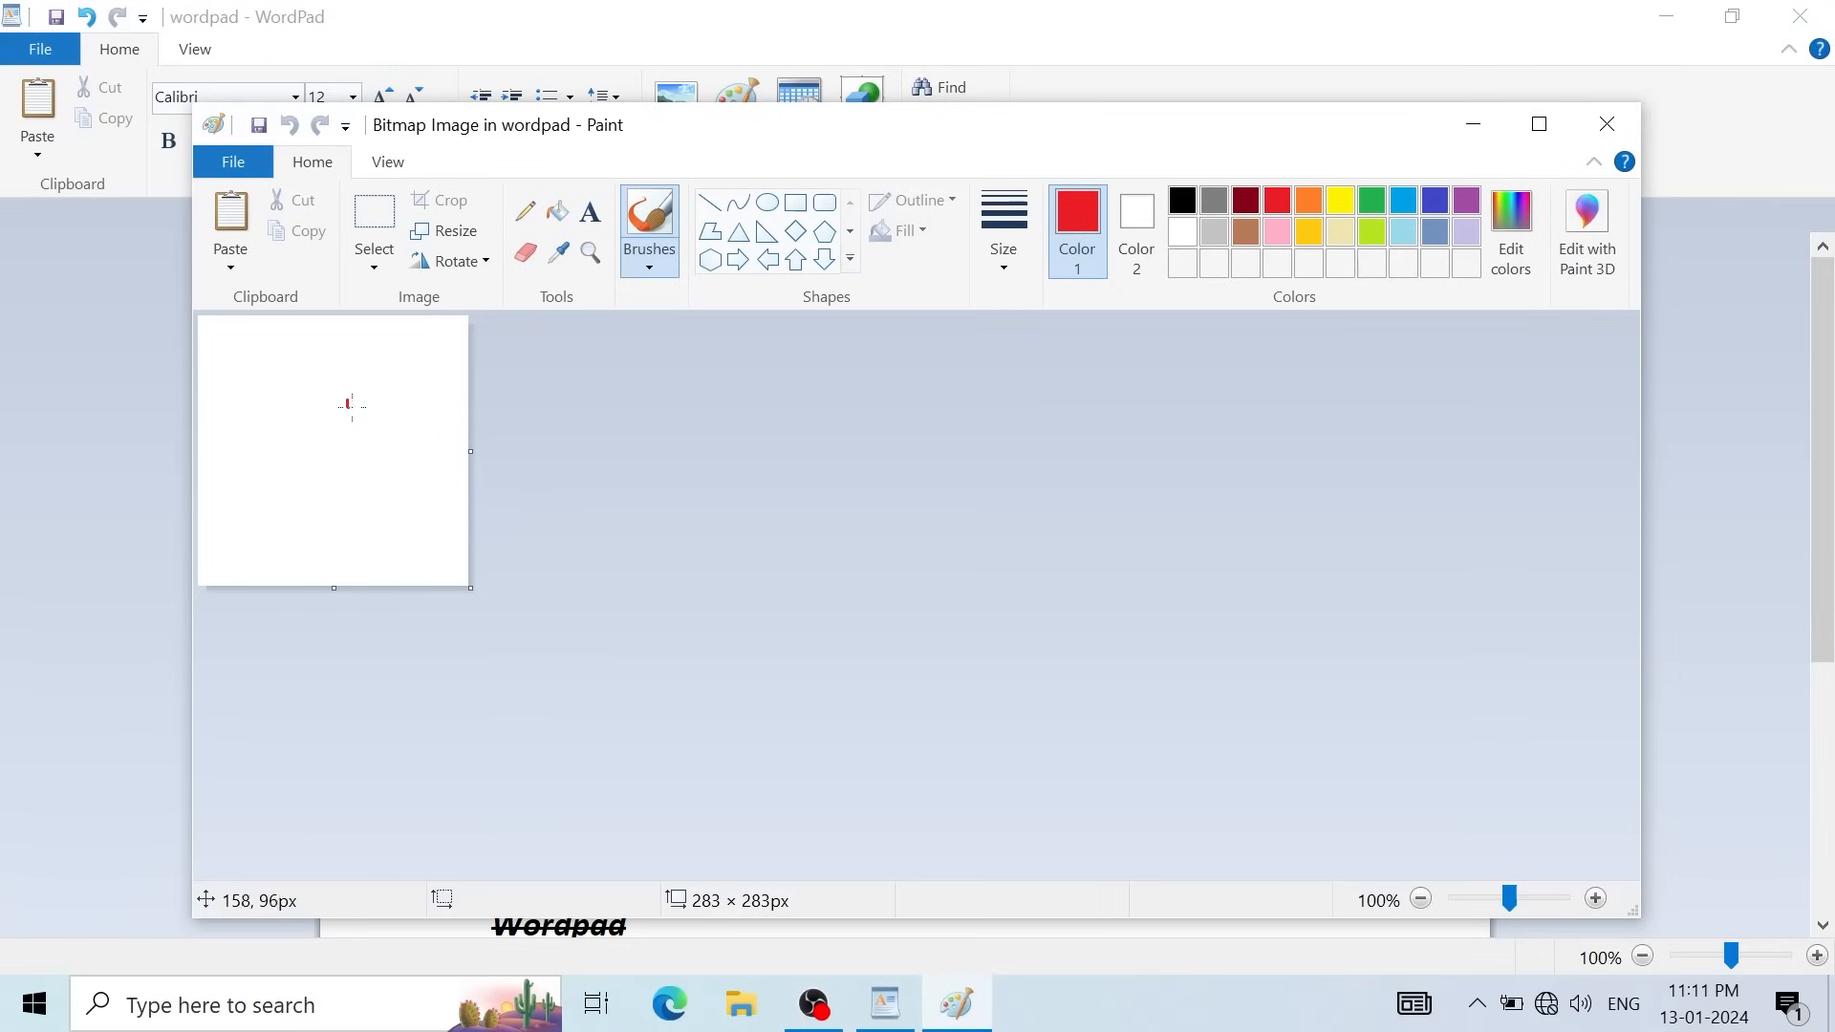
mouse_move(348, 409)
left_mouse_down()
mouse_move(327, 439)
mouse_move(417, 373)
left_mouse_up()
mouse_move(269, 361)
left_mouse_down()
mouse_move(296, 447)
mouse_move(332, 451)
mouse_move(337, 397)
mouse_move(312, 443)
mouse_move(339, 421)
left_mouse_up()
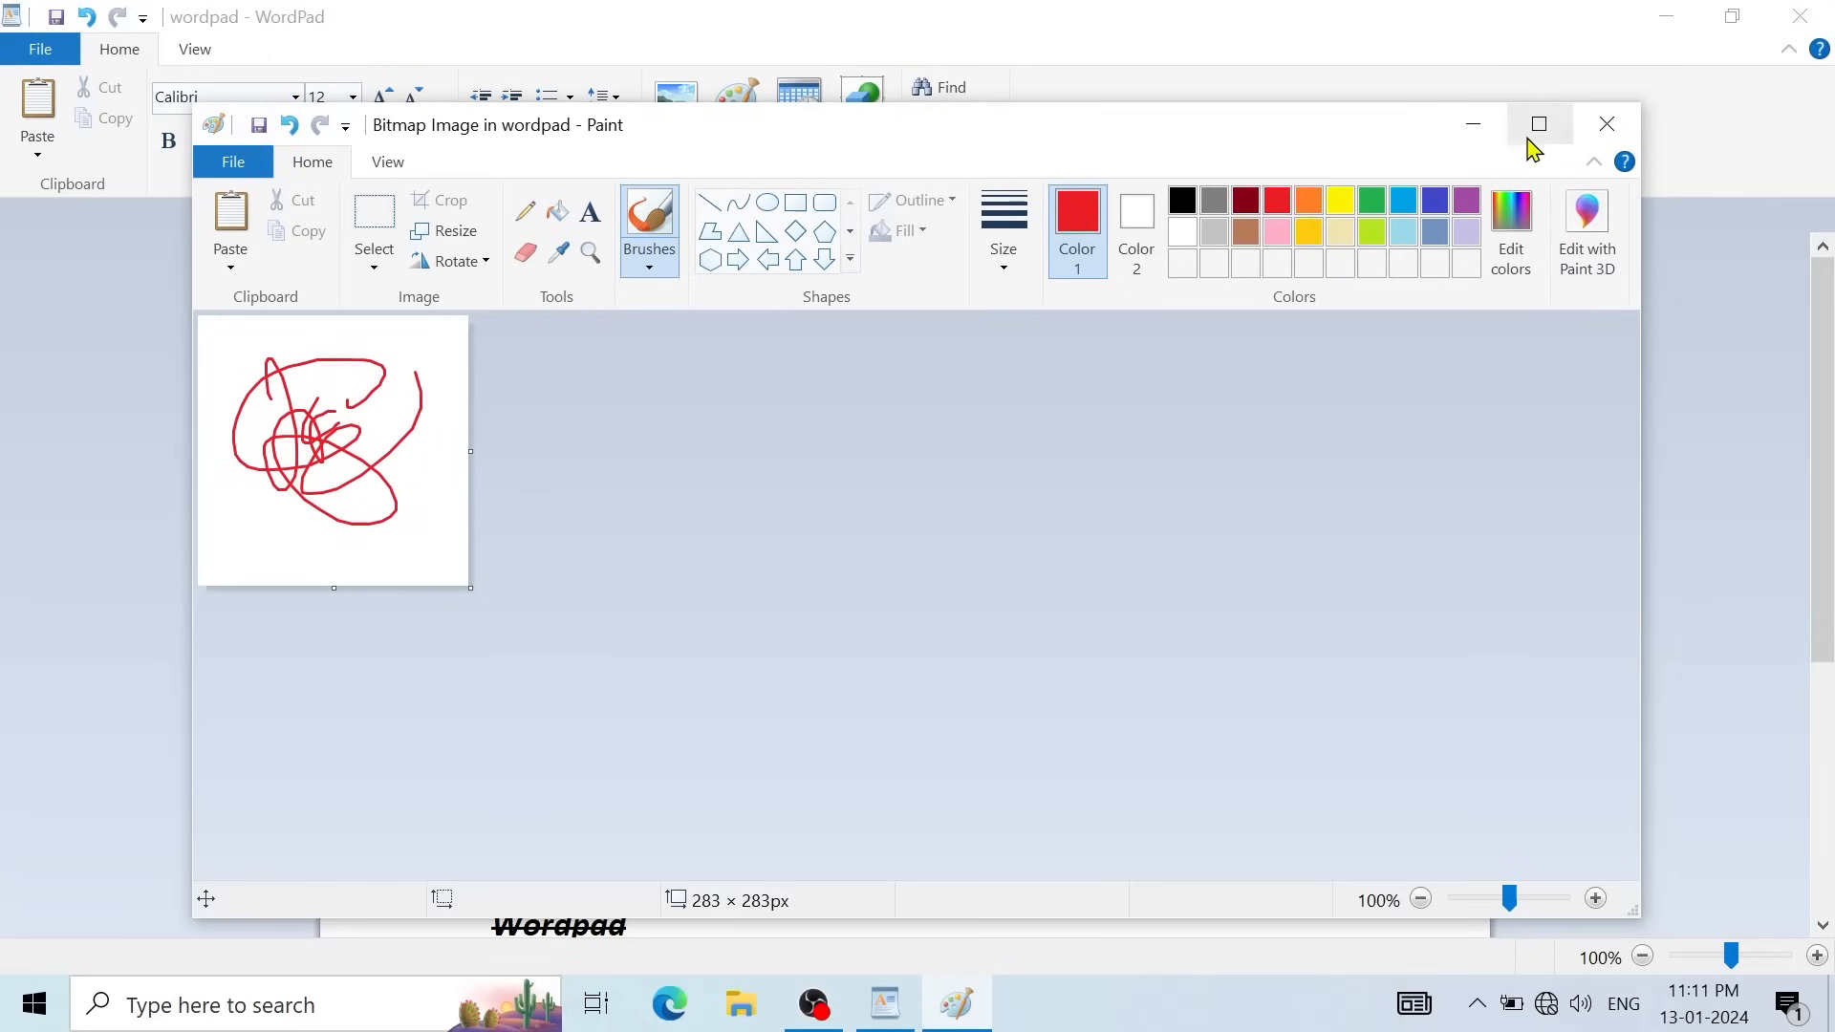
left_click(1483, 132)
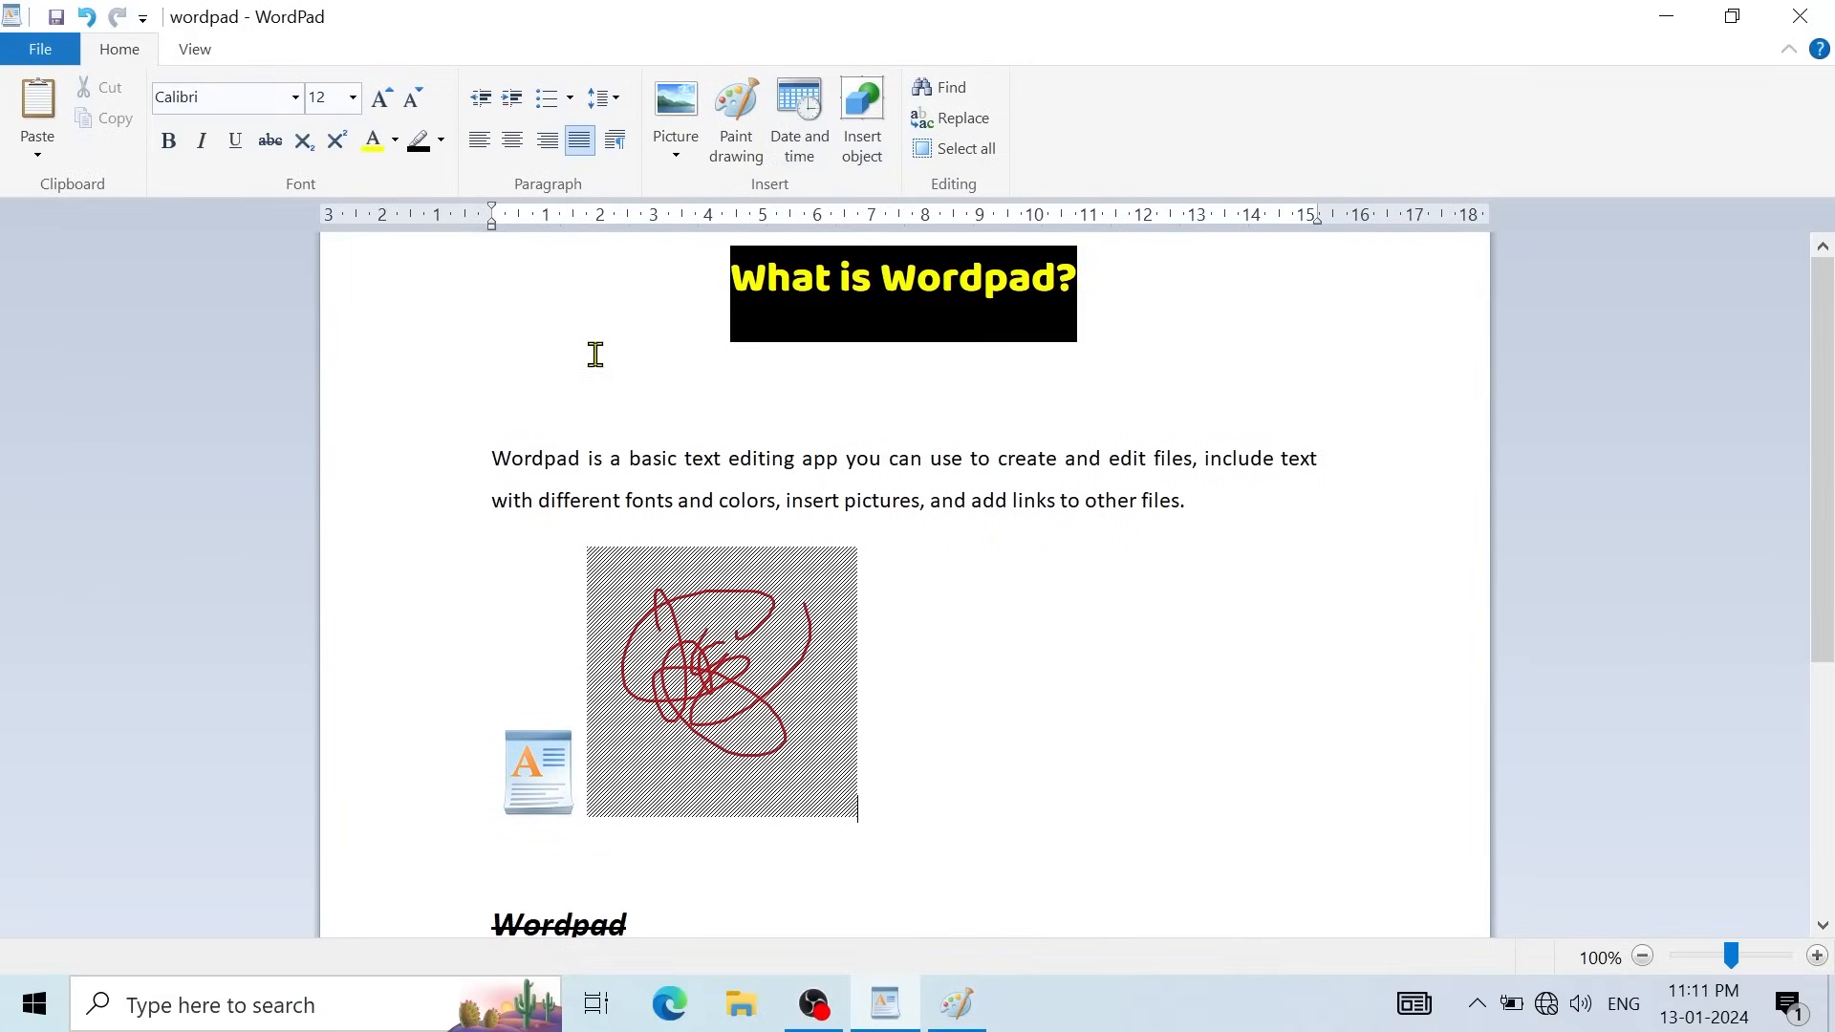
Step: Insert the current date in the "13 January 2024" format on the empty line below the title
left_click(491, 434)
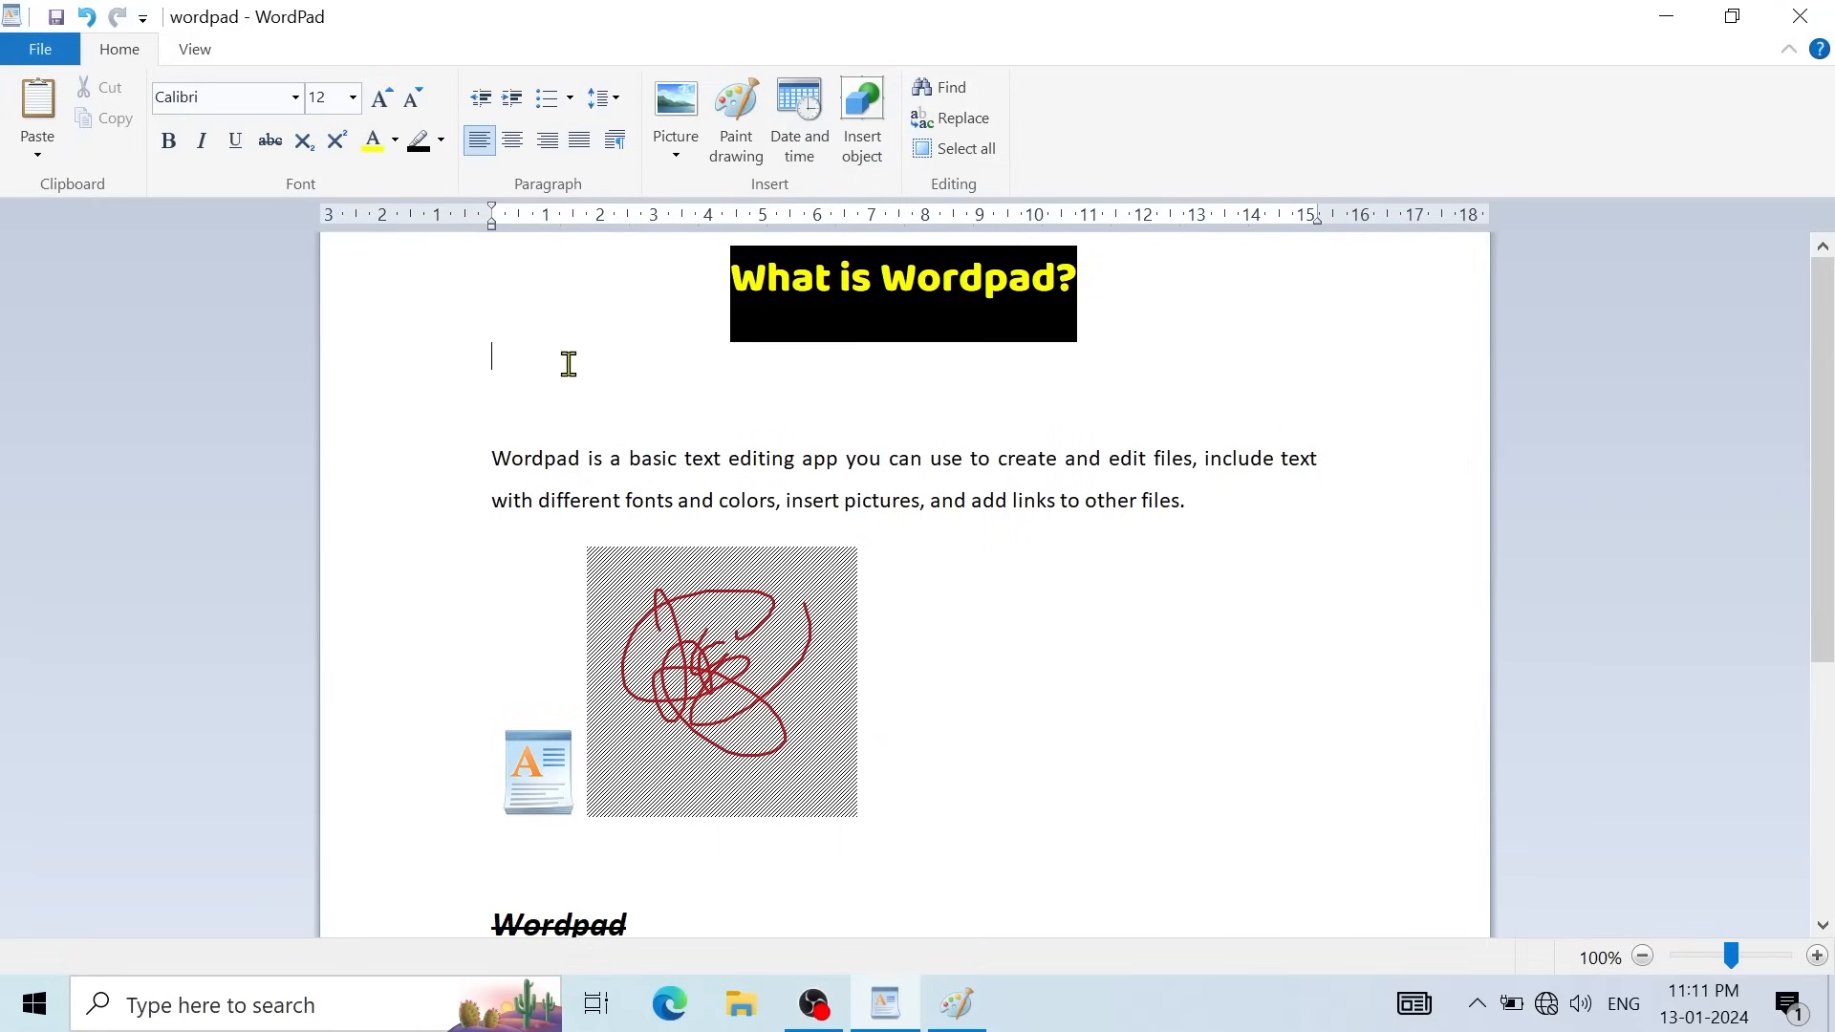
left_click(820, 137)
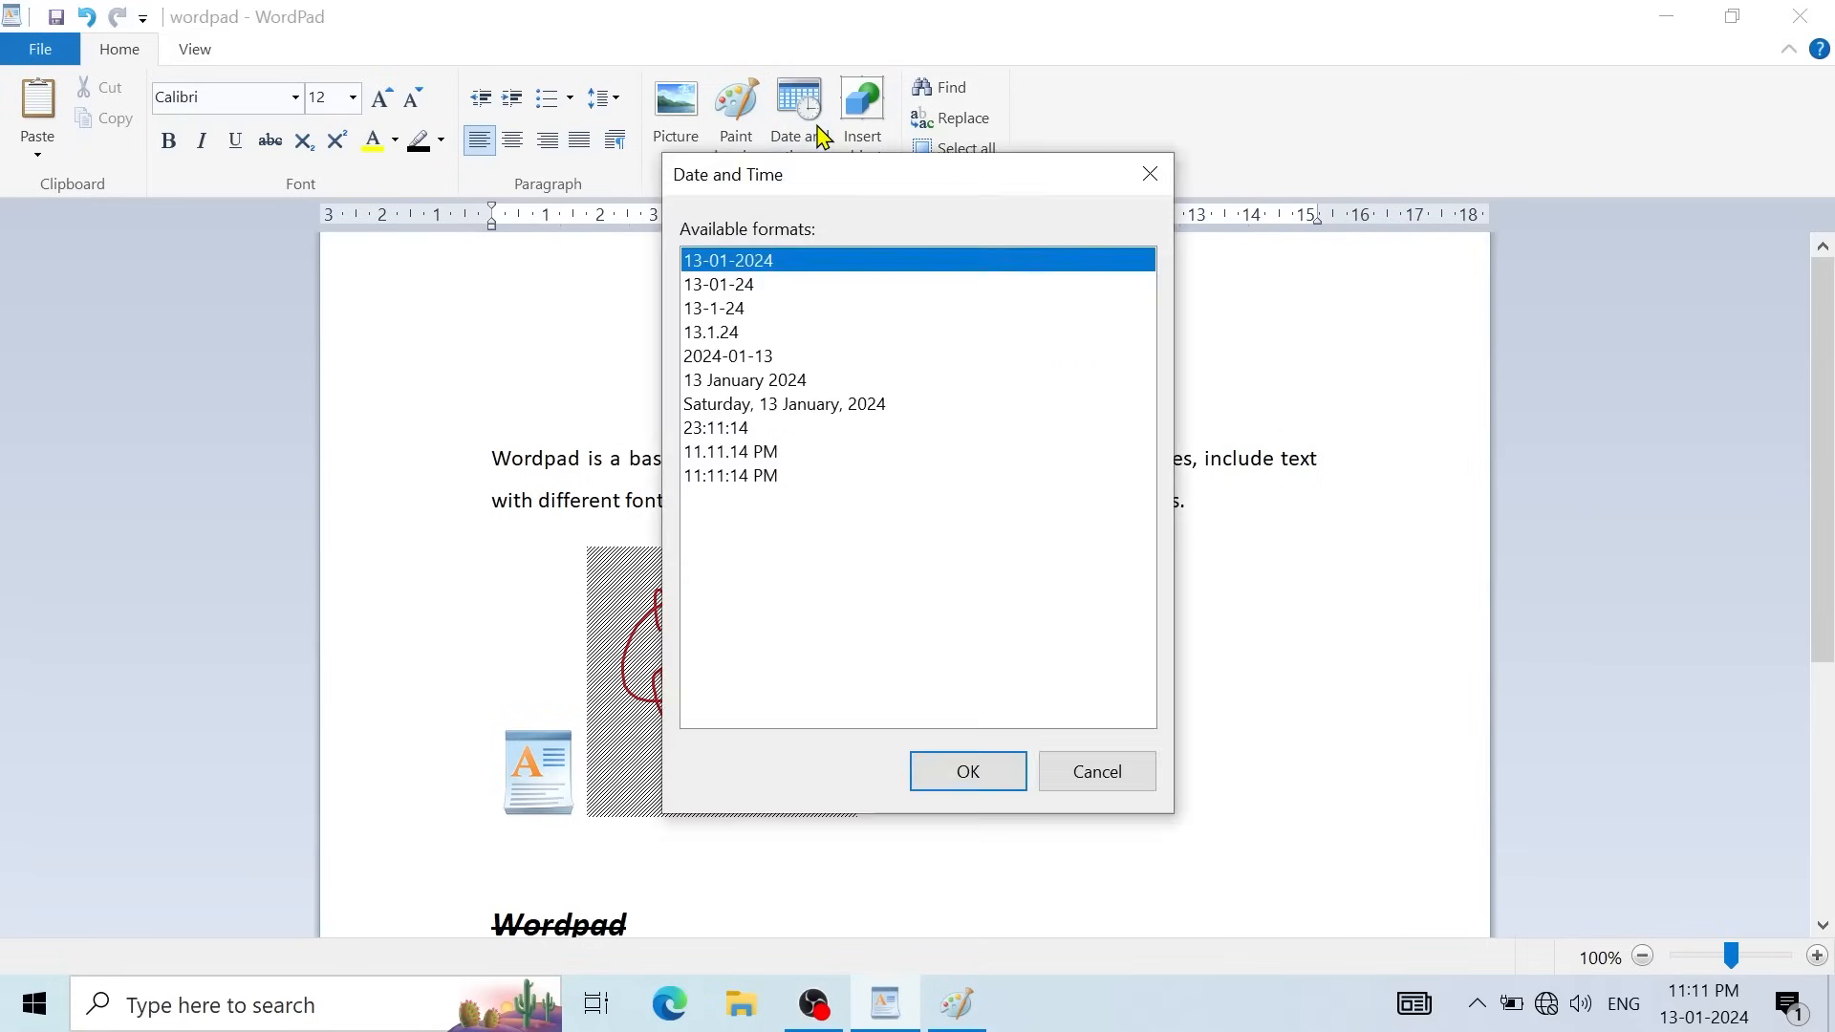
left_click(750, 284)
left_click(812, 381)
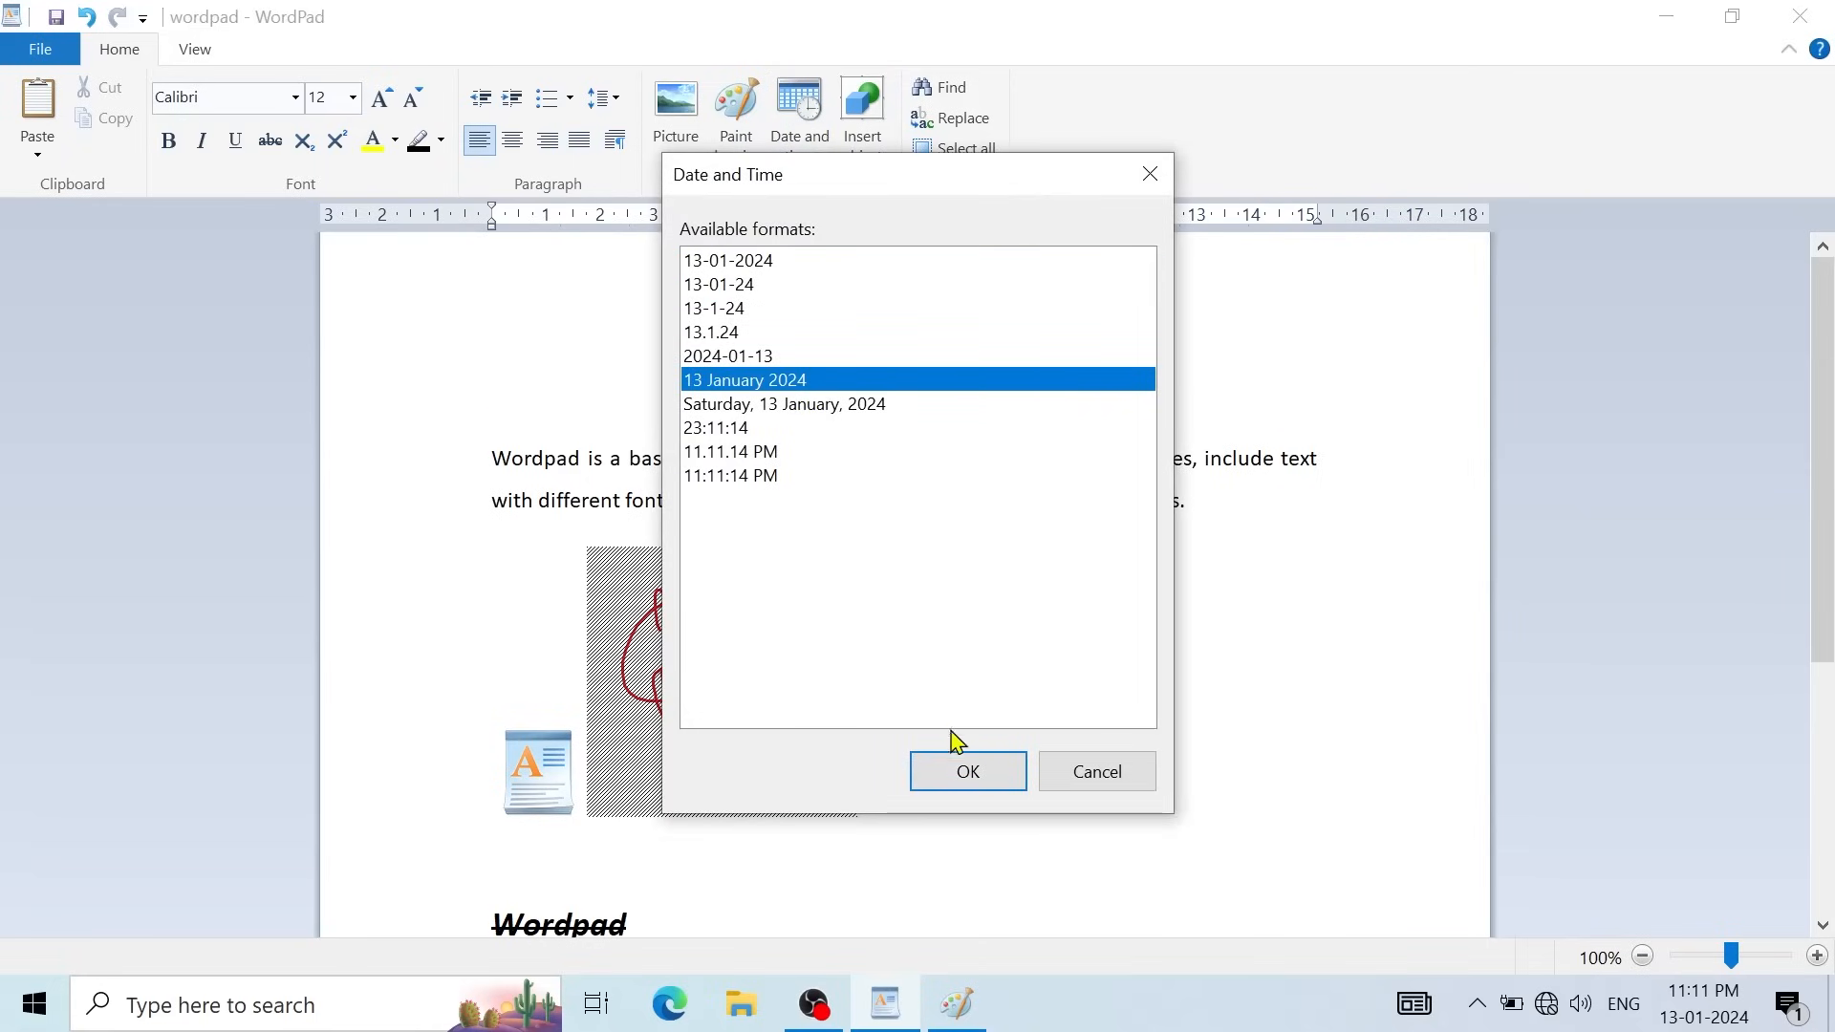
left_click(956, 761)
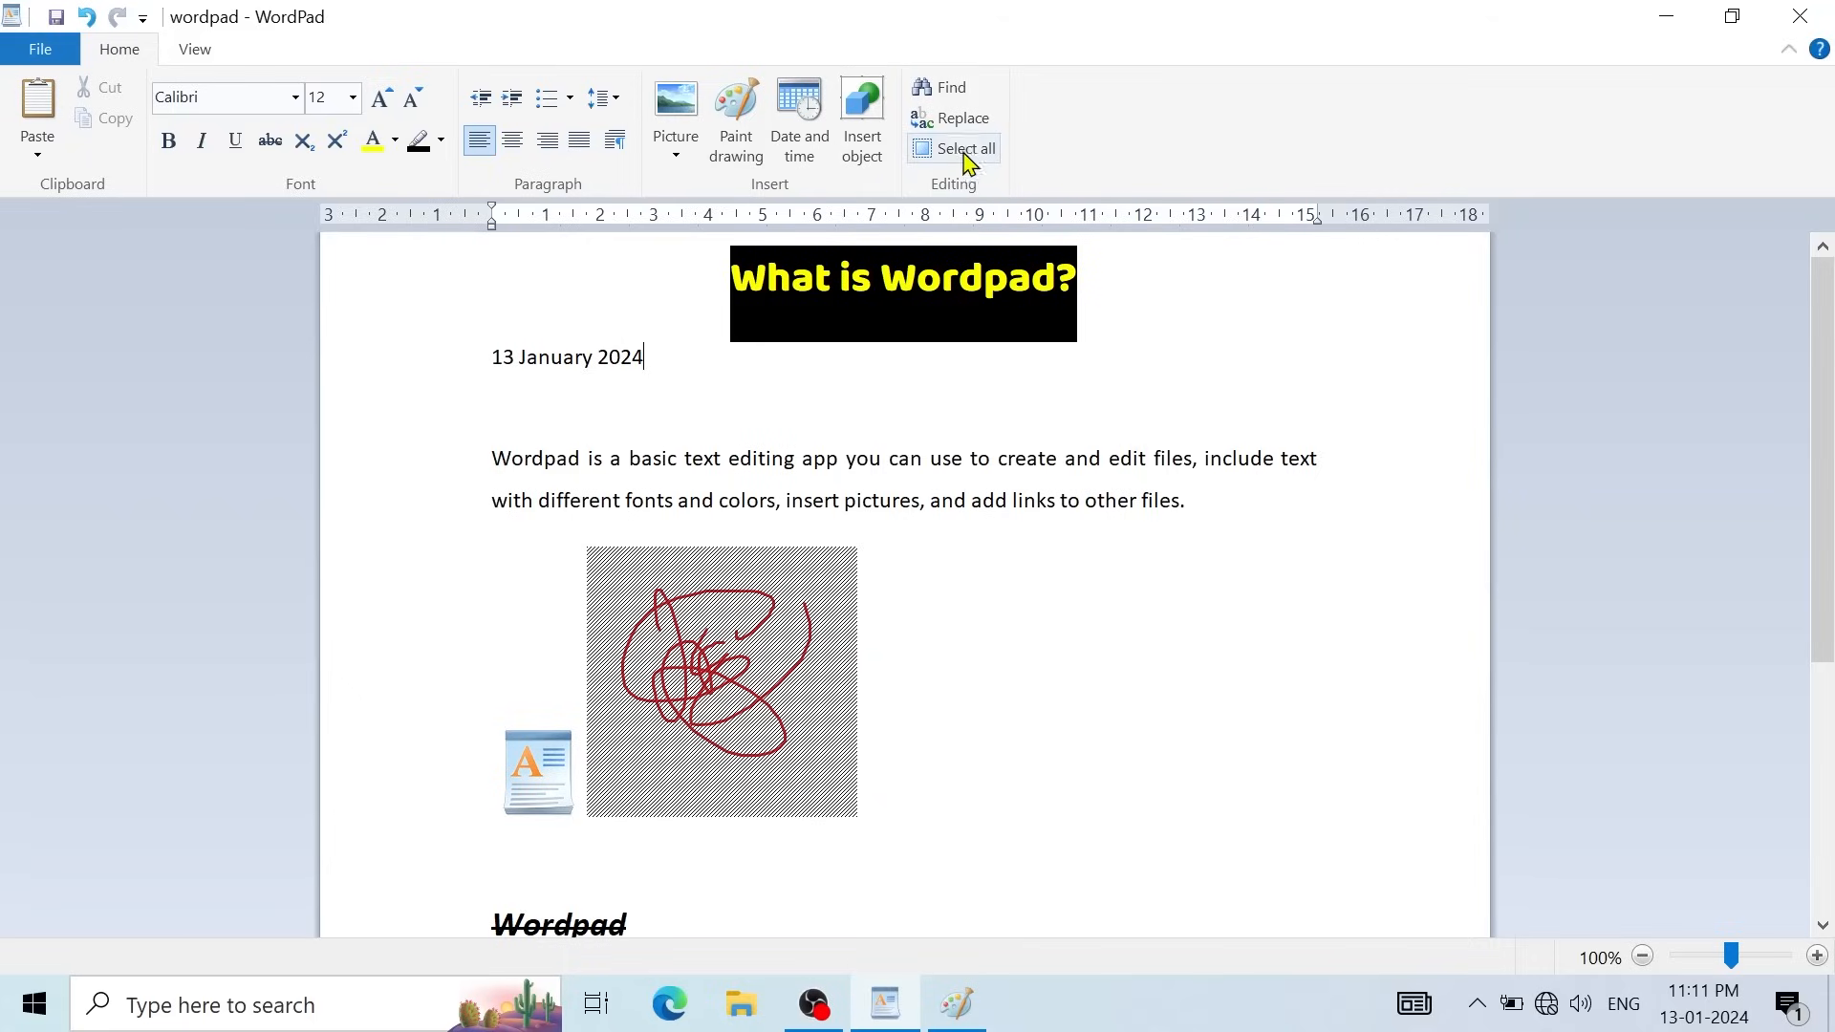
Step: Search the document for successive occurrences of "wordpad" and close the search
left_click(952, 96)
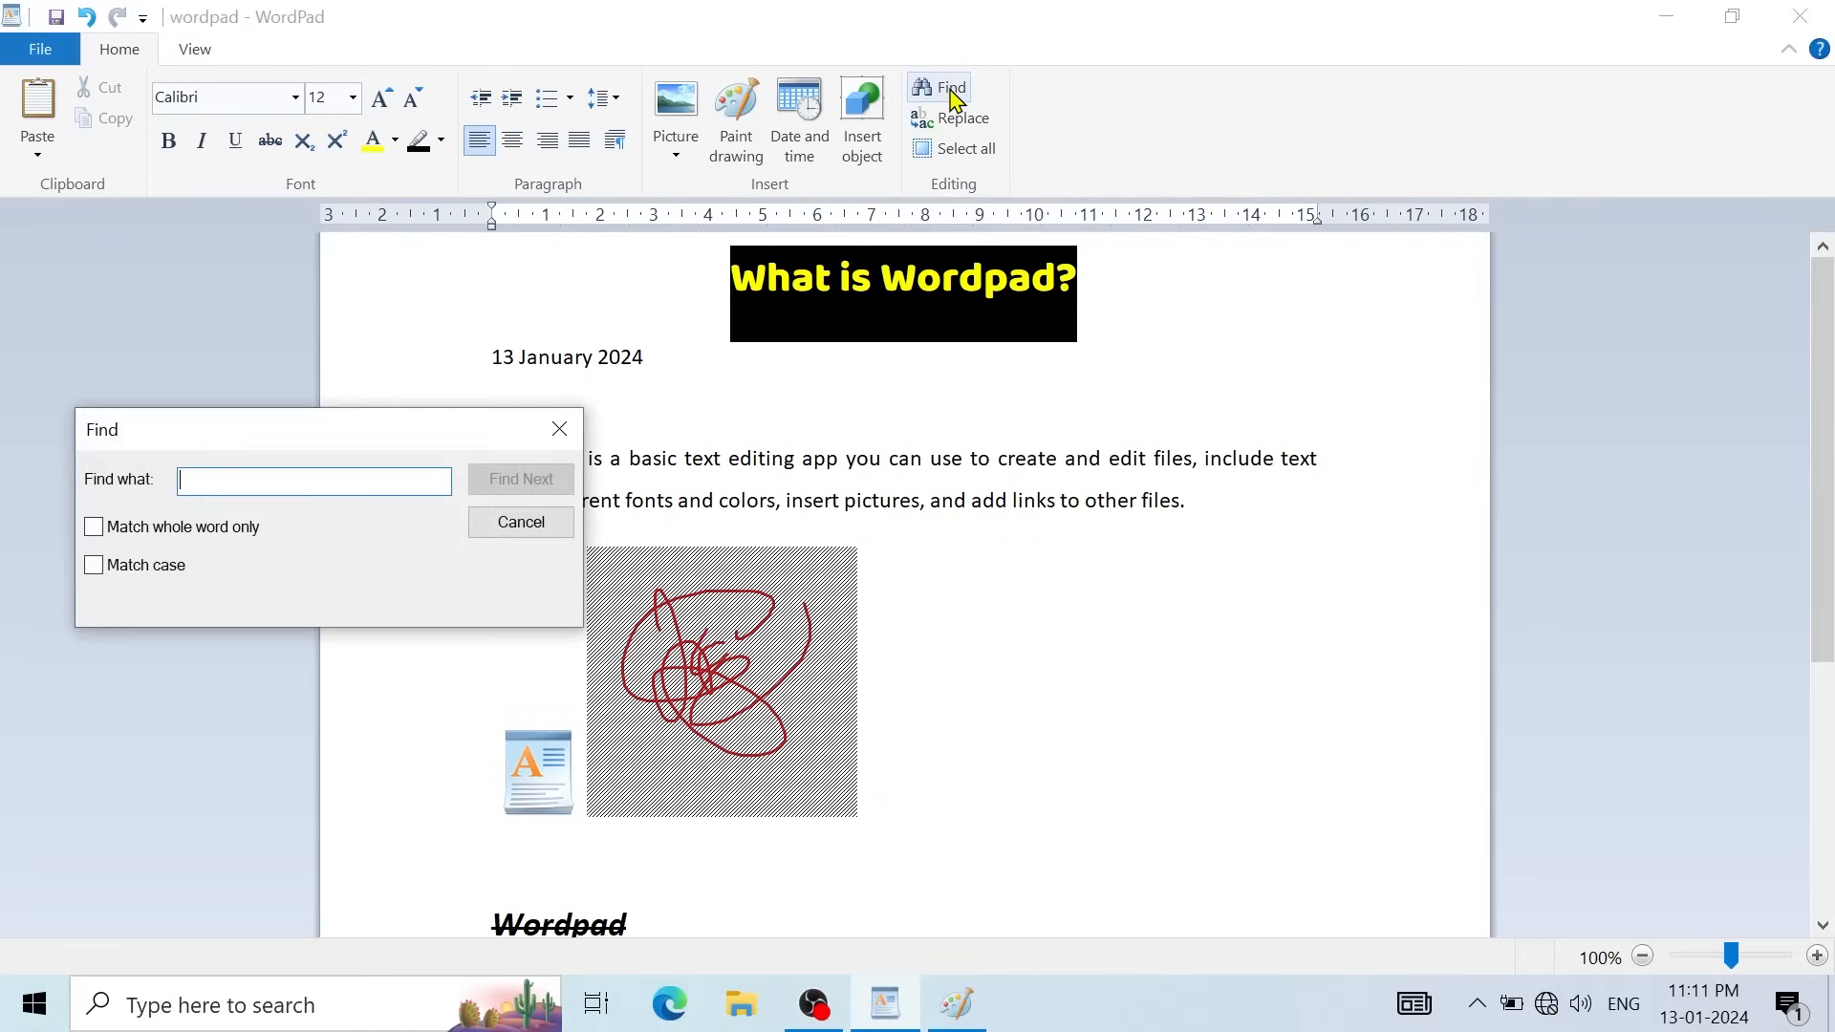
left_click_drag(468, 449, 799, 335)
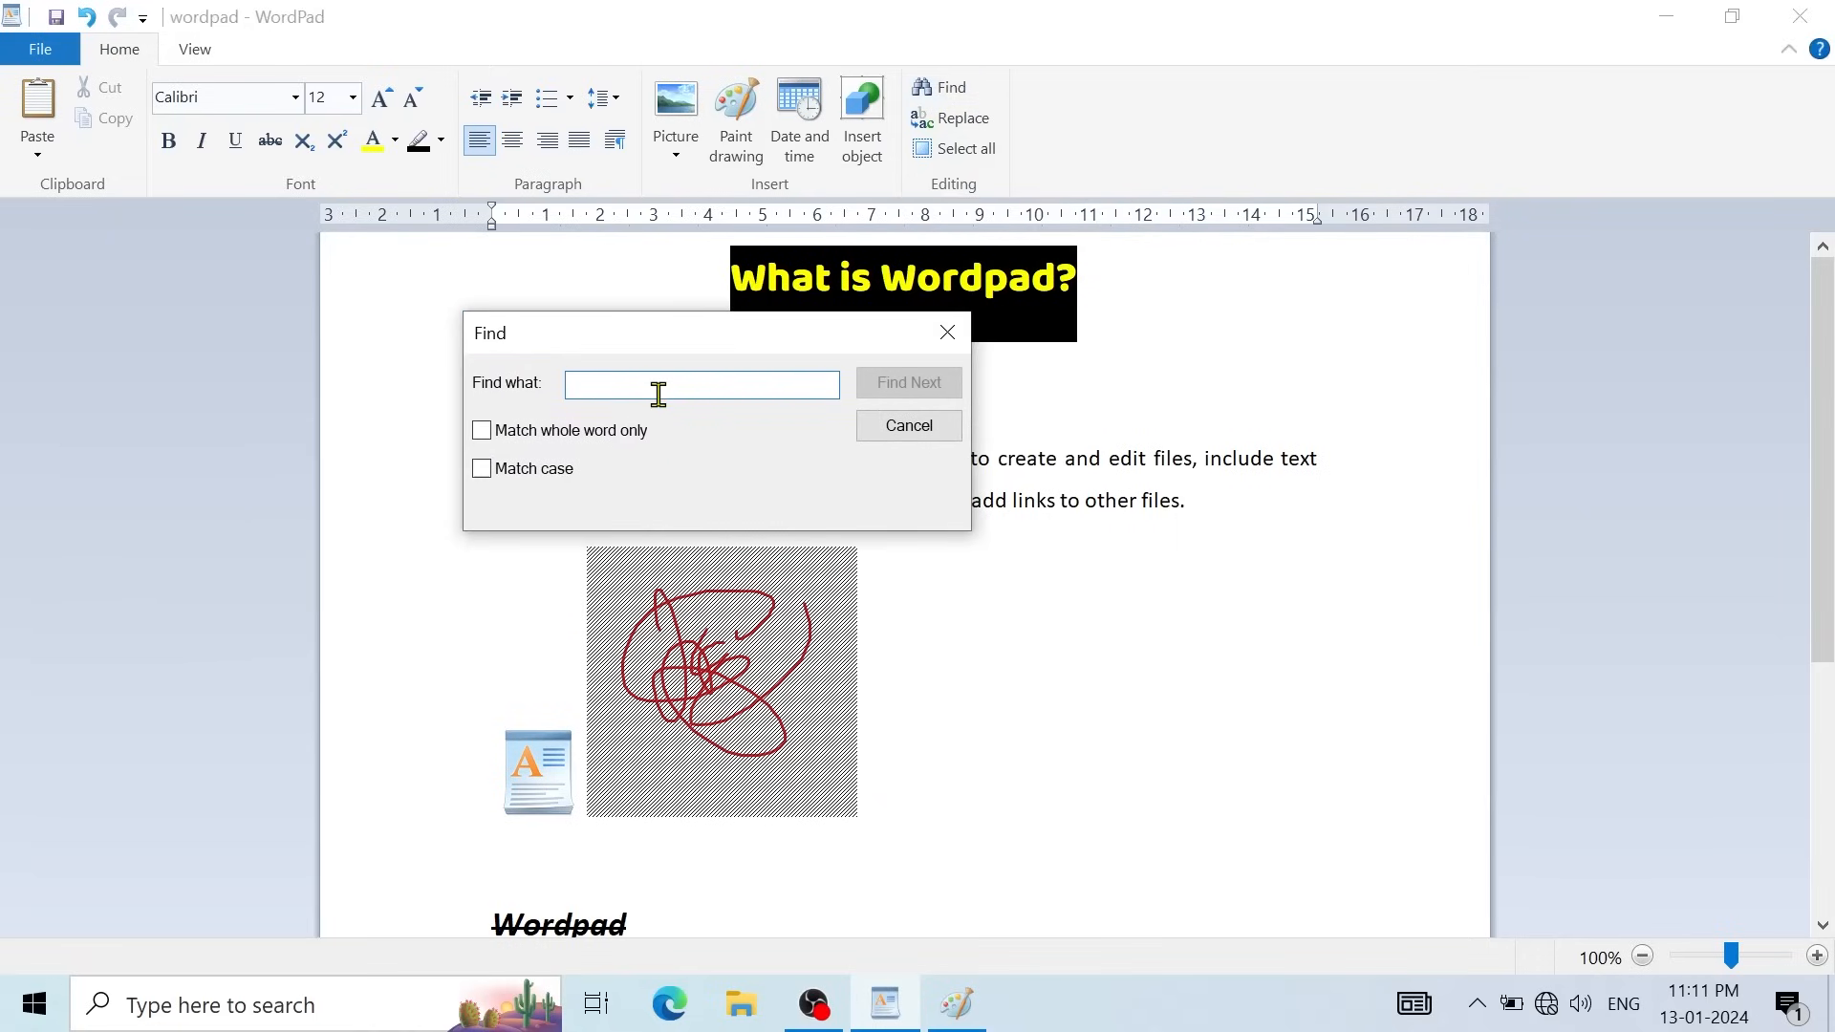
type("wordpad")
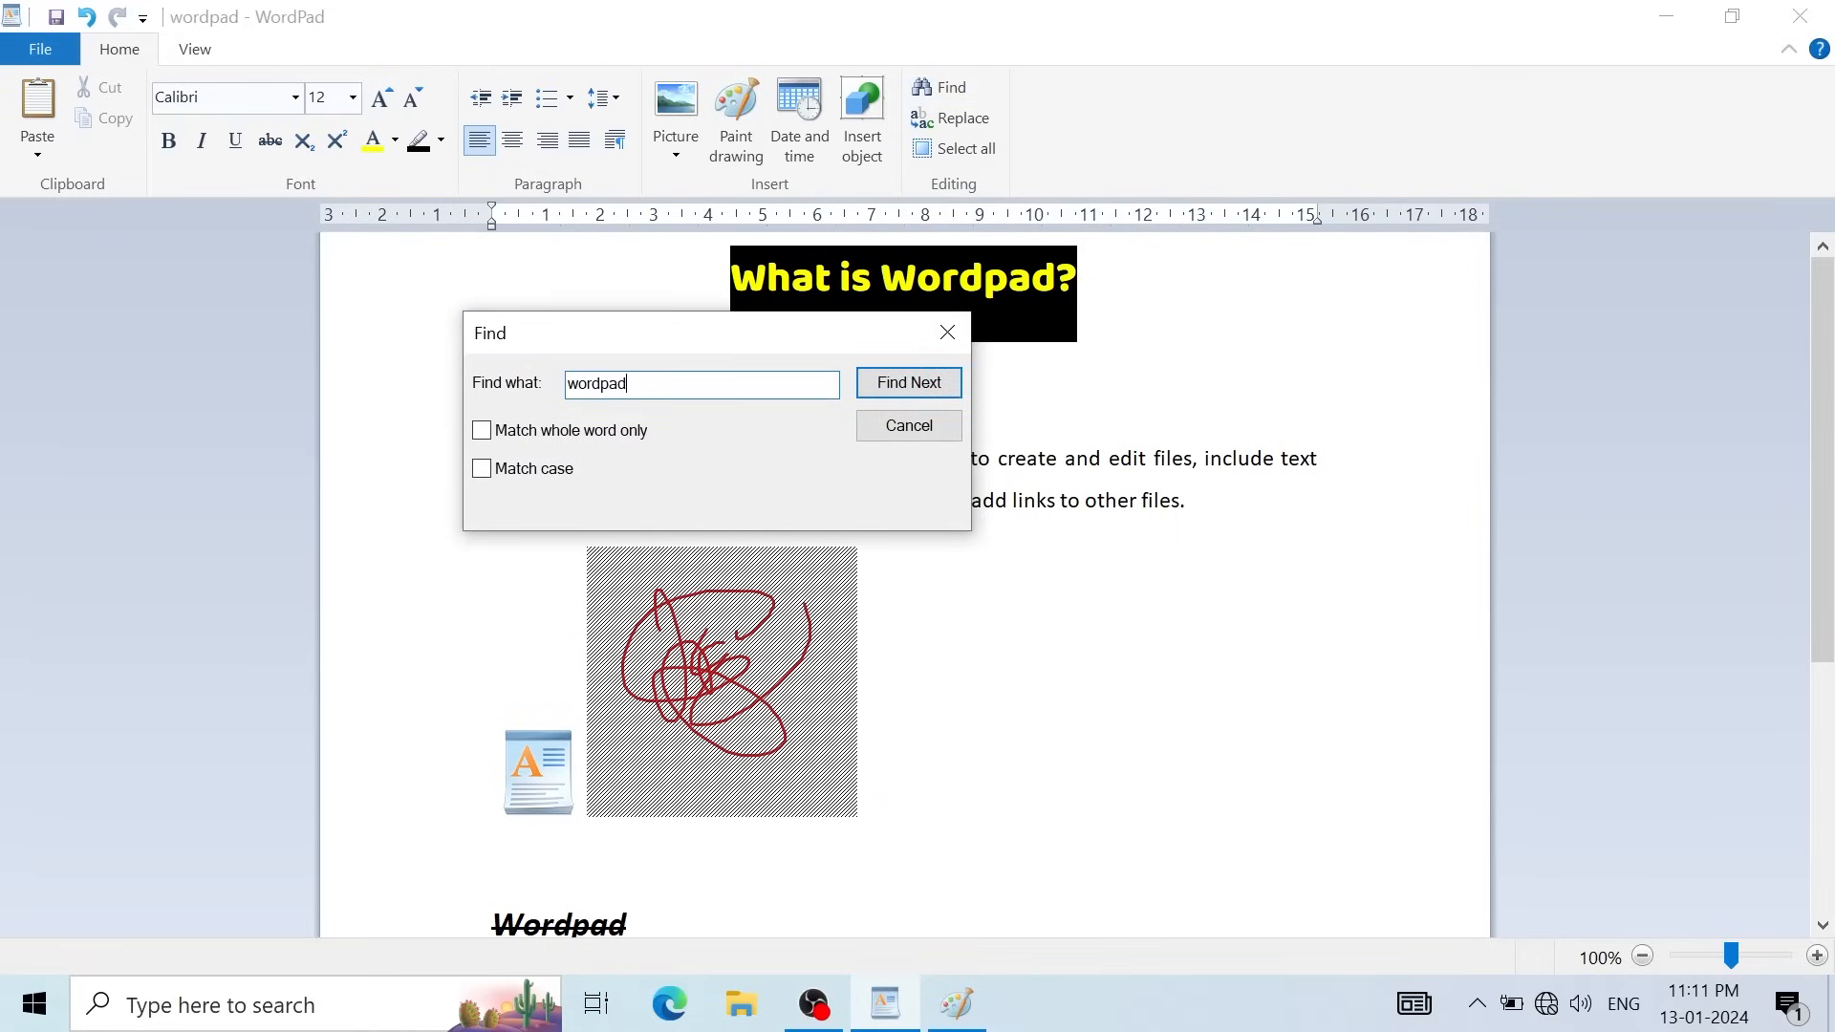
left_click(925, 396)
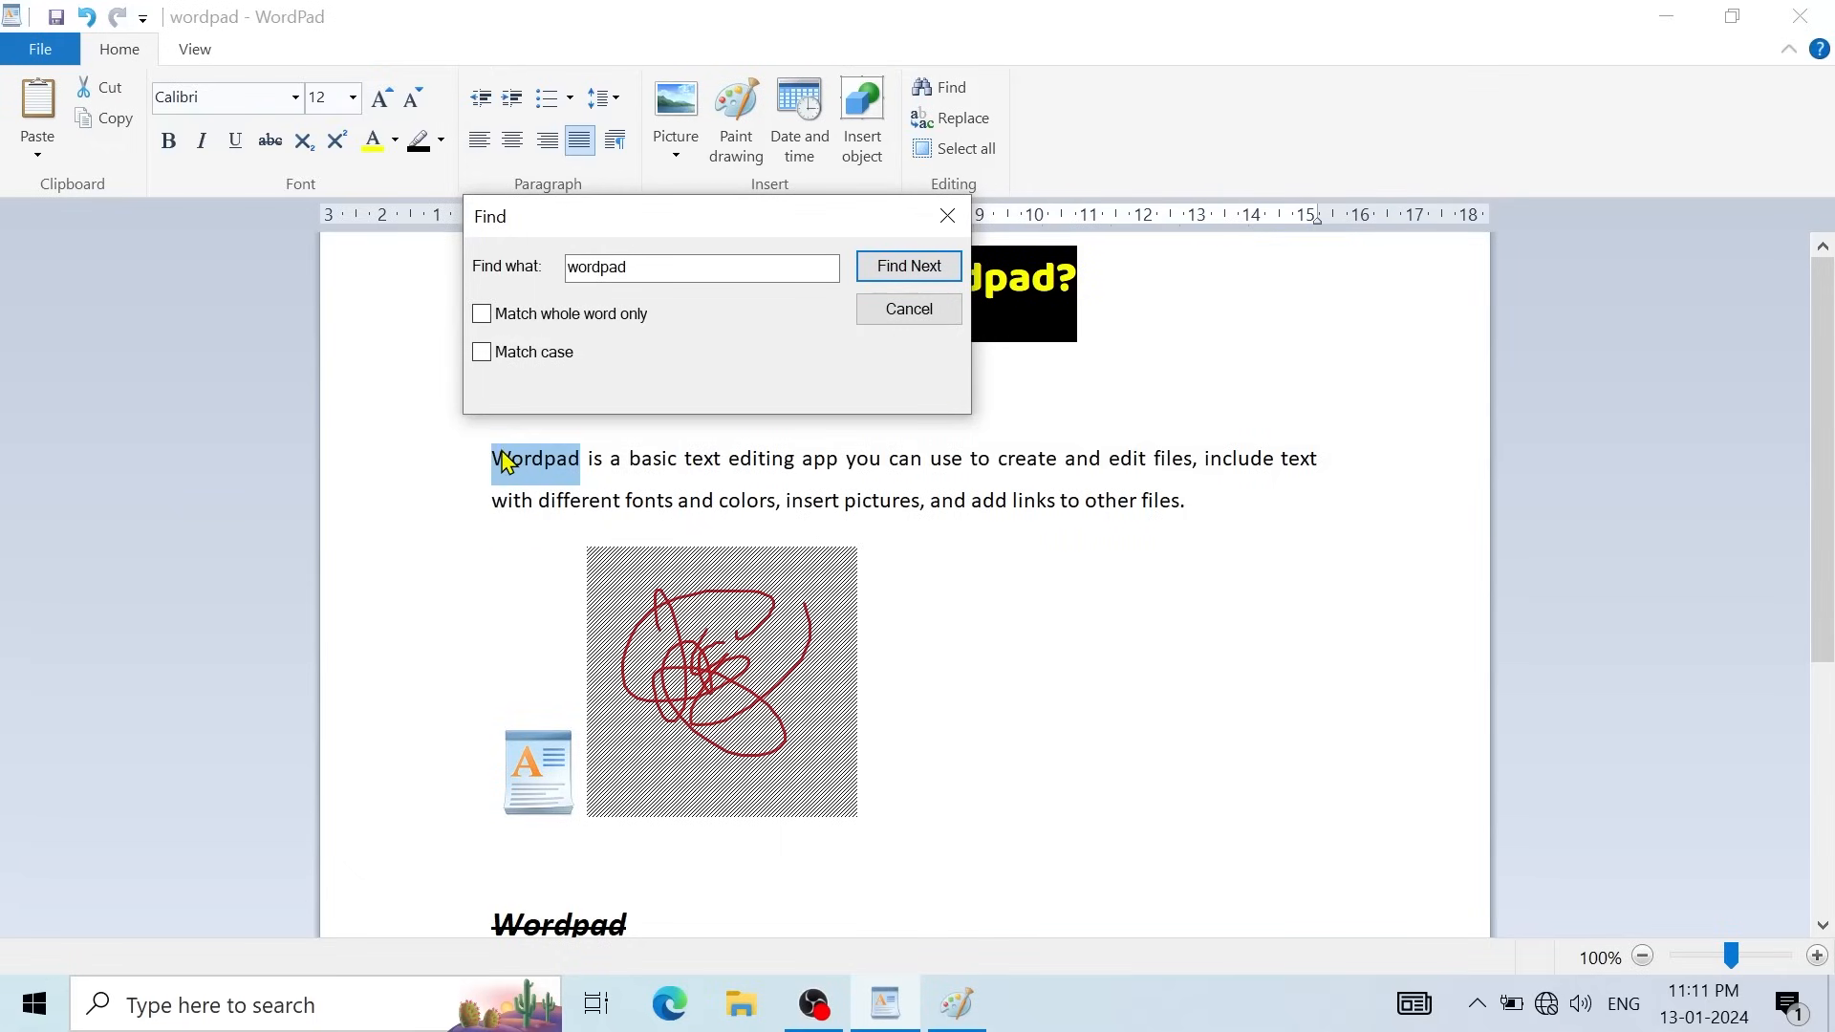
left_click(912, 267)
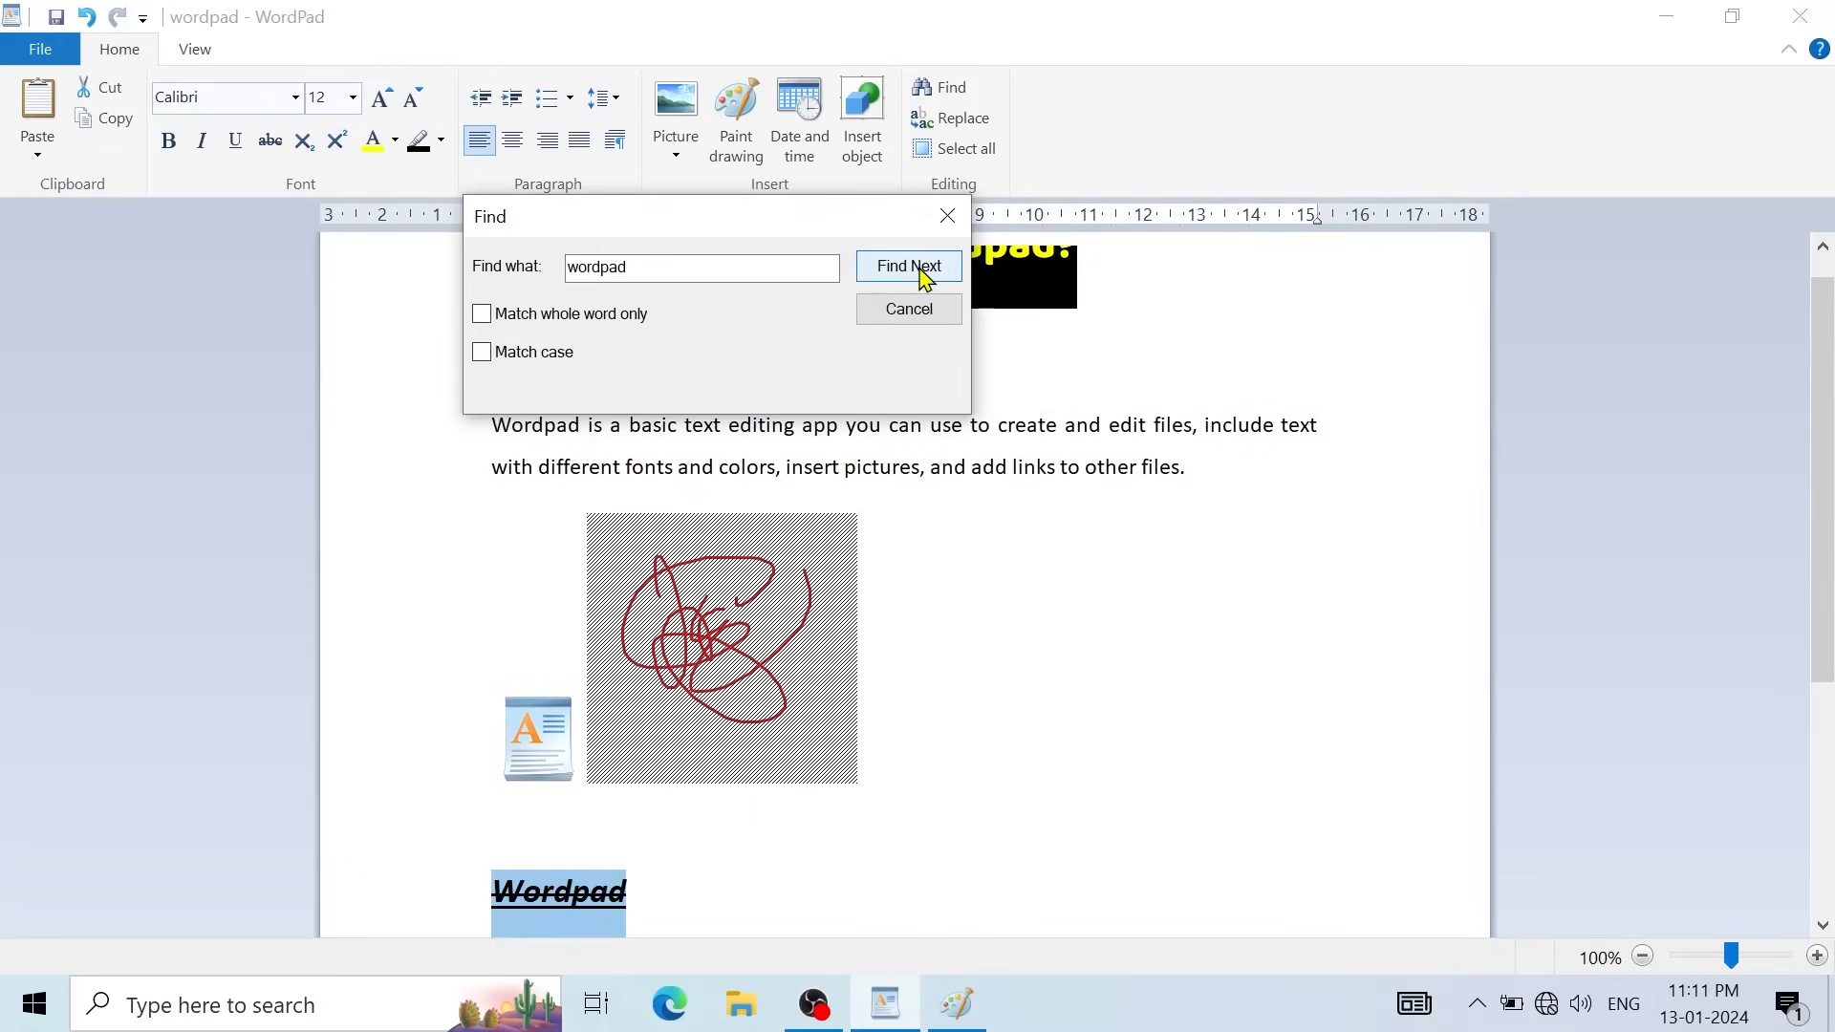
left_click_drag(758, 231, 840, 324)
scroll(809, 359, "up", 1)
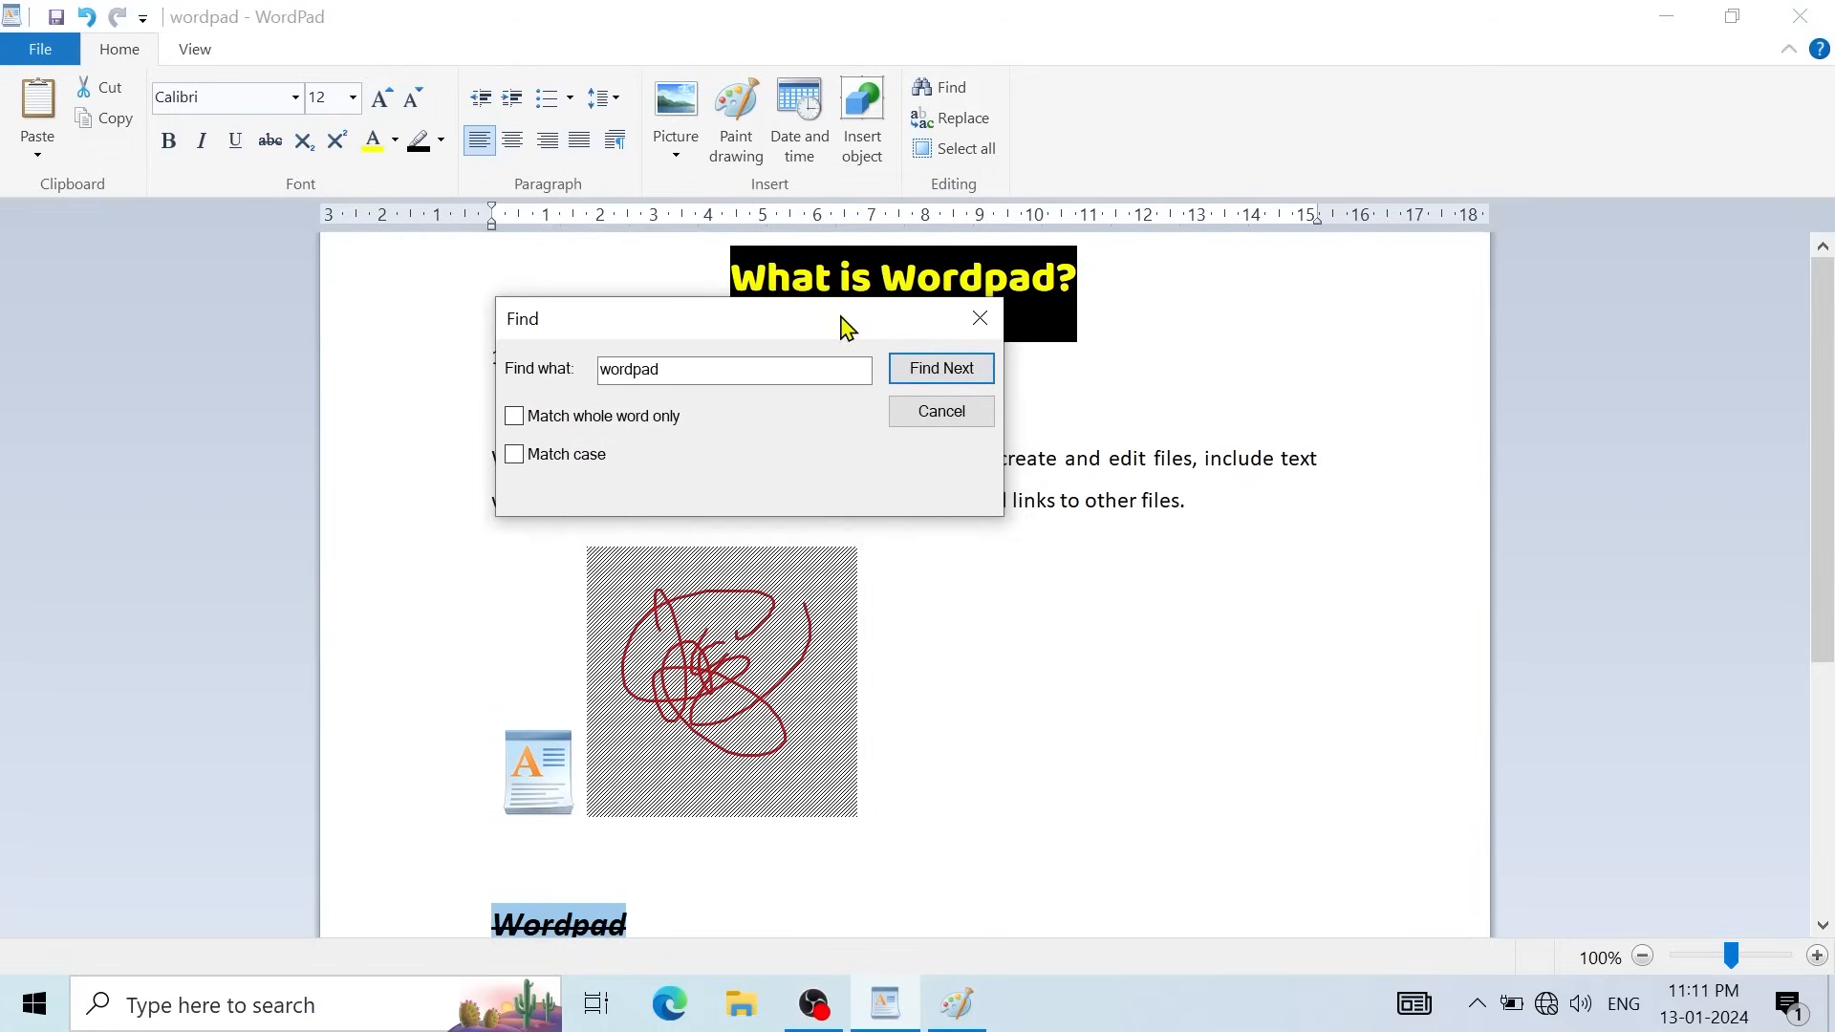
scroll(840, 606, "down", 5)
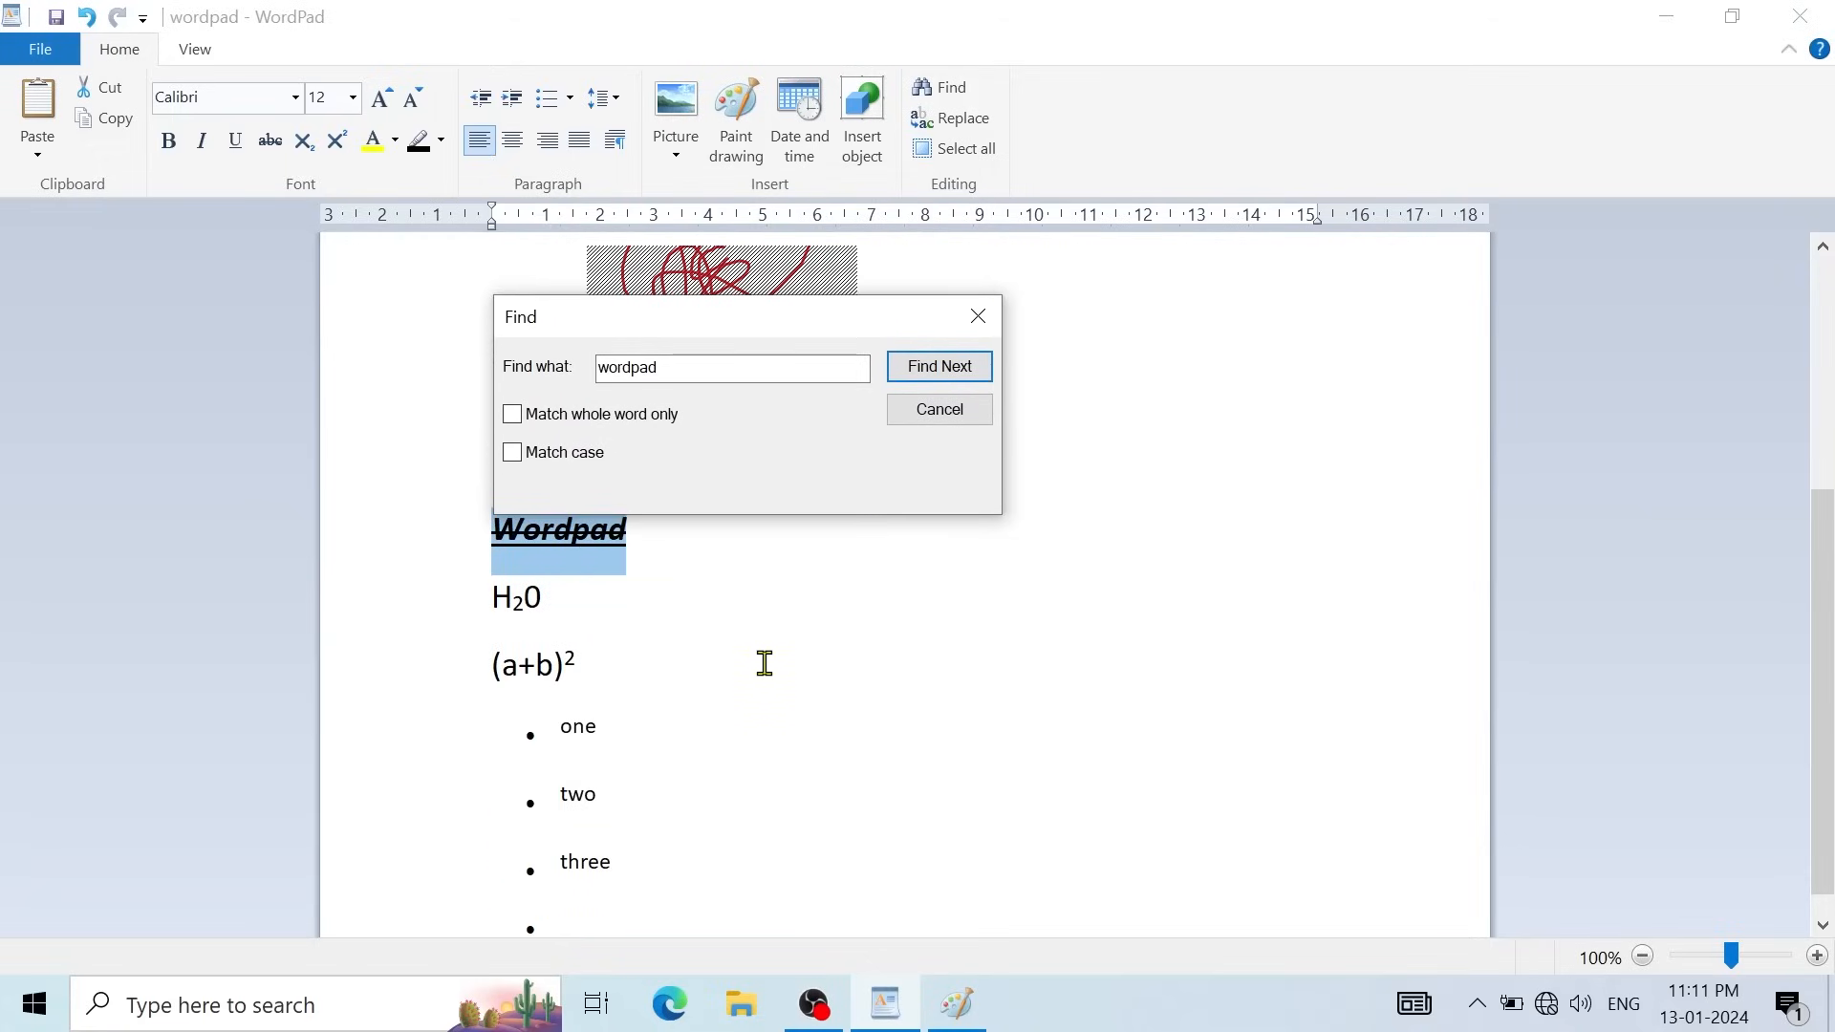
scroll(764, 663, "up", 3)
left_click(920, 413)
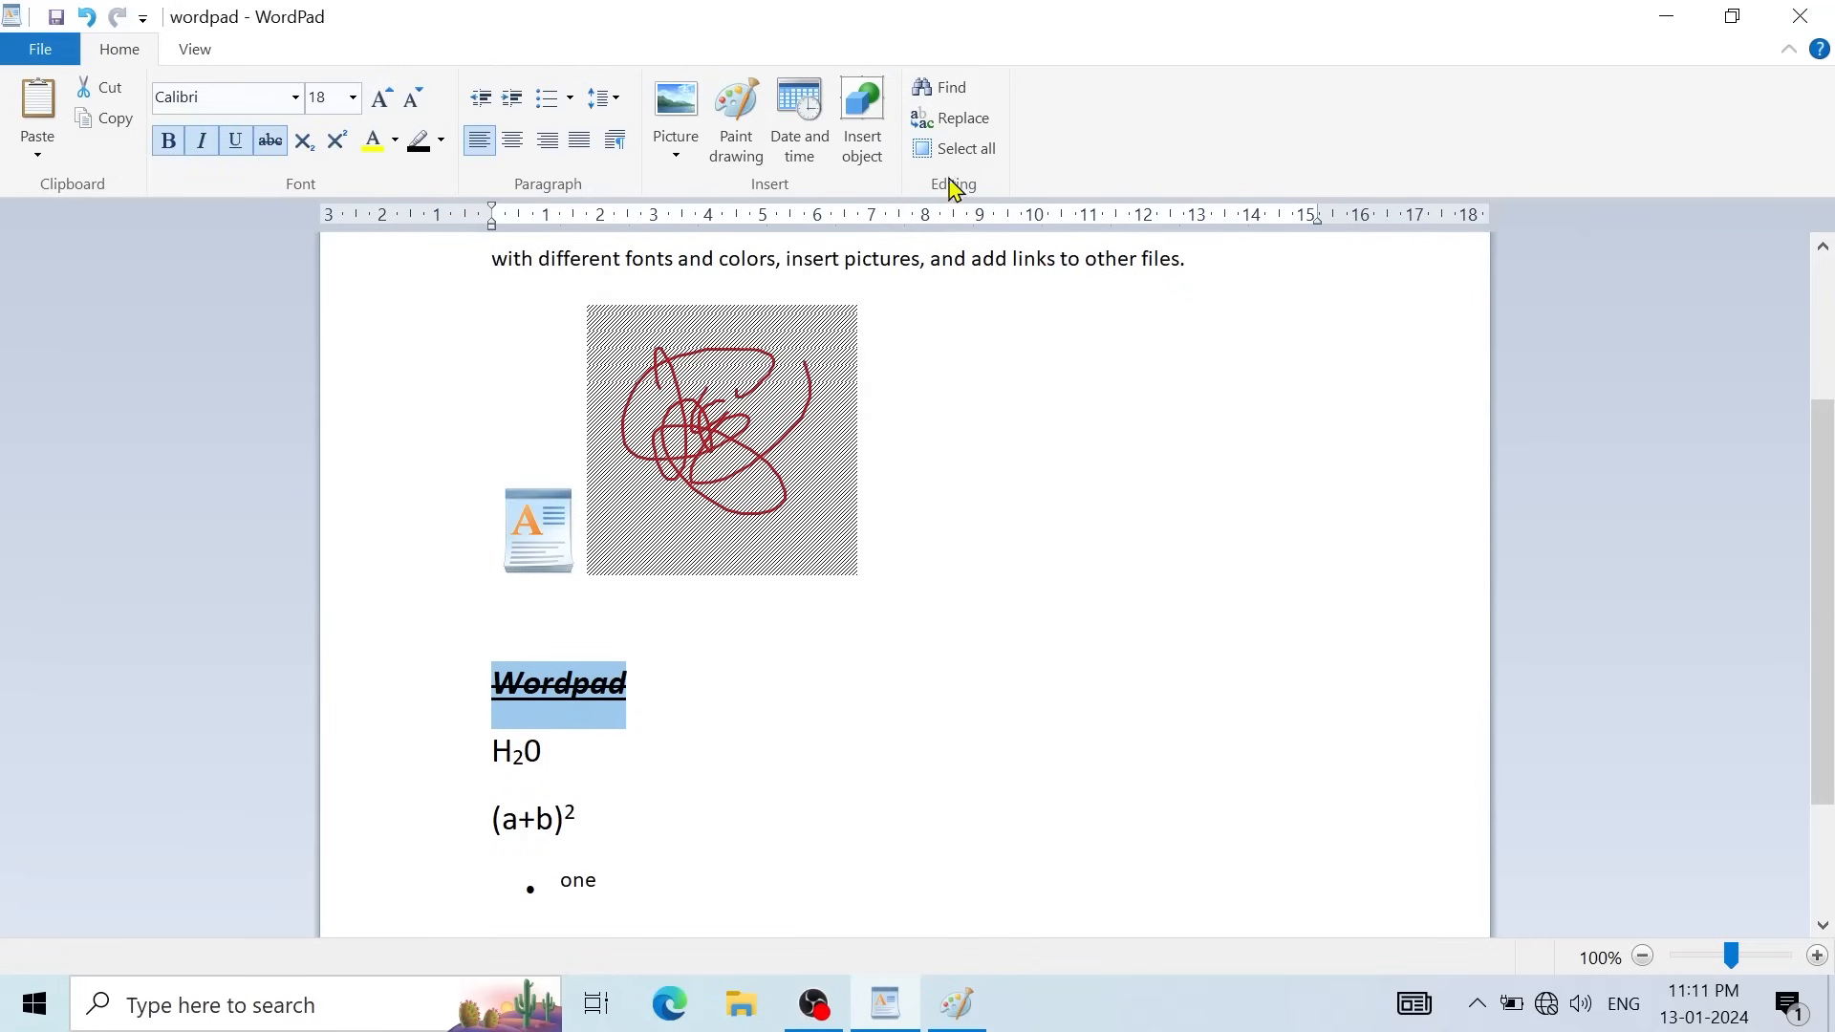
Step: Replace the word "pictures" with "images" in the paragraph and close the replacement dialog
left_click(954, 127)
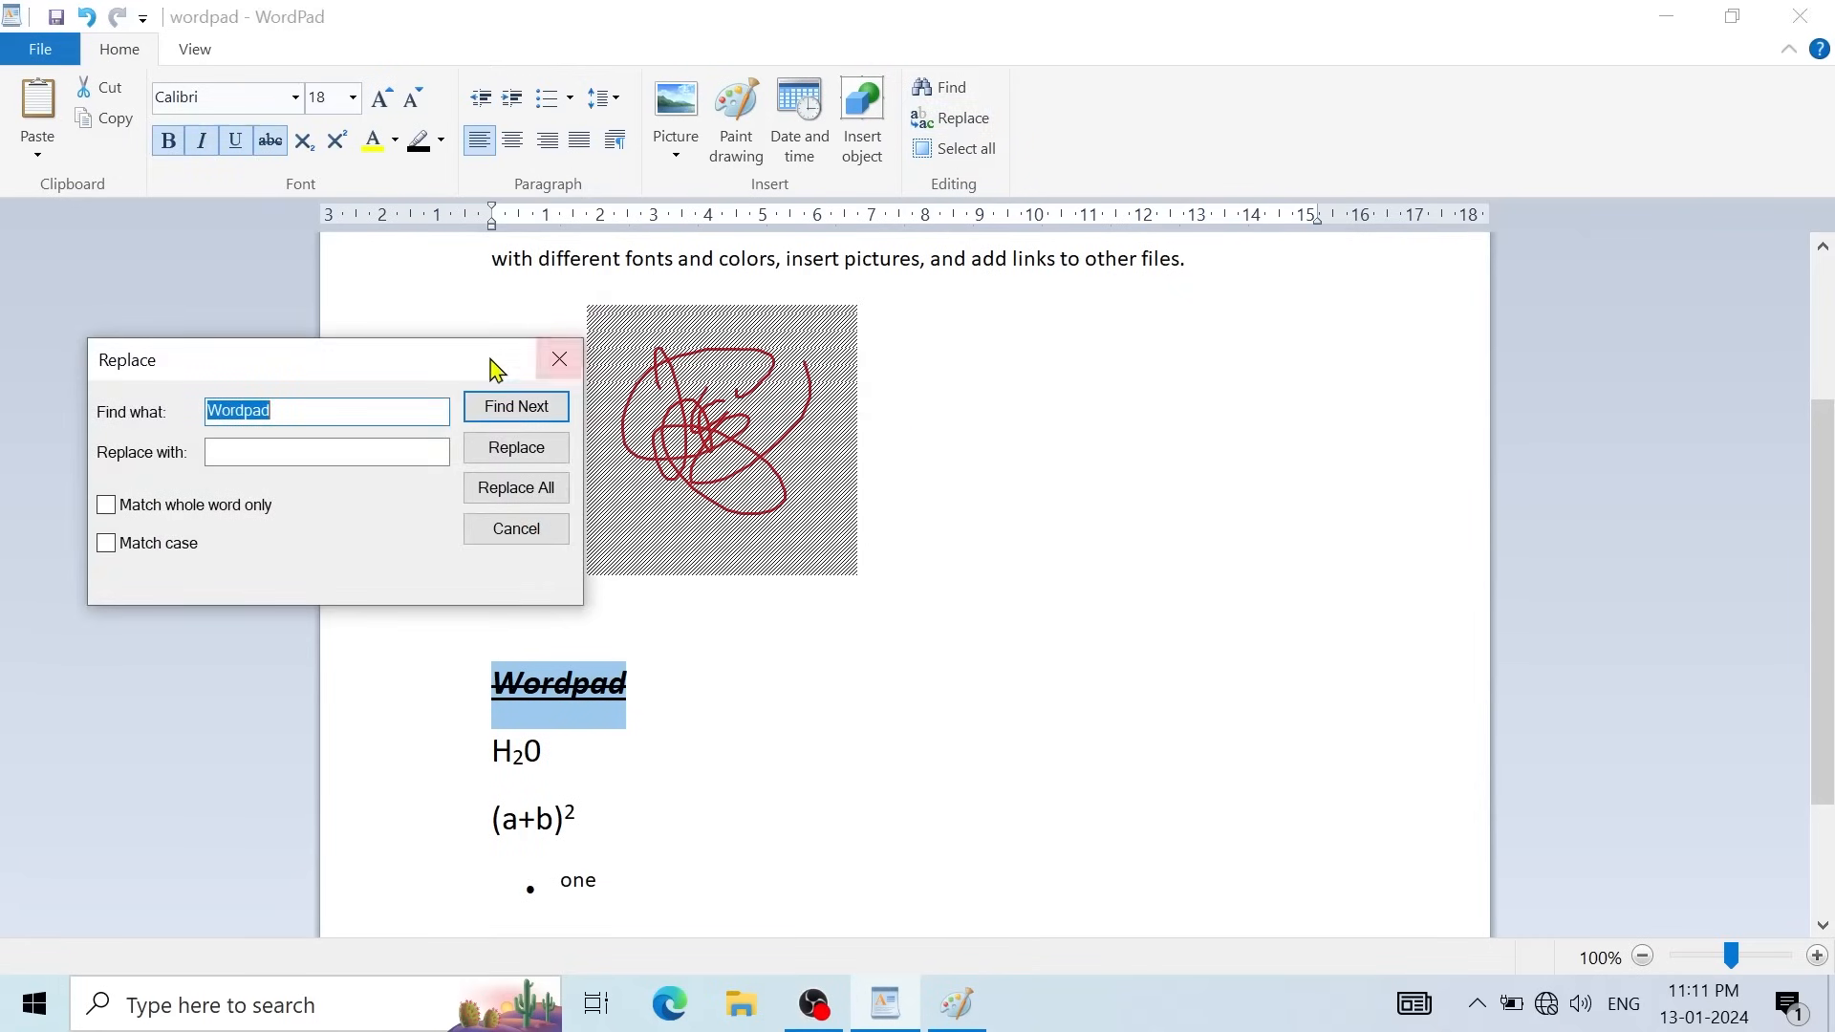
left_click_drag(496, 368, 694, 359)
type("pictures")
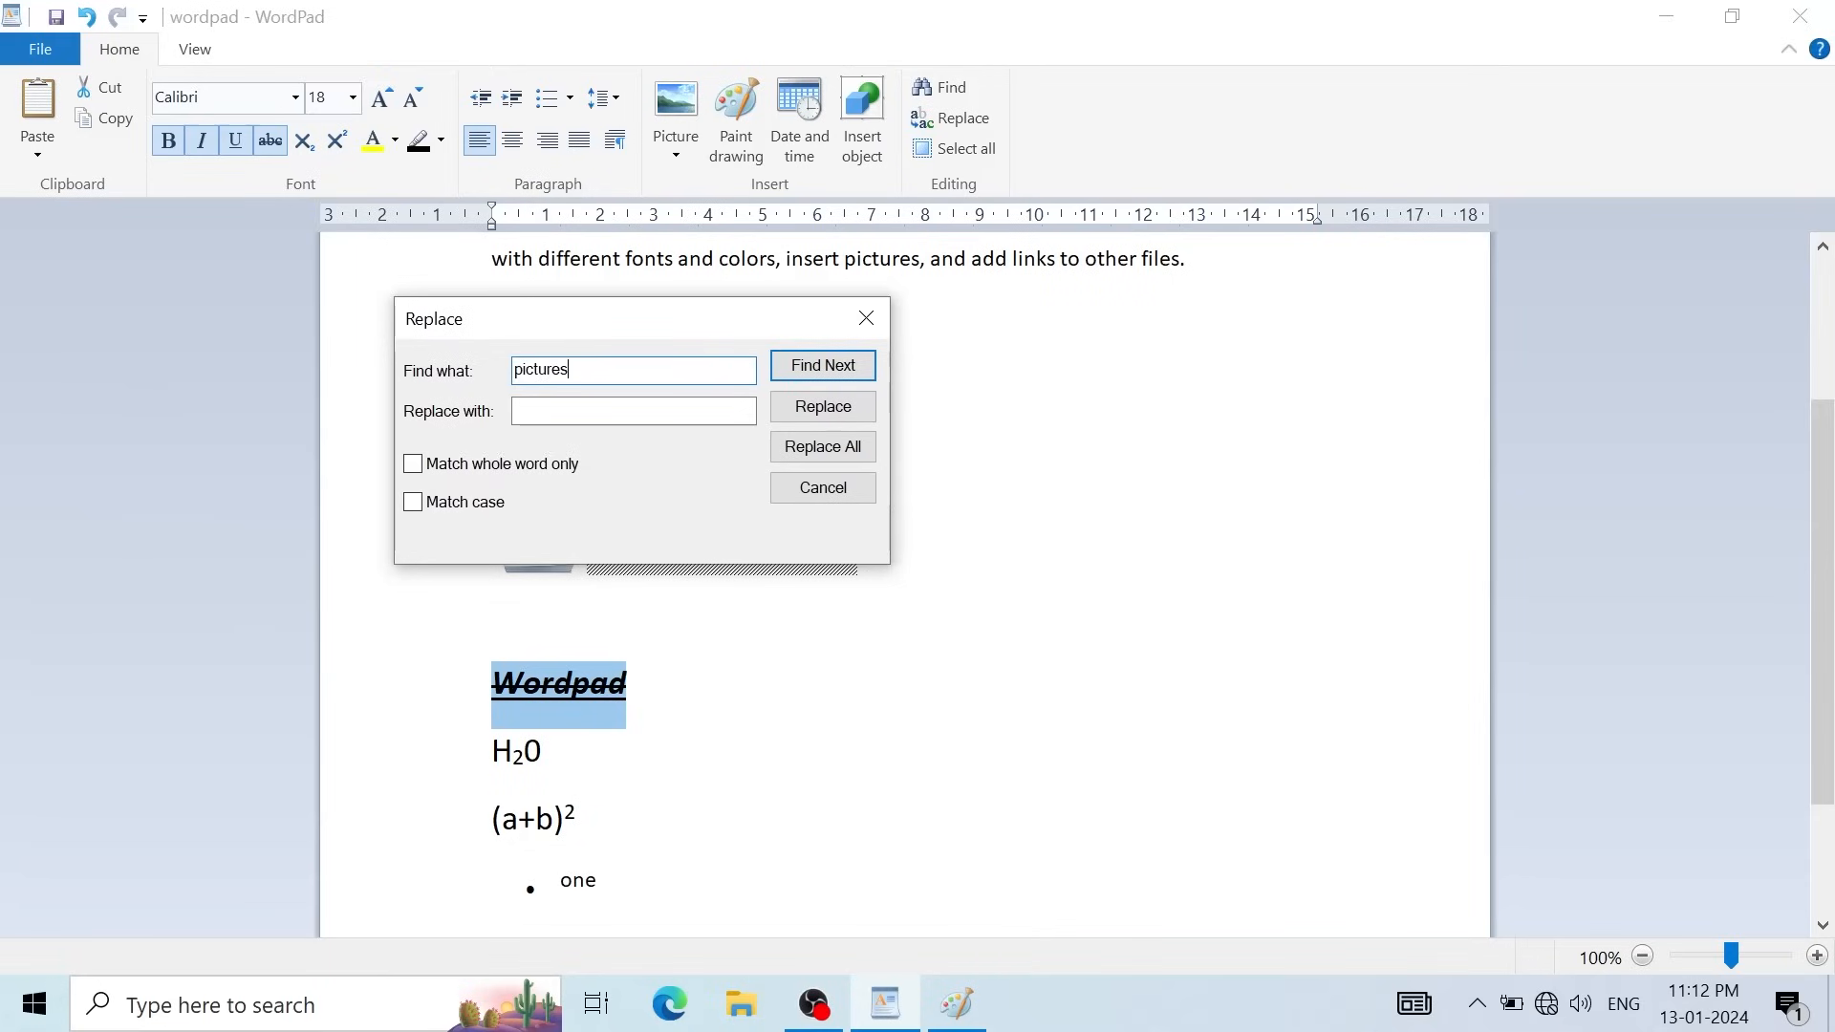
key("Tab")
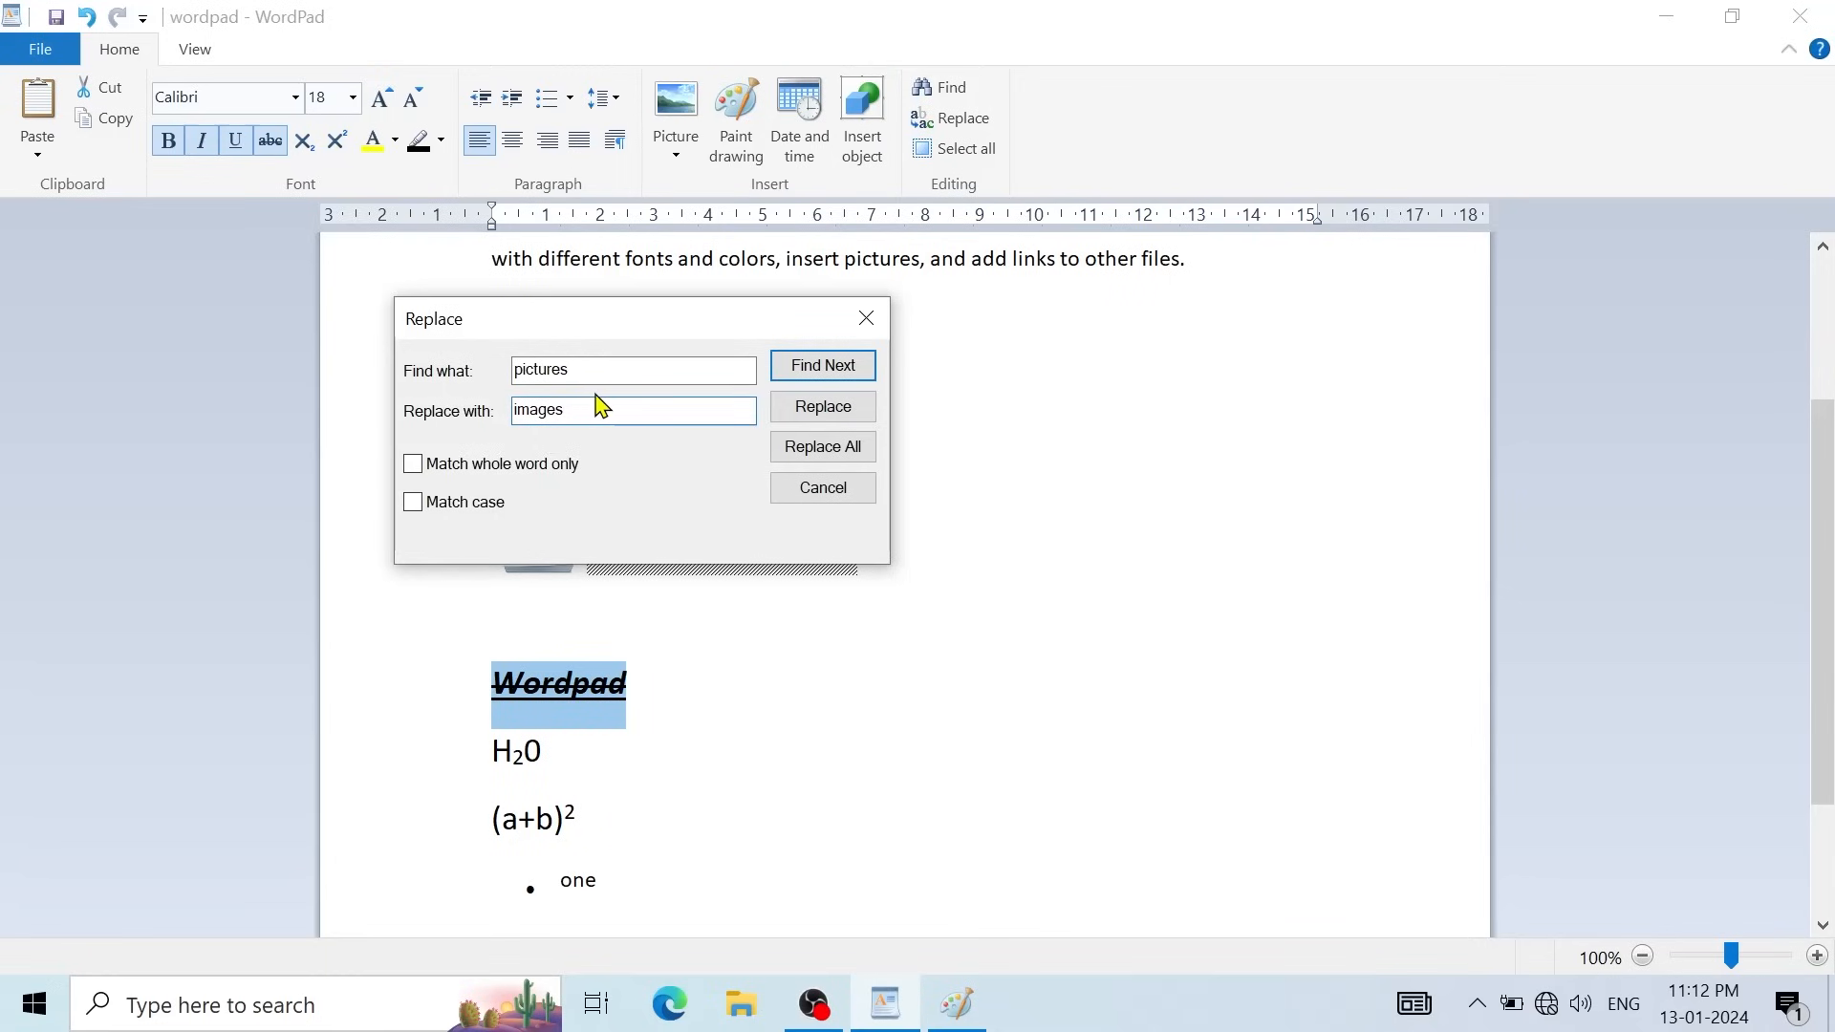
left_click(837, 413)
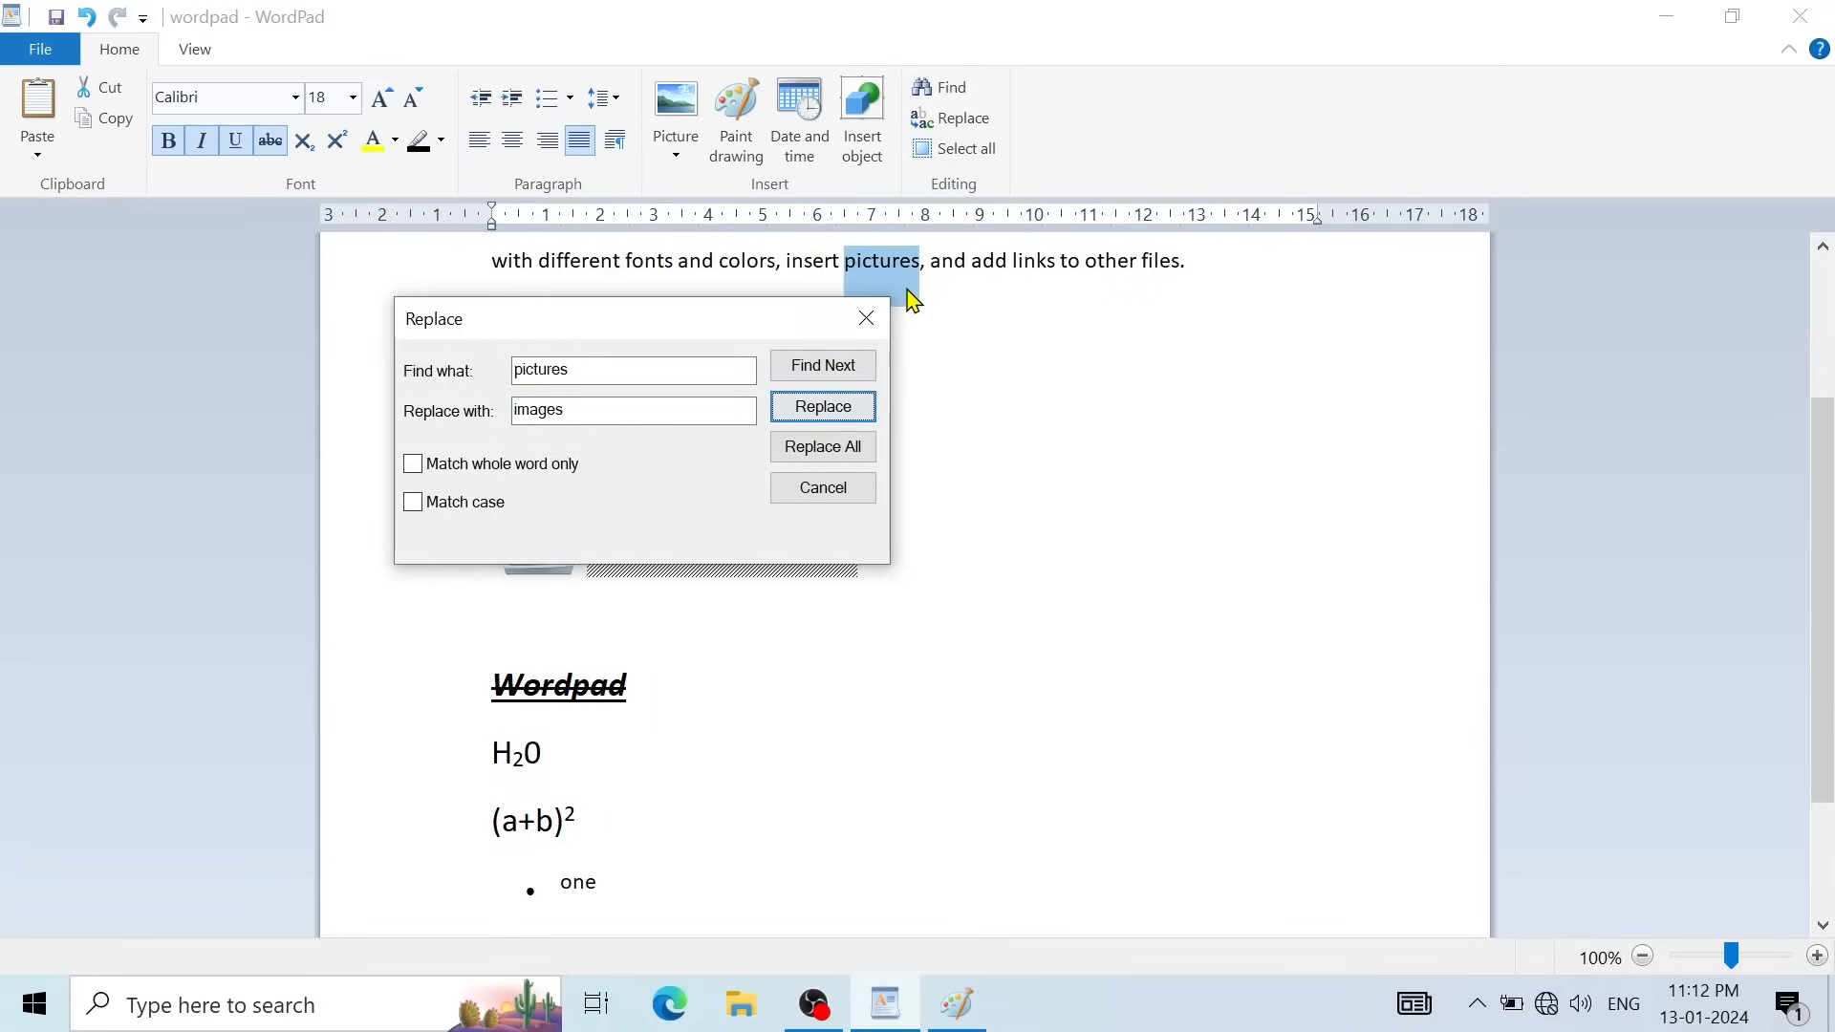
left_click(850, 406)
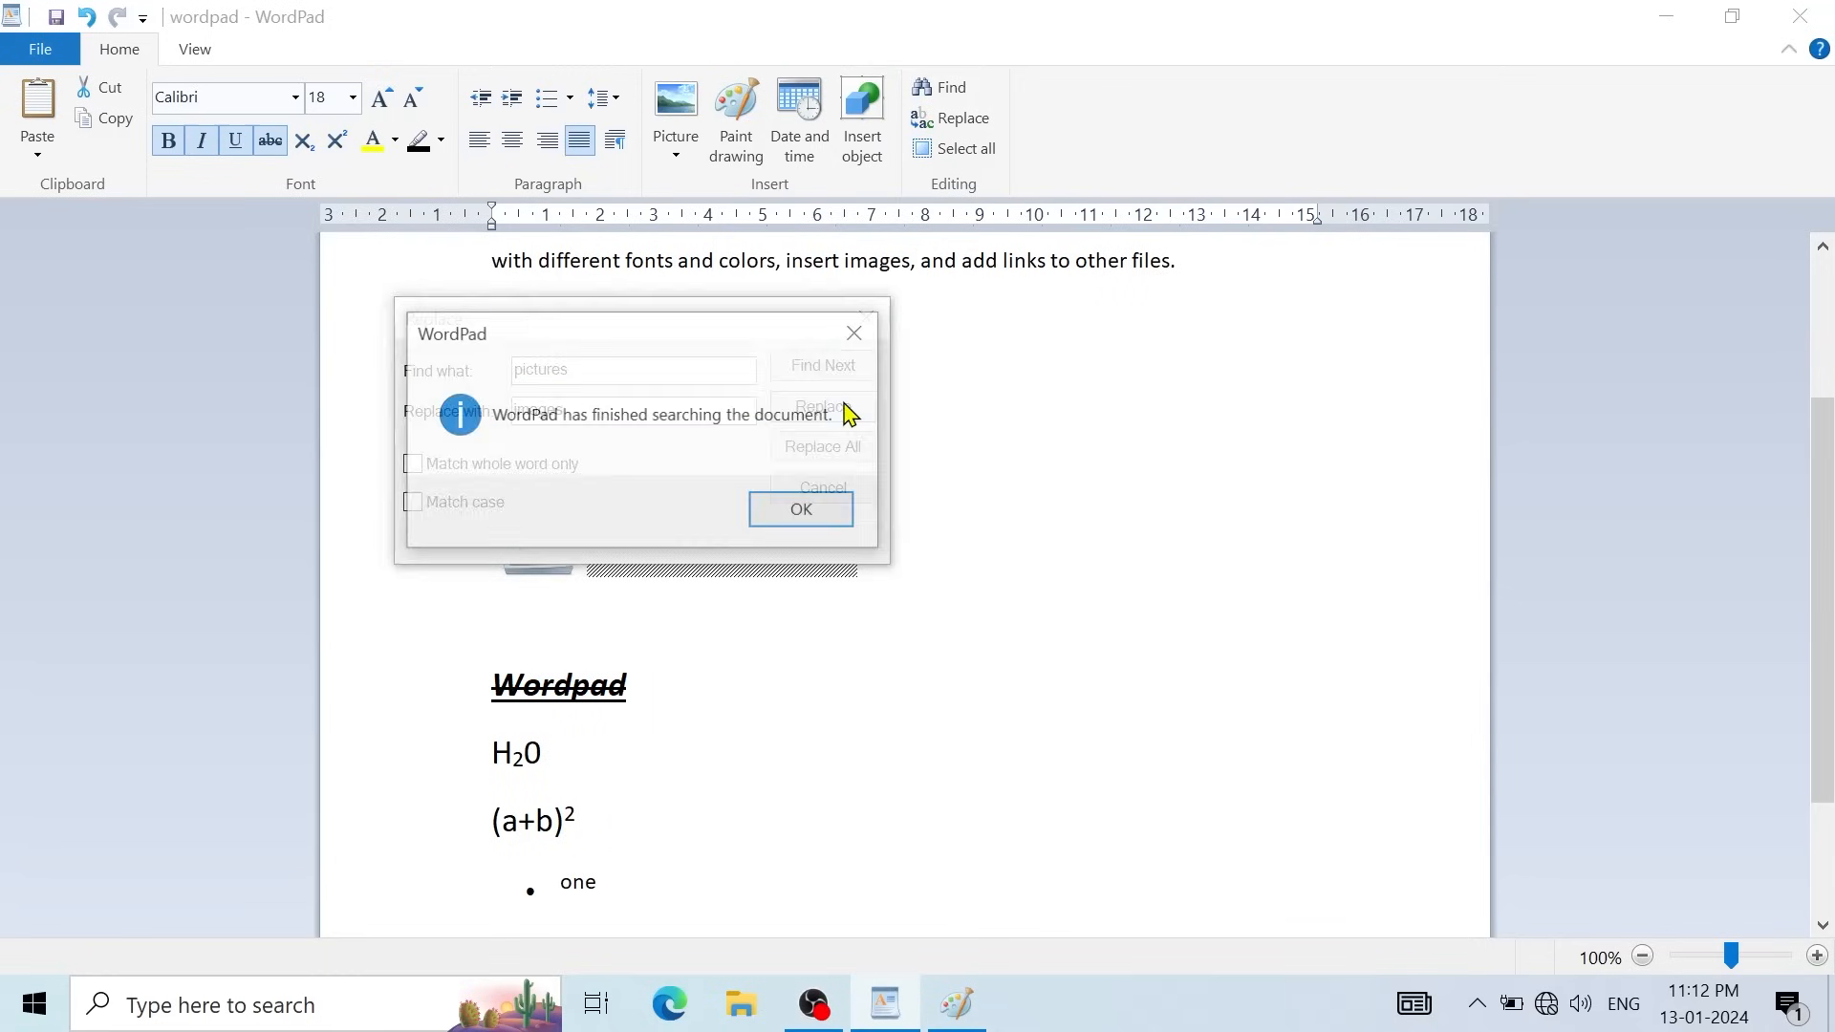
left_click(816, 513)
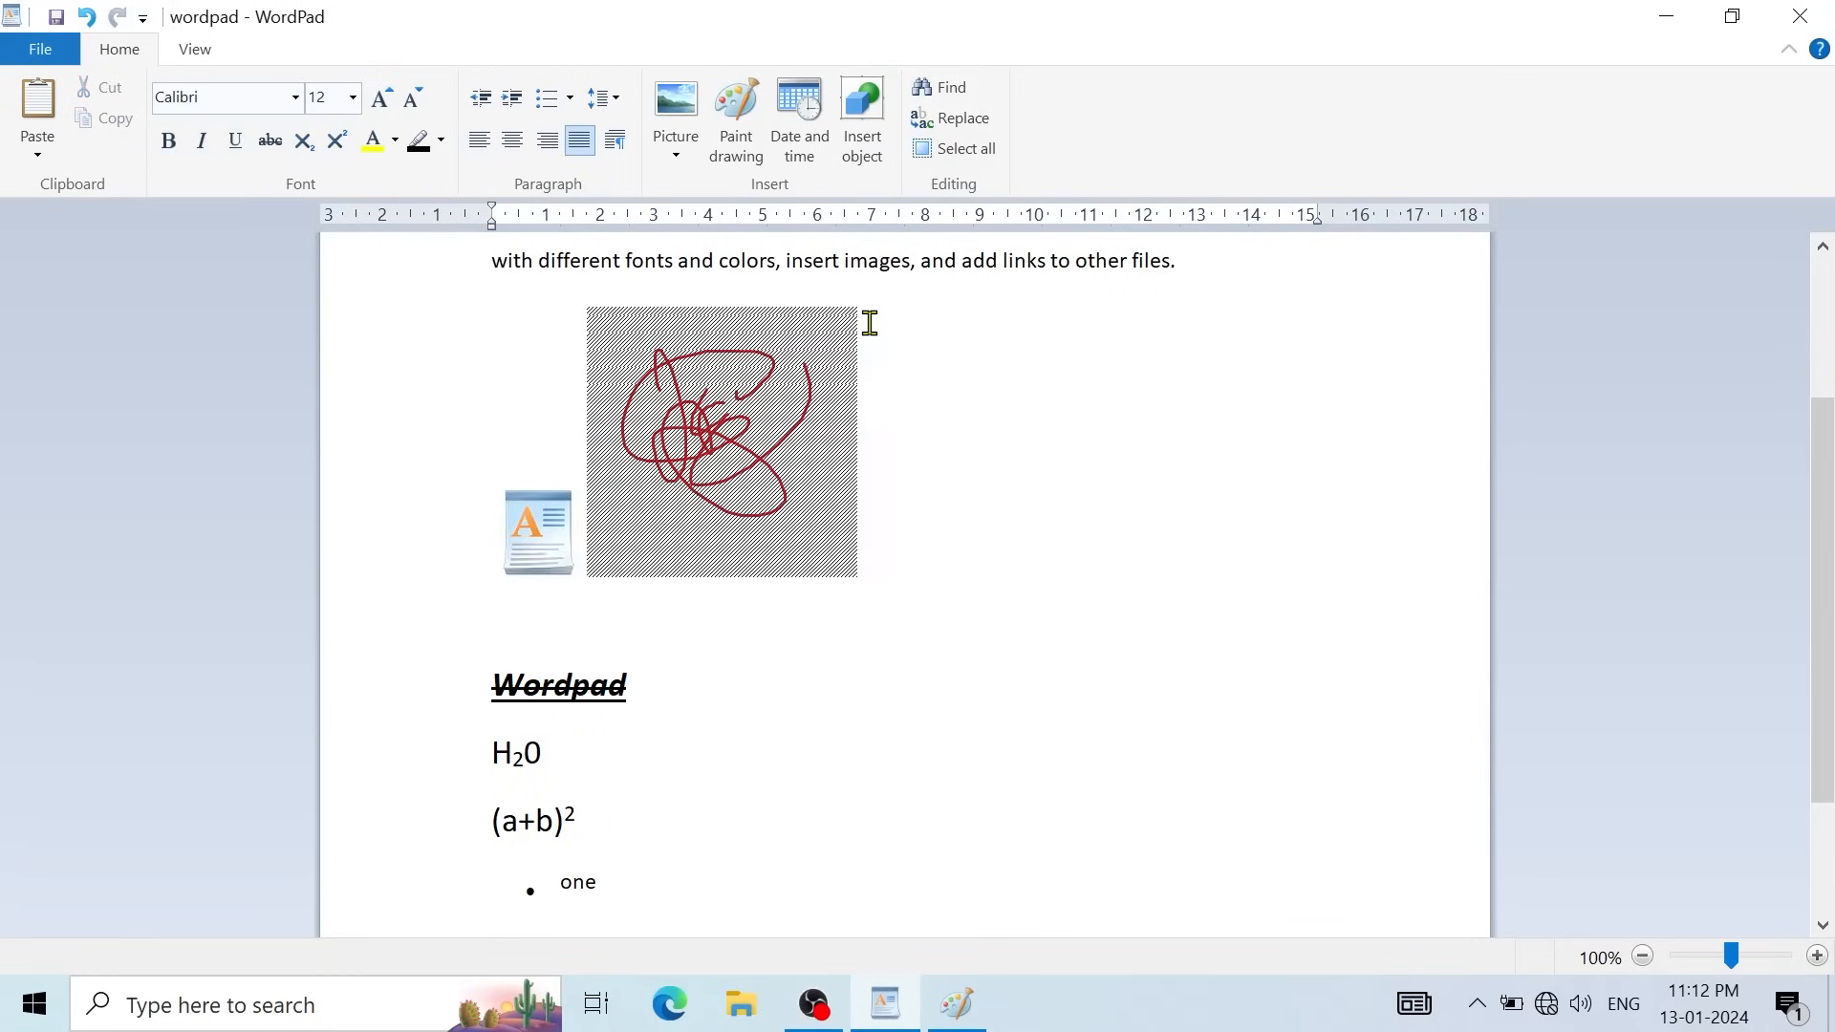
scroll(918, 383, "up", 3)
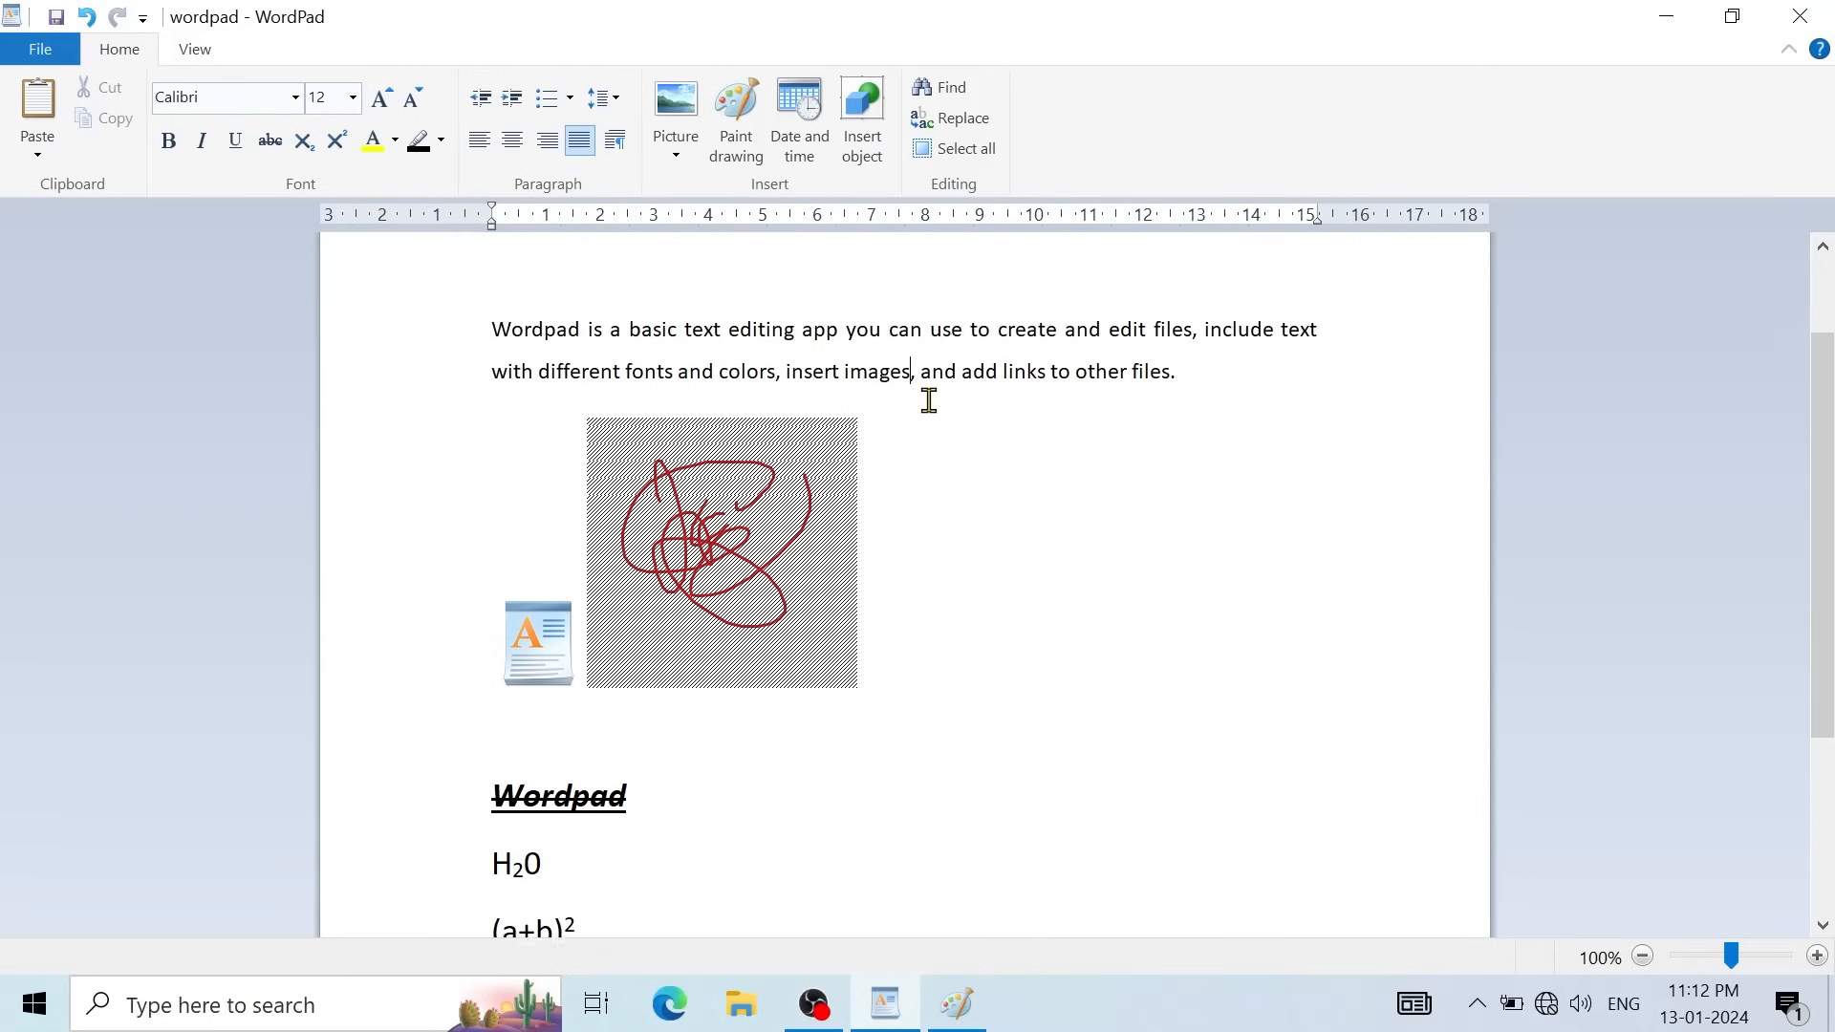
Step: Select the entire document content and clear the selection
left_click(954, 149)
scroll(865, 478, "up", 5)
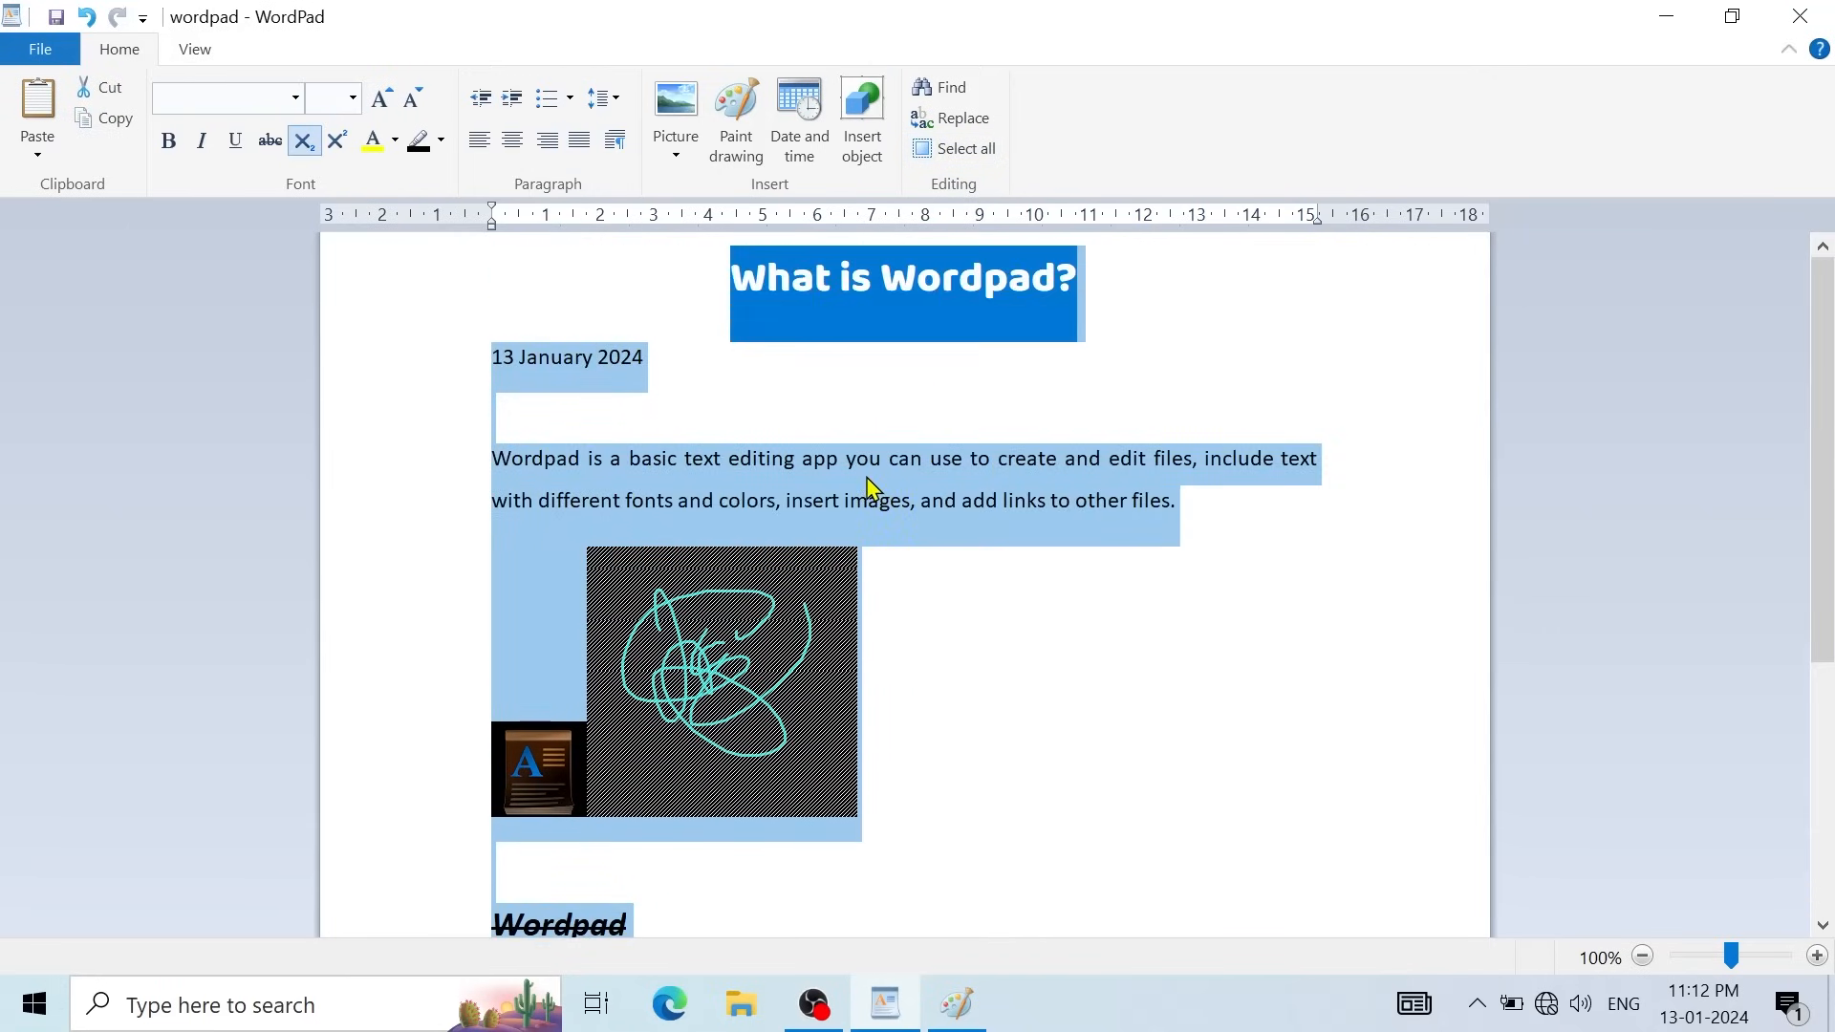
left_click(948, 389)
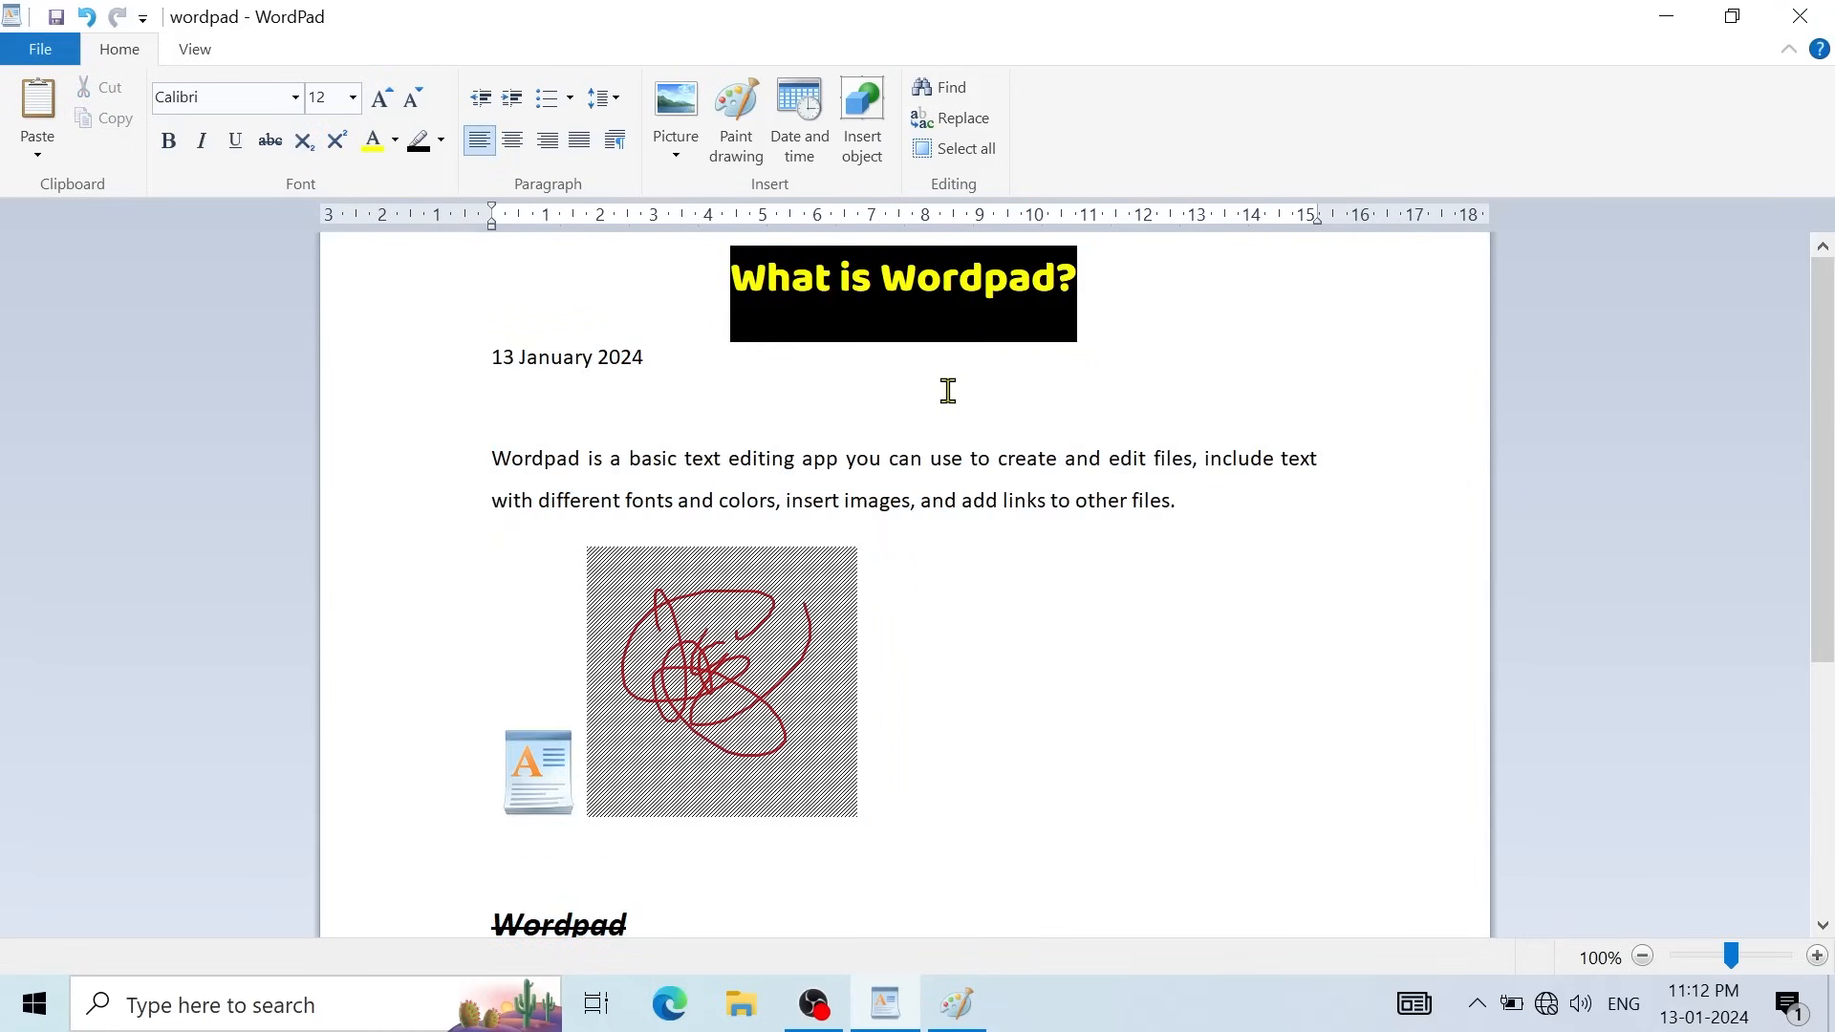
Step: Try zooming the document out to 90% and in to 120%, and restore the zoom to 100%
left_click(196, 50)
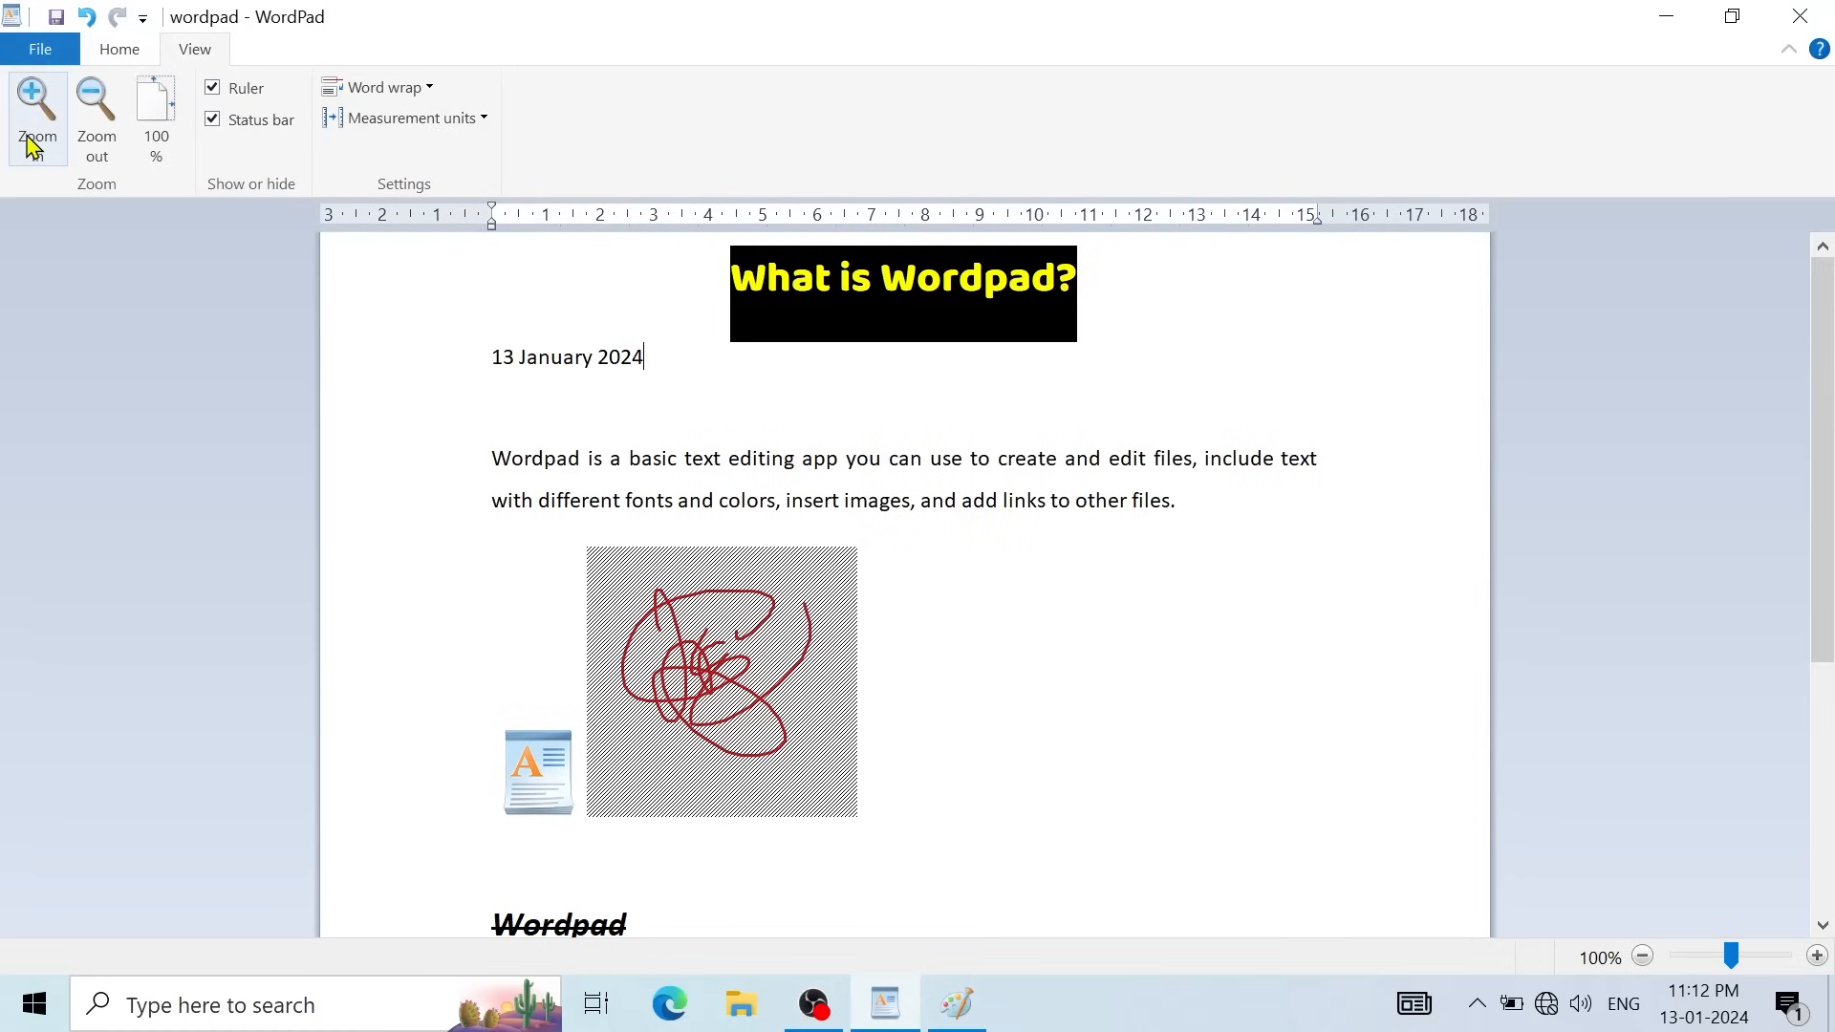
left_click(34, 139)
left_click(92, 122)
left_click(91, 122)
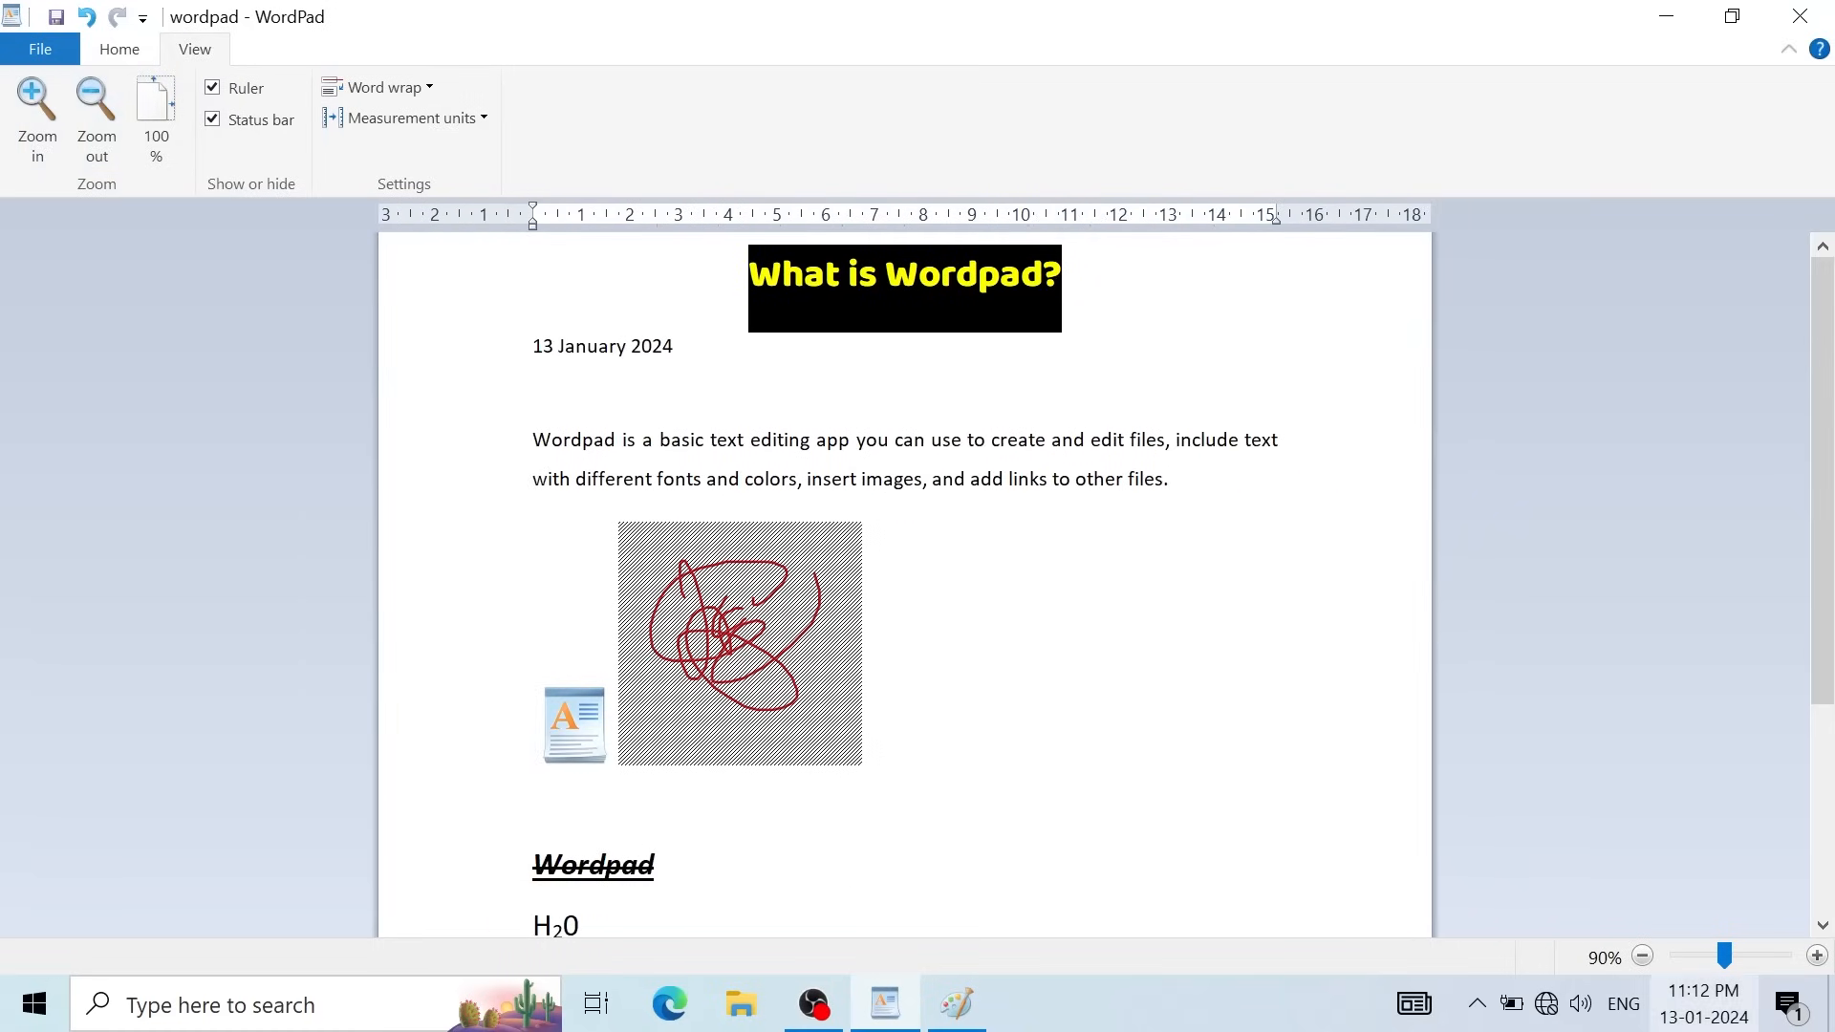
left_click(1815, 956)
left_click(1814, 957)
left_click(1815, 957)
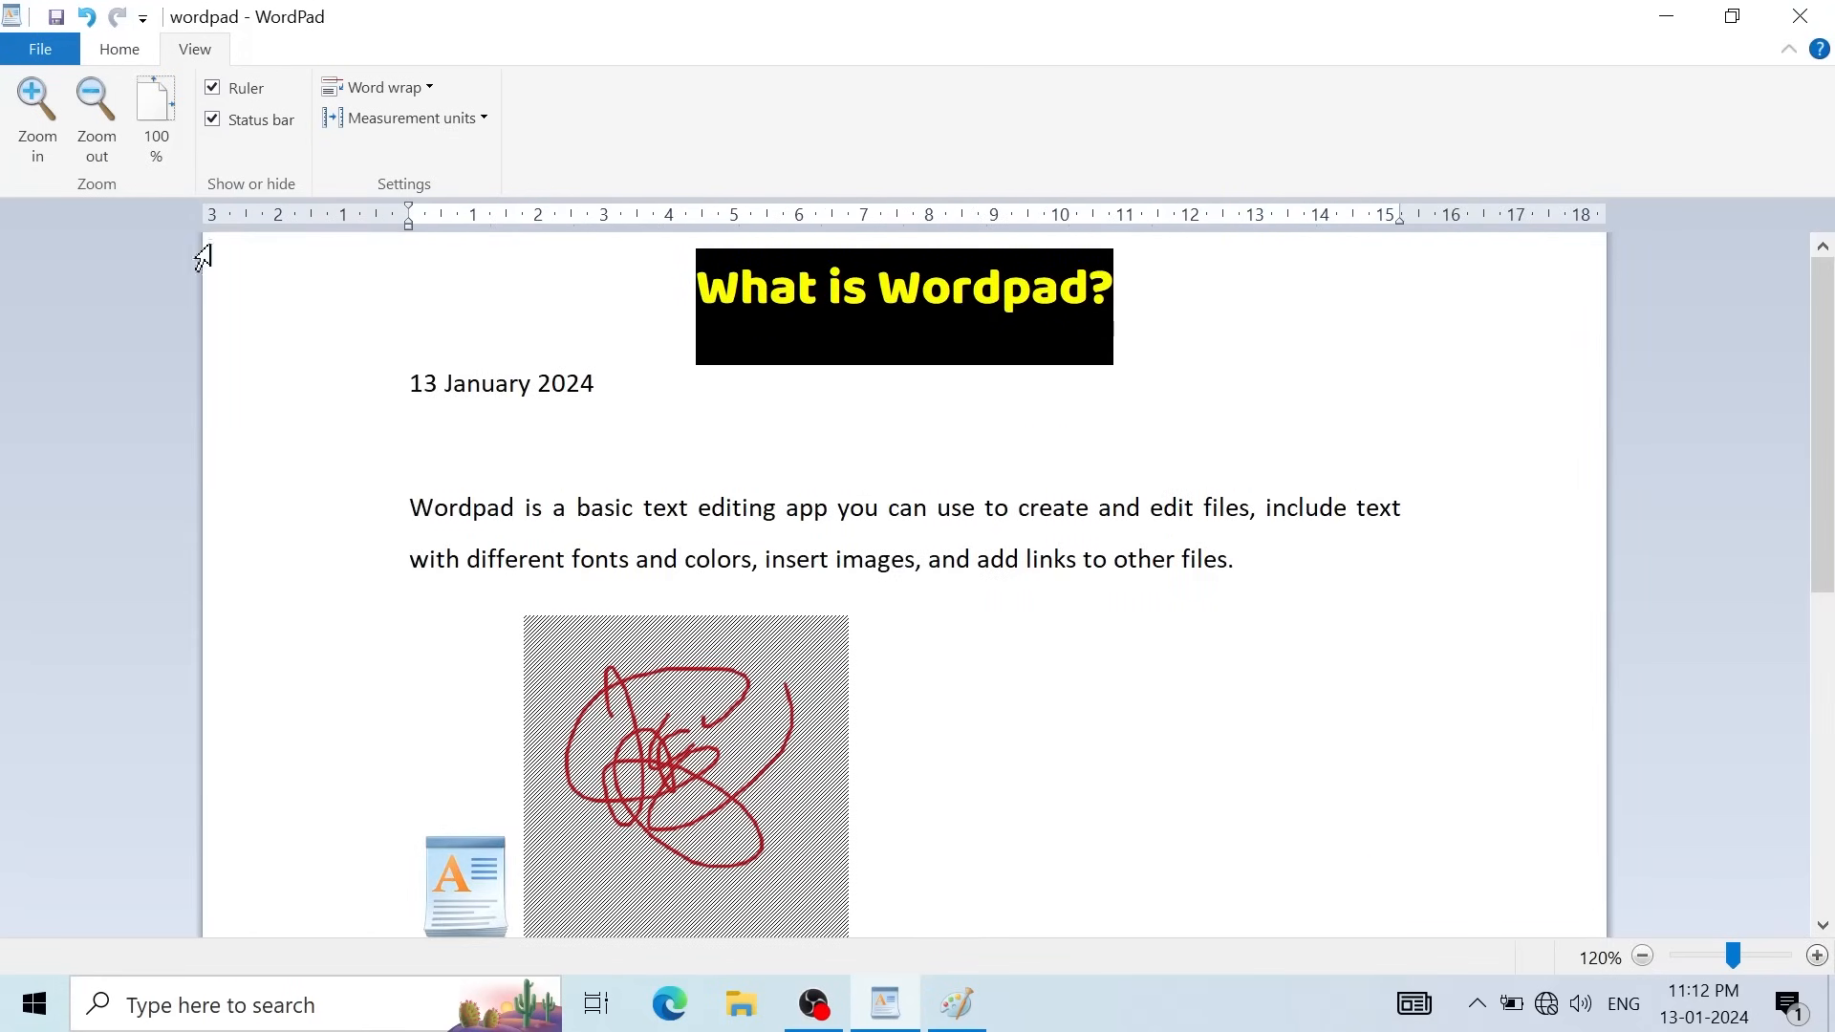
left_click(153, 132)
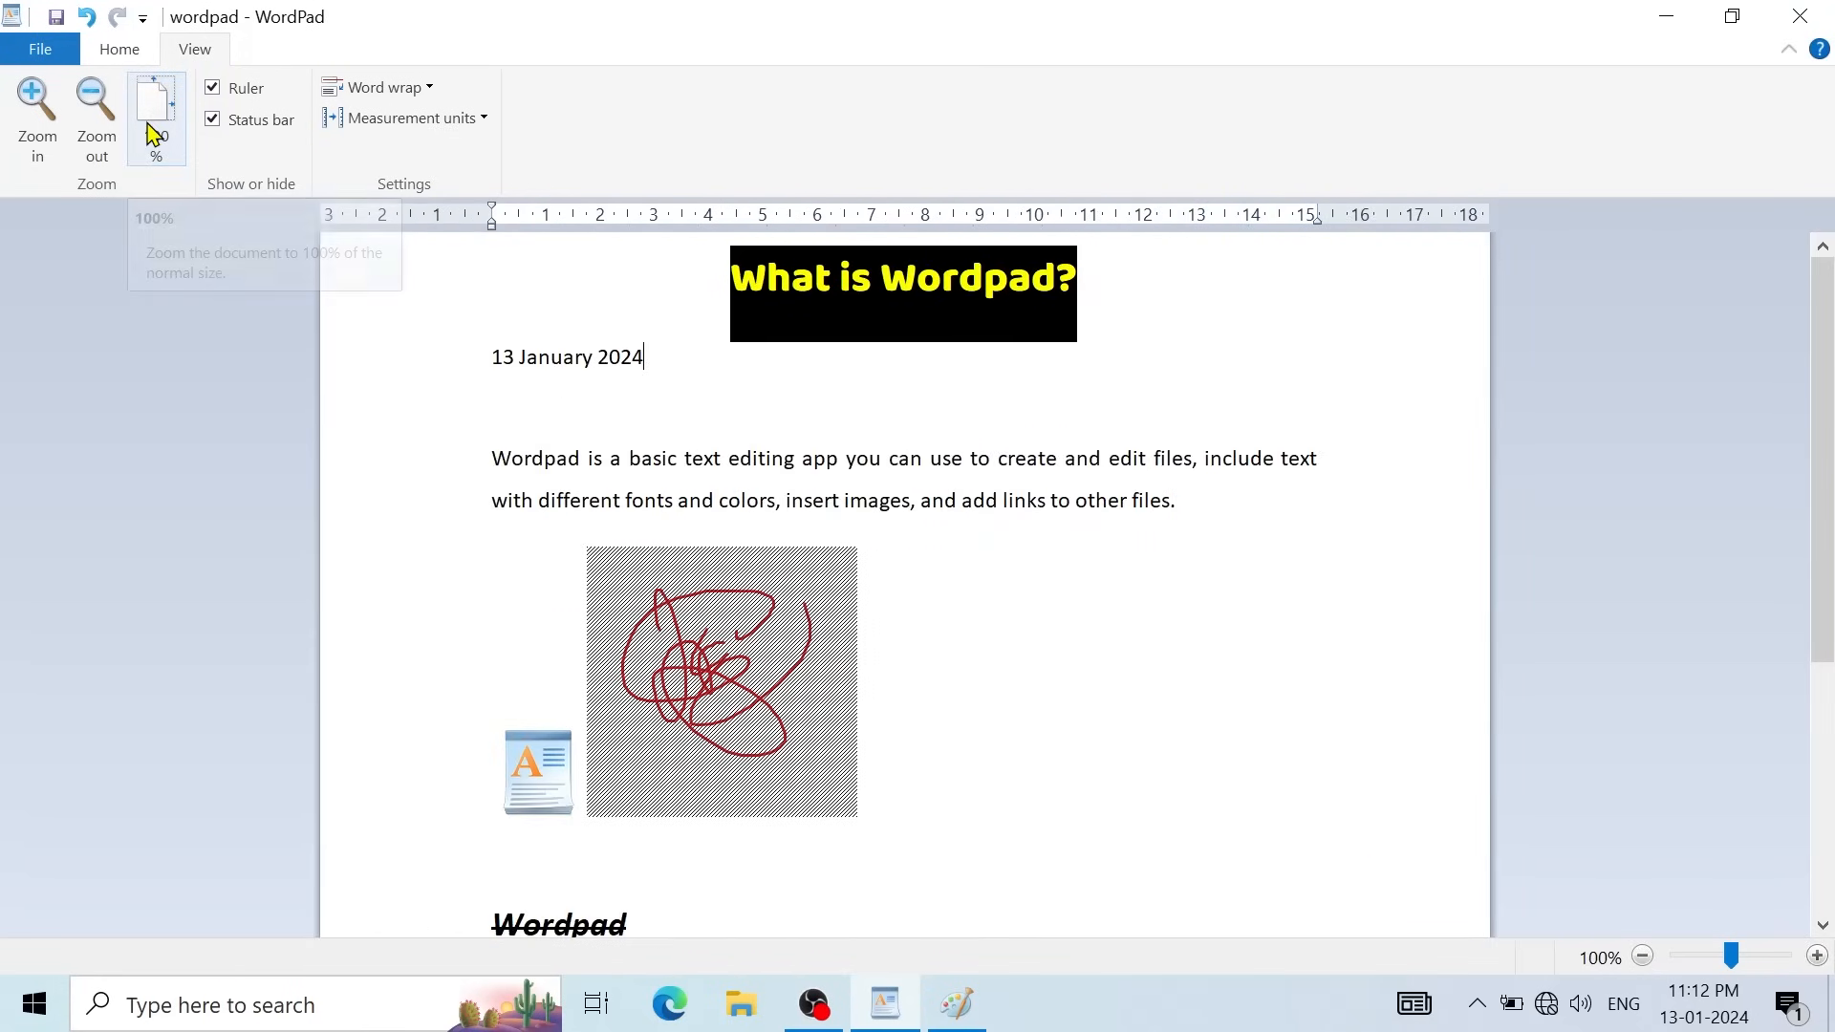
Step: Hide the ruler and the status bar and show both again
left_click(212, 88)
left_click(213, 121)
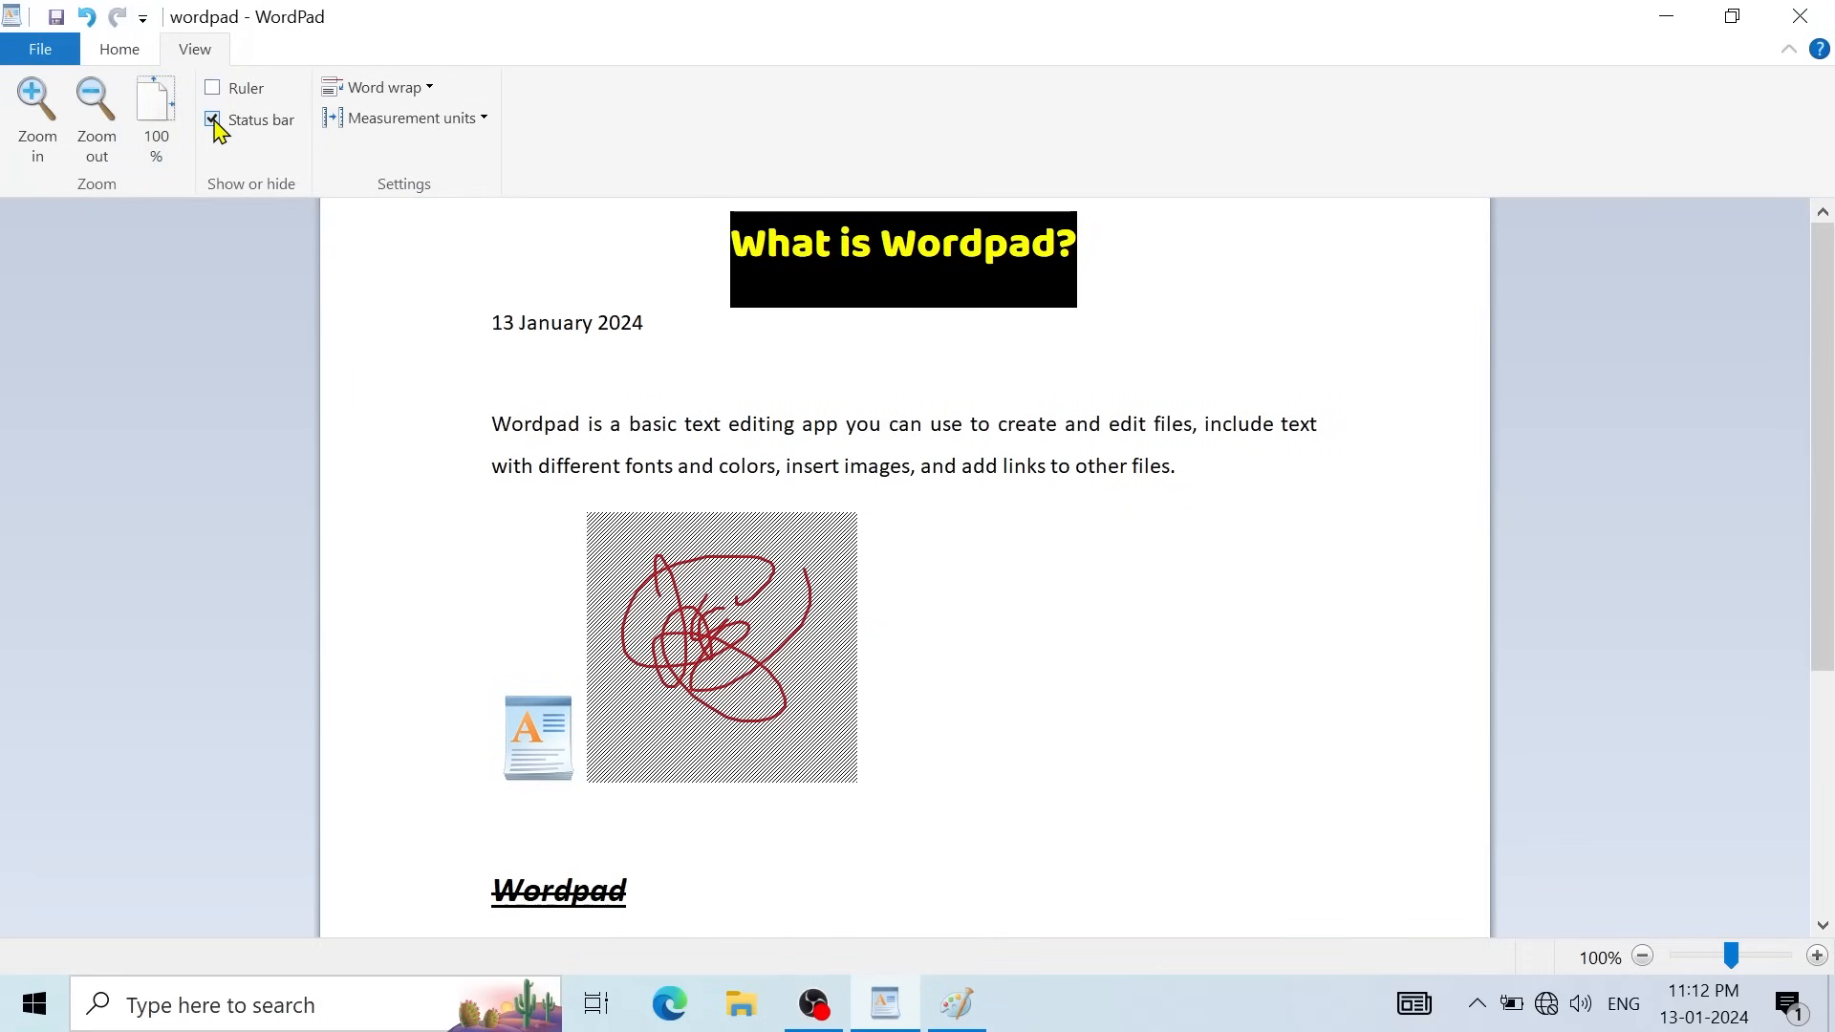
left_click(214, 122)
left_click(213, 88)
Step: Try wrapping the text to the window and restore the word wrap to the ruler
left_click(417, 89)
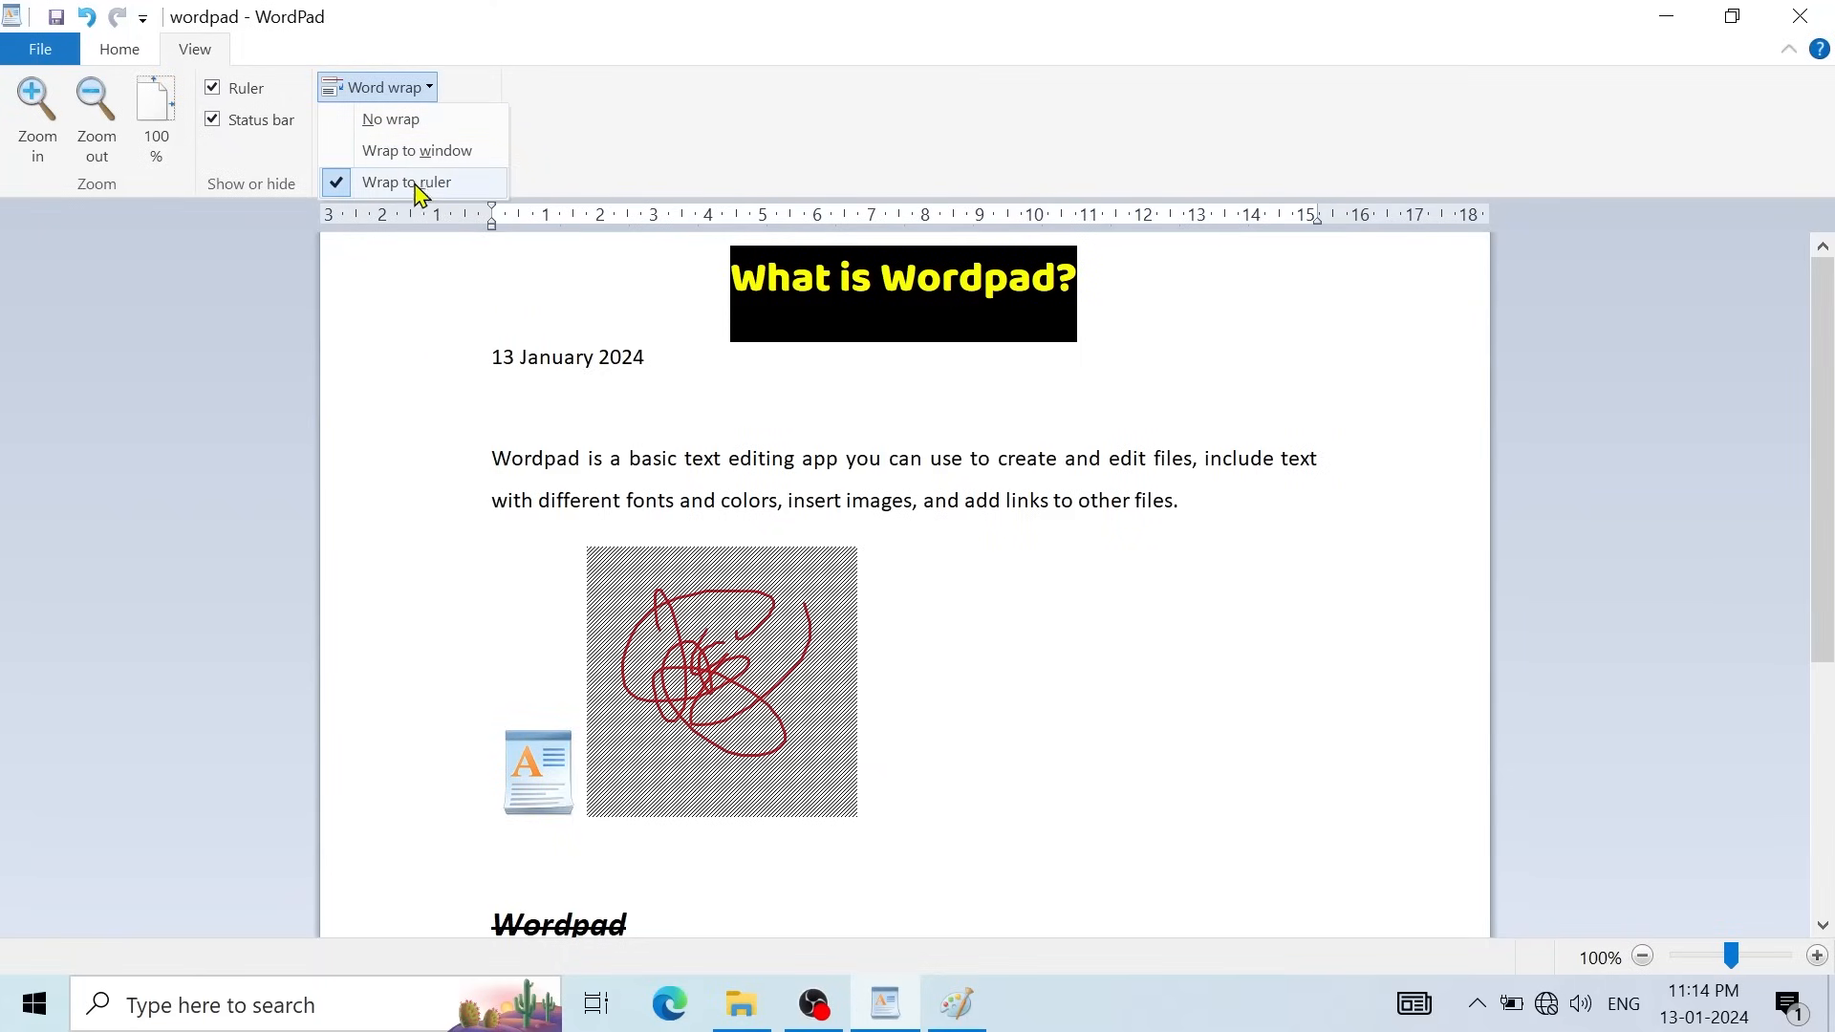
left_click(417, 152)
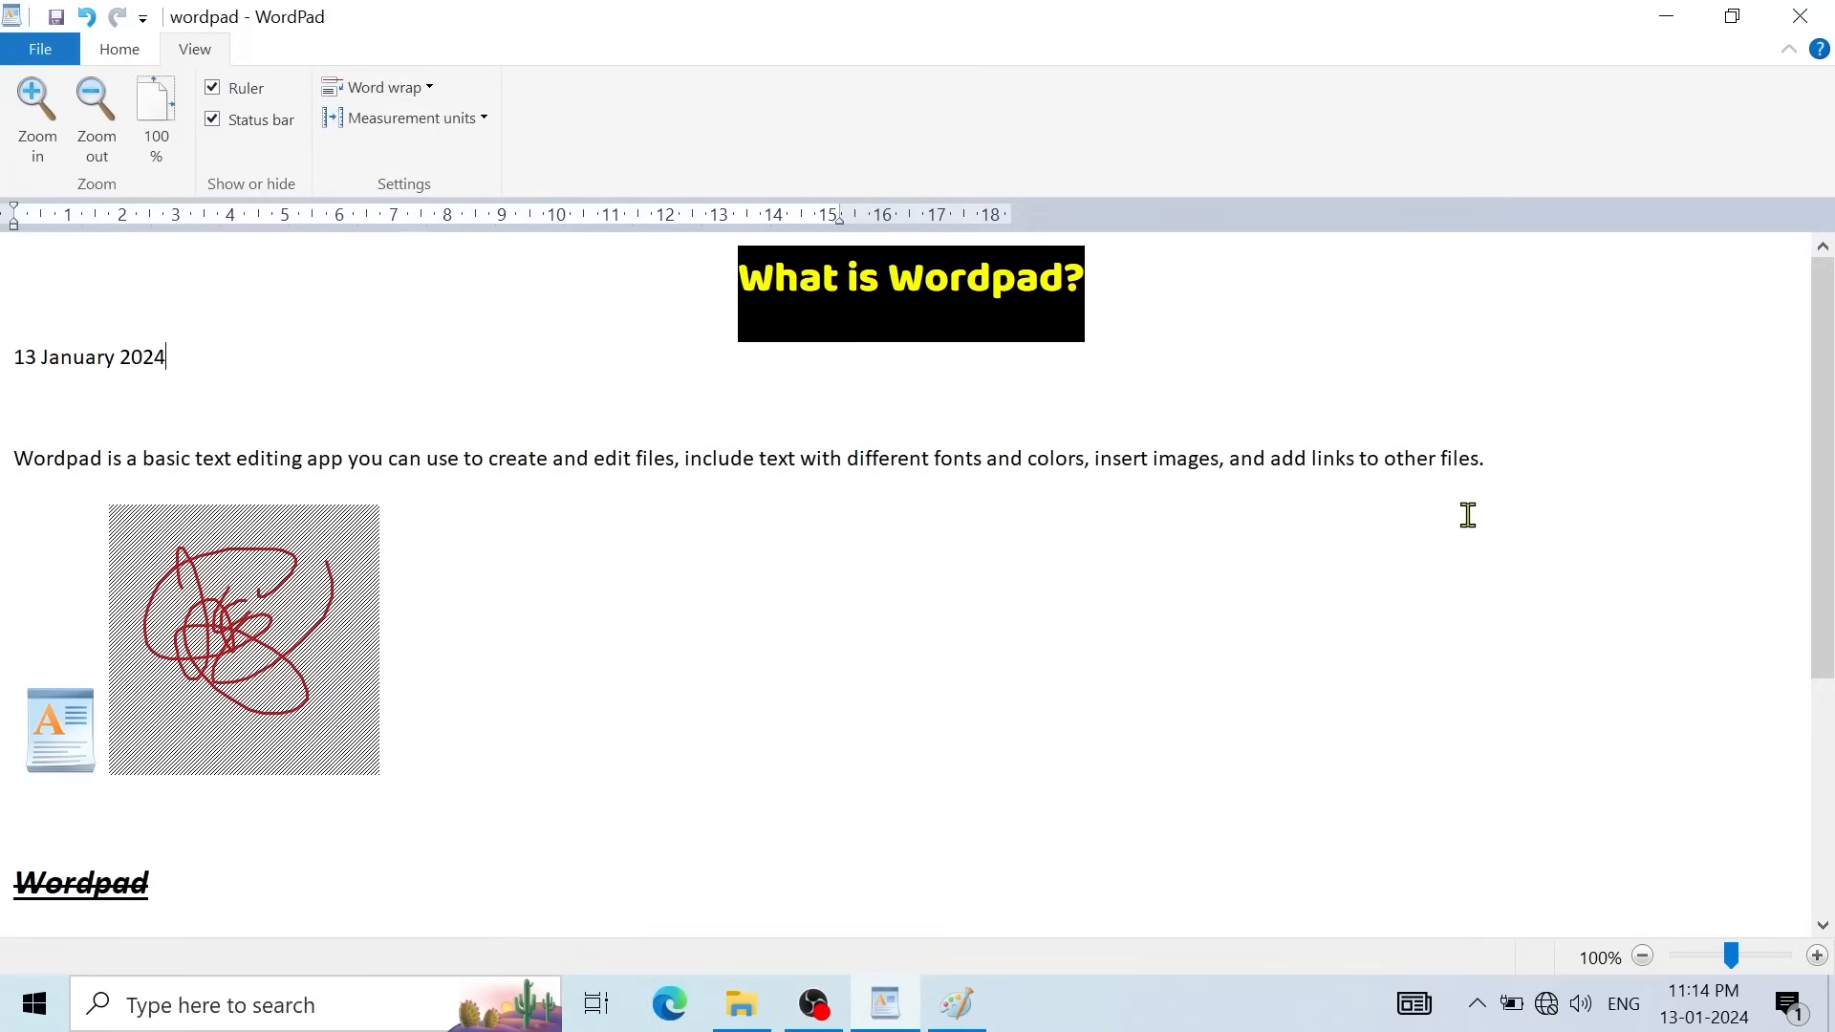
left_click(424, 89)
left_click(424, 188)
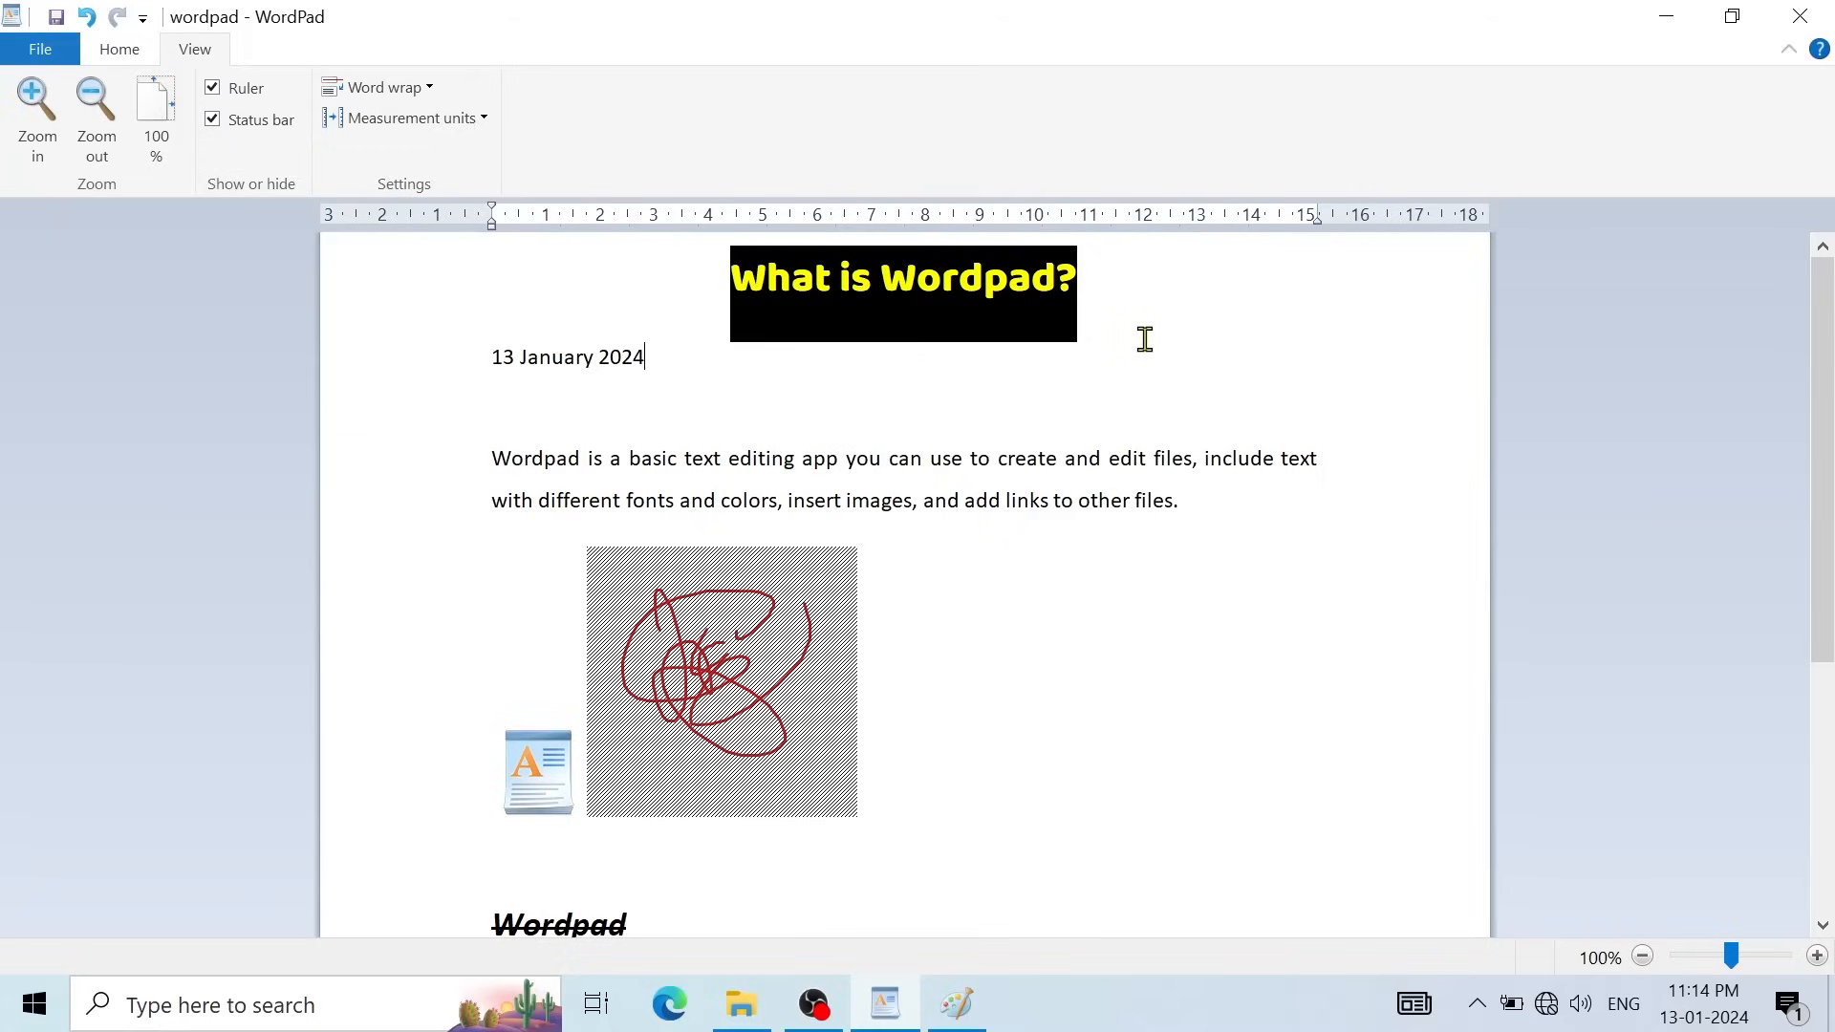
Step: Try inches as the measurement unit and restore the unit to centimeters
left_click(474, 121)
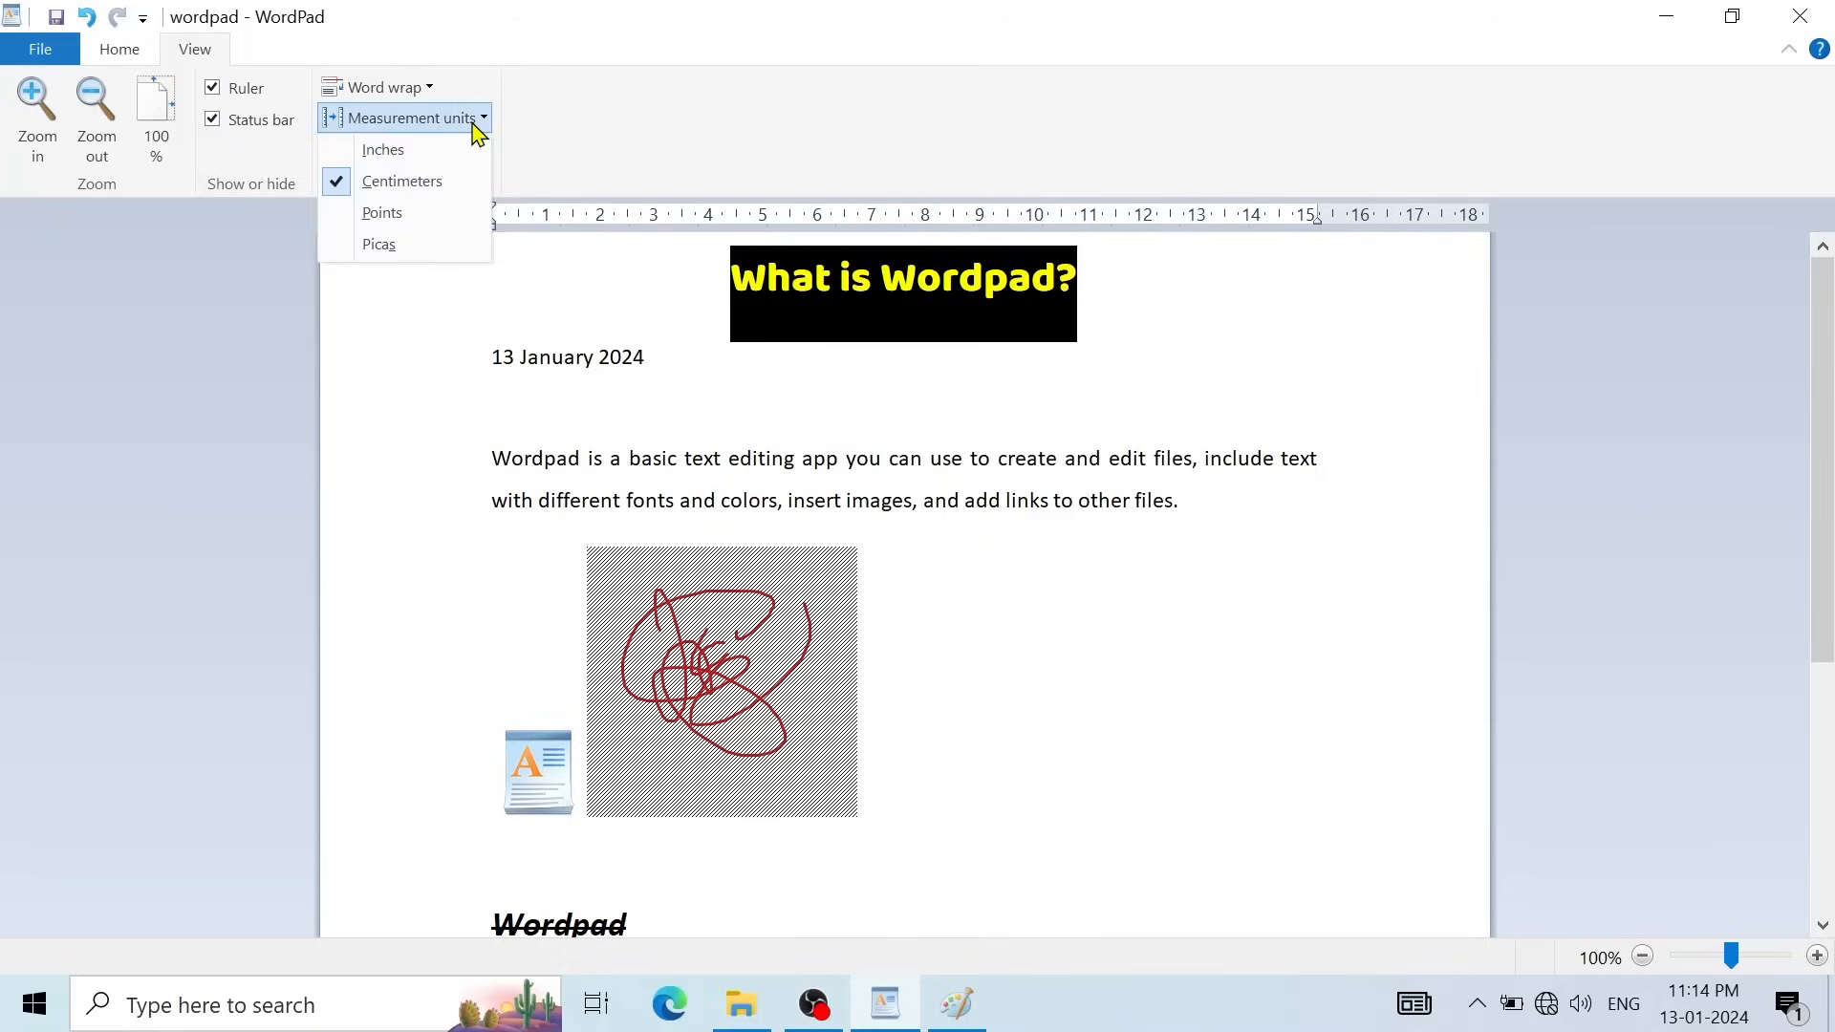
left_click(411, 153)
left_click(480, 120)
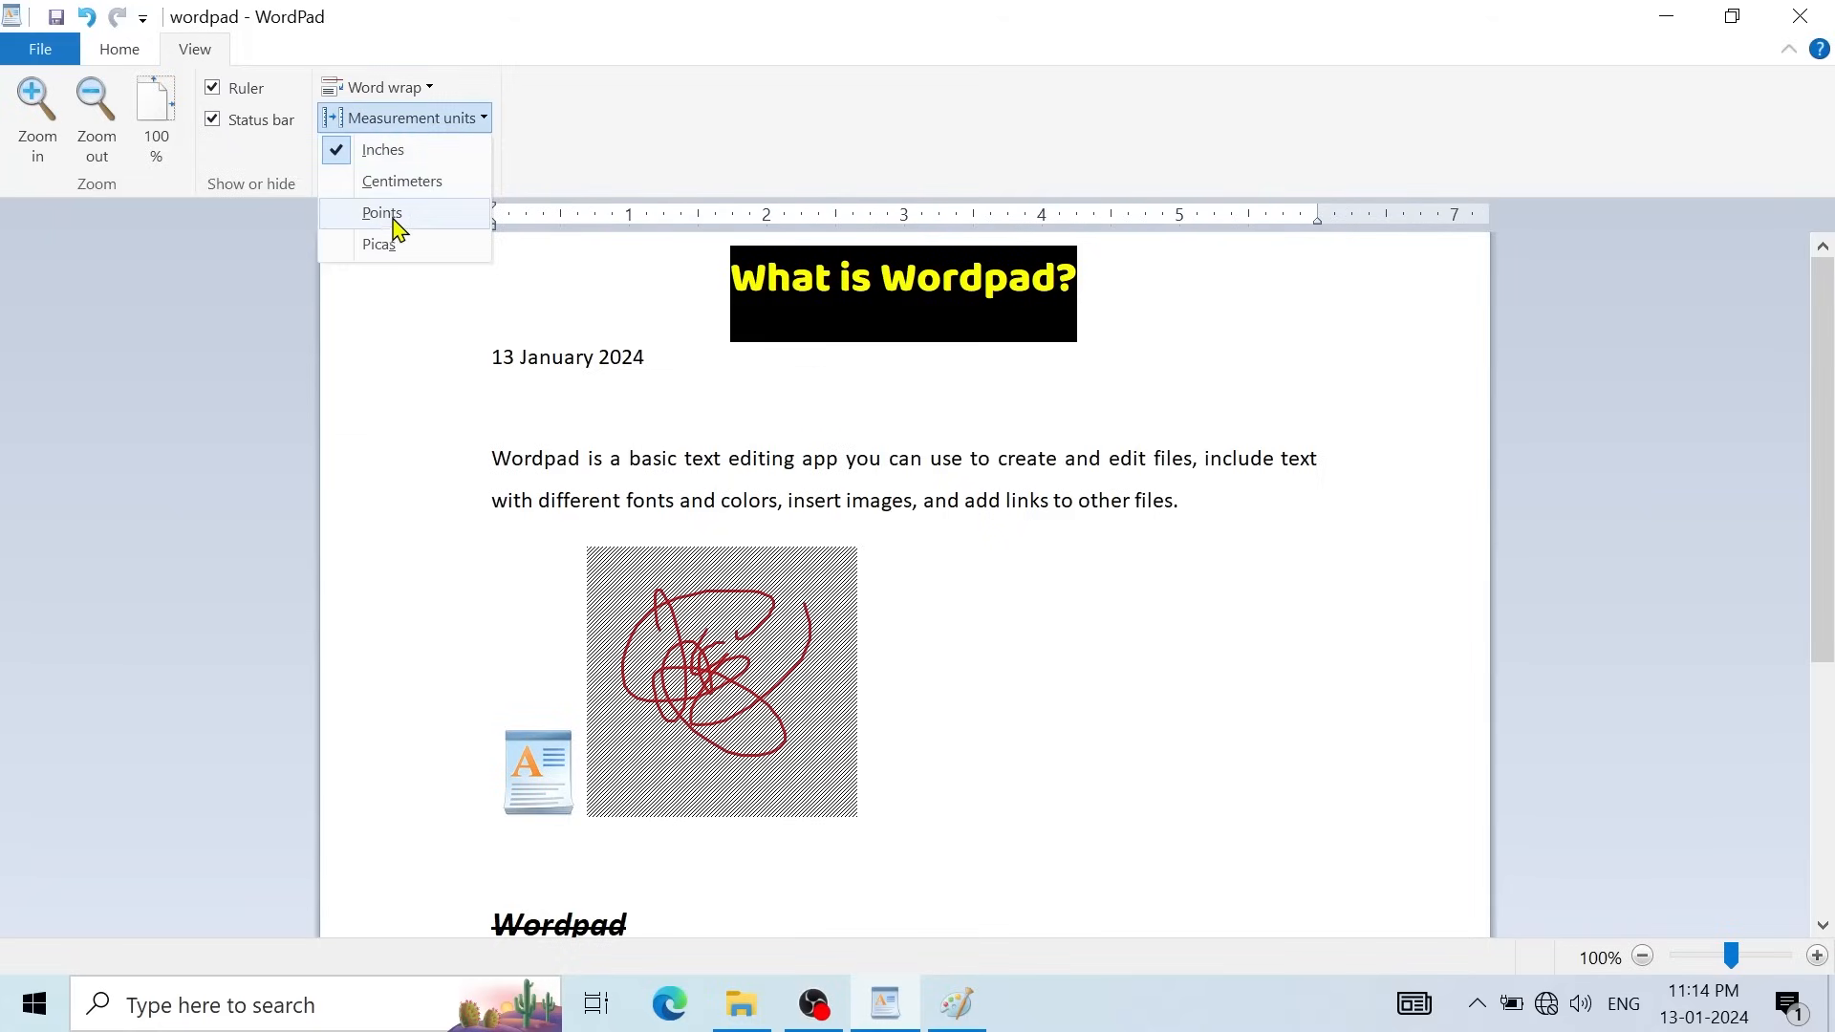
left_click(418, 183)
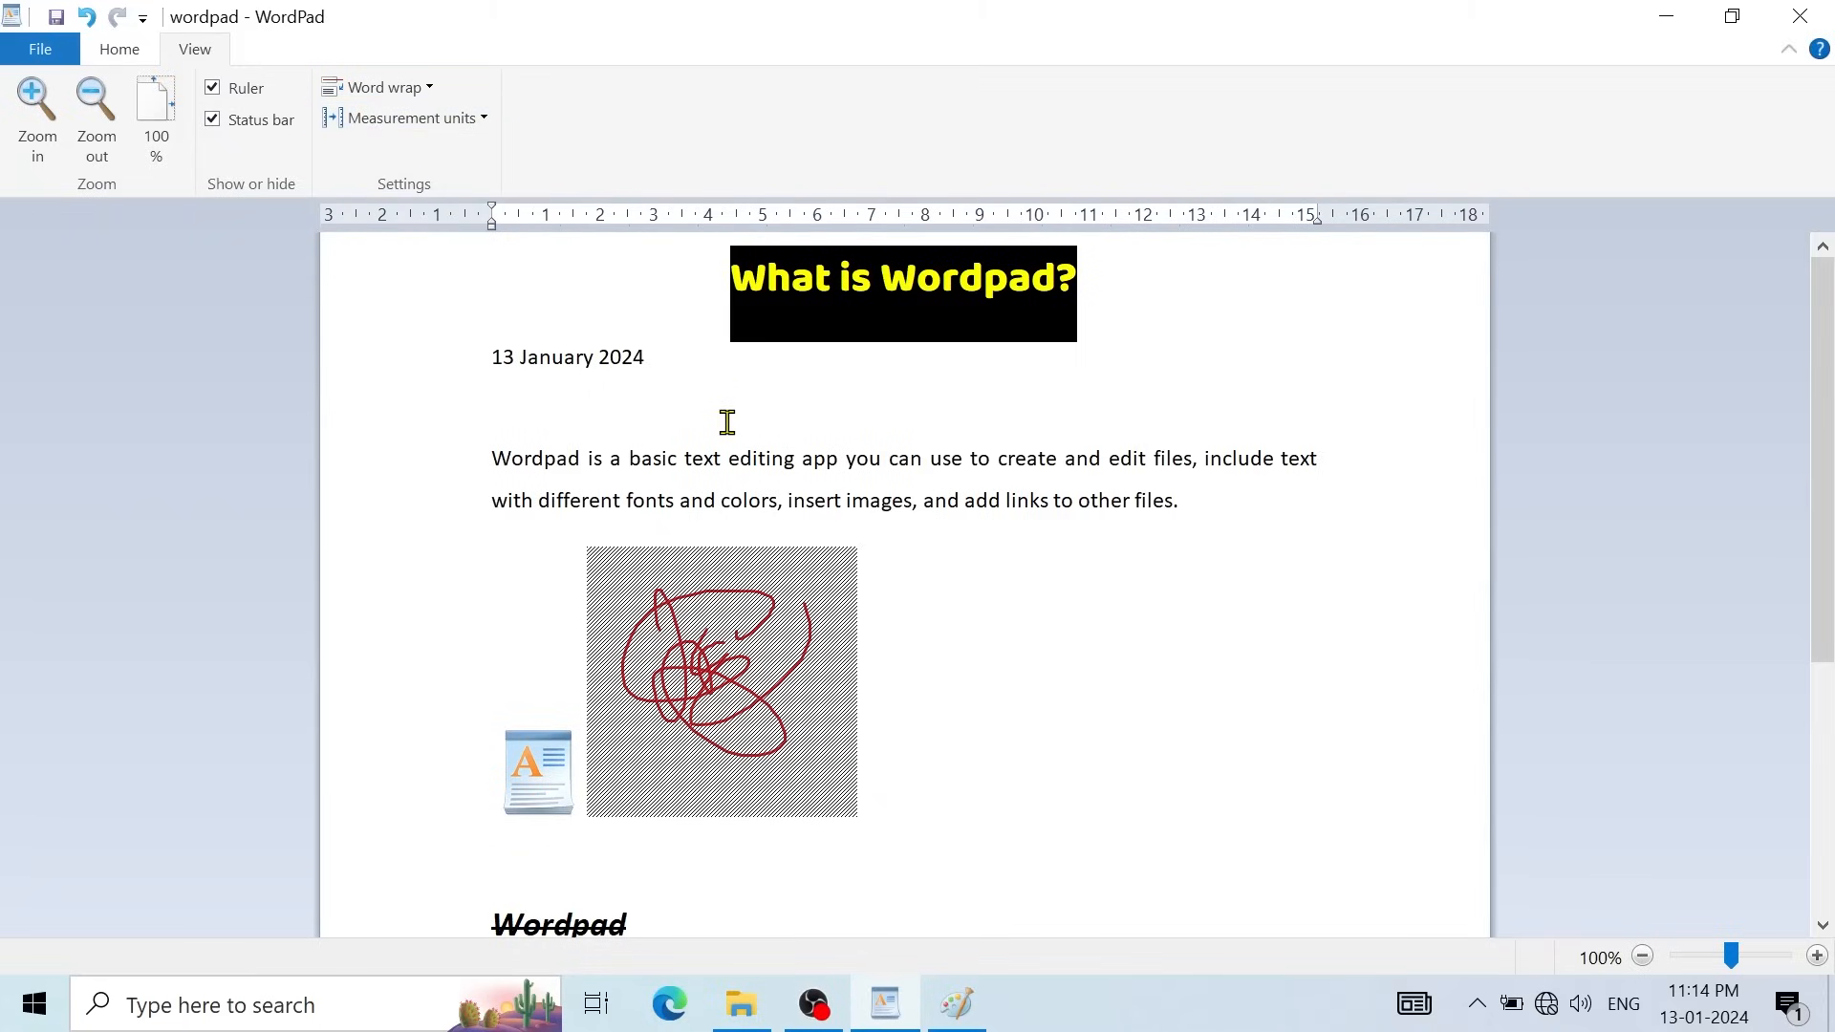
Step: Set the document's paper size to A4 in the page setup
left_click(142, 53)
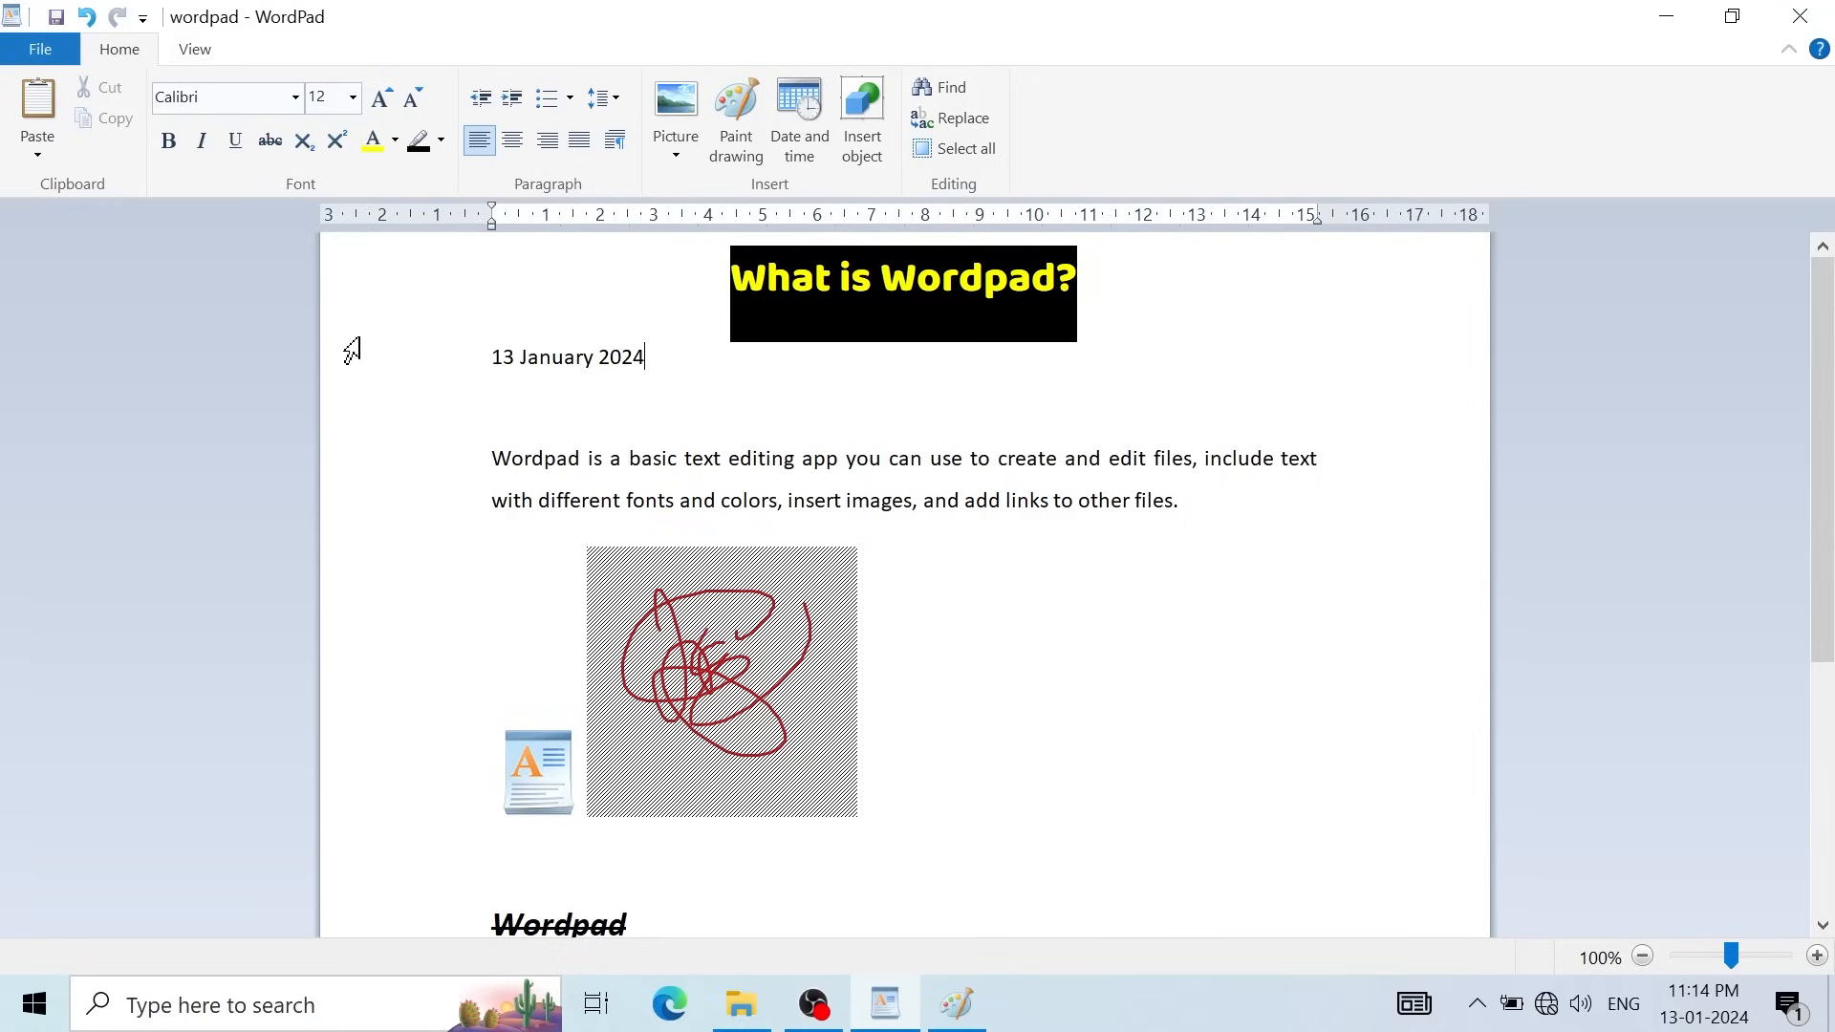
left_click(40, 52)
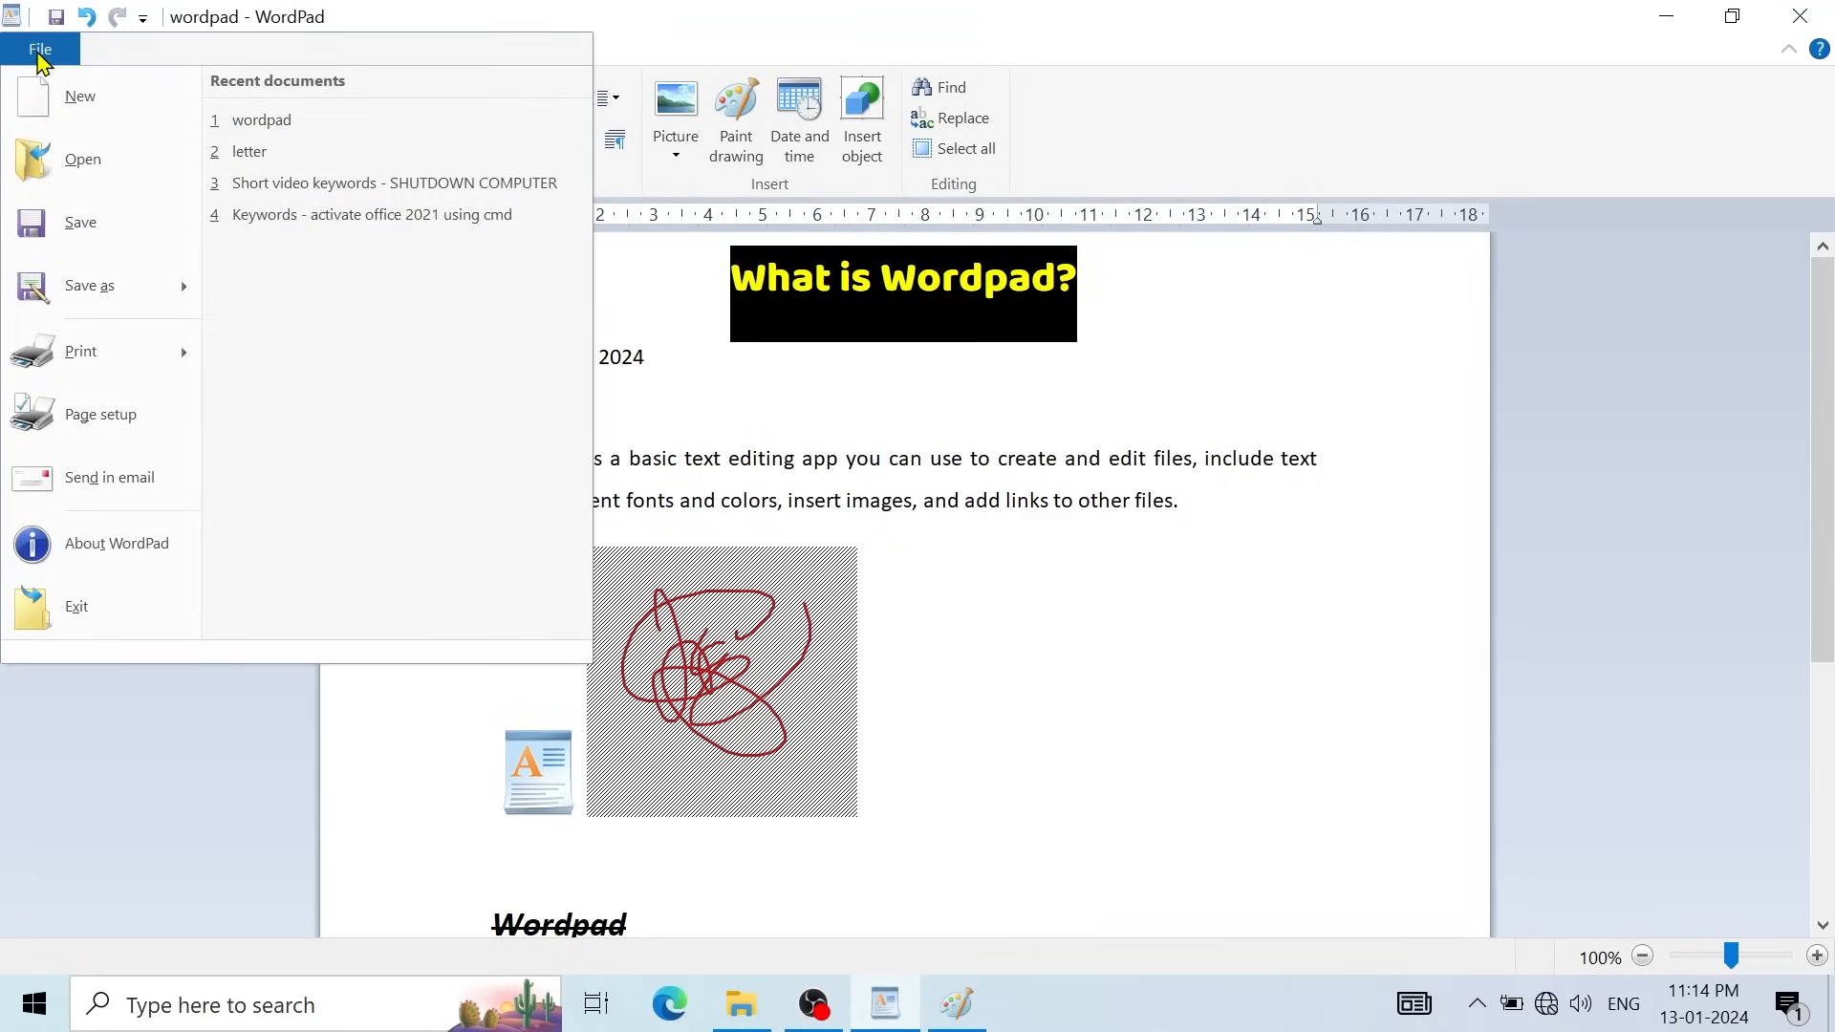
left_click(119, 421)
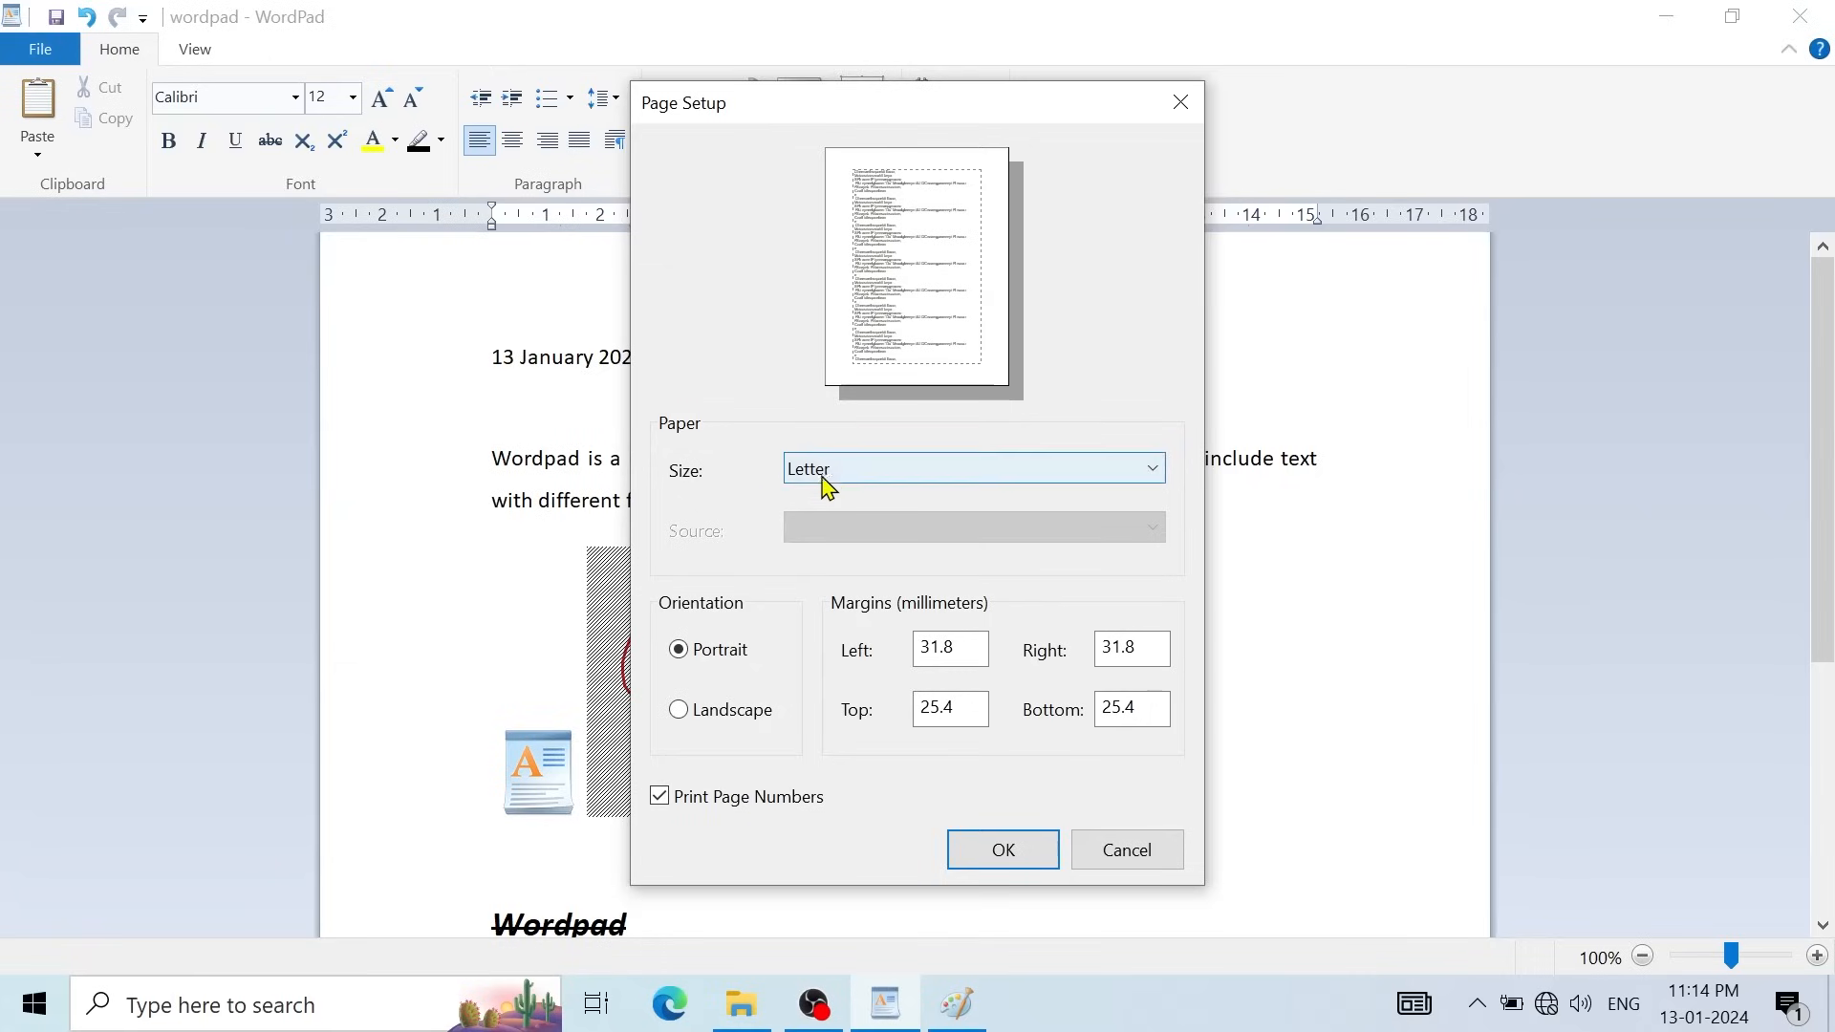
left_click(866, 474)
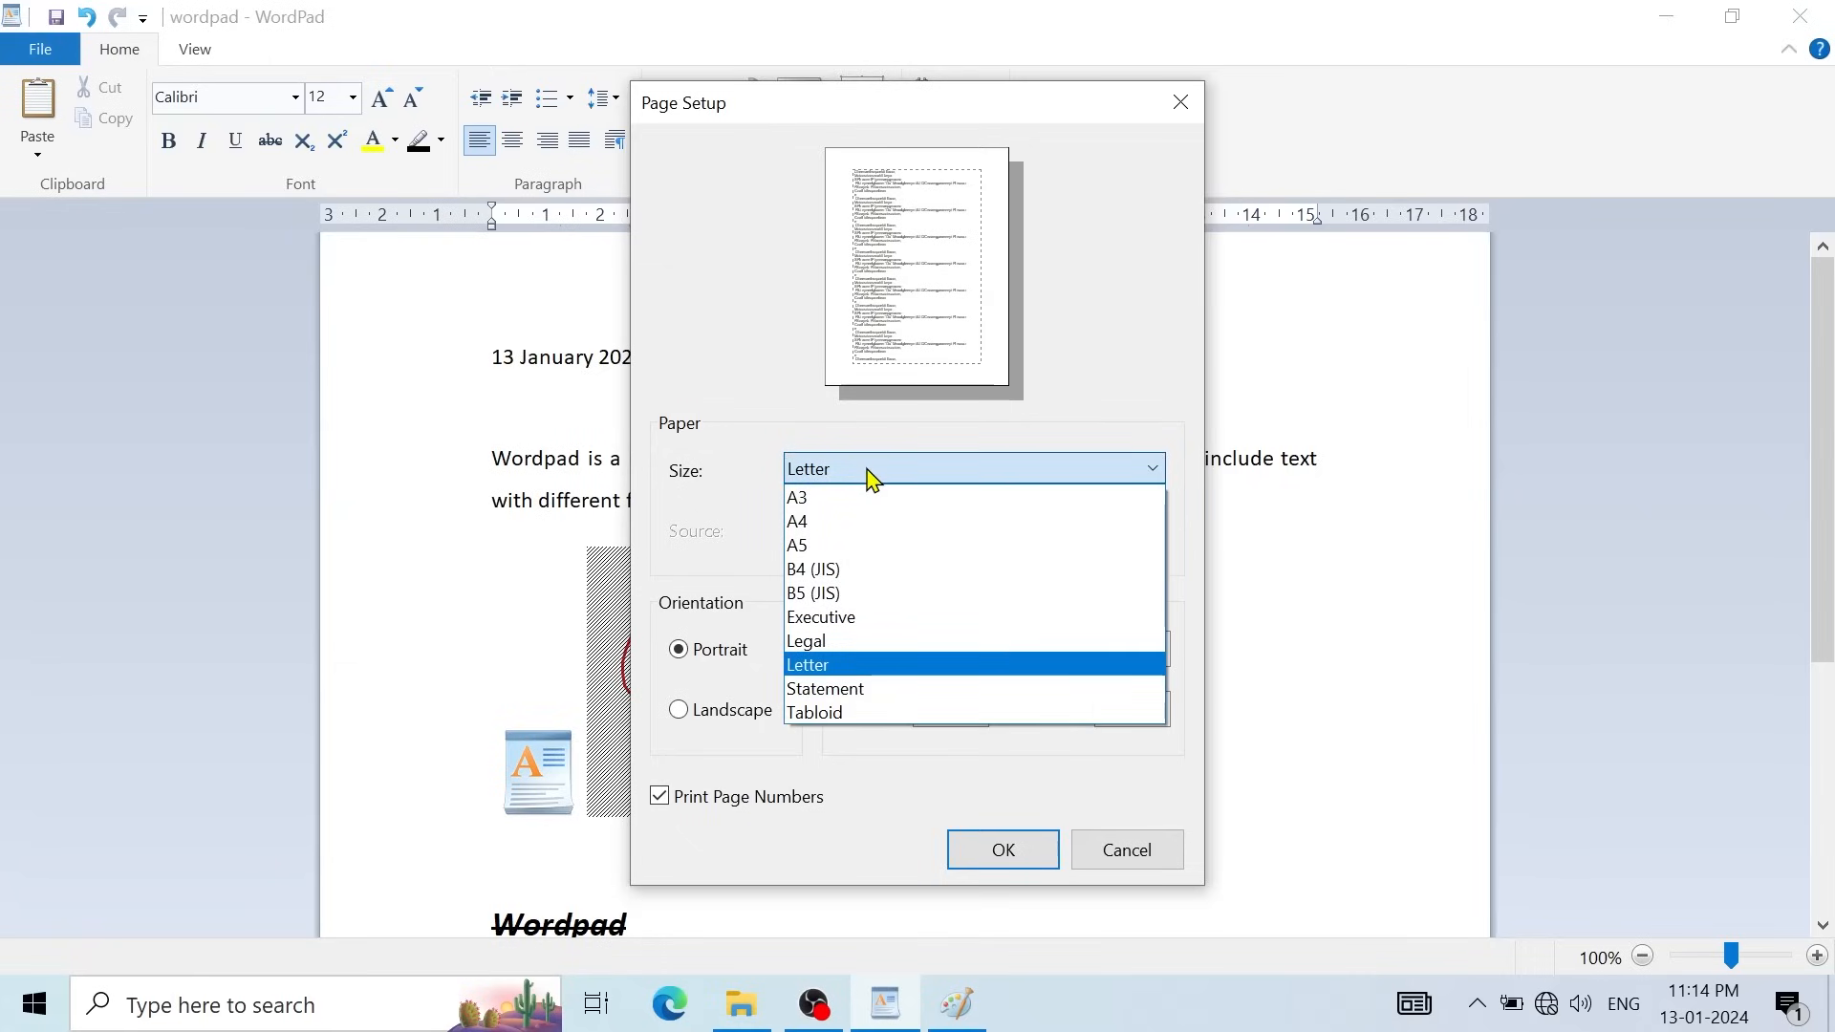
left_click(822, 524)
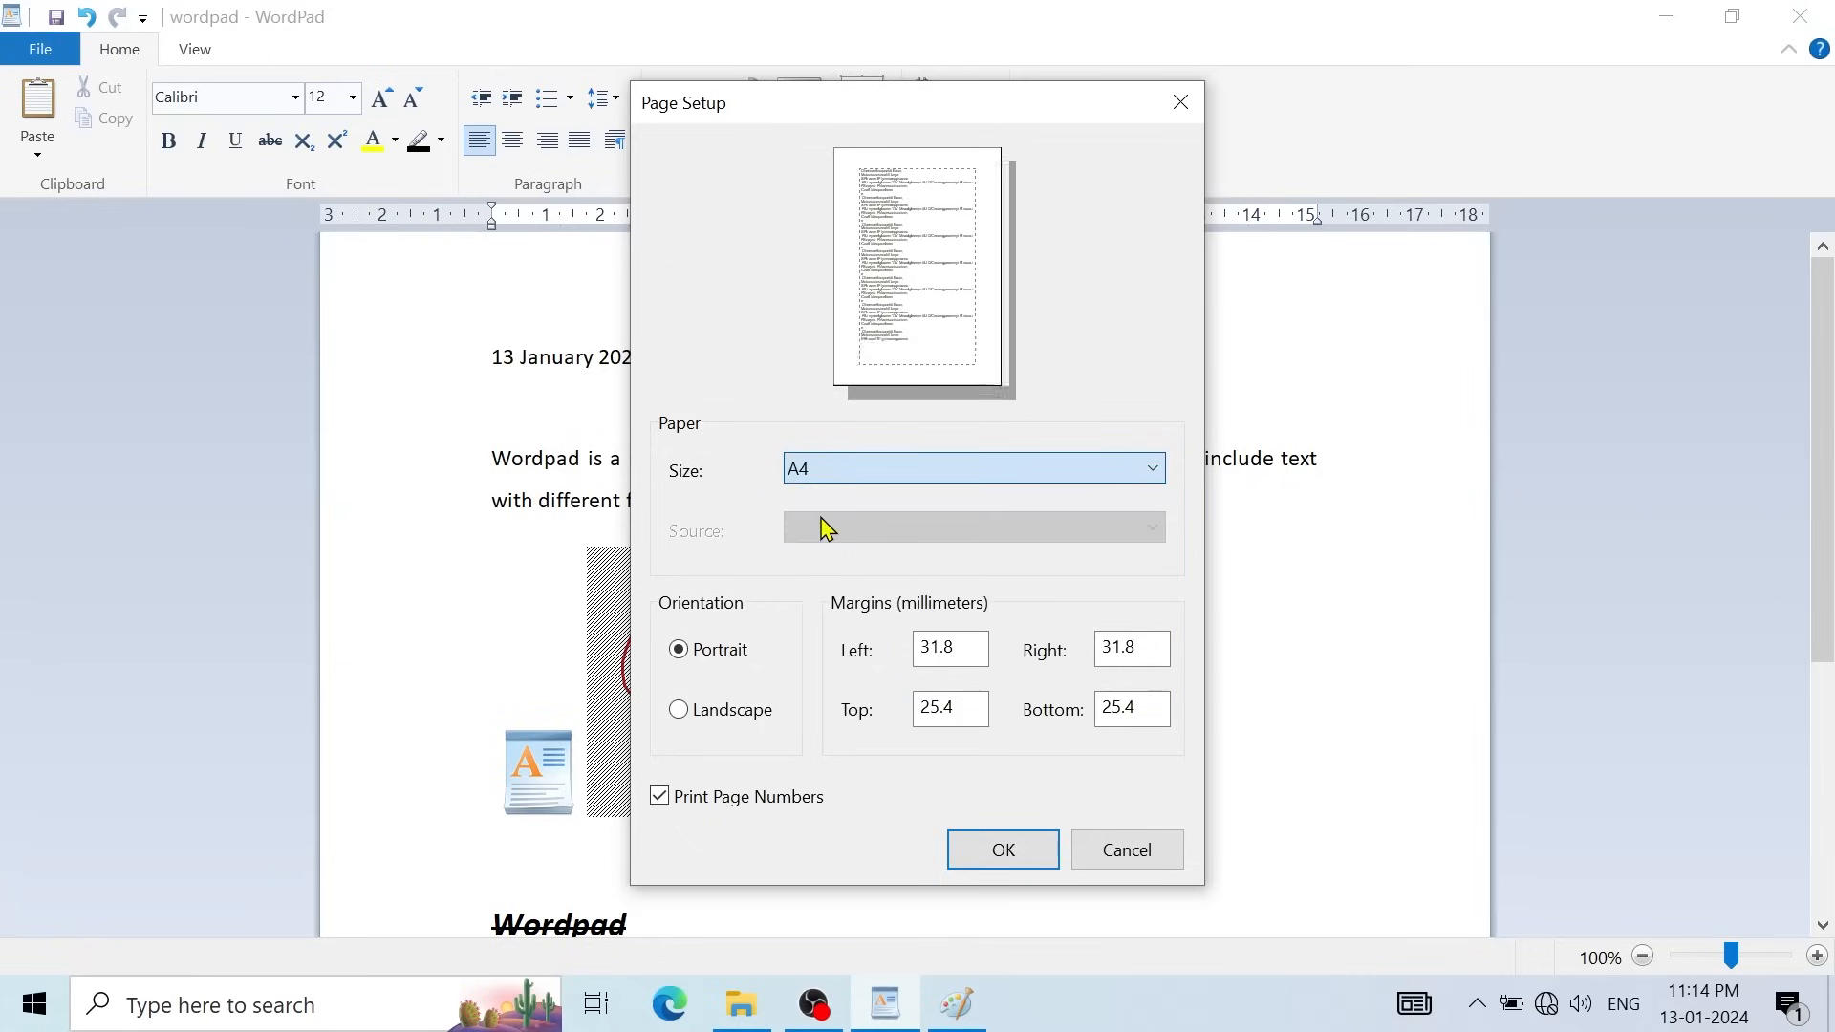
left_click(842, 472)
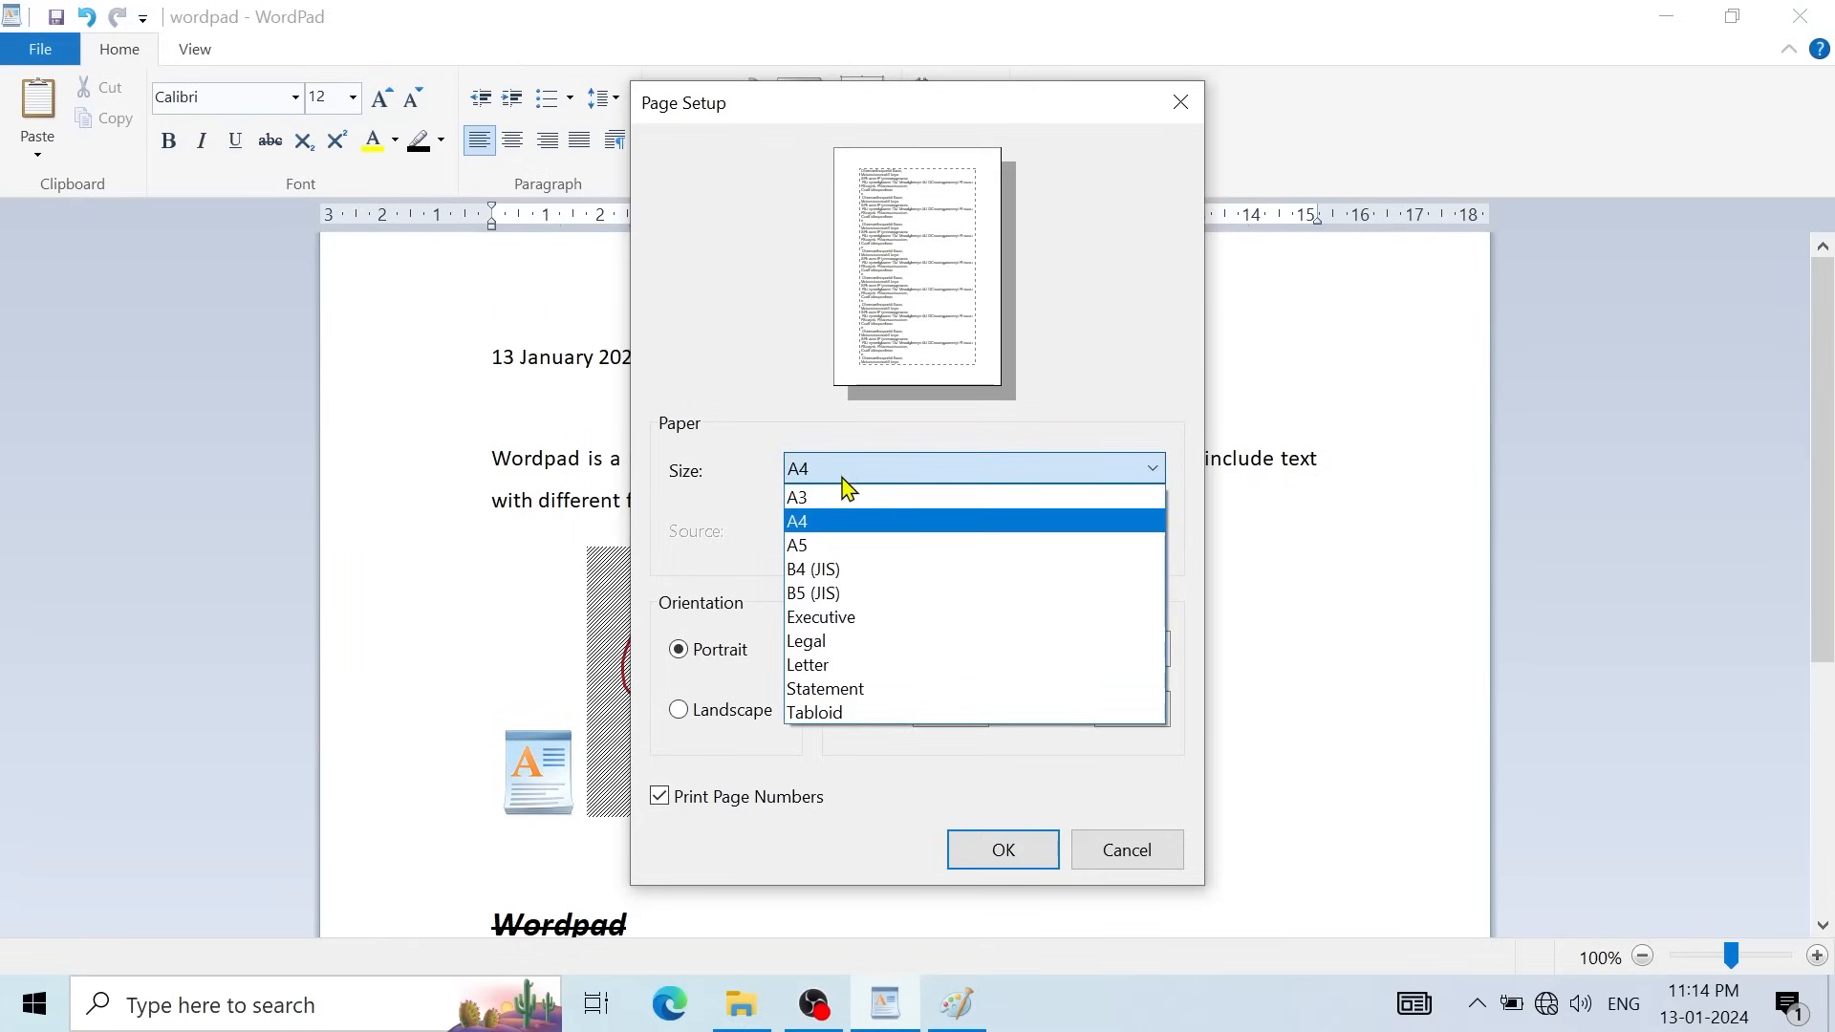
left_click(823, 523)
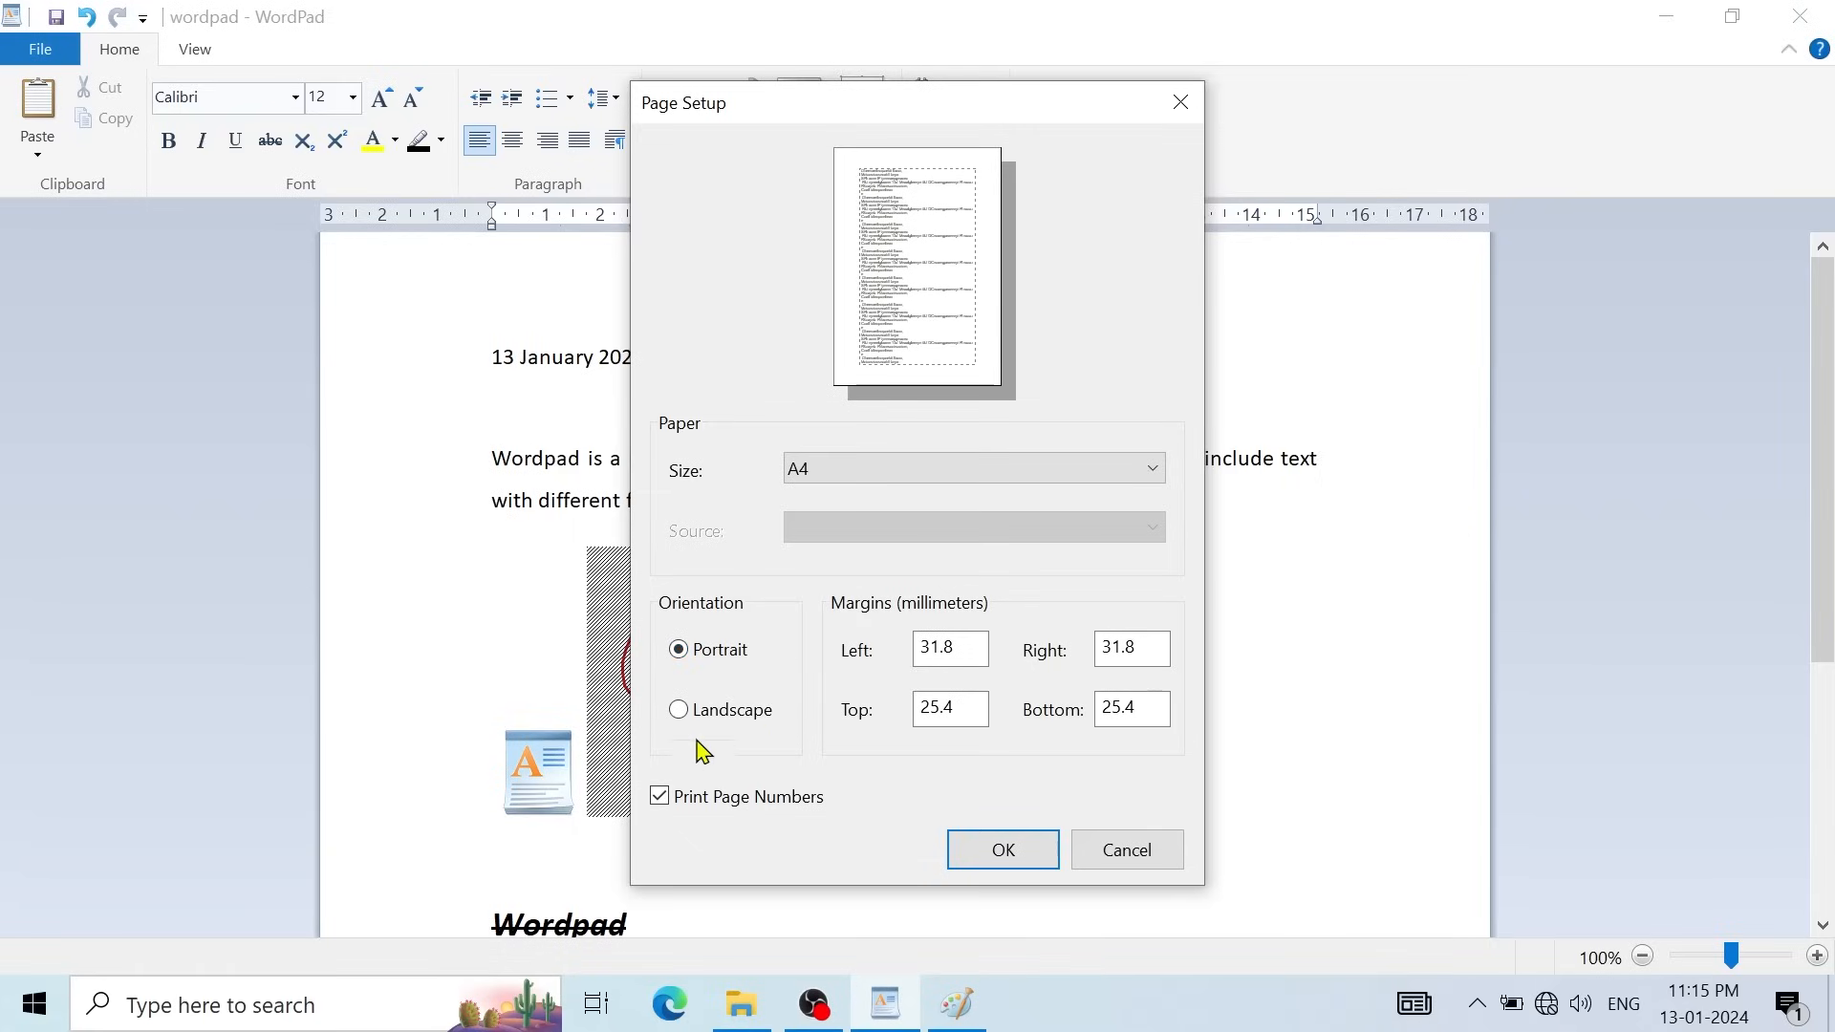
Step: Try the landscape orientation, restore portrait, and apply the page setup
left_click(679, 709)
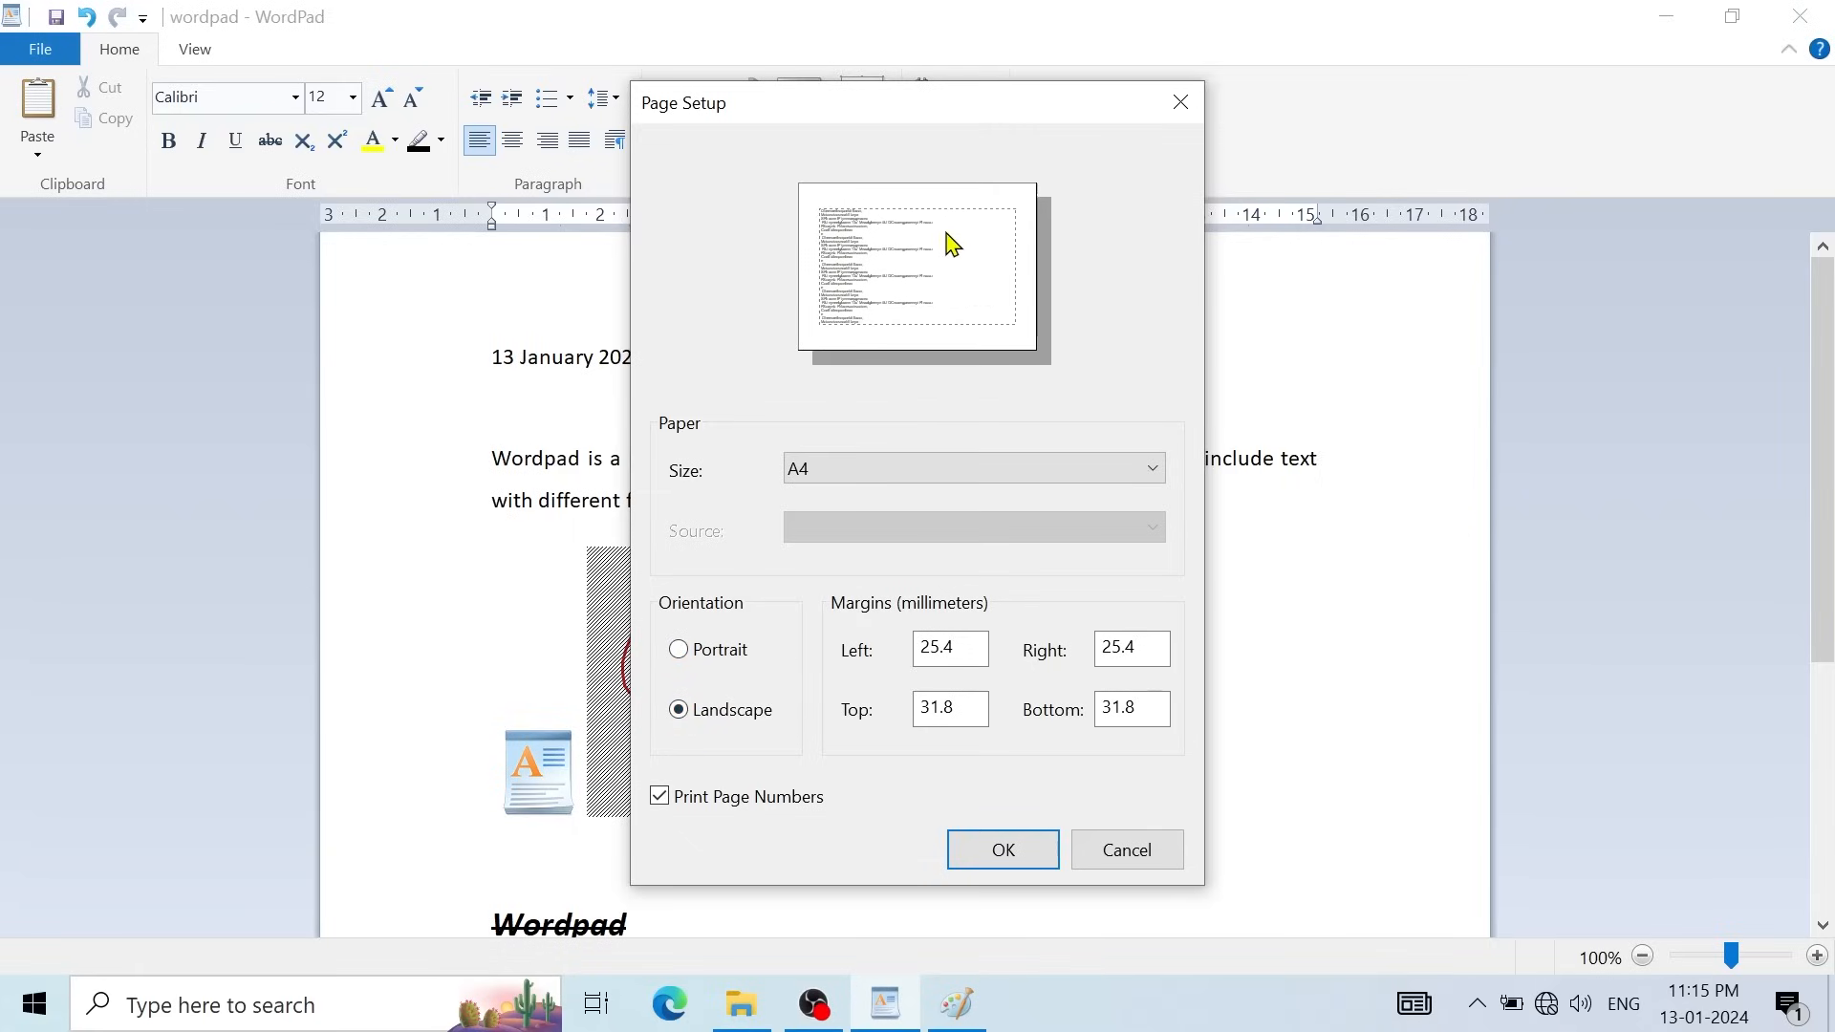
left_click(690, 657)
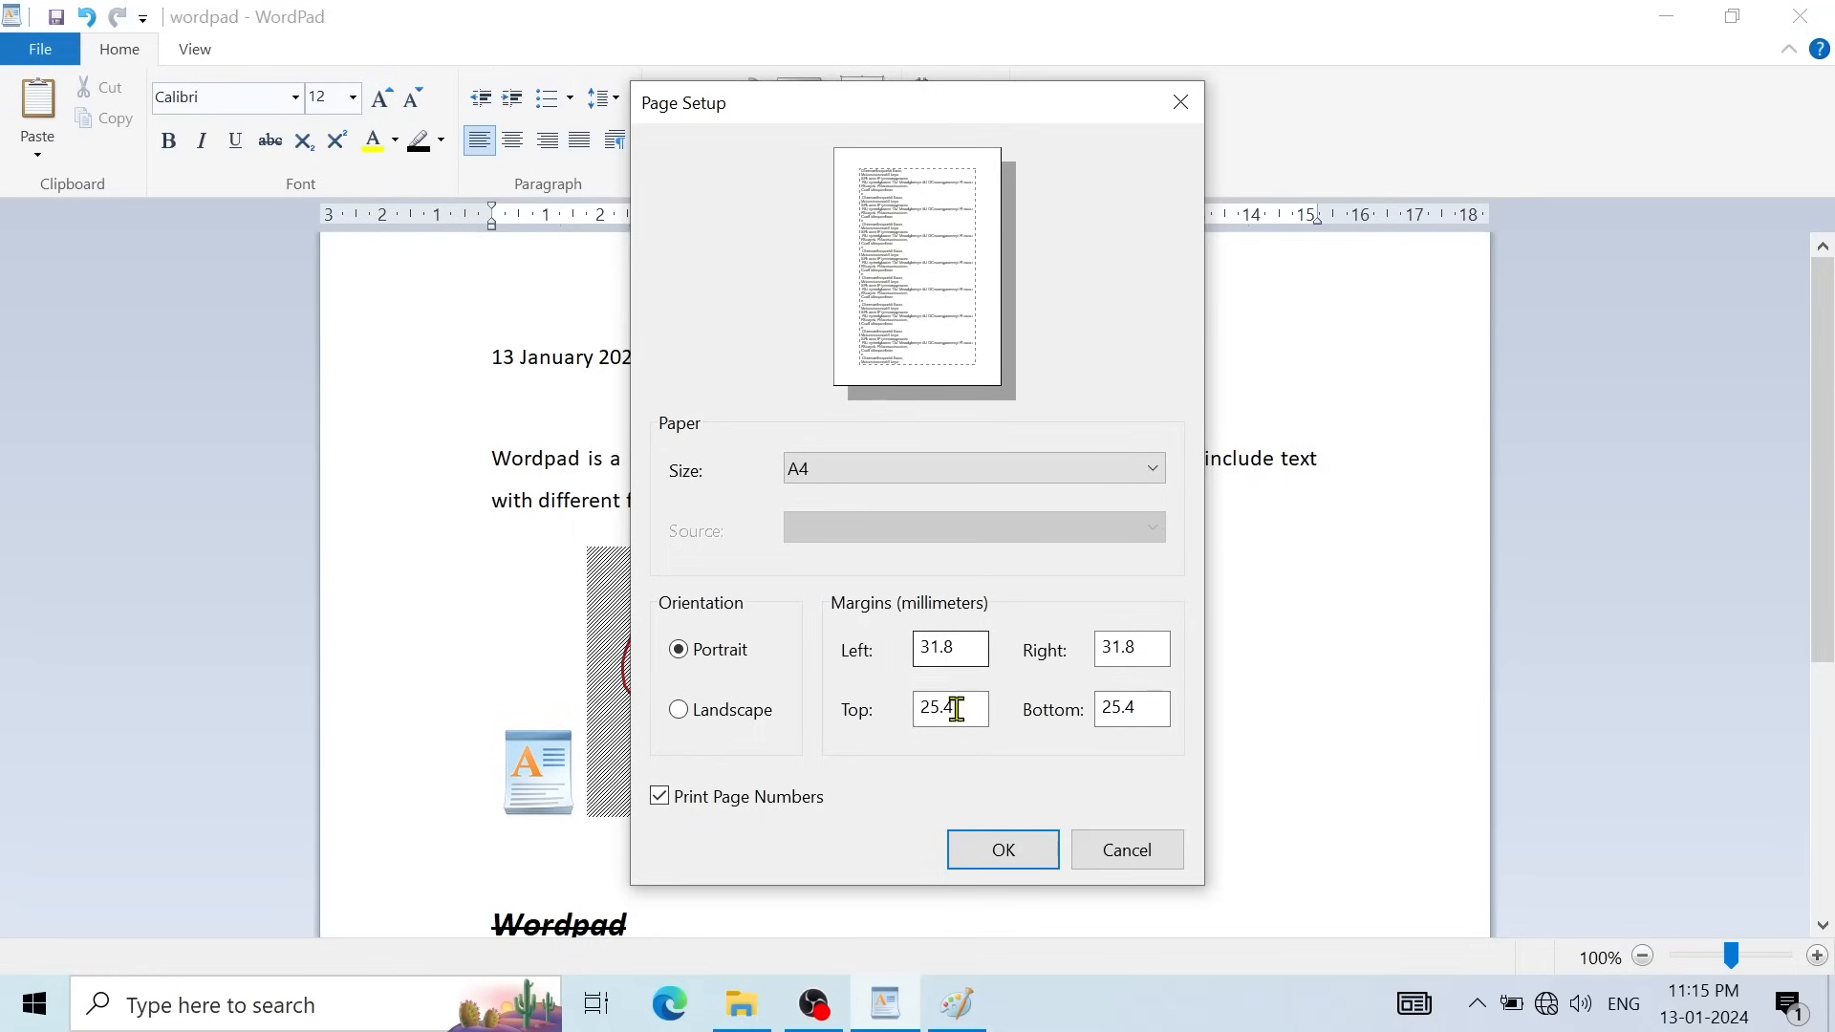
left_click(1002, 853)
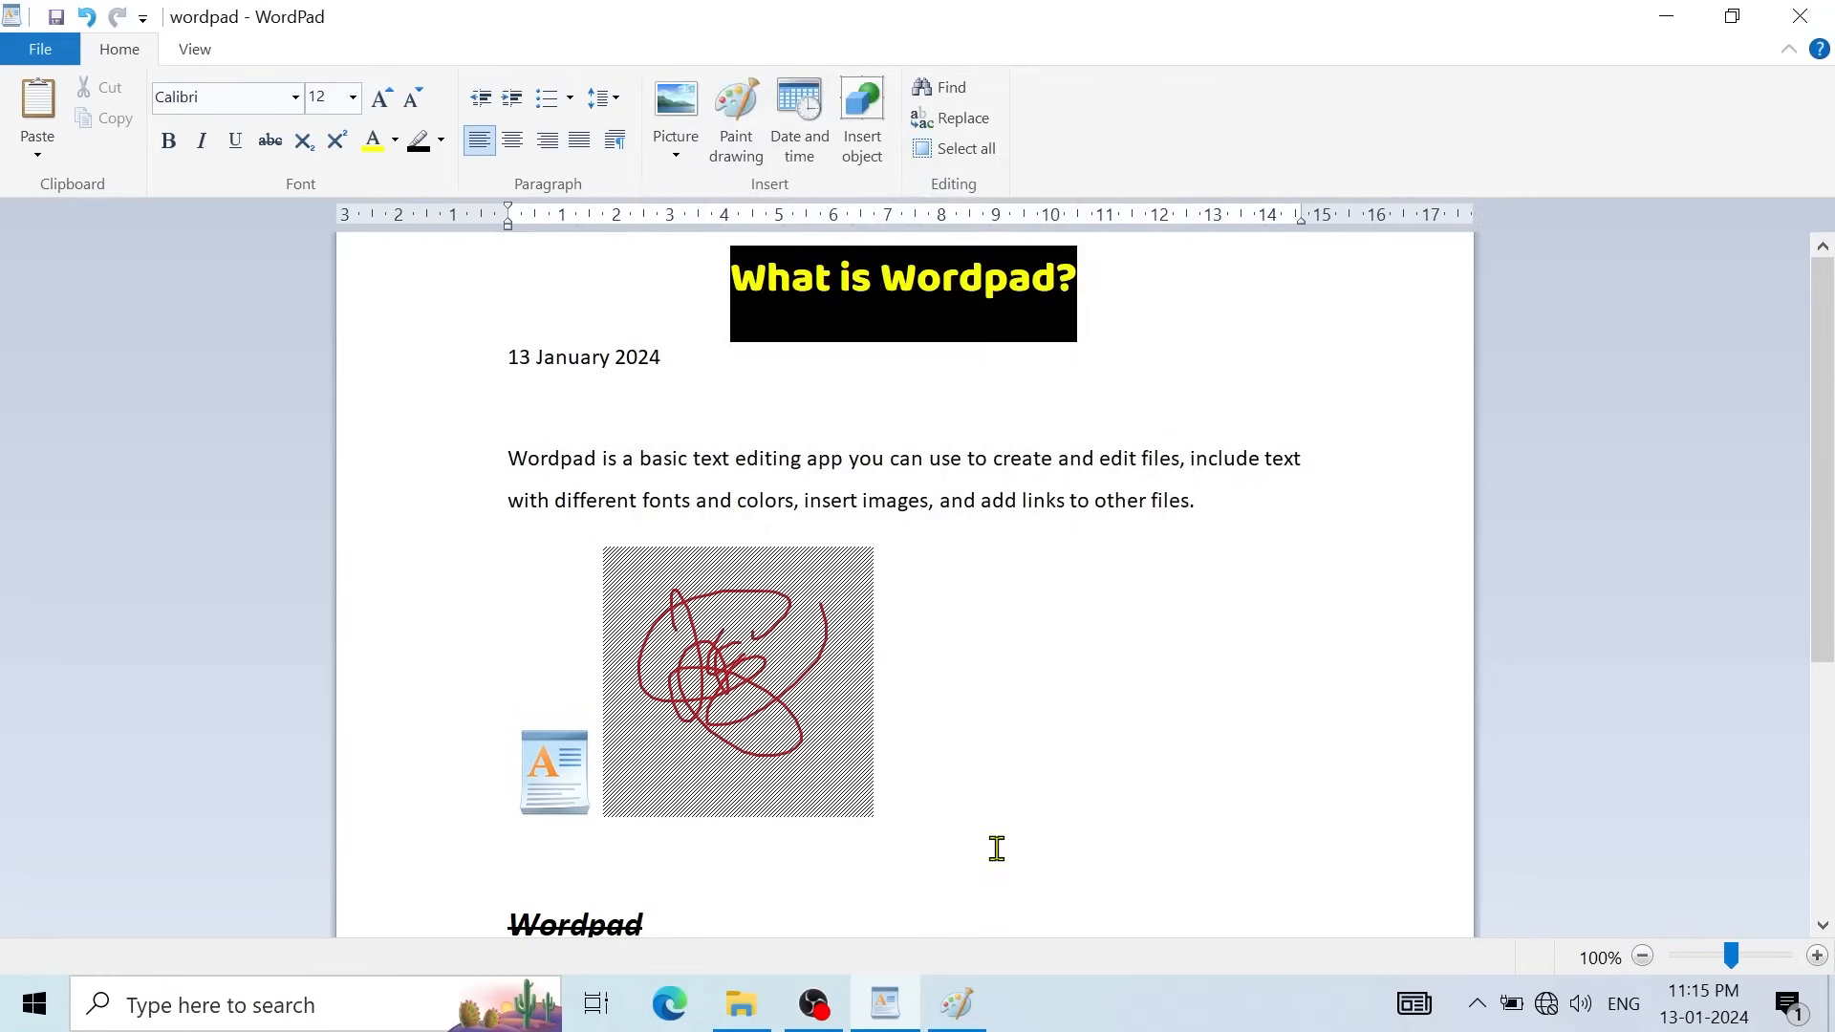
Step: Try setting the number of print copies to 2 in the print options and cancel without printing
left_click(40, 49)
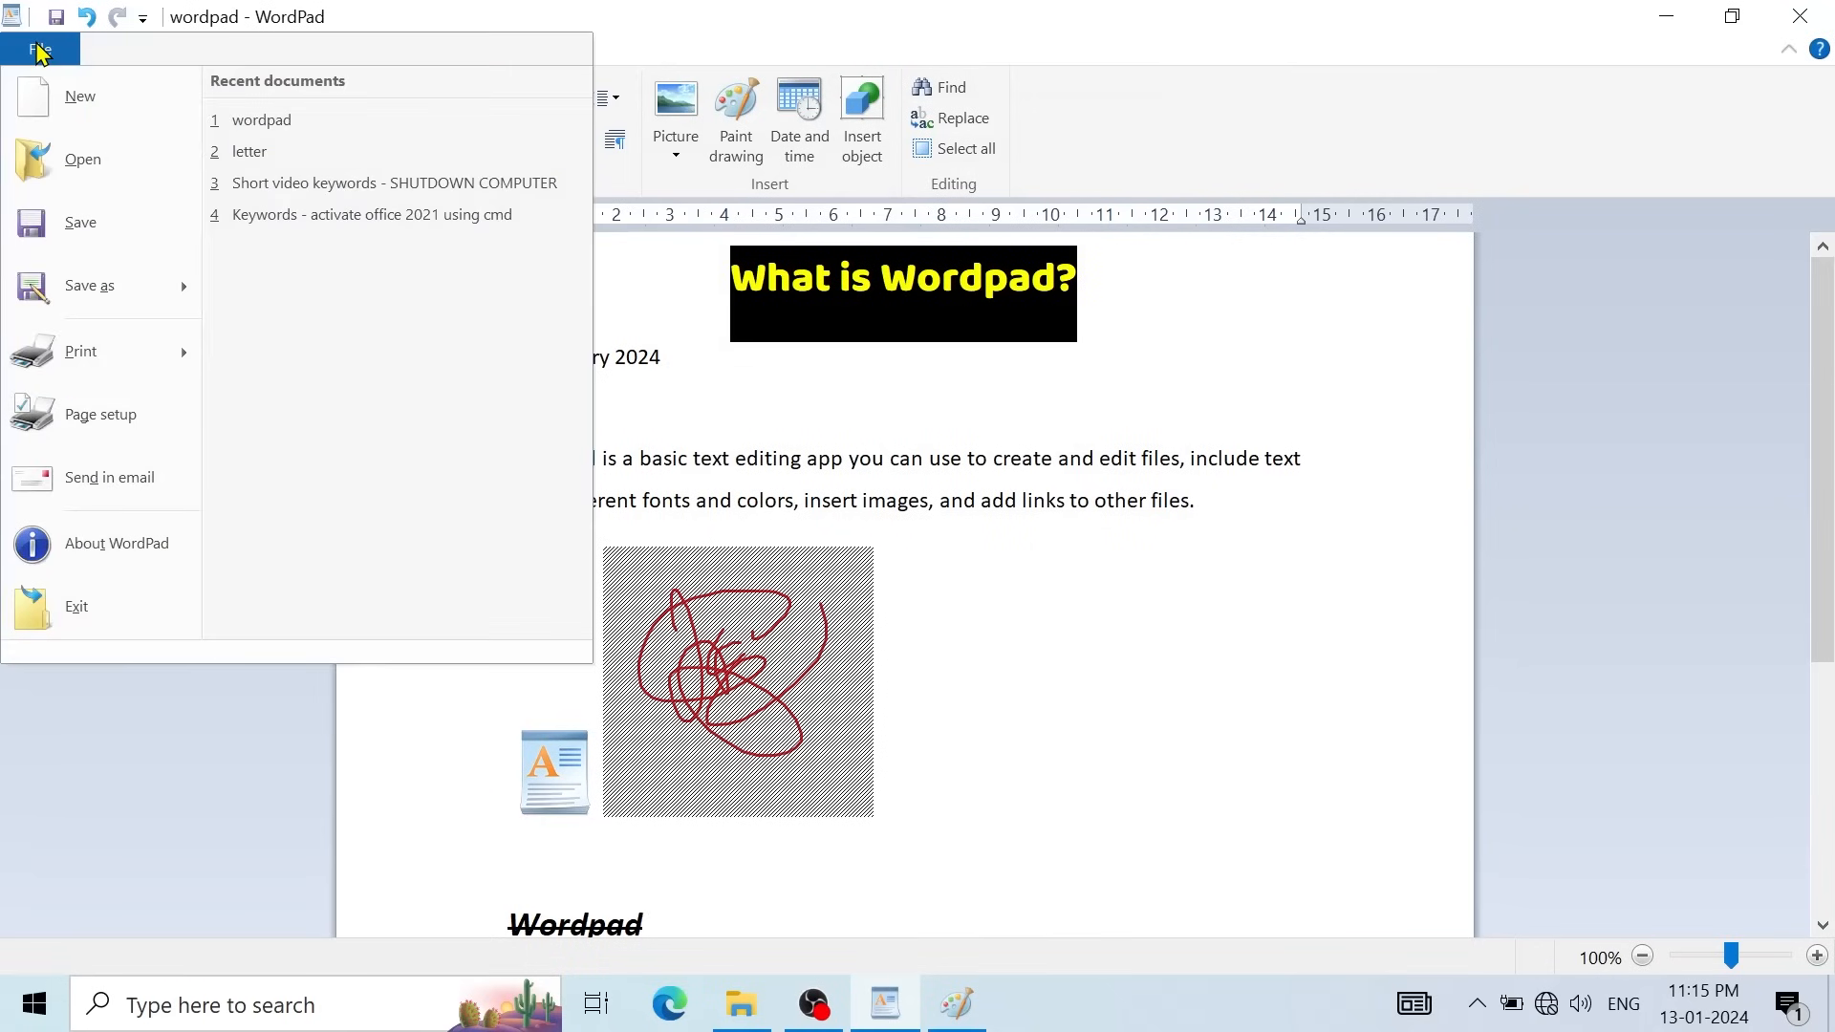
mouse_move(161, 373)
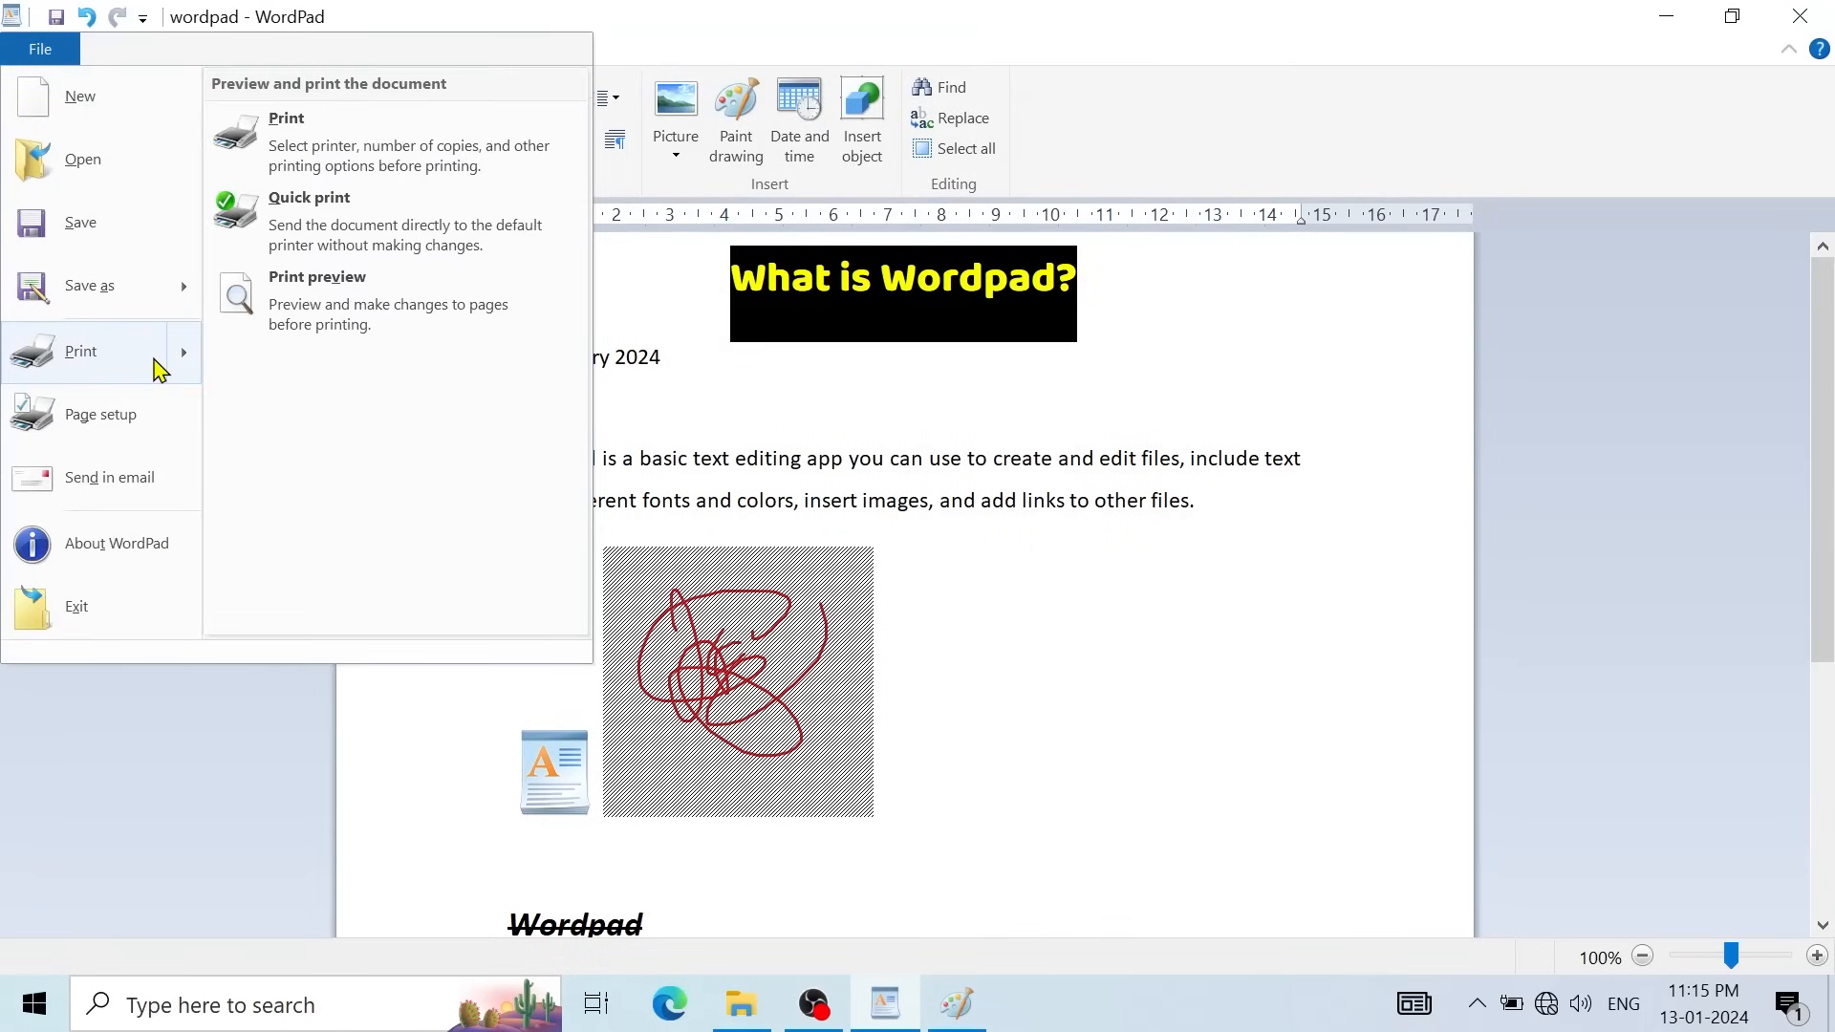
left_click(336, 143)
left_click_drag(319, 49, 745, 213)
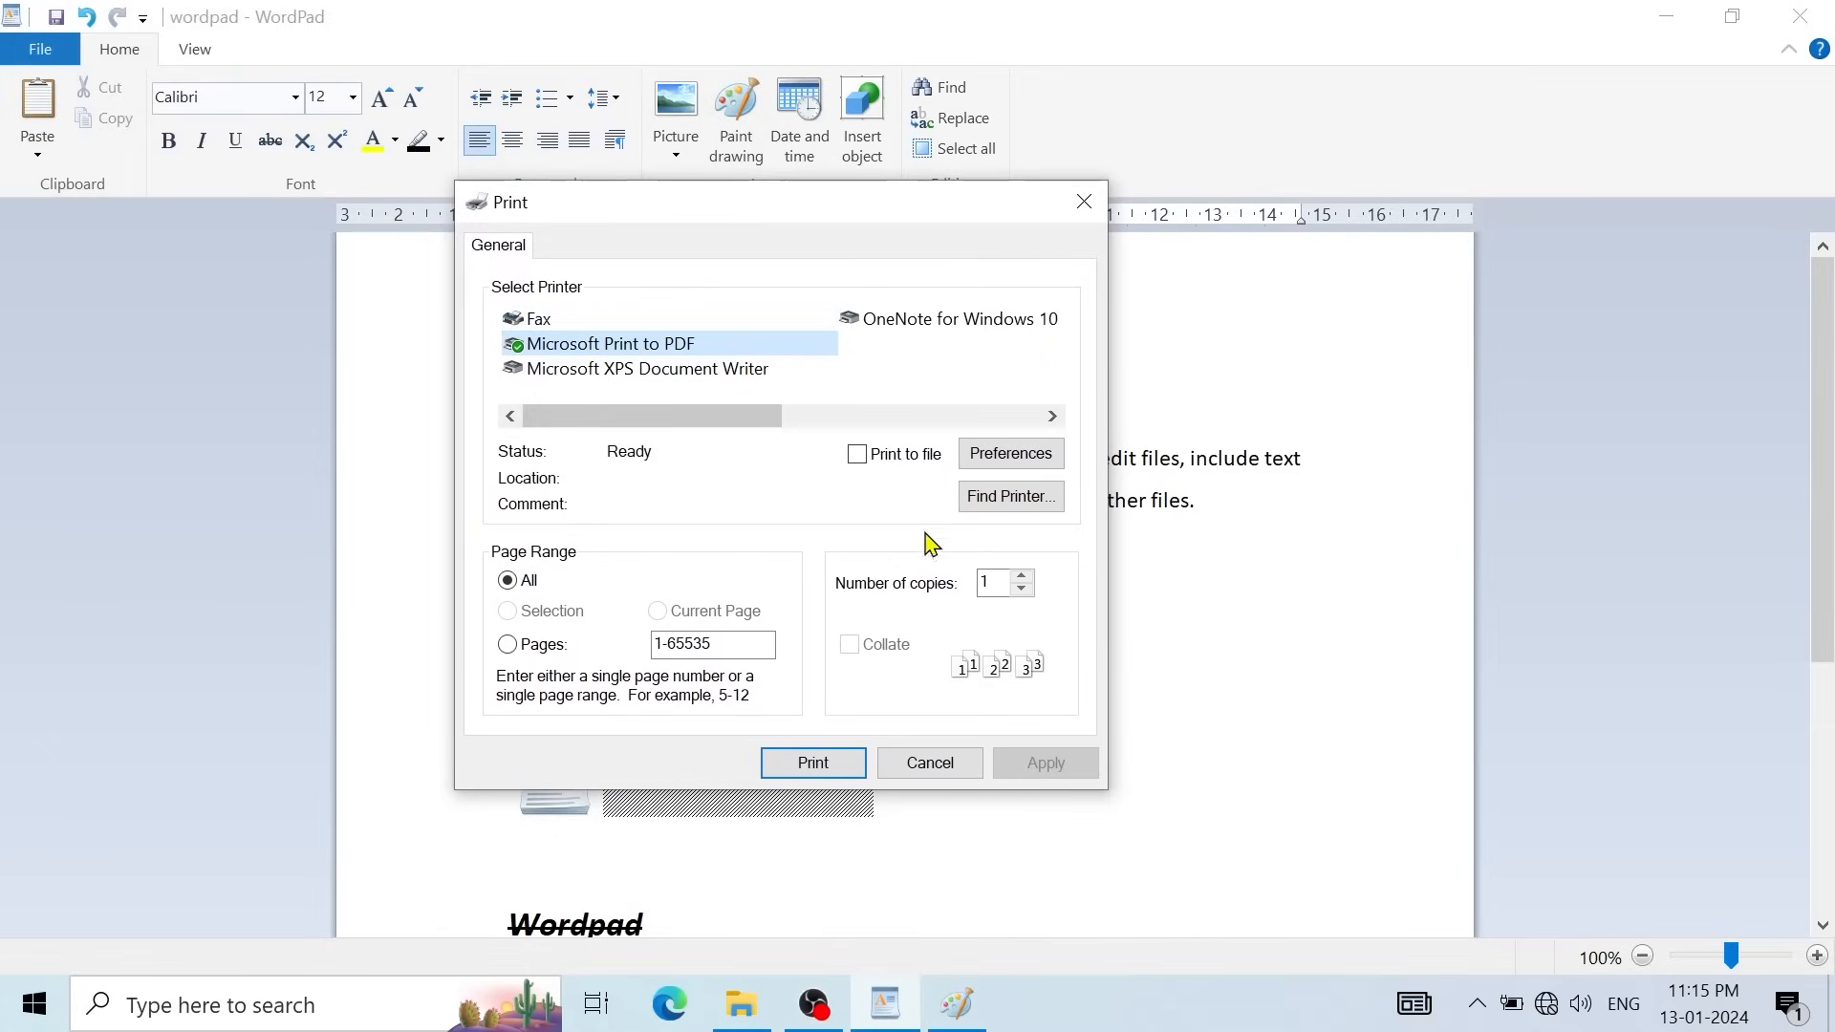
left_click(992, 584)
key("BackSpace")
type("2")
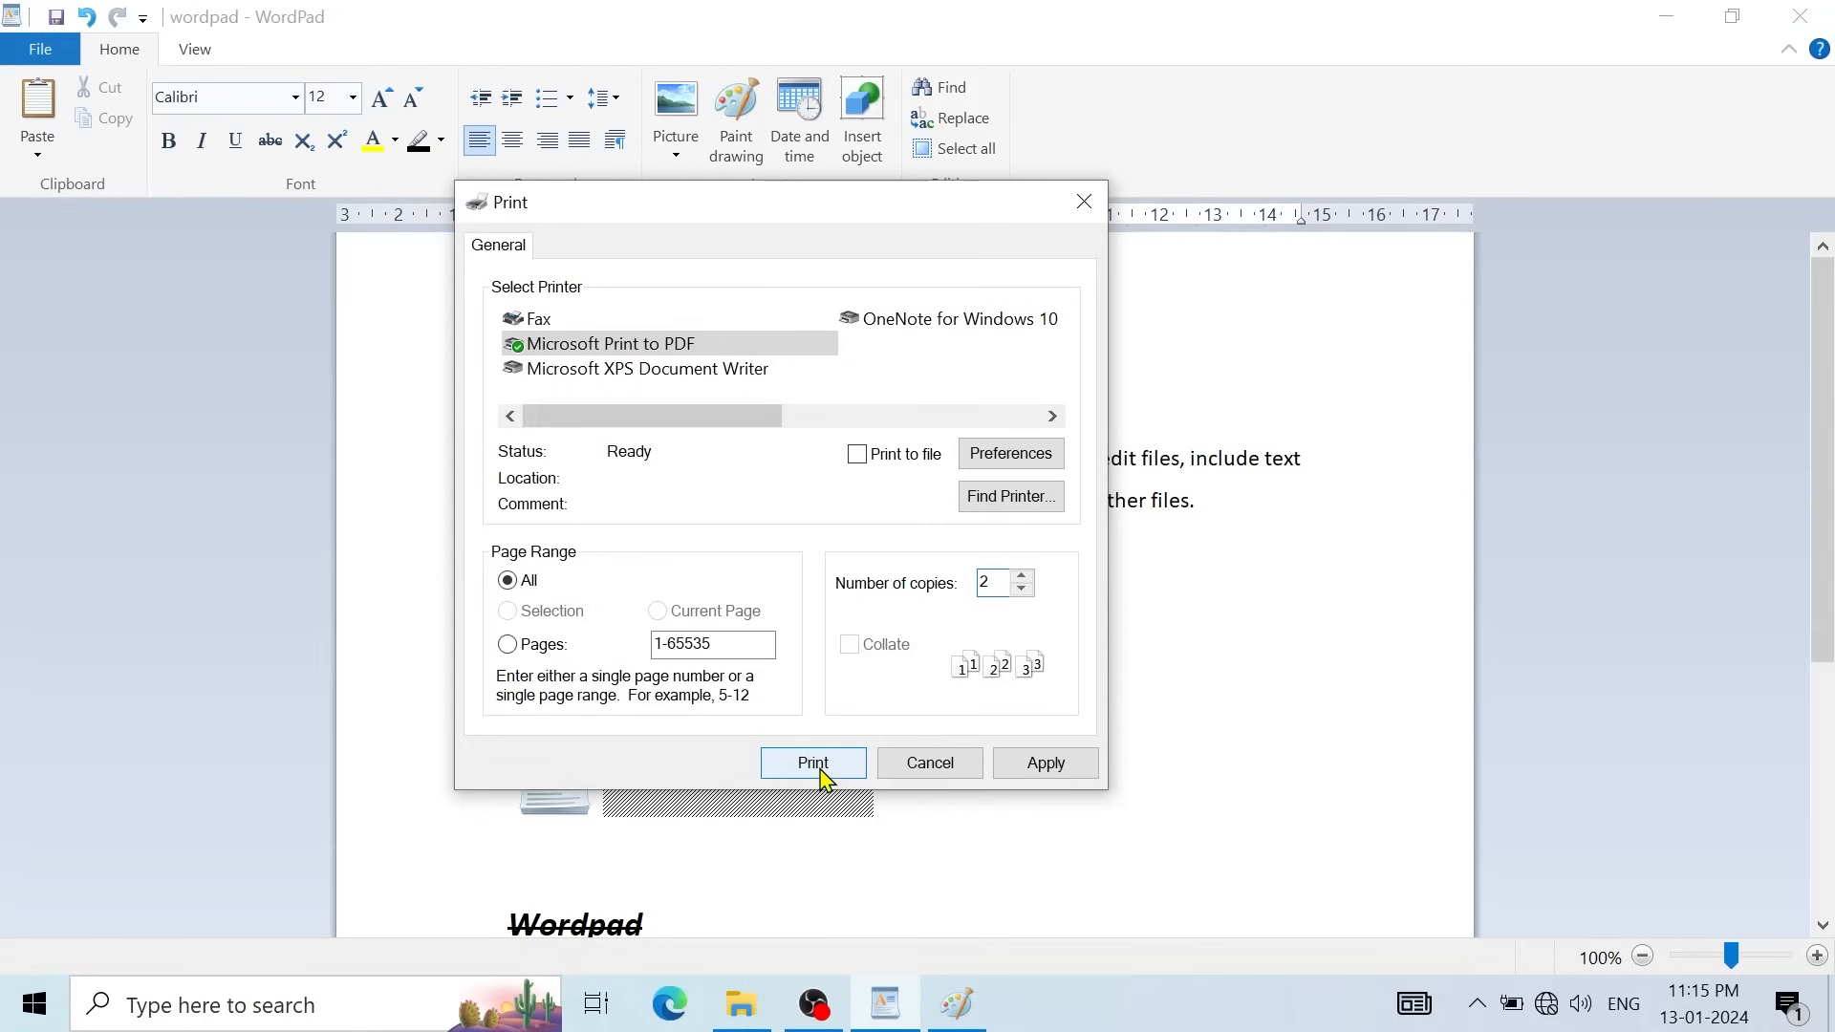
left_click(912, 766)
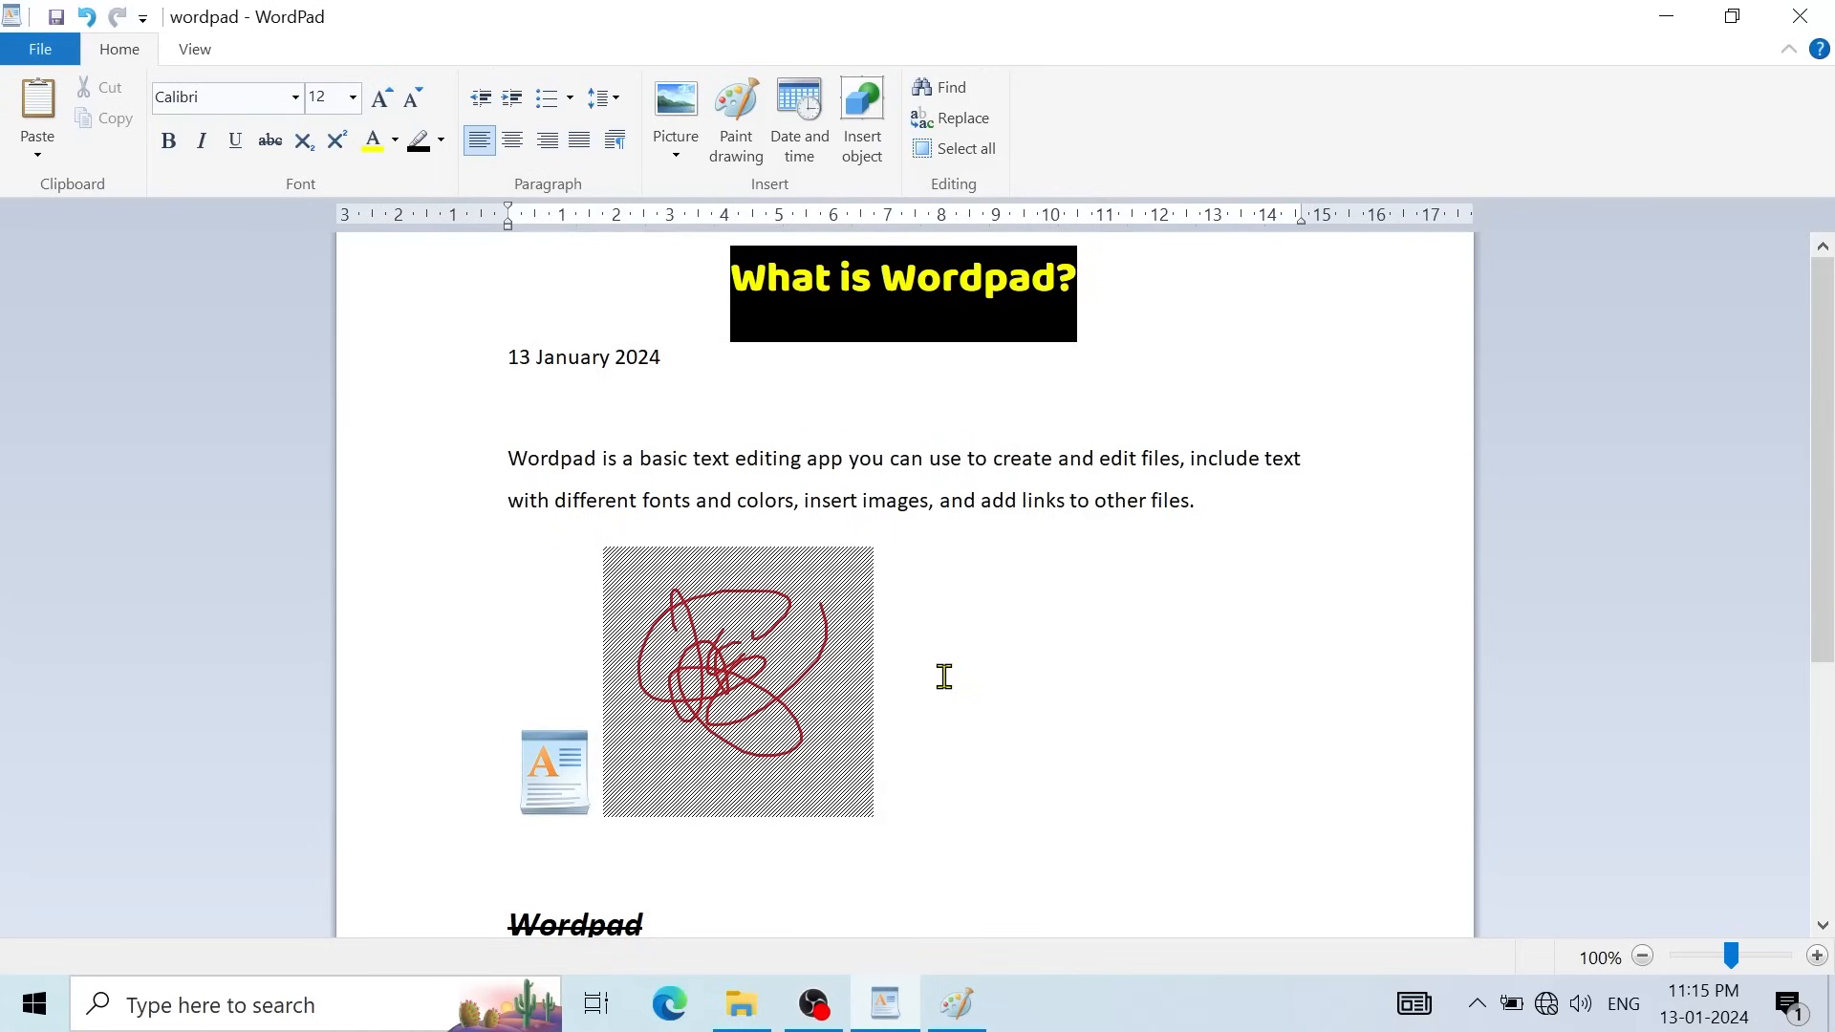